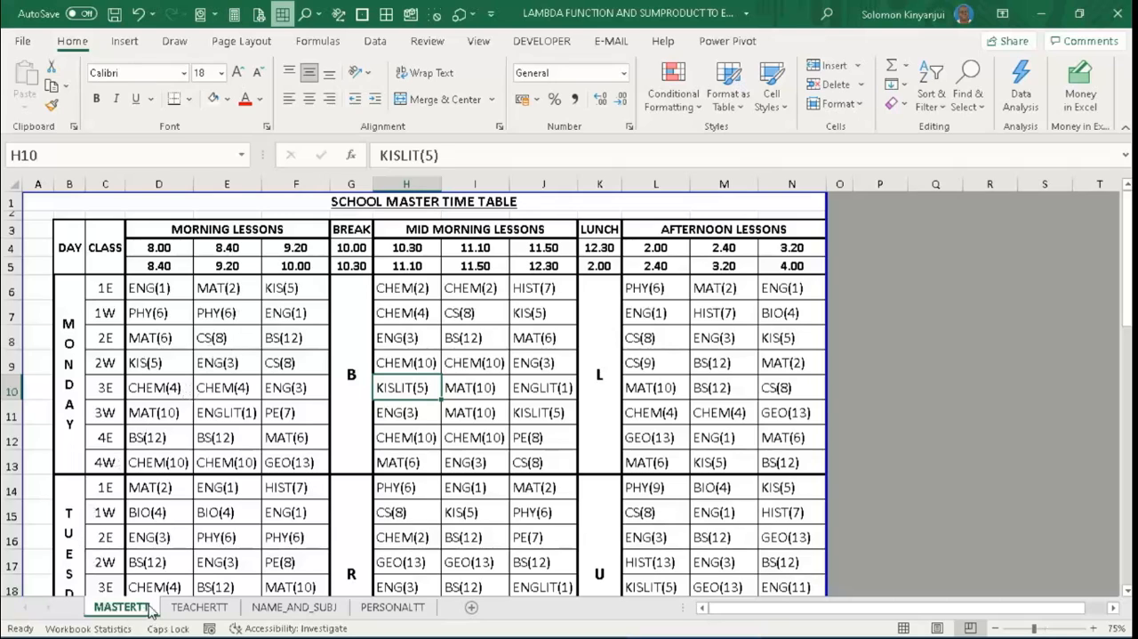
- Examine the master timetable, the empty TEACHERTT grid, and the codes and subjects in NAME_AND_SUBJ
{"action": "left_click", "coordinate": [236, 411]}
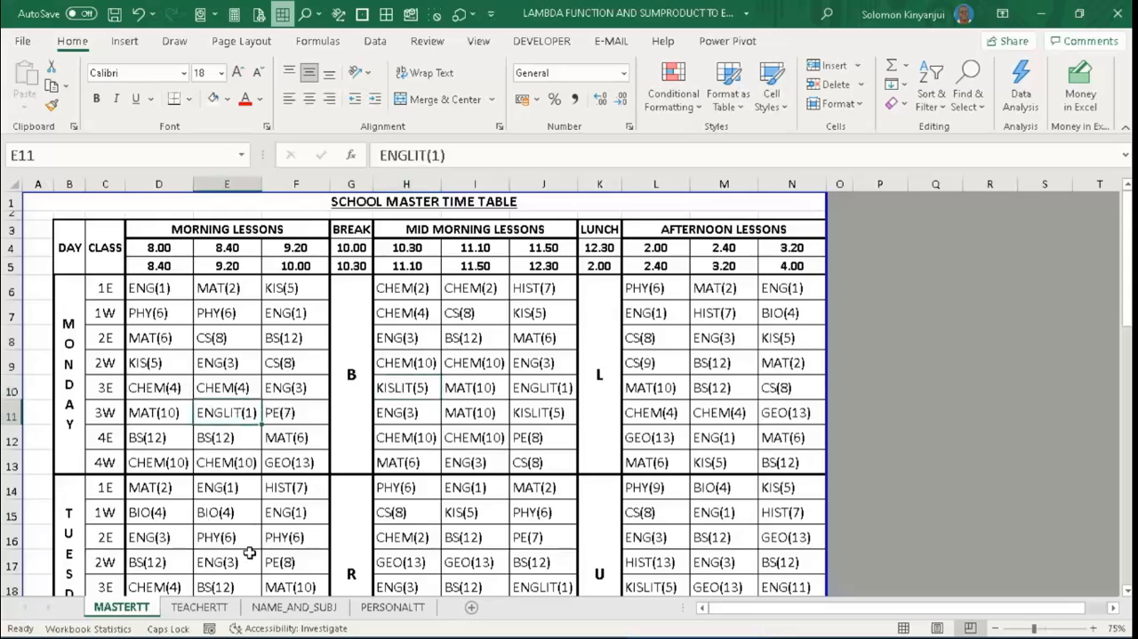
{"action": "left_click", "coordinate": [211, 612]}
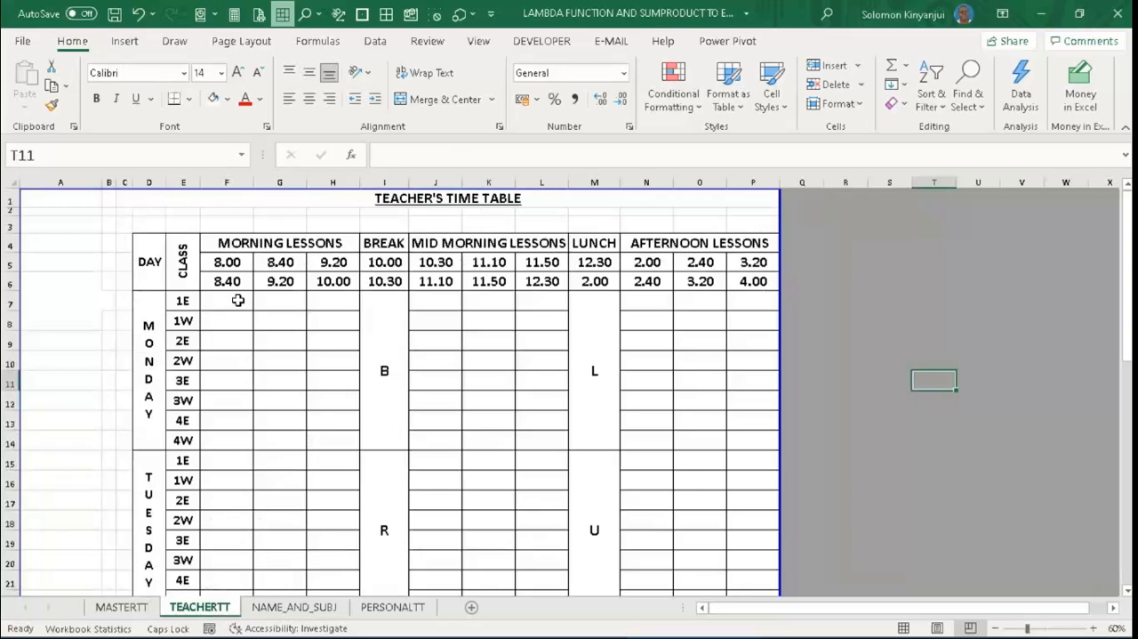
{"action": "left_click", "coordinate": [285, 607]}
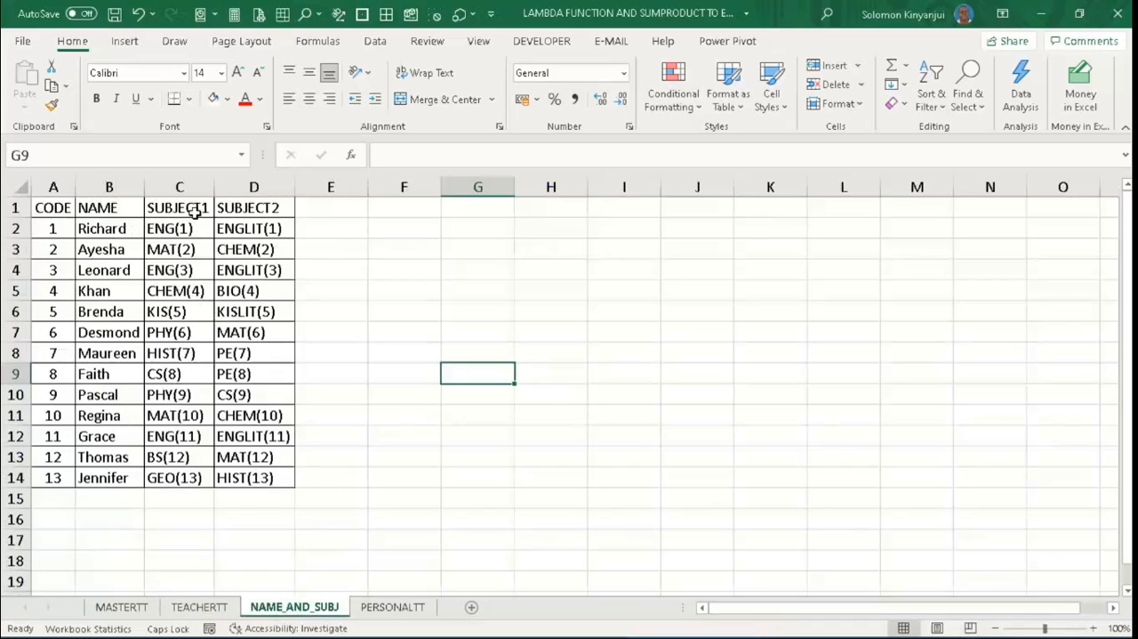
{"action": "left_click", "coordinate": [59, 230]}
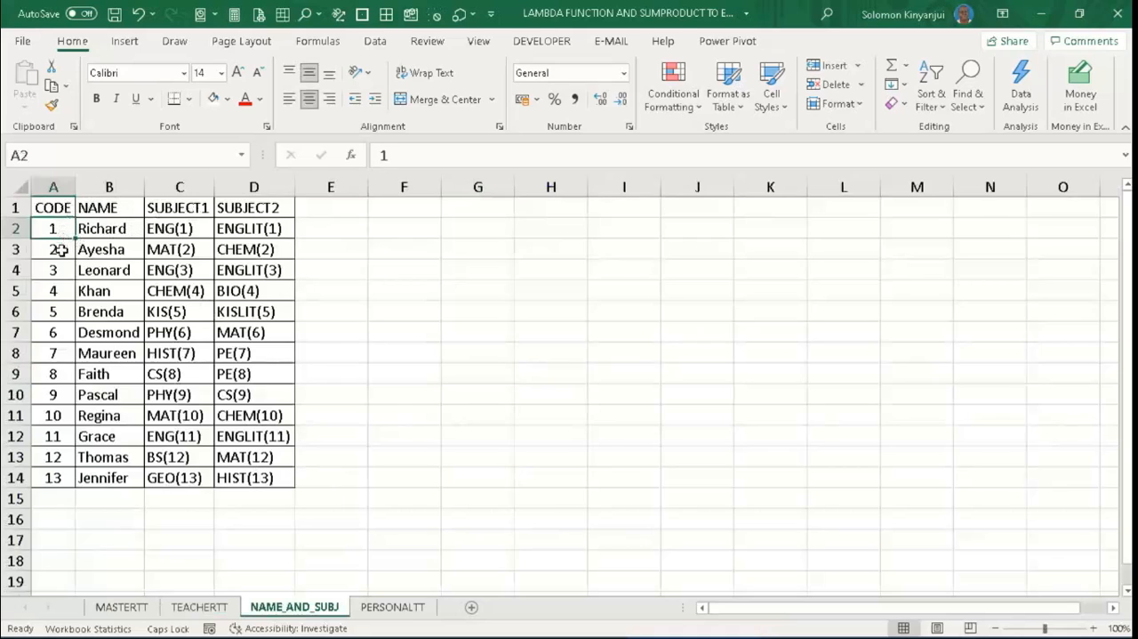
{"action": "left_click", "coordinate": [58, 249]}
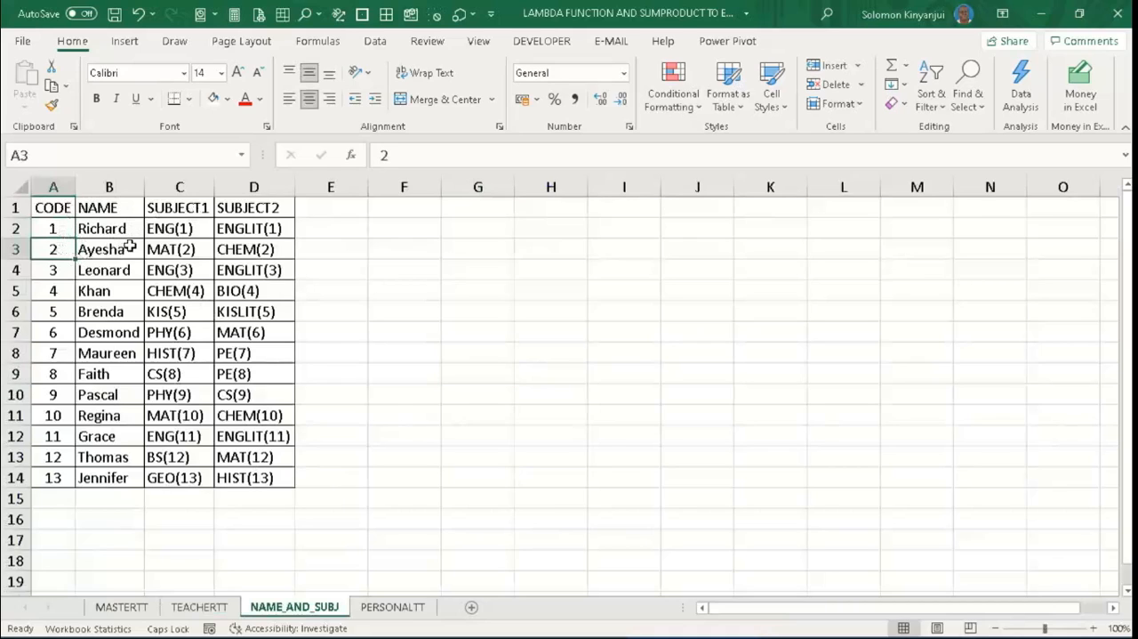
{"action": "left_click", "coordinate": [138, 607]}
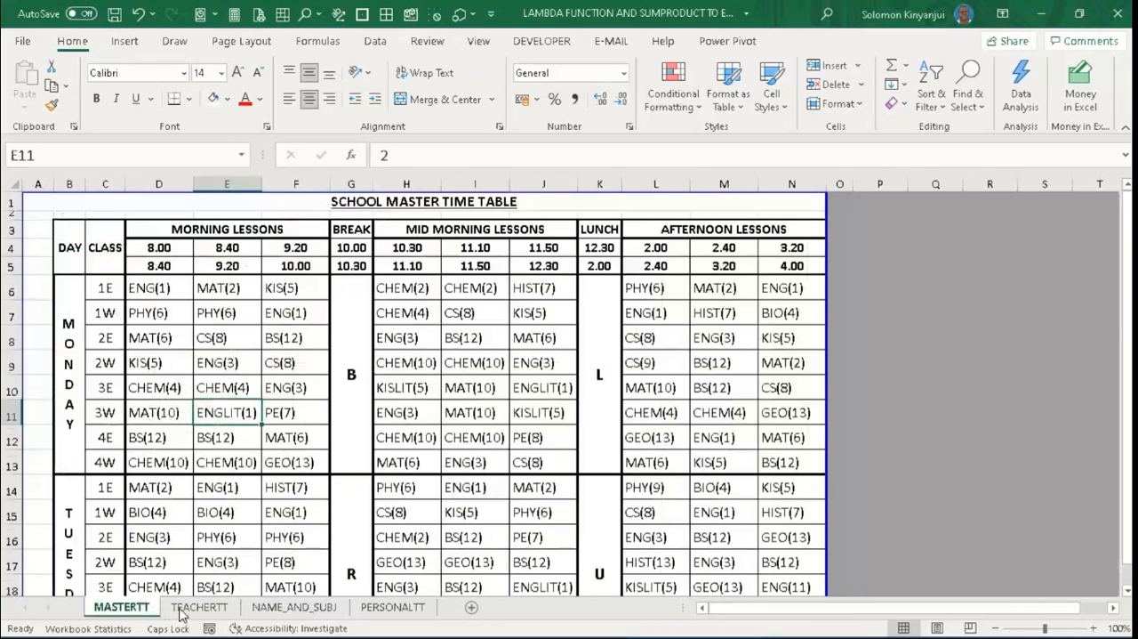
{"action": "left_click", "coordinate": [180, 611]}
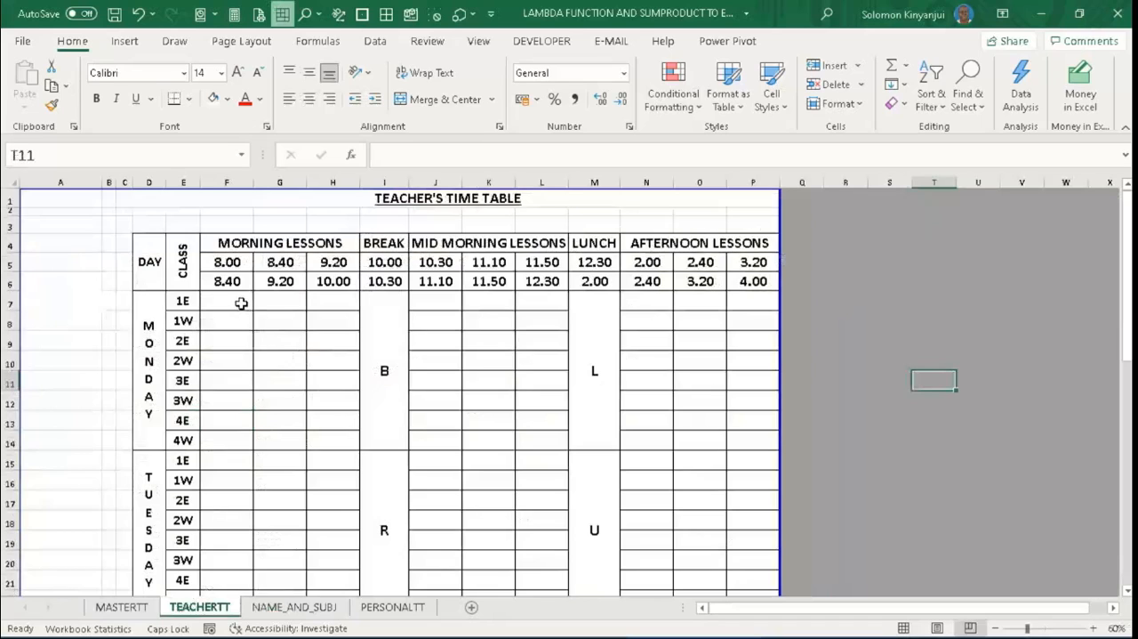
{"action": "left_click", "coordinate": [241, 303]}
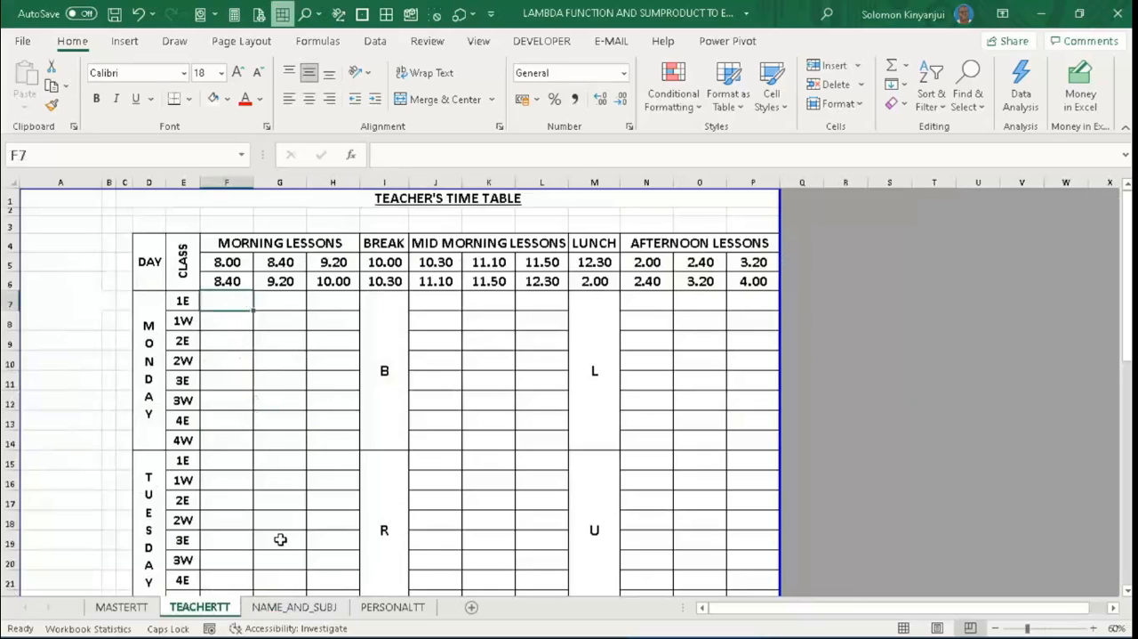
- Create named ranges from B1:D14 on the NAME_AND_SUBJ sheet, using only the top row as names
{"action": "left_click", "coordinate": [286, 607]}
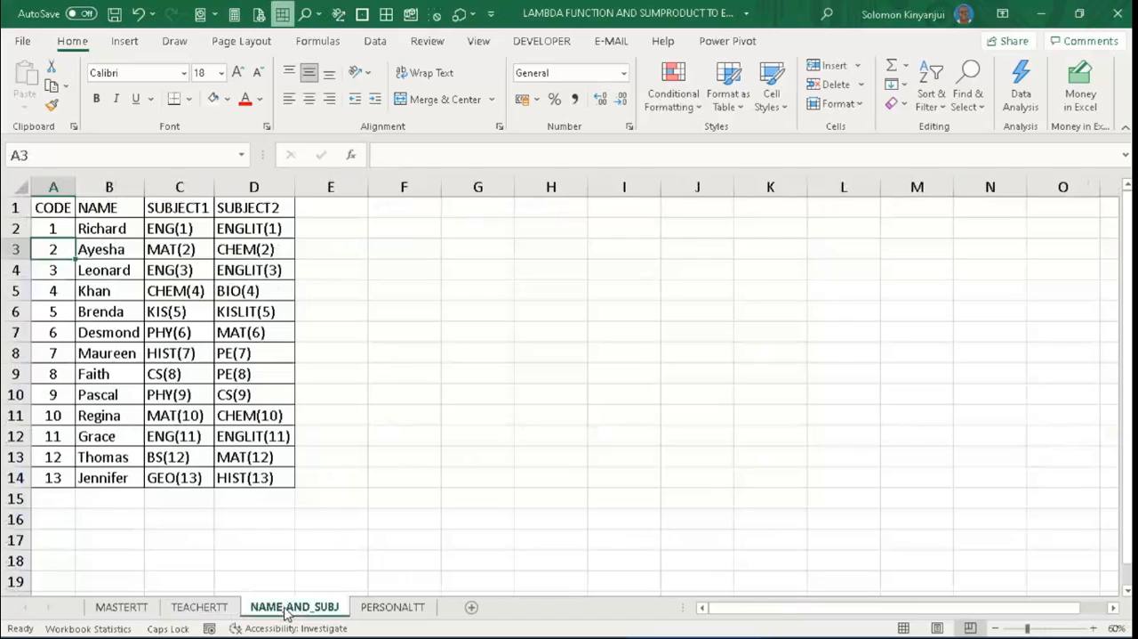
{"action": "left_click", "coordinate": [119, 210]}
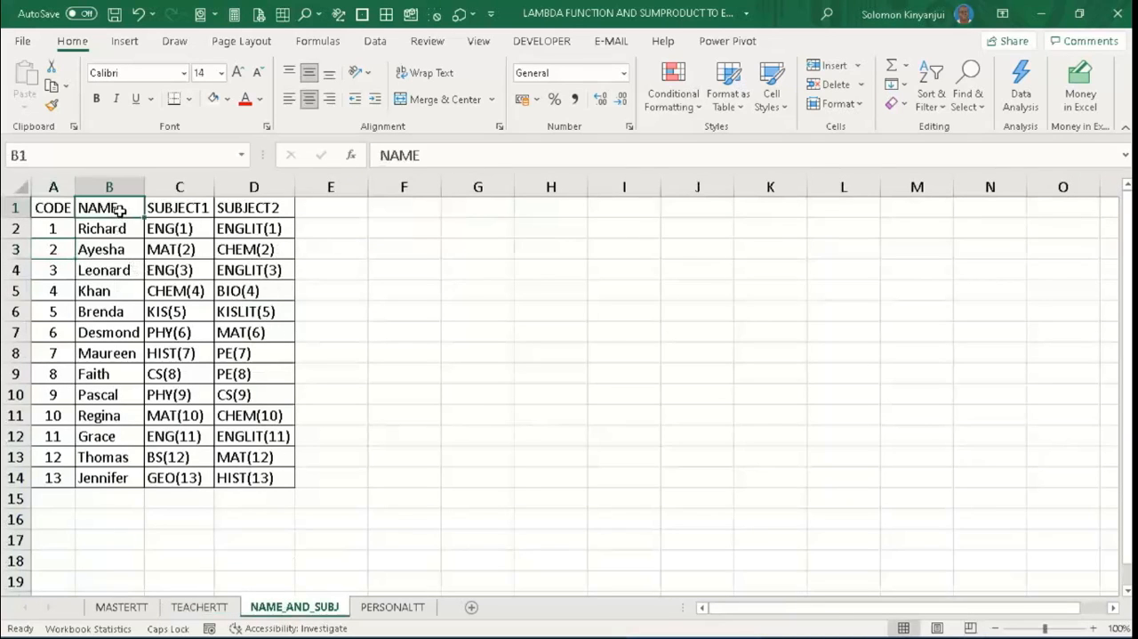
{"action": "left_click_drag", "start_coordinate": [119, 210], "coordinate": [266, 478]}
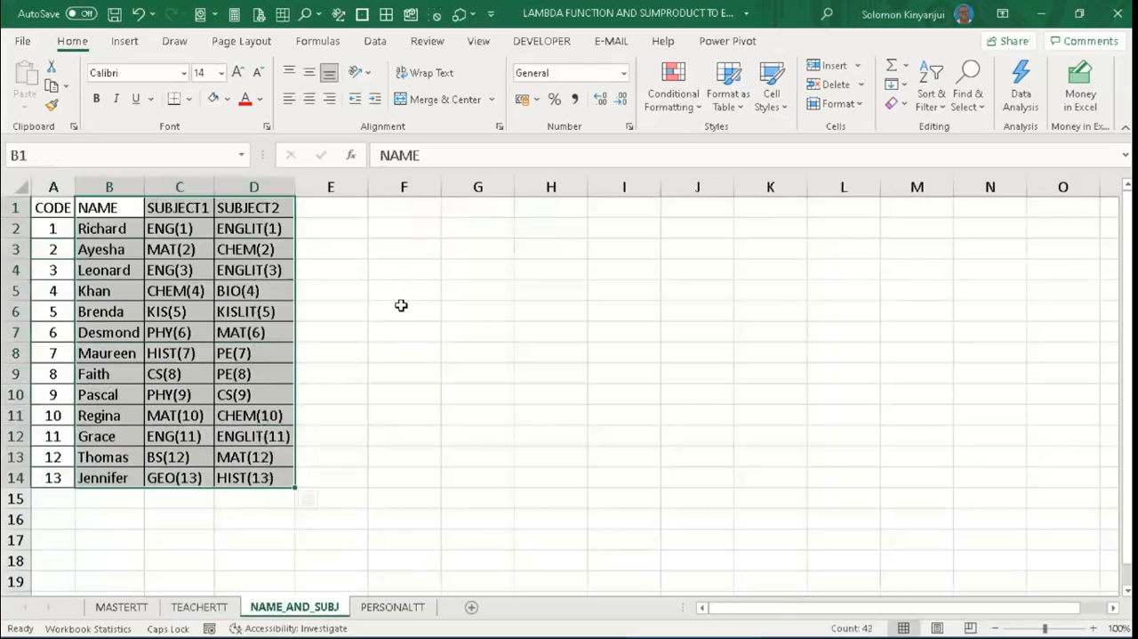
{"action": "left_click", "coordinate": [322, 46]}
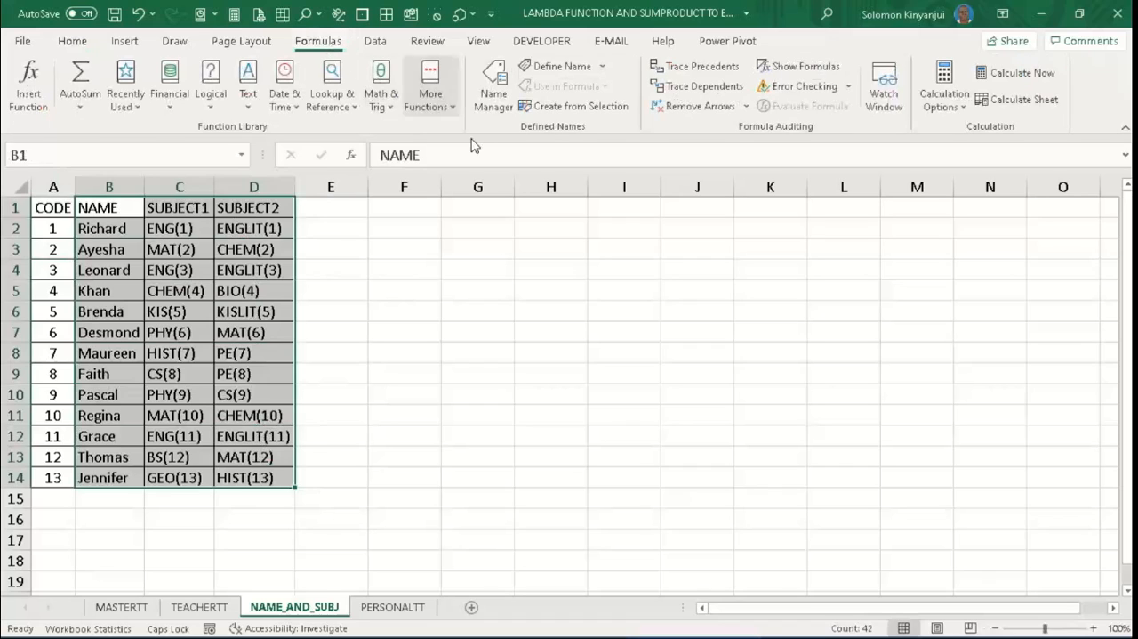
{"action": "left_click", "coordinate": [569, 108]}
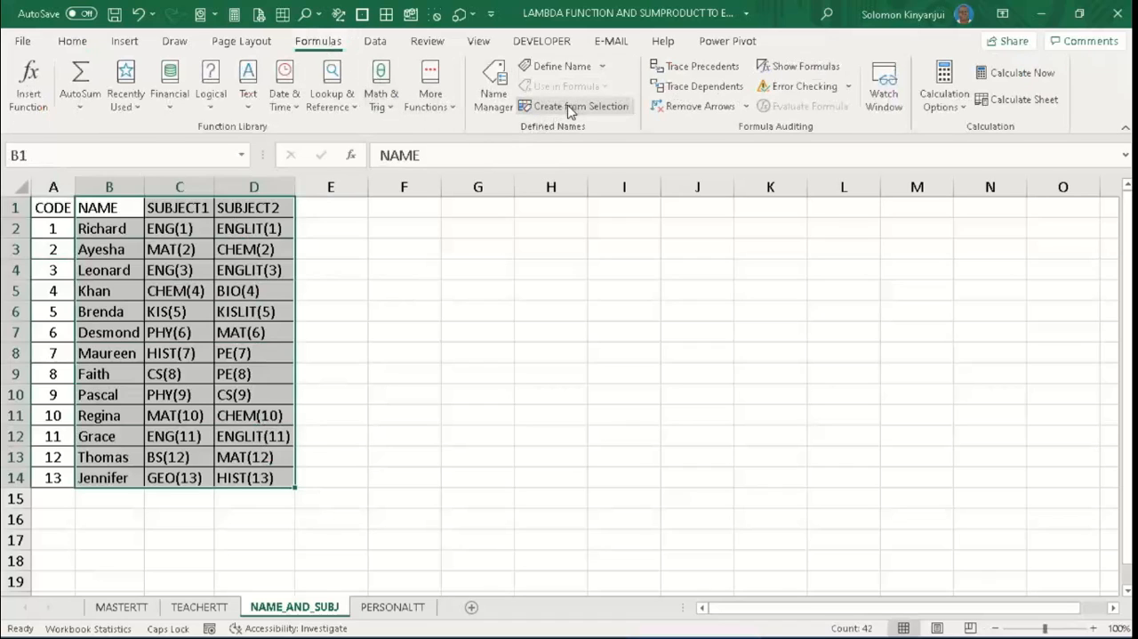
{"action": "left_click", "coordinate": [606, 255]}
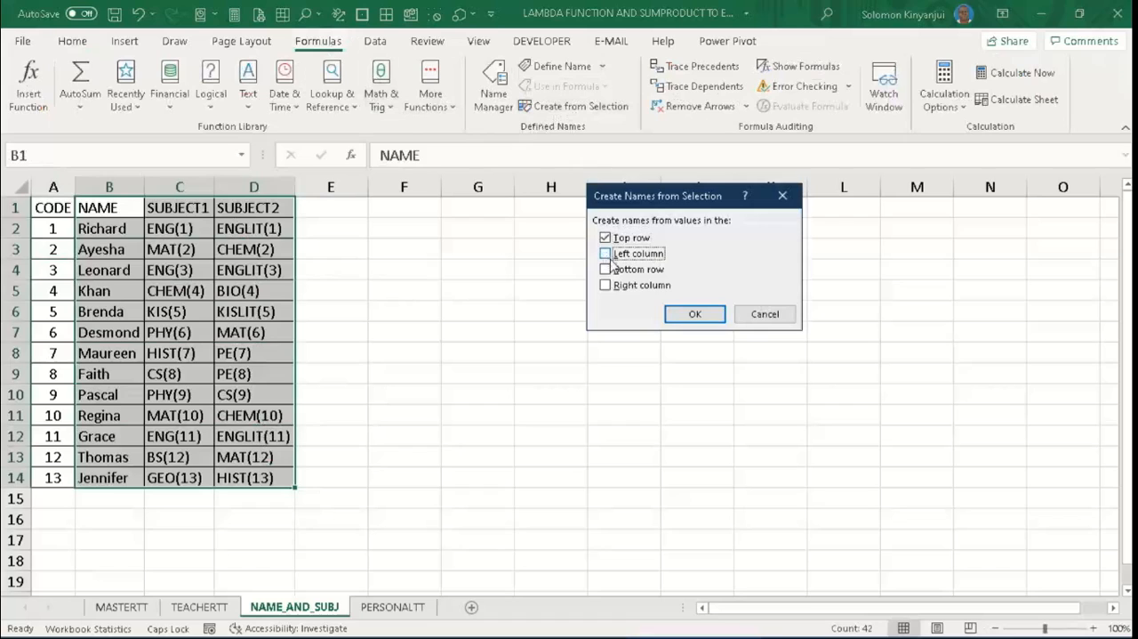
{"action": "left_click", "coordinate": [691, 316]}
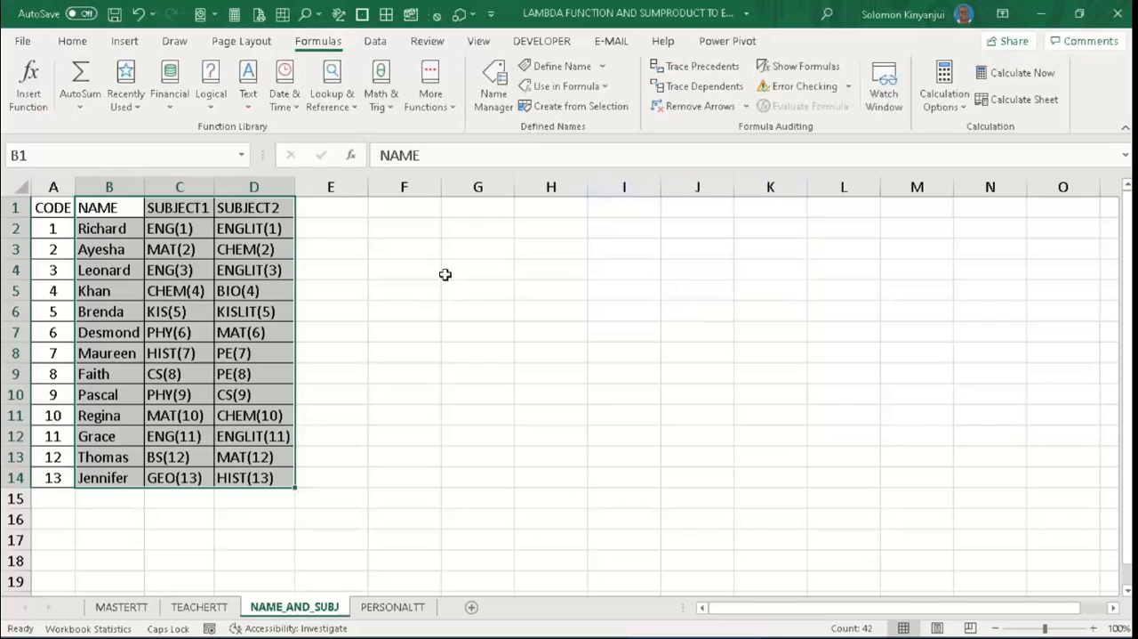
- Review the ranges that NAME, SUBJECT1 and SUBJECT2 refer to in the Name Manager
{"action": "key", "text": "ctrl+F3"}
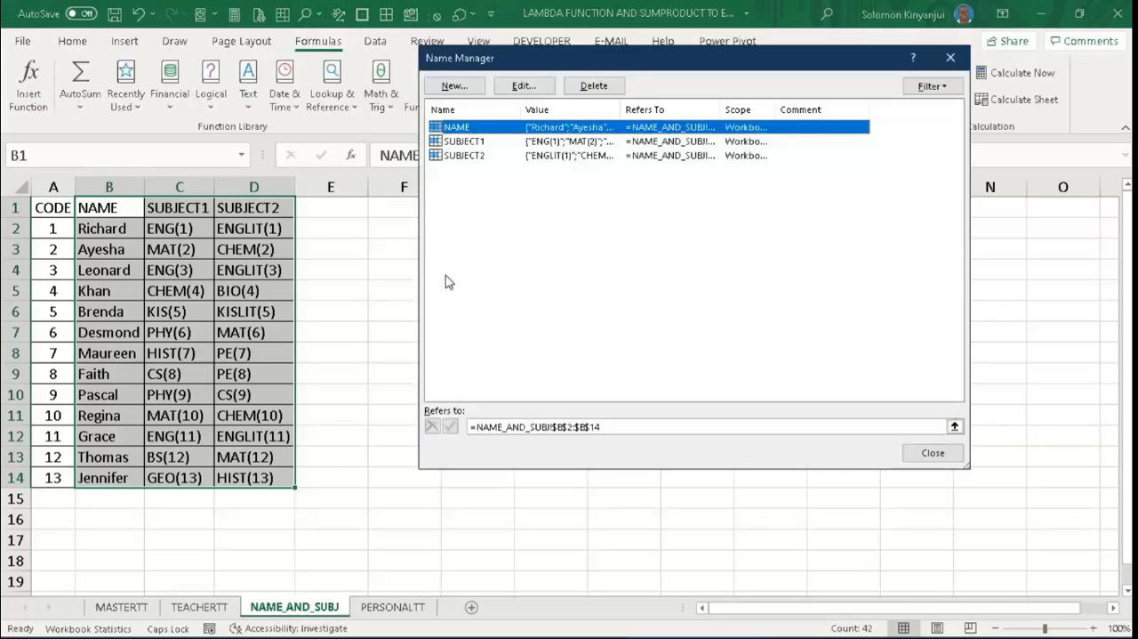
{"action": "left_click", "coordinate": [468, 143]}
{"action": "left_click", "coordinate": [468, 156]}
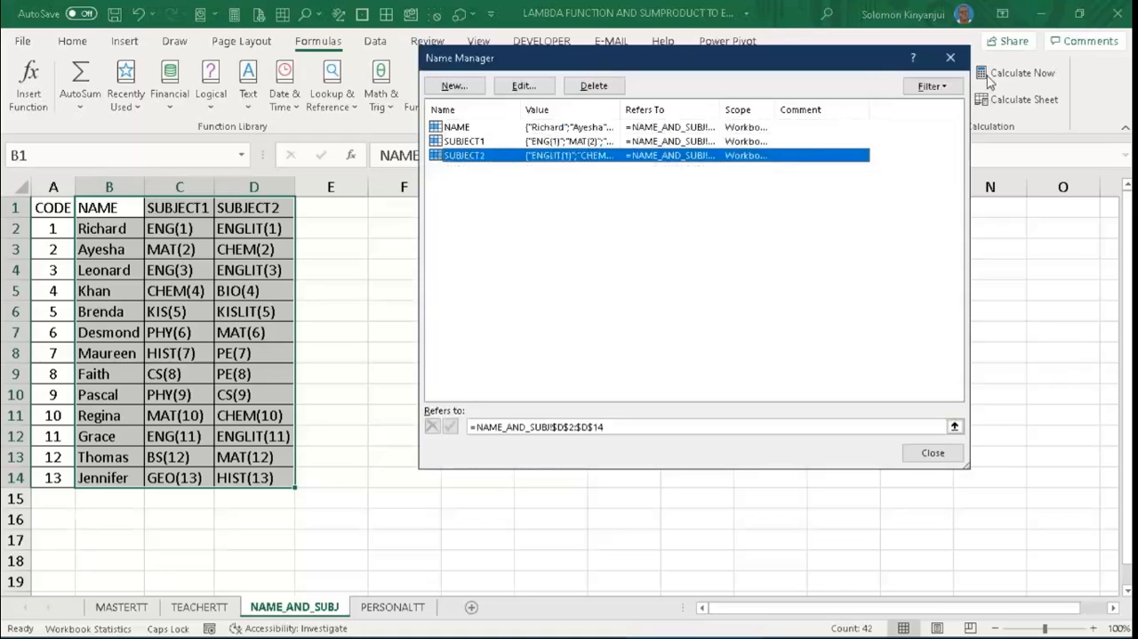
{"action": "left_click", "coordinate": [951, 57]}
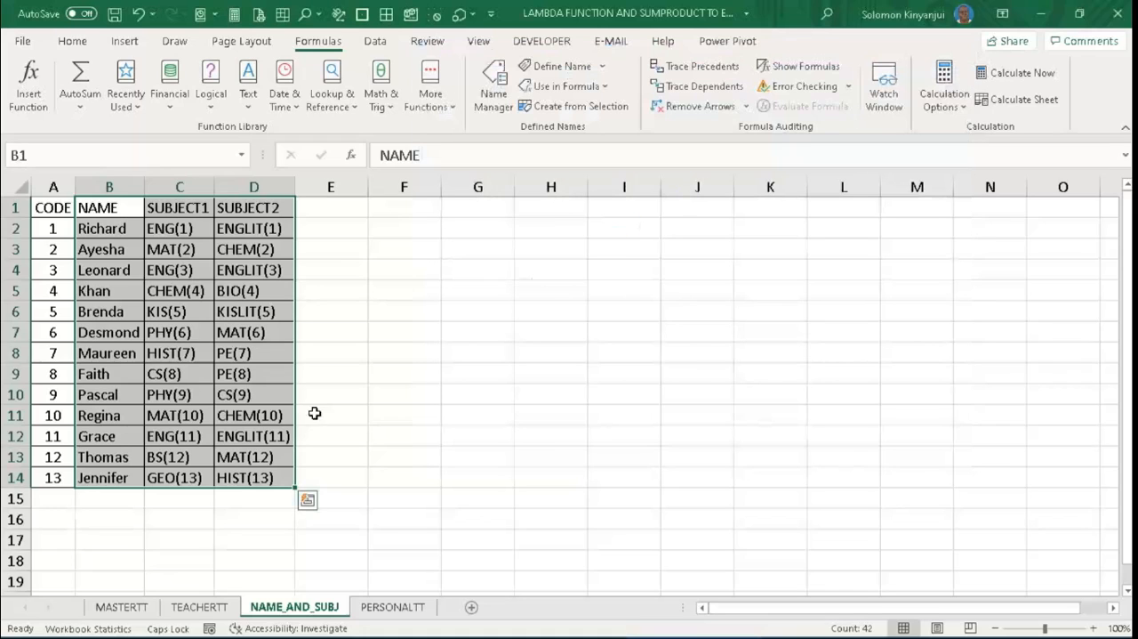
- Examine cells A7 and F7 on TEACHERTT, the teacher name list in NAME_AND_SUBJ, and the MASTERTT timetable
{"action": "left_click", "coordinate": [199, 606]}
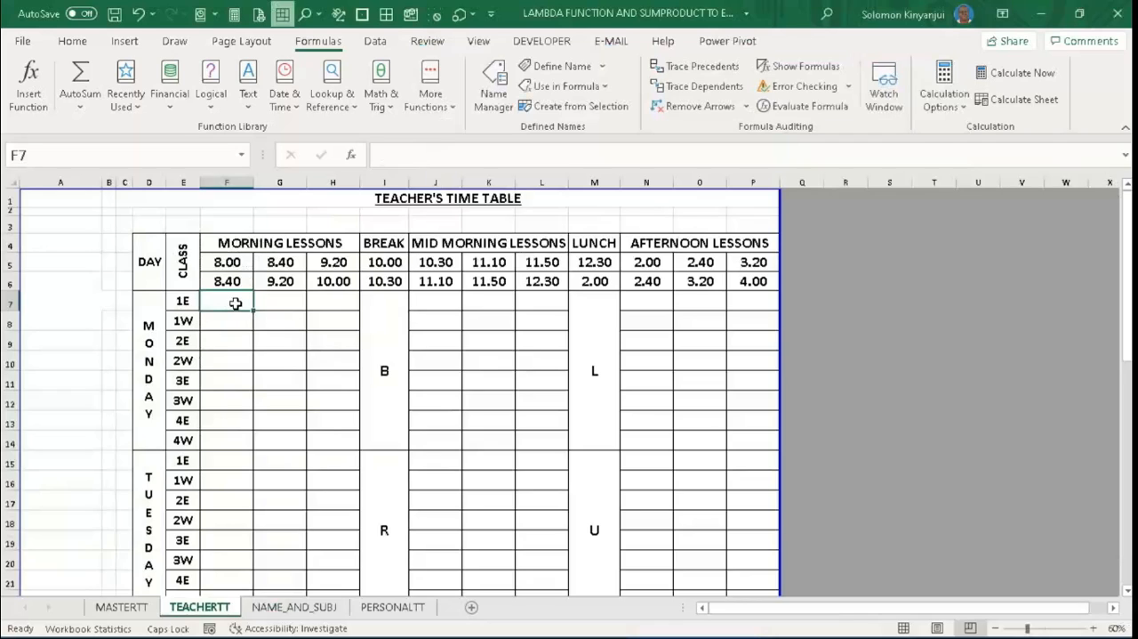
{"action": "left_click", "coordinate": [89, 304]}
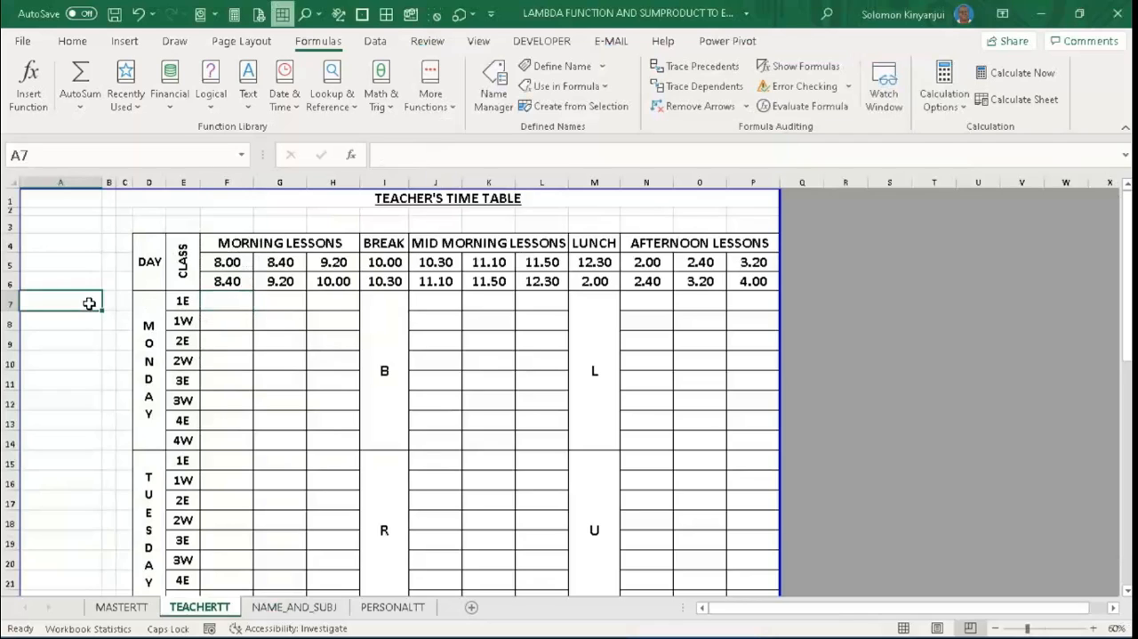
{"action": "left_click", "coordinate": [233, 300]}
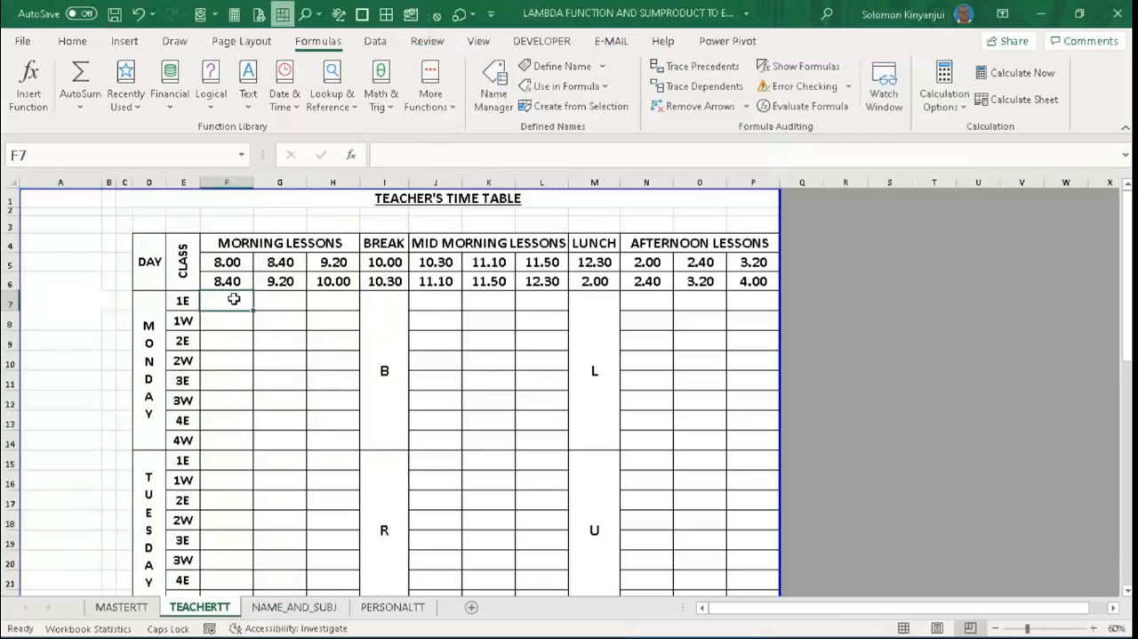
{"action": "left_click", "coordinate": [64, 303]}
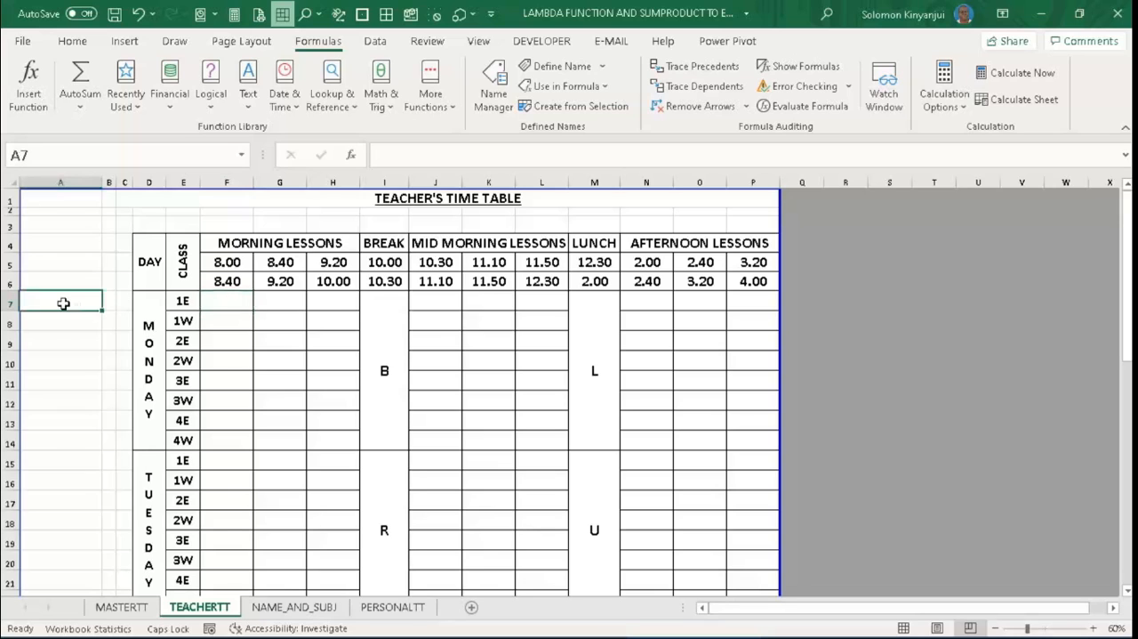
{"action": "left_click", "coordinate": [294, 606]}
{"action": "left_click", "coordinate": [116, 231]}
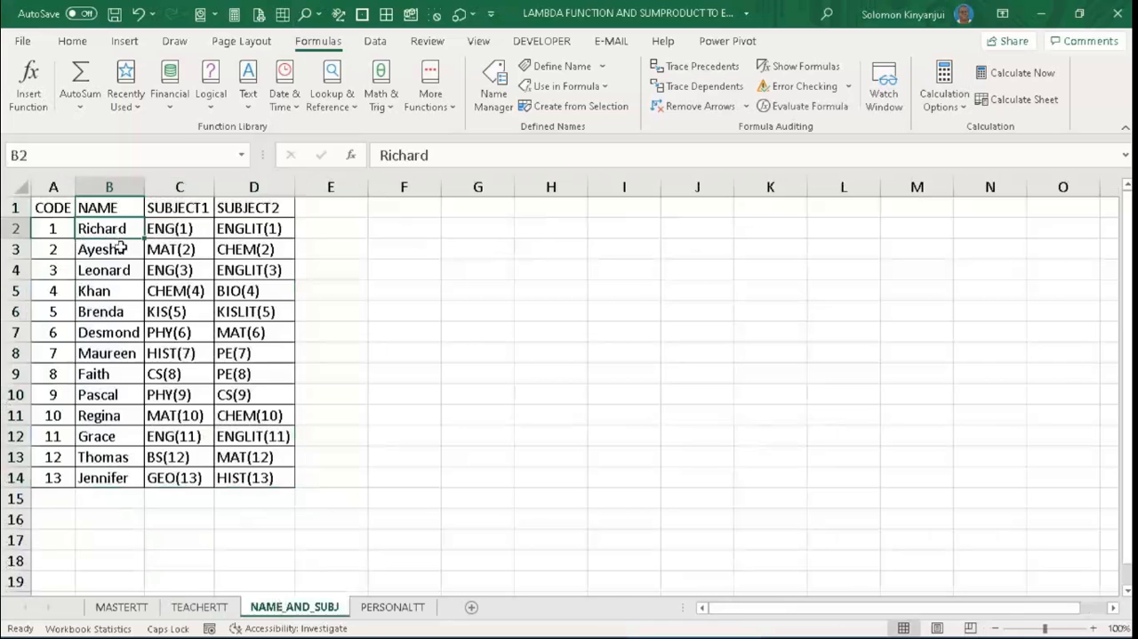
{"action": "left_click", "coordinate": [142, 607]}
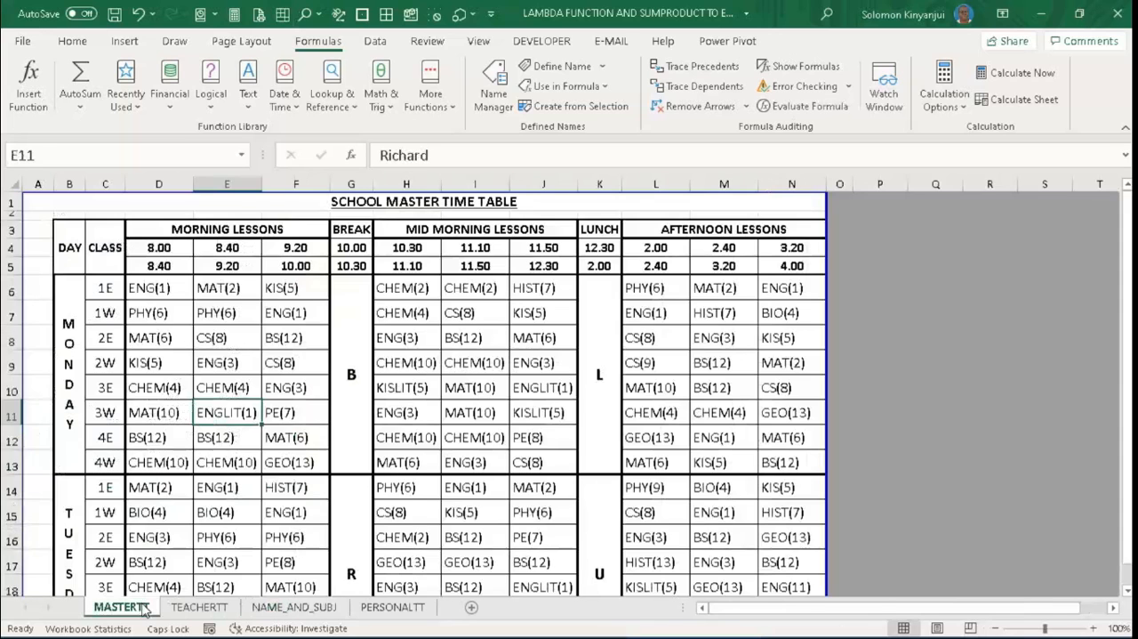
- Enter the first listed teacher's name in cell A7 of the TEACHERTT sheet
{"action": "left_click", "coordinate": [223, 606]}
{"action": "key", "text": "Delete"}
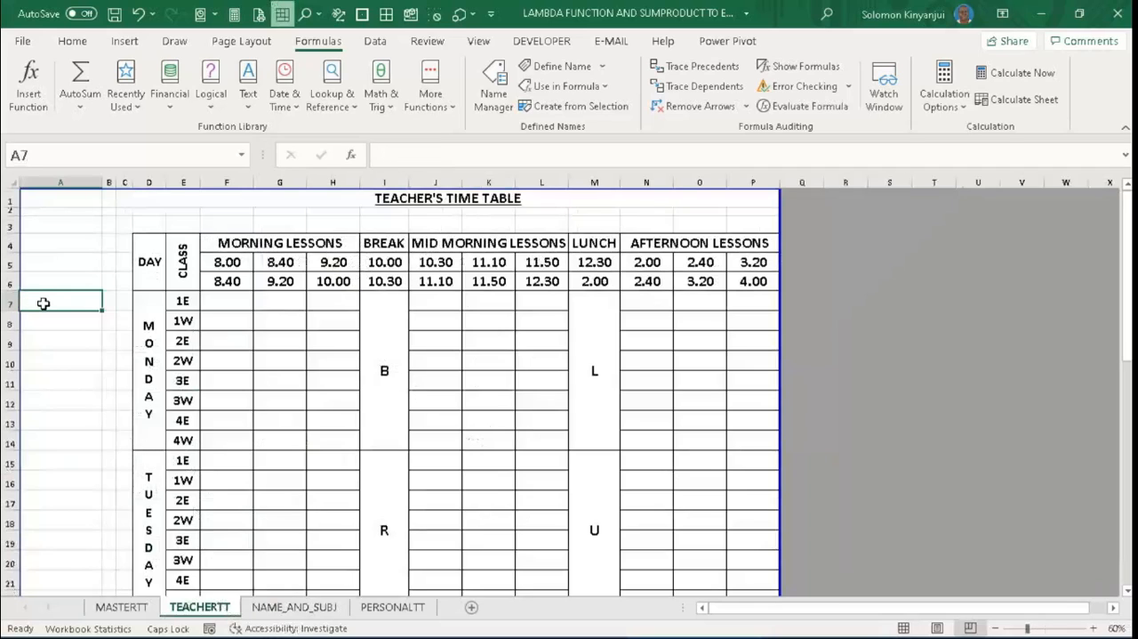
{"action": "type", "text": "R"}
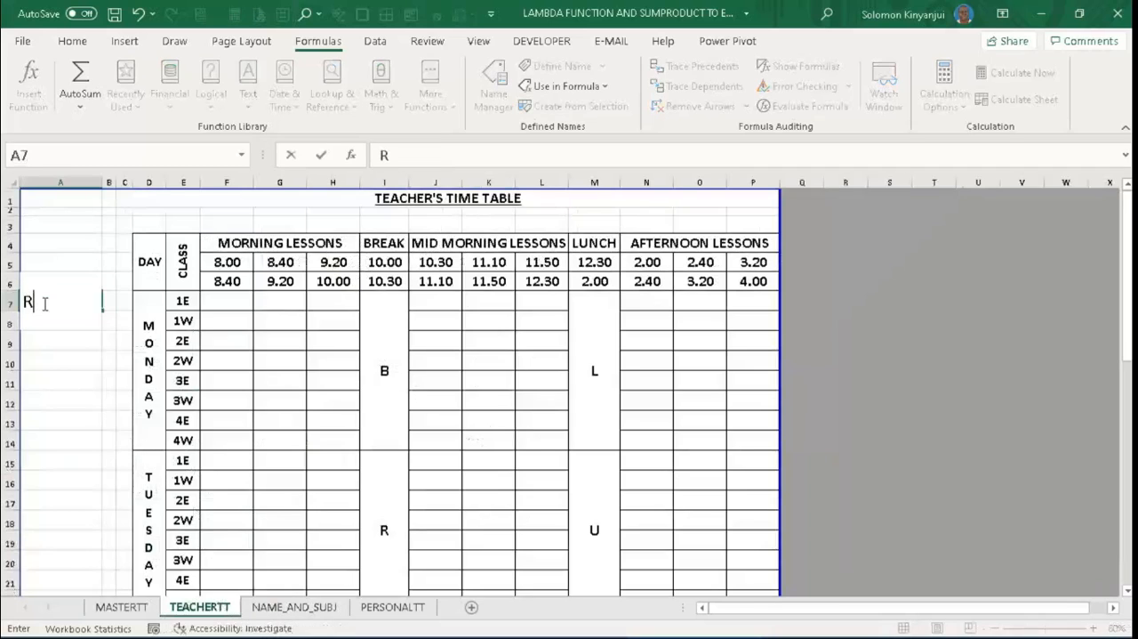
{"action": "type", "text": "I"}
{"action": "key", "text": "BackSpace"}
{"action": "type", "text": "ichard"}
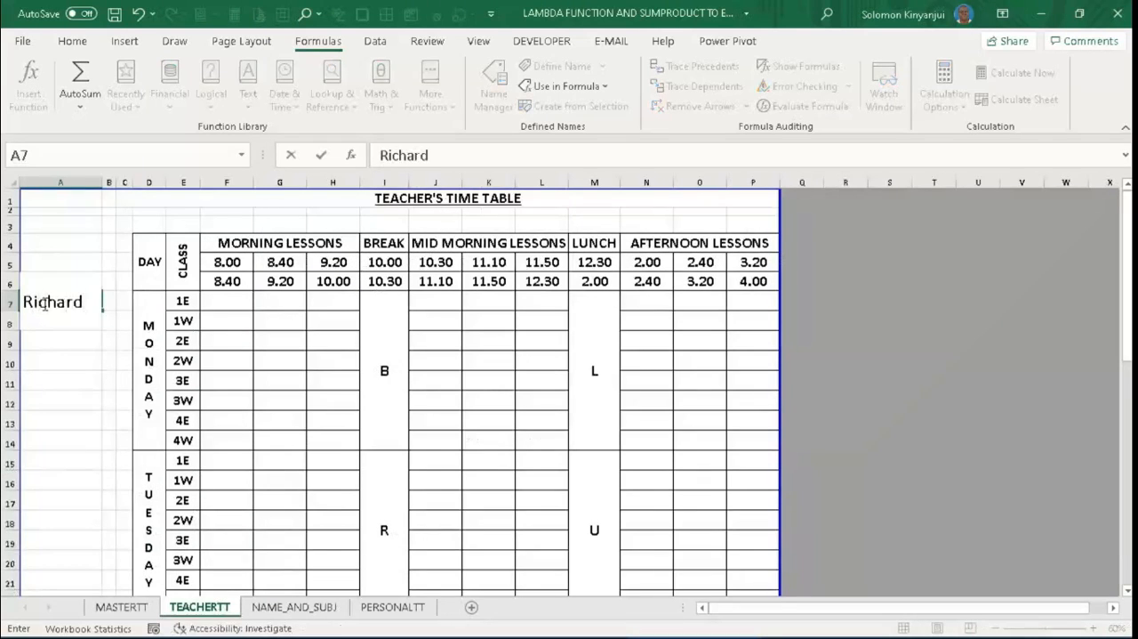
- Begin a SUMPRODUCT formula in cell F7 of TEACHERTT with the first condition (NAME=$A$7), using the NAME range and an absolute reference
{"action": "left_click", "coordinate": [214, 302]}
{"action": "type", "text": "=s"}
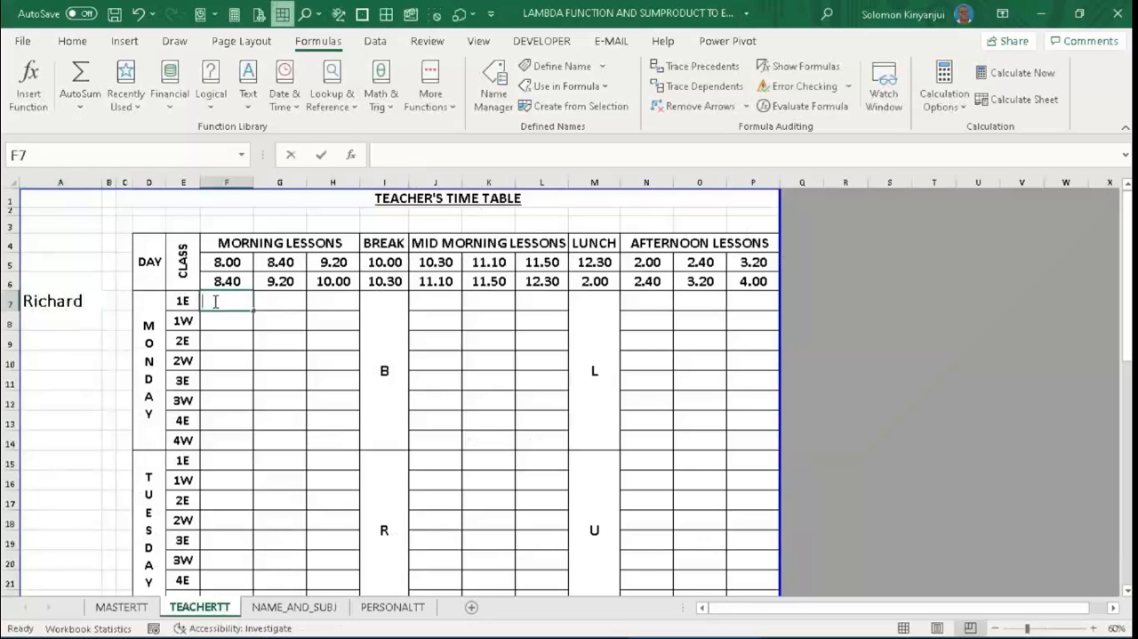
{"action": "type", "text": "ump"}
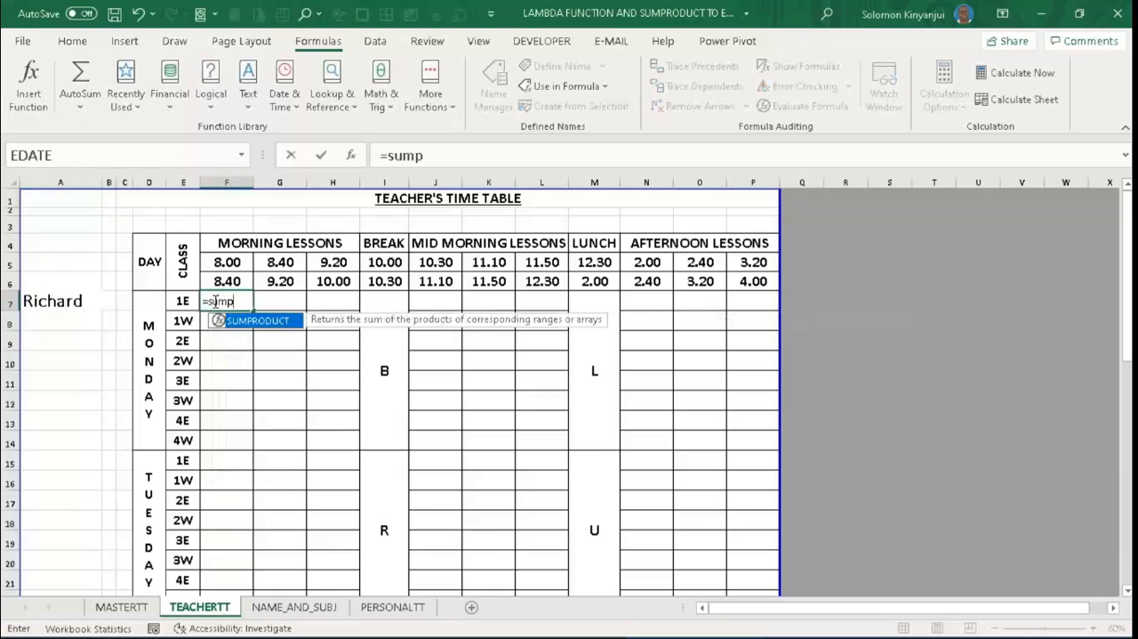
{"action": "key", "text": "Tab"}
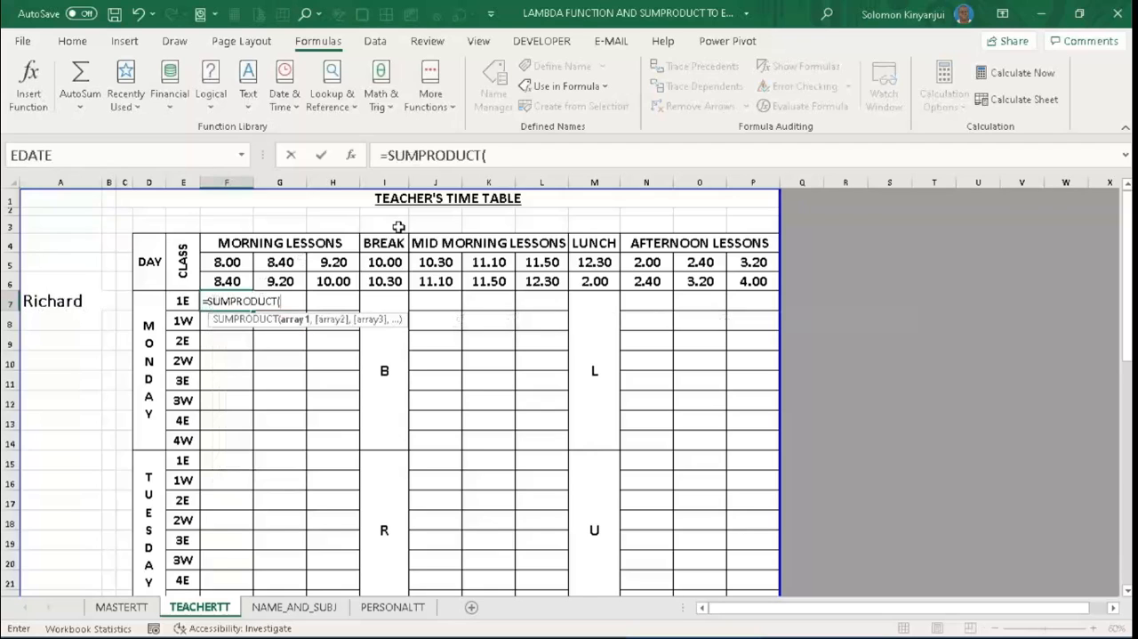
{"action": "left_click", "coordinate": [501, 155]}
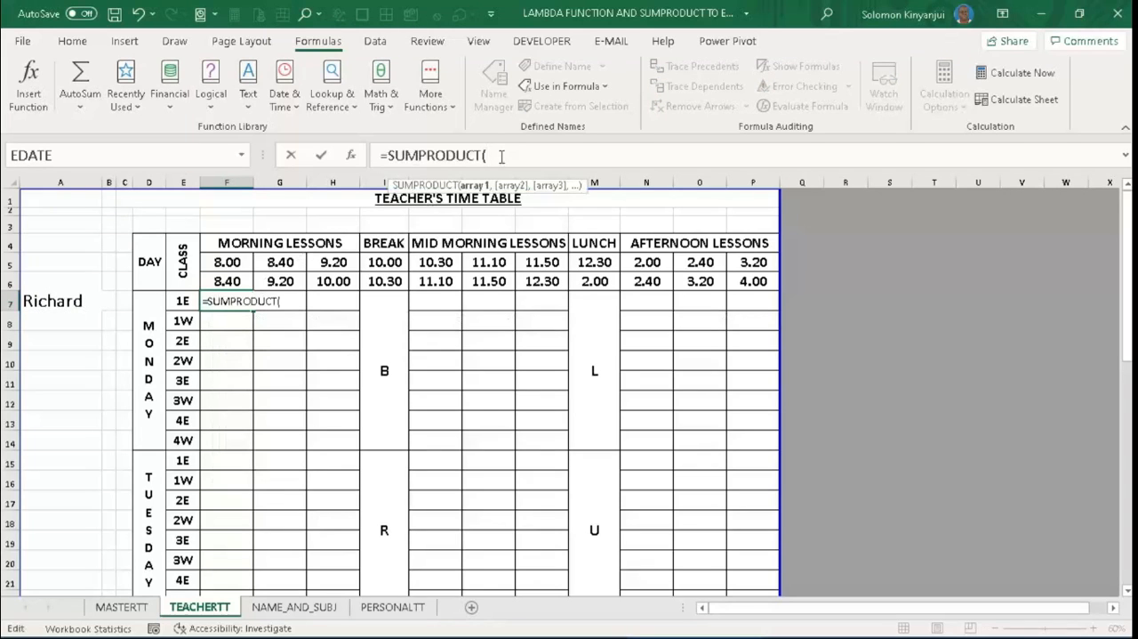
{"action": "type", "text": "("}
{"action": "key", "text": "F3"}
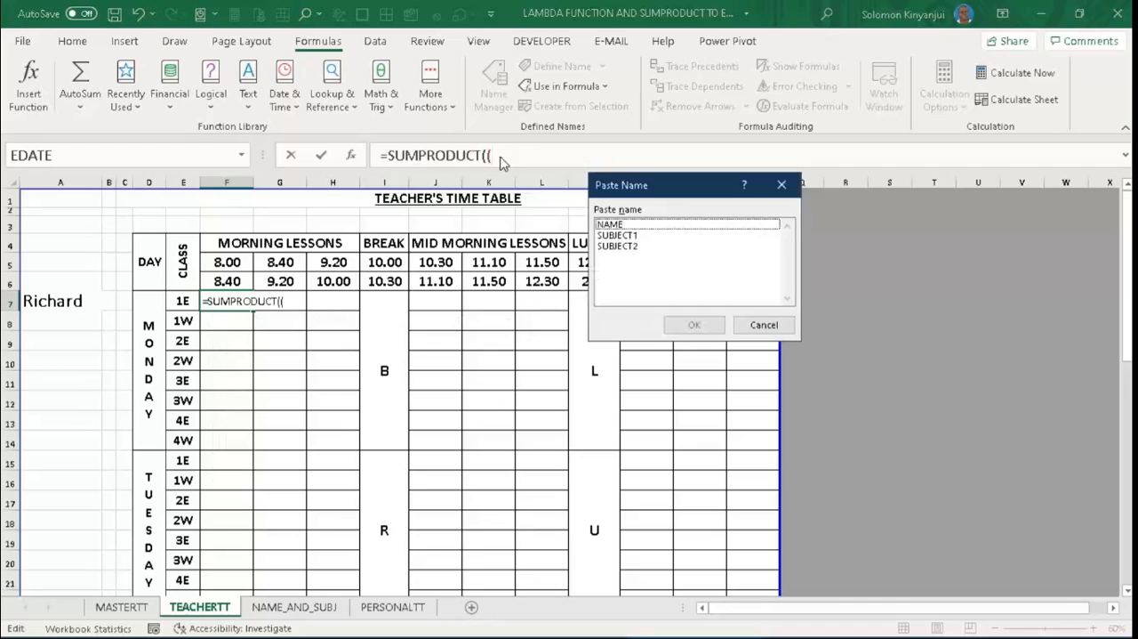
{"action": "left_click", "coordinate": [621, 228]}
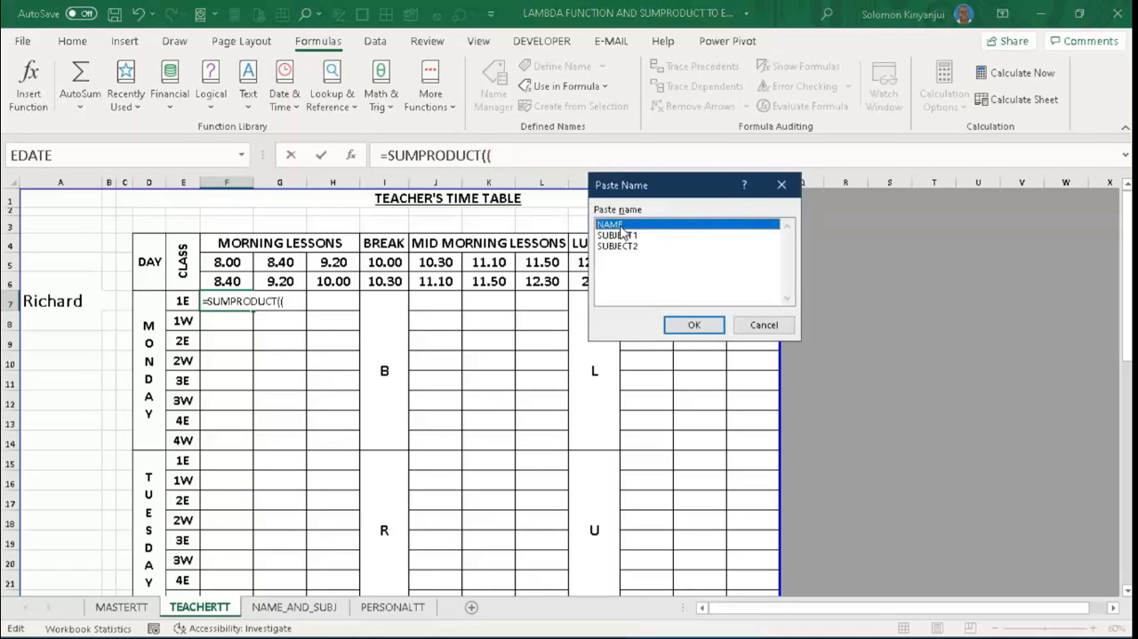
{"action": "left_click", "coordinate": [693, 326]}
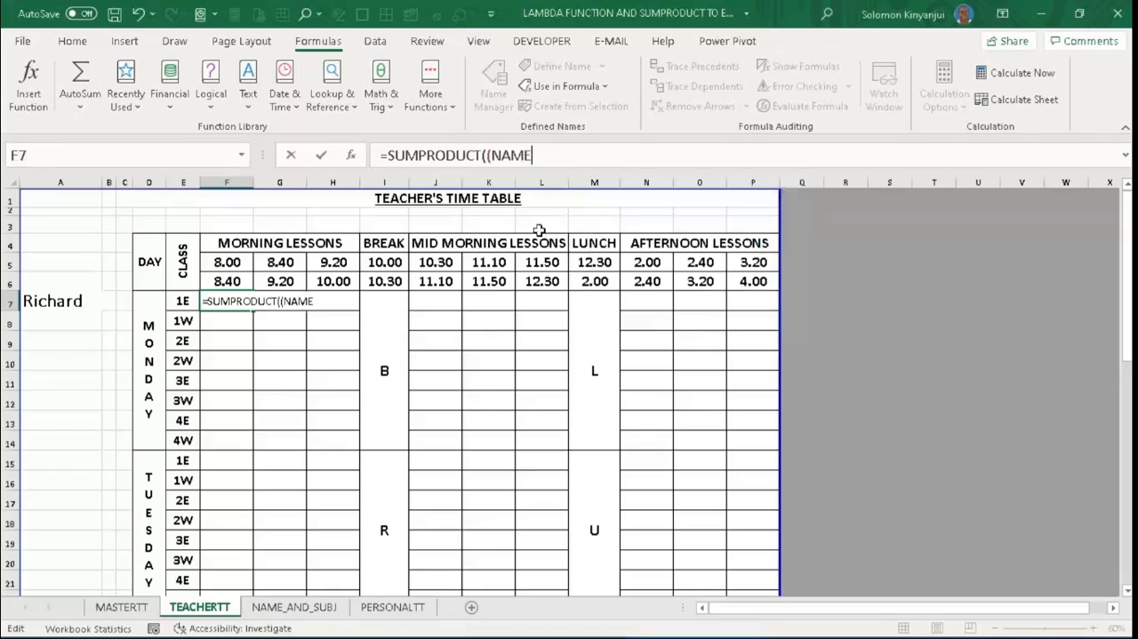
{"action": "type", "text": "="}
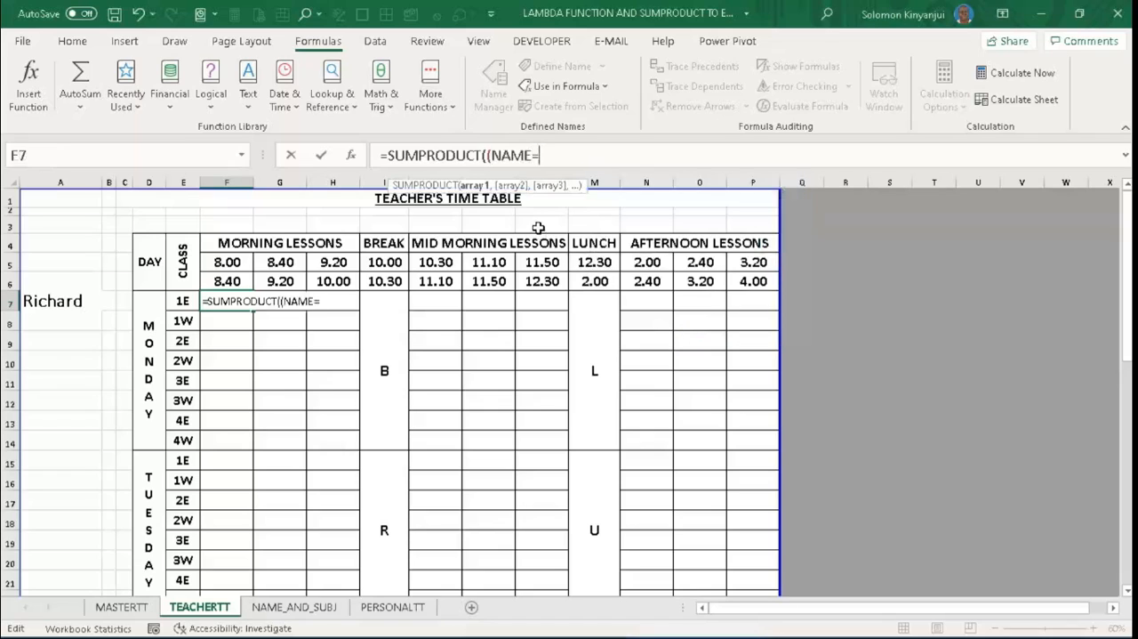
{"action": "left_click", "coordinate": [55, 302]}
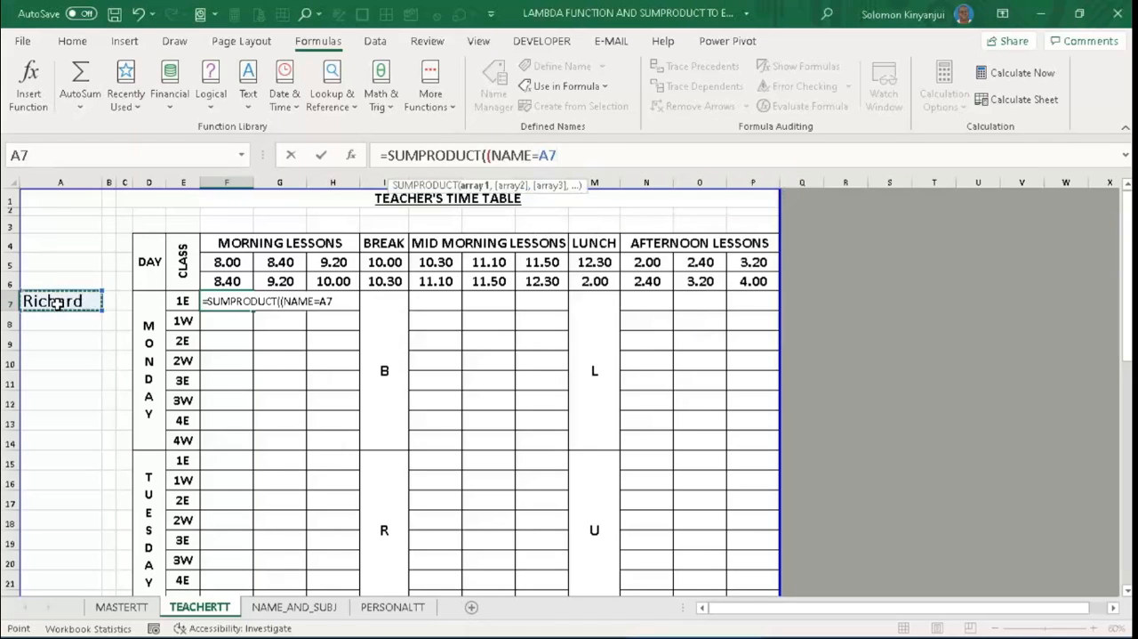
{"action": "key", "text": "F4"}
{"action": "type", "text": ")"}
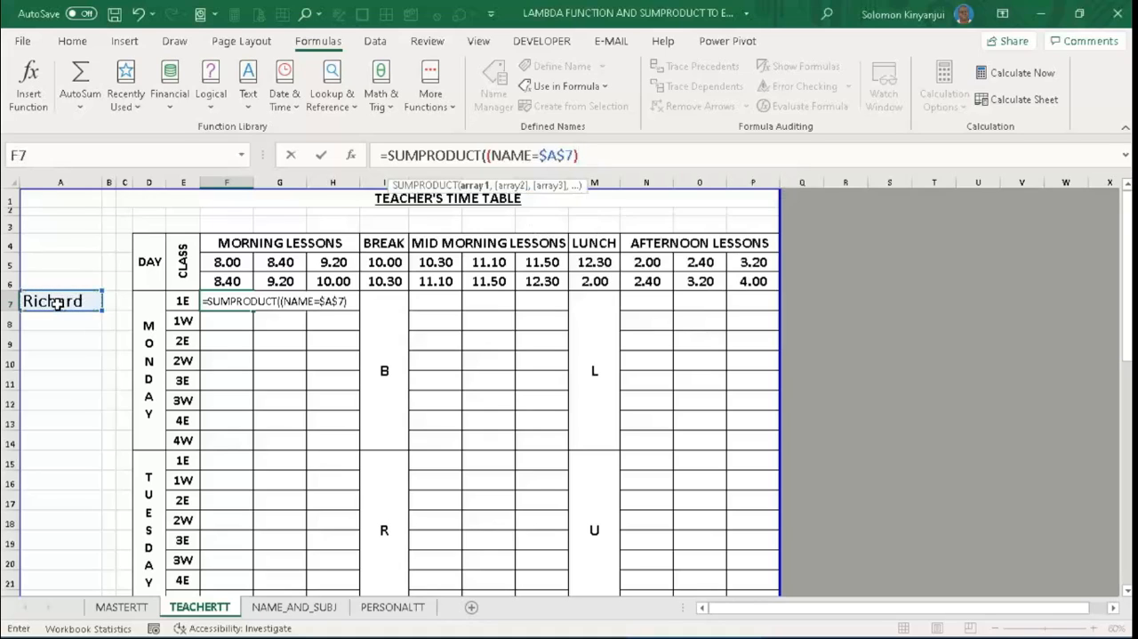
{"action": "type", "text": ","}
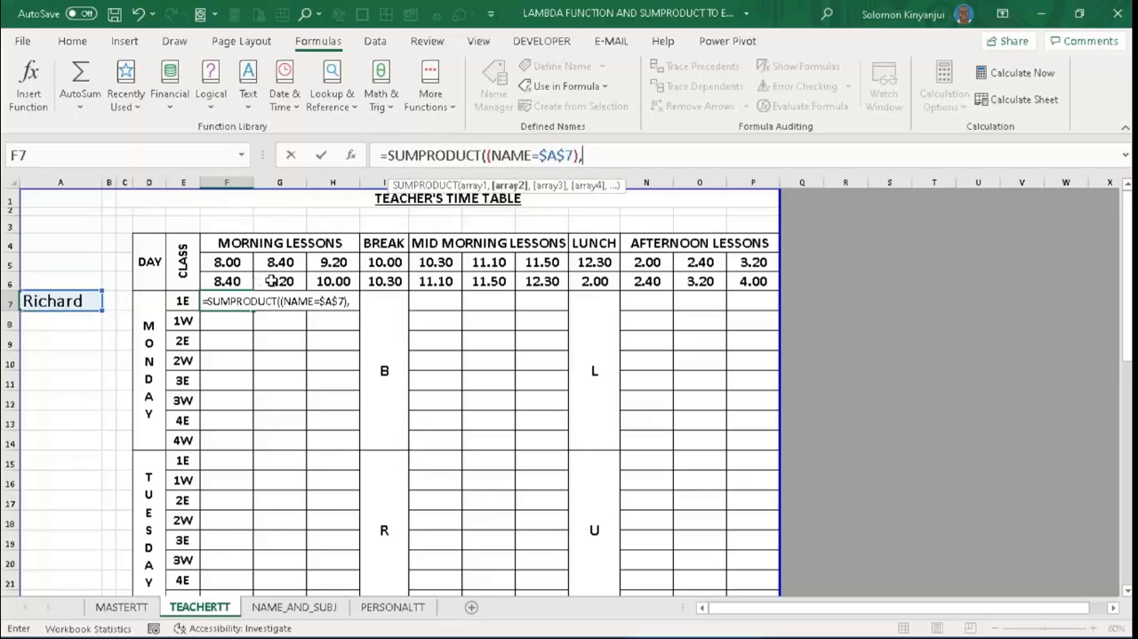
{"action": "type", "text": "("}
- Add (SUBJECT1=MASTERTT!D6) as the second SUMPRODUCT array, then close and enter the formula in F7
{"action": "key", "text": "F3"}
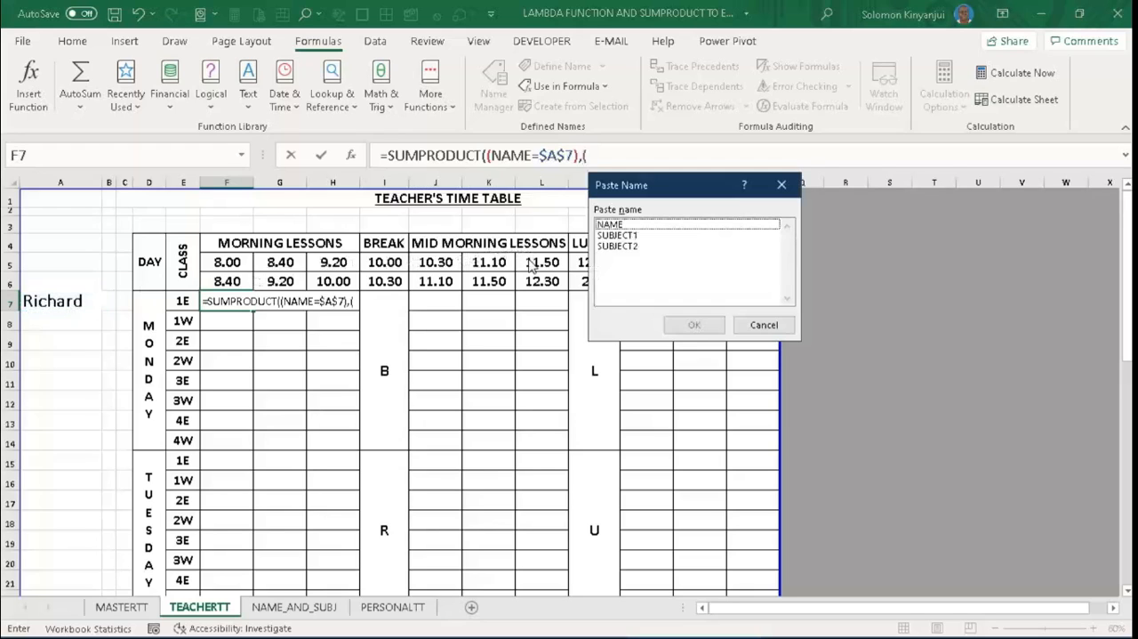
{"action": "left_click", "coordinate": [632, 236]}
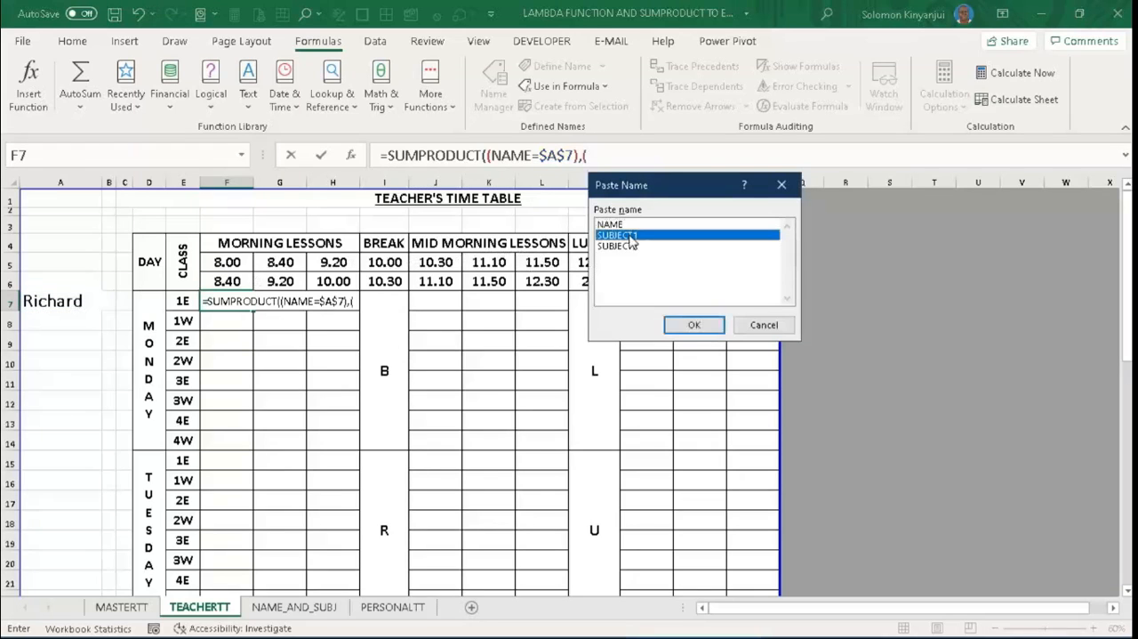
{"action": "left_click", "coordinate": [685, 325]}
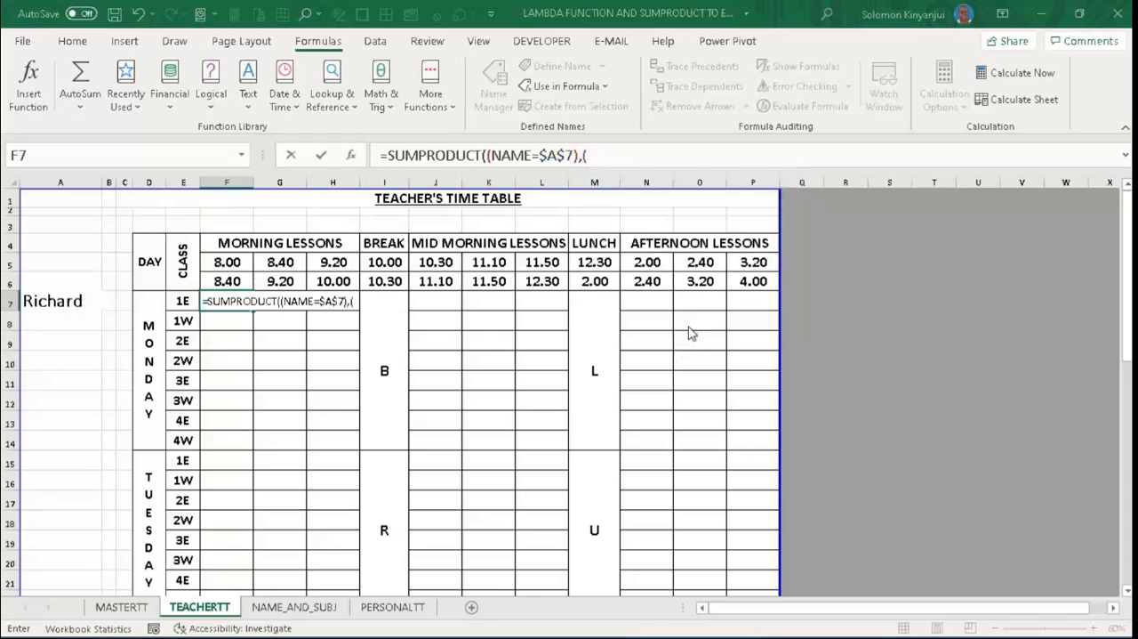
{"action": "type", "text": "="}
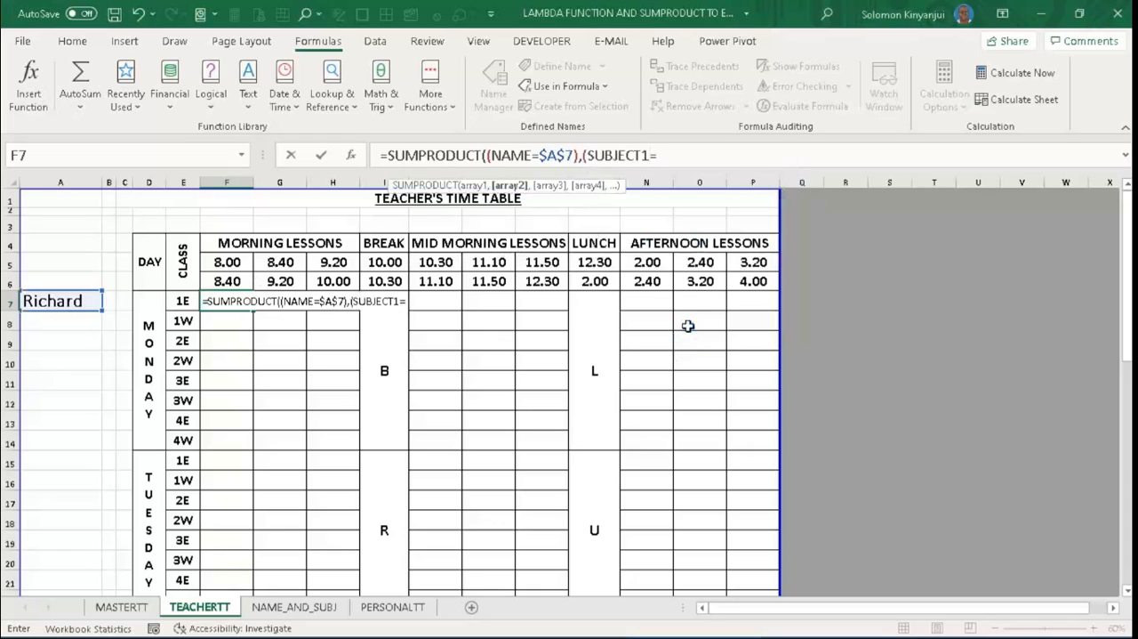
{"action": "left_click", "coordinate": [122, 606]}
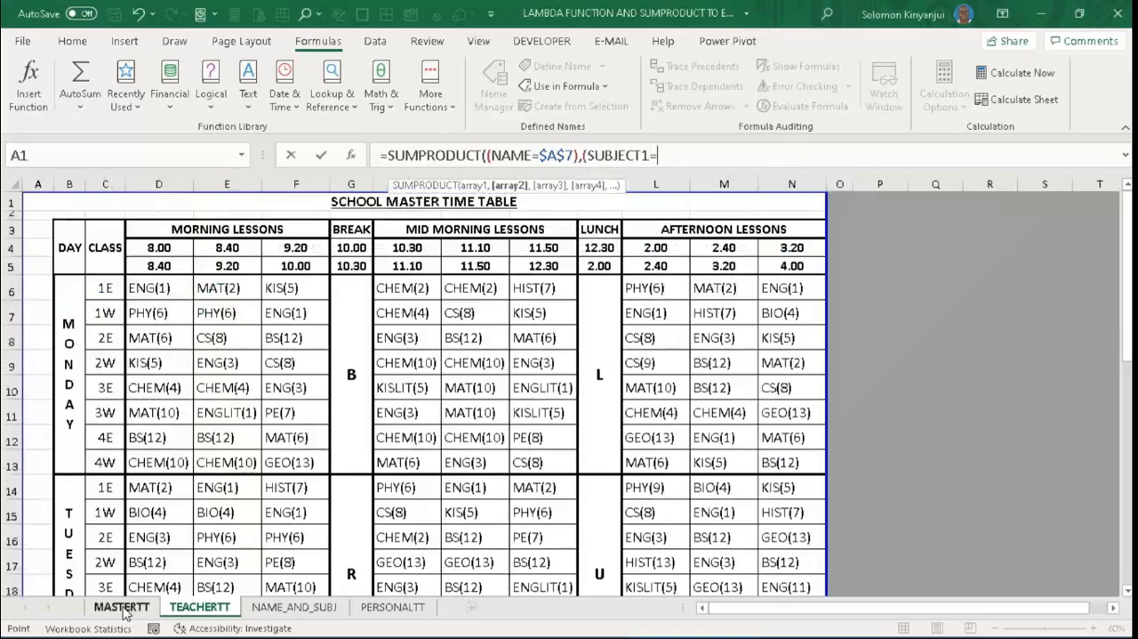
{"action": "left_click", "coordinate": [154, 289]}
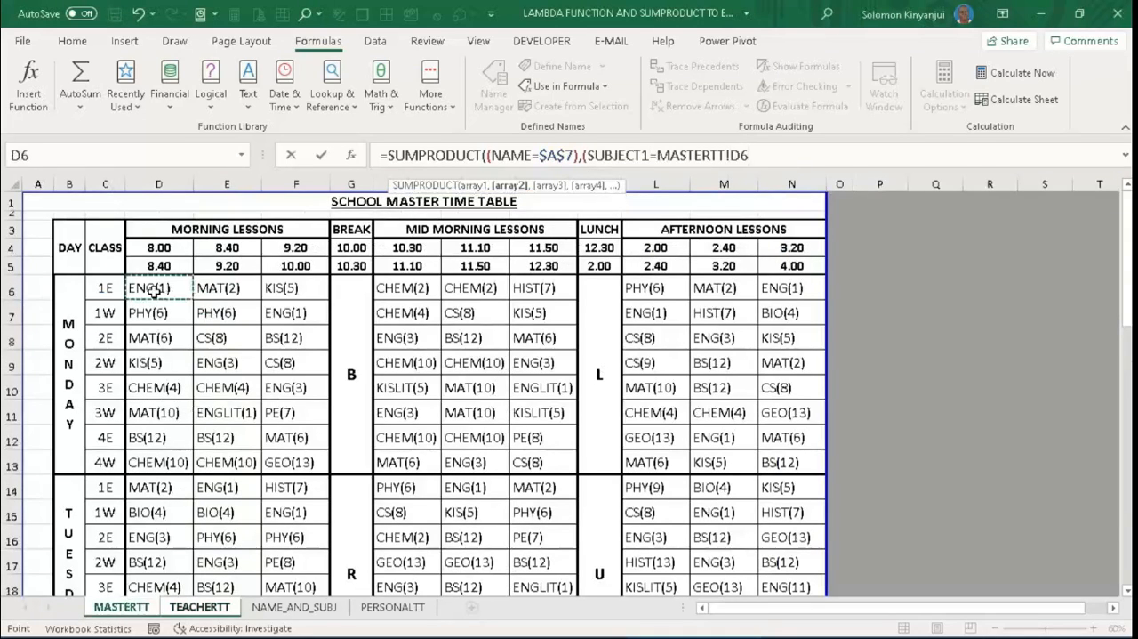
{"action": "type", "text": ")"}
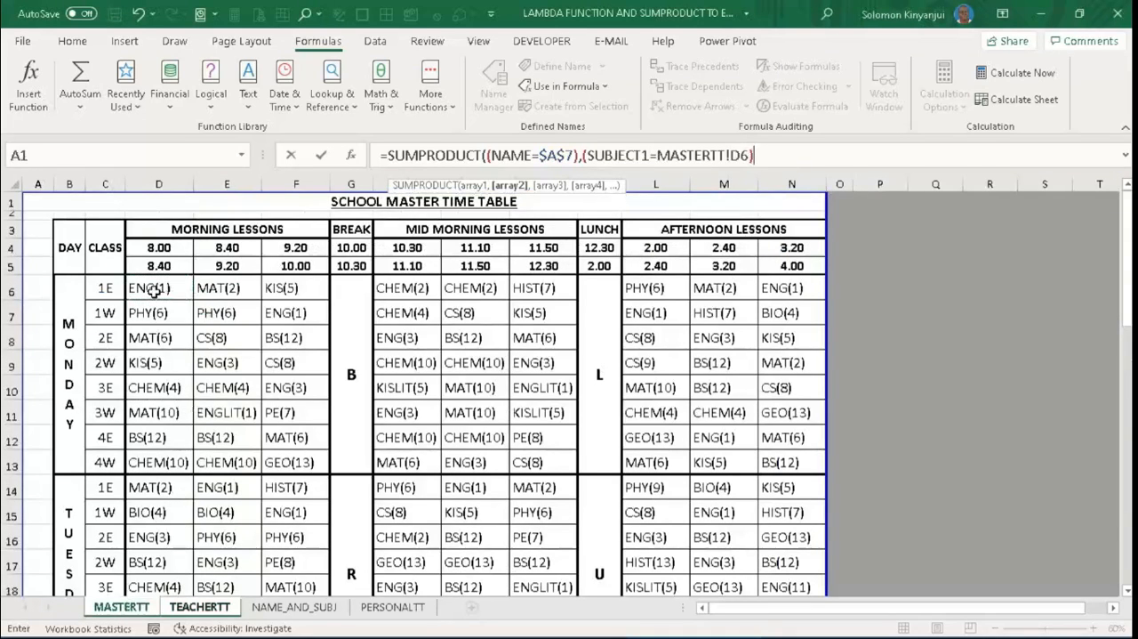
{"action": "type", "text": ")"}
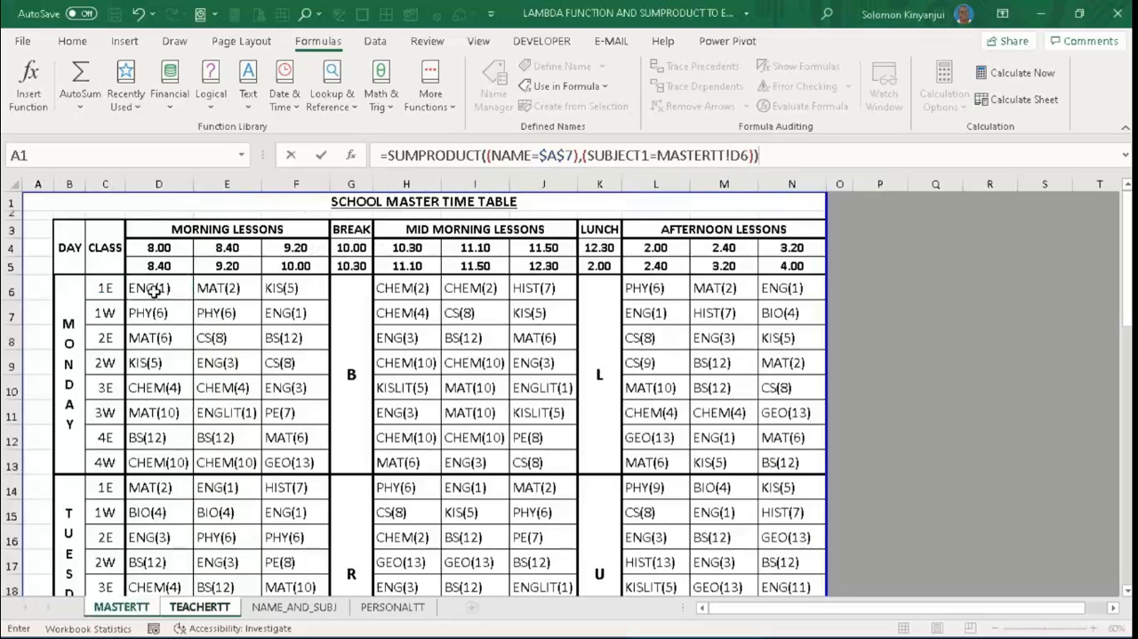
{"action": "key", "text": "Return"}
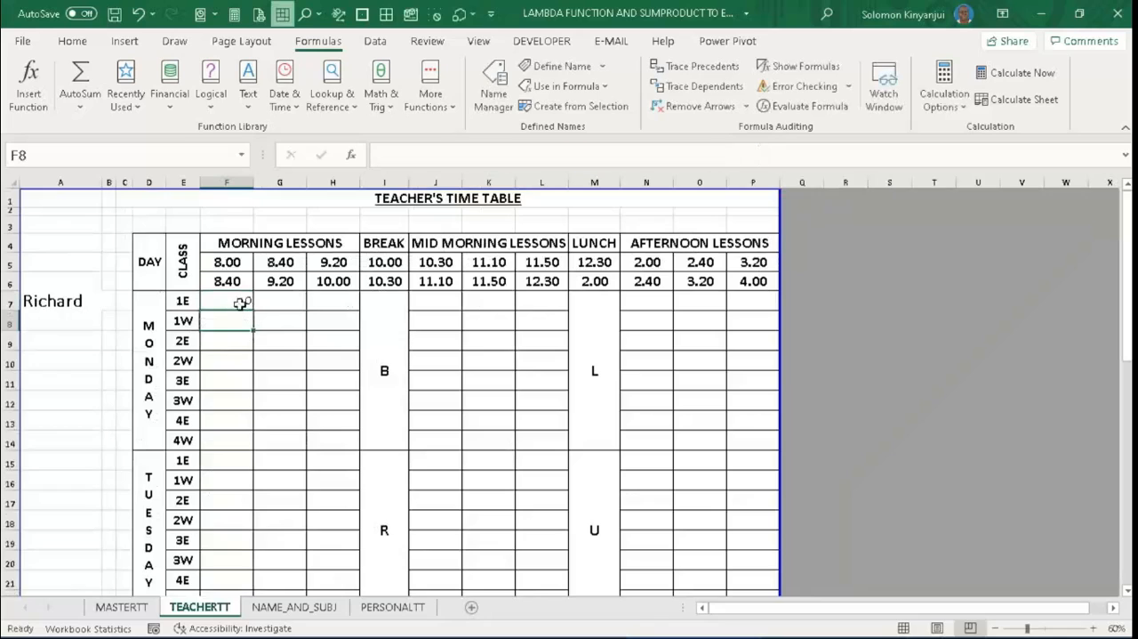
- Evaluate the (NAME=$A$7) part of the F7 formula in place to inspect its array, then restore the expression
{"action": "left_click", "coordinate": [232, 303]}
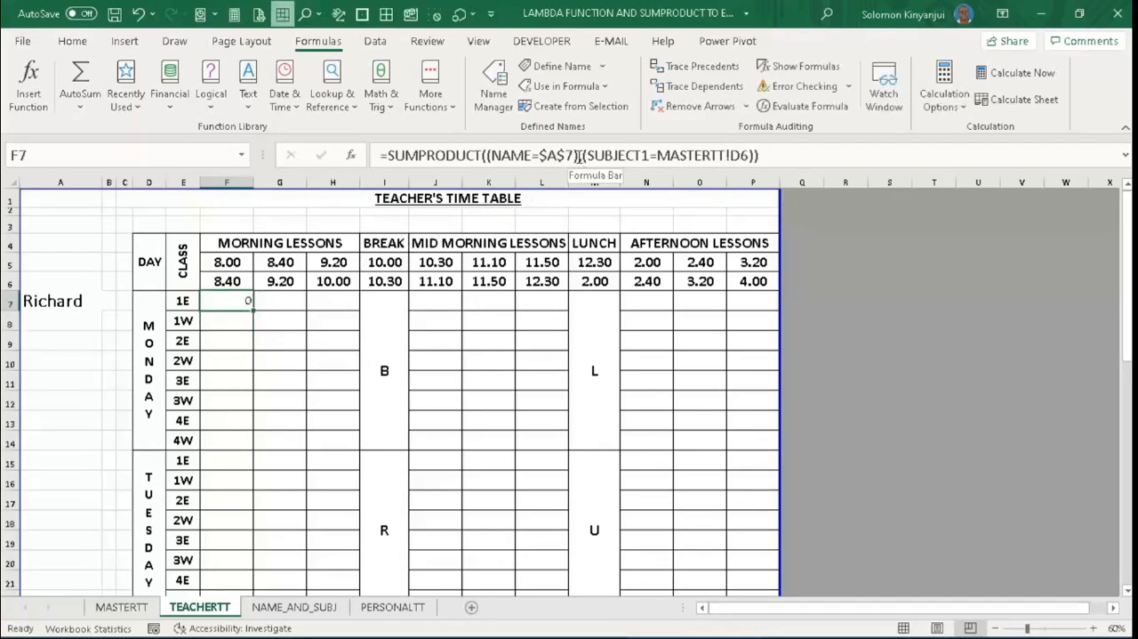
{"action": "left_click_drag", "start_coordinate": [579, 156], "coordinate": [488, 156]}
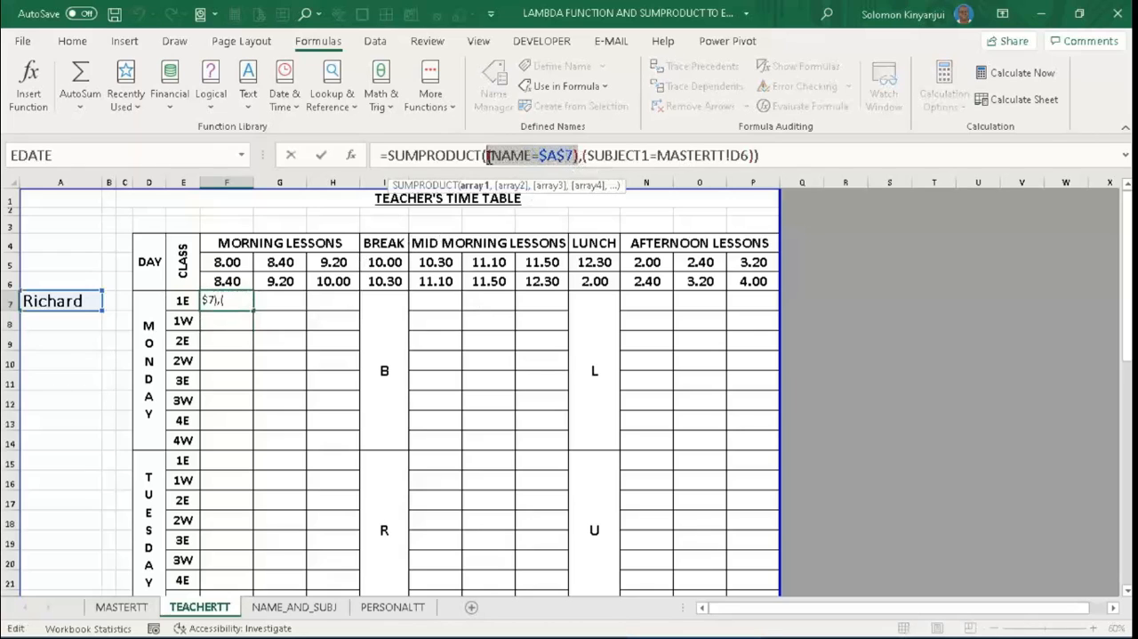
{"action": "key", "text": "F9"}
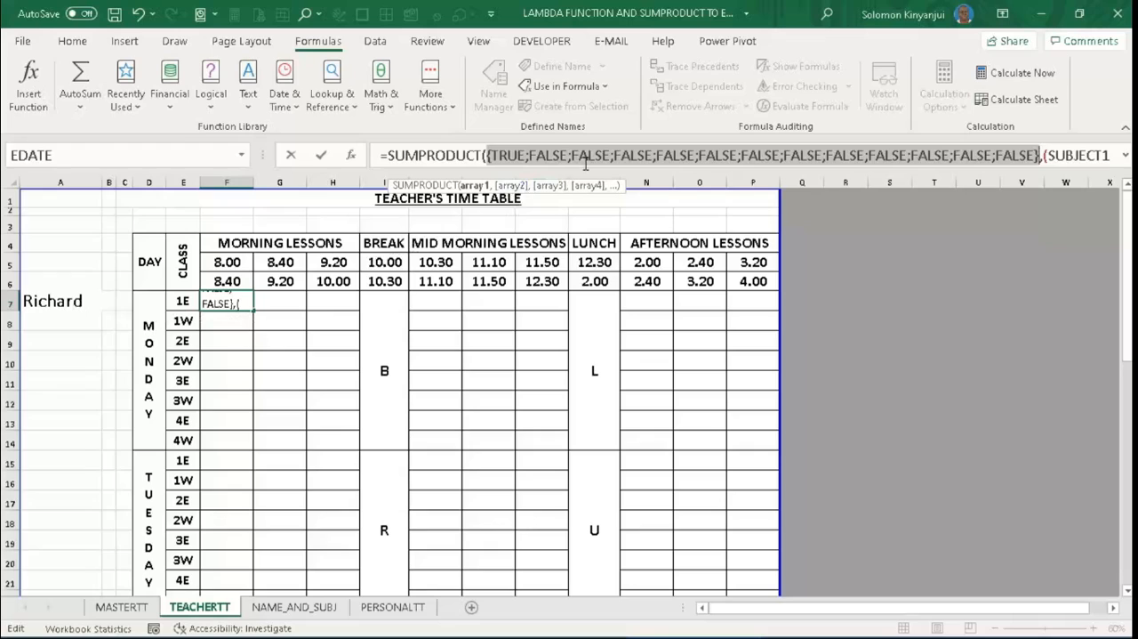
{"action": "key", "text": "ctrl+z"}
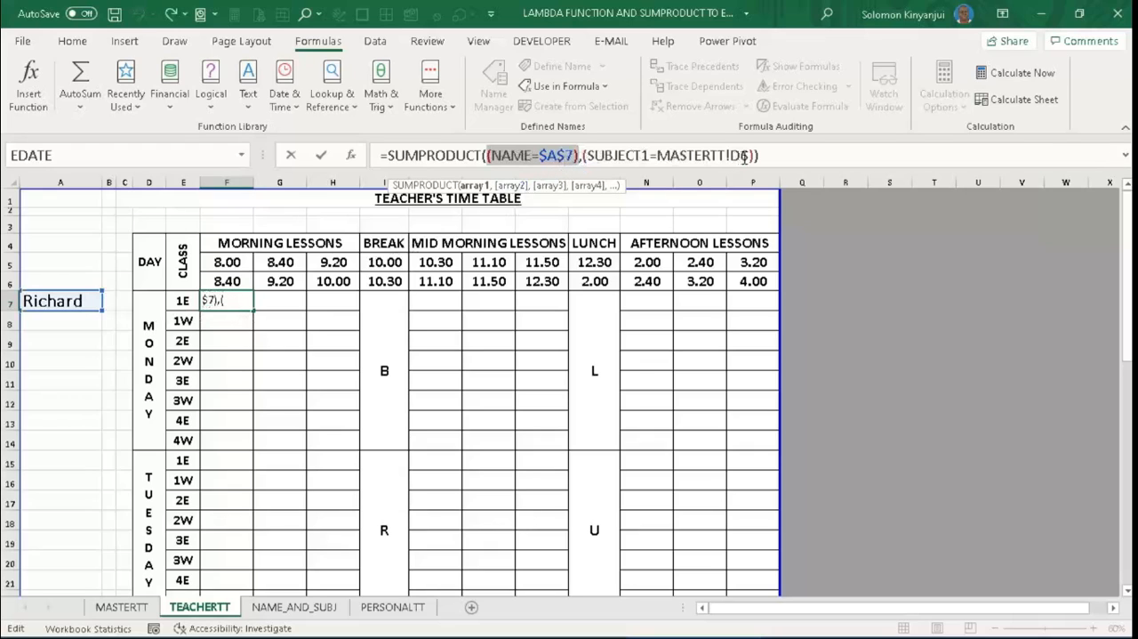
- Evaluate the (SUBJECT1=MASTERTT!D6) part in an expanded formula bar to inspect its array, then restore the expression
{"action": "left_click_drag", "start_coordinate": [755, 157], "coordinate": [584, 157]}
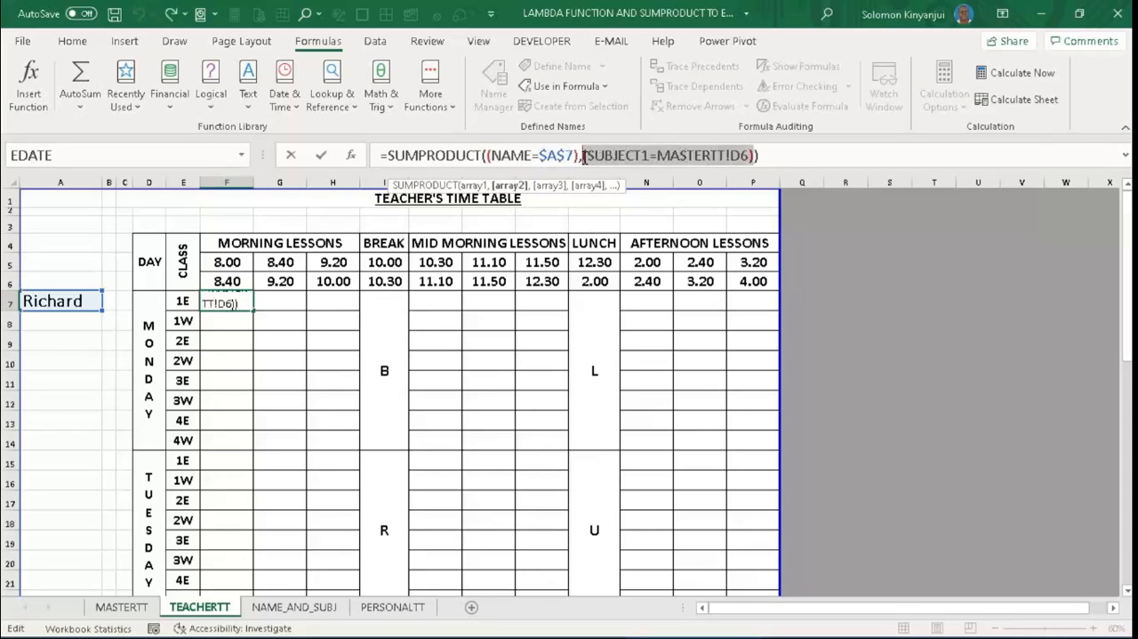
{"action": "key", "text": "F9"}
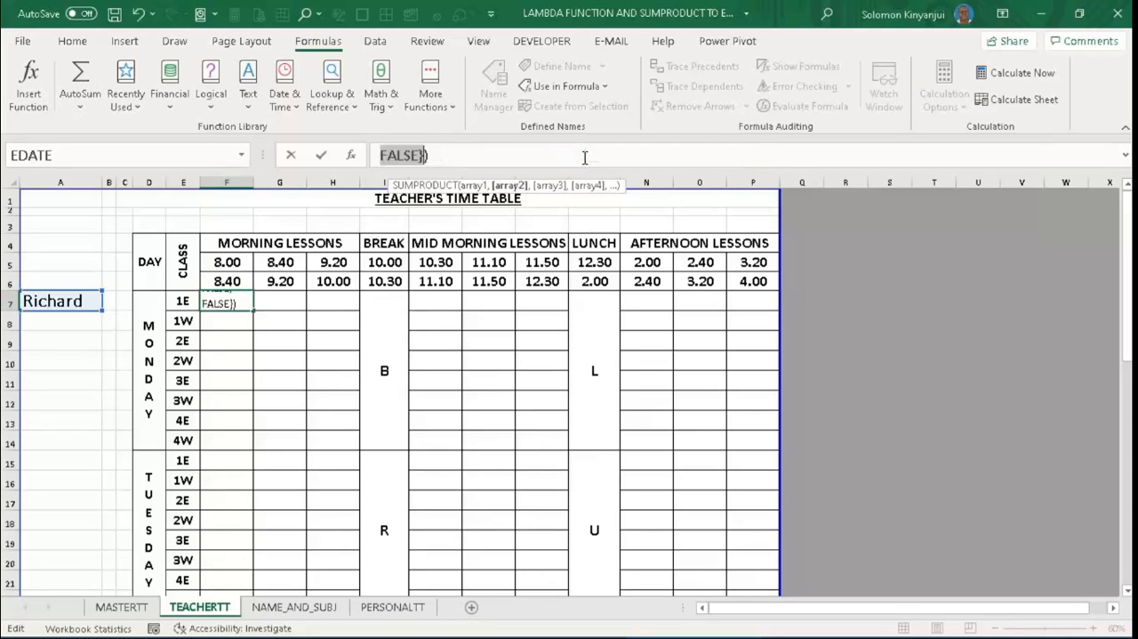
{"action": "left_click", "coordinate": [487, 154]}
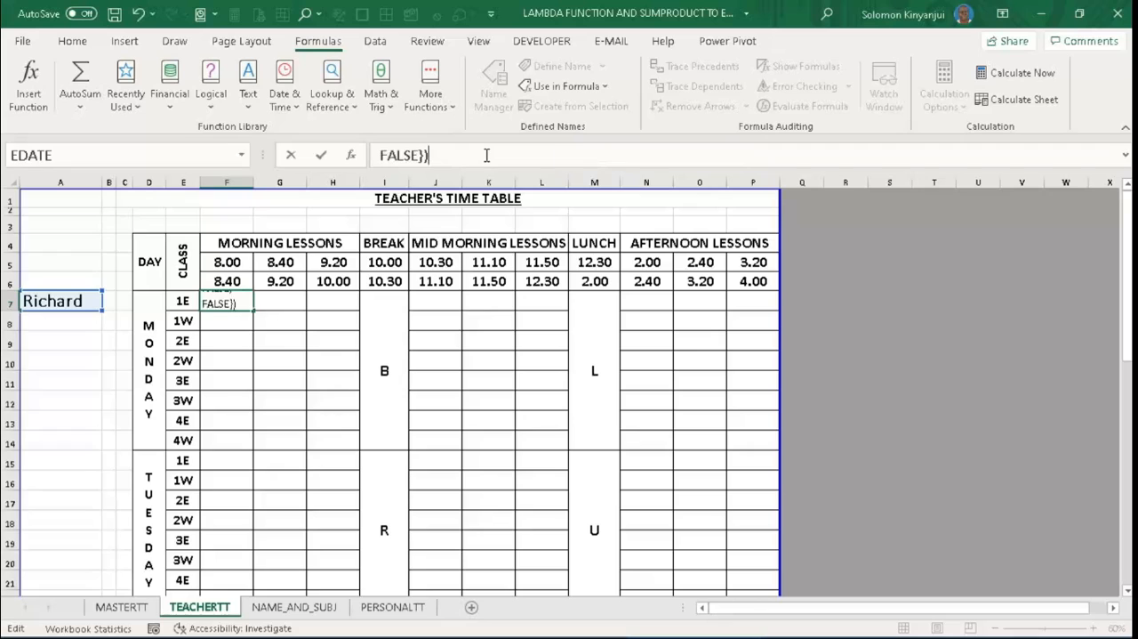
{"action": "key", "text": "ctrl+shift+u"}
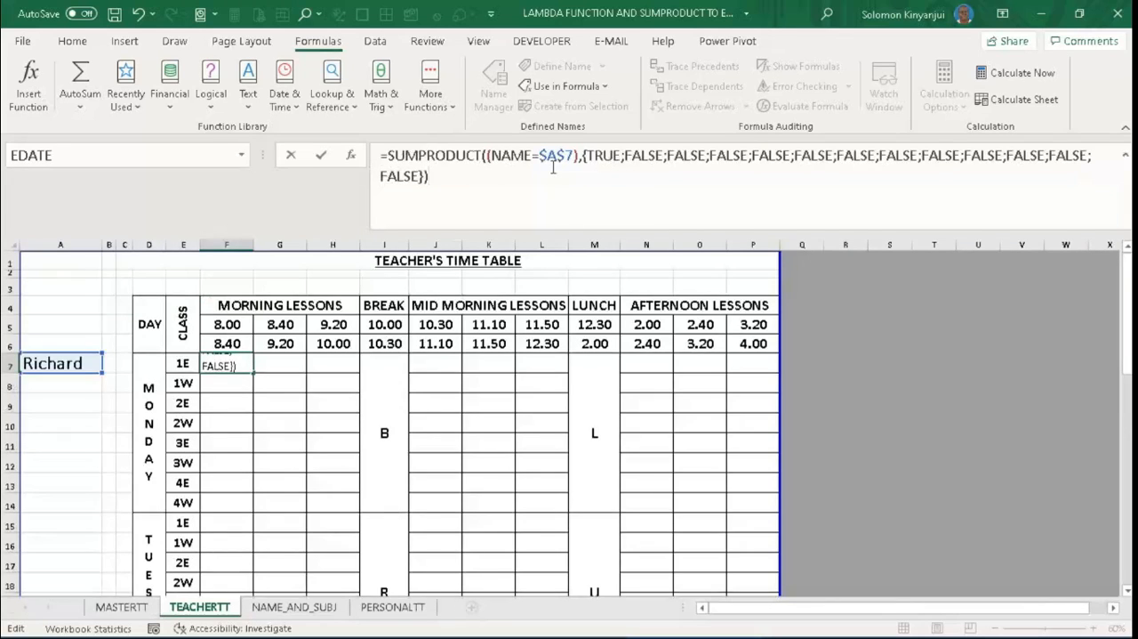
{"action": "key", "text": "ctrl+z"}
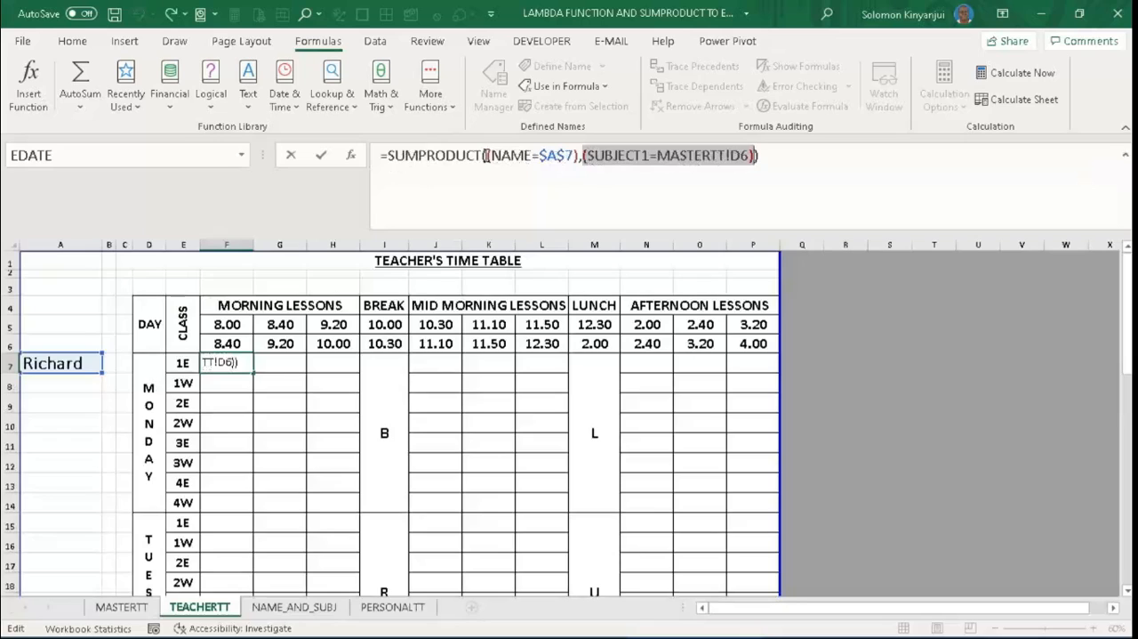
- Insert a double negative (--) before both the NAME and SUBJECT1 conditions in the SUMPRODUCT formula
{"action": "left_click", "coordinate": [485, 155]}
{"action": "type", "text": "("}
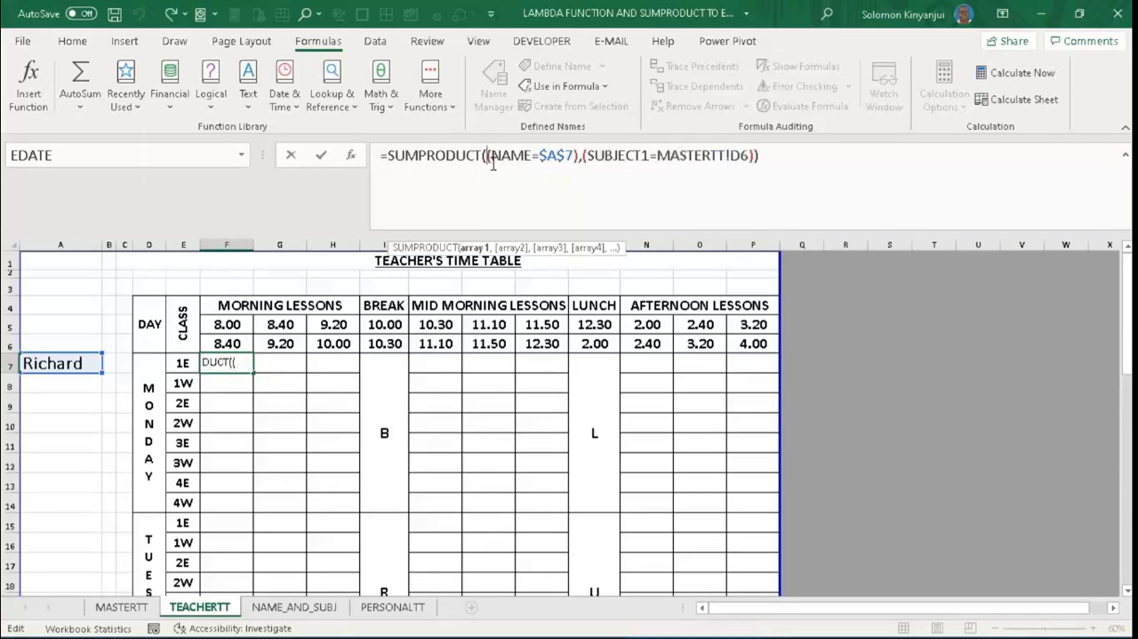
{"action": "type", "text": "--"}
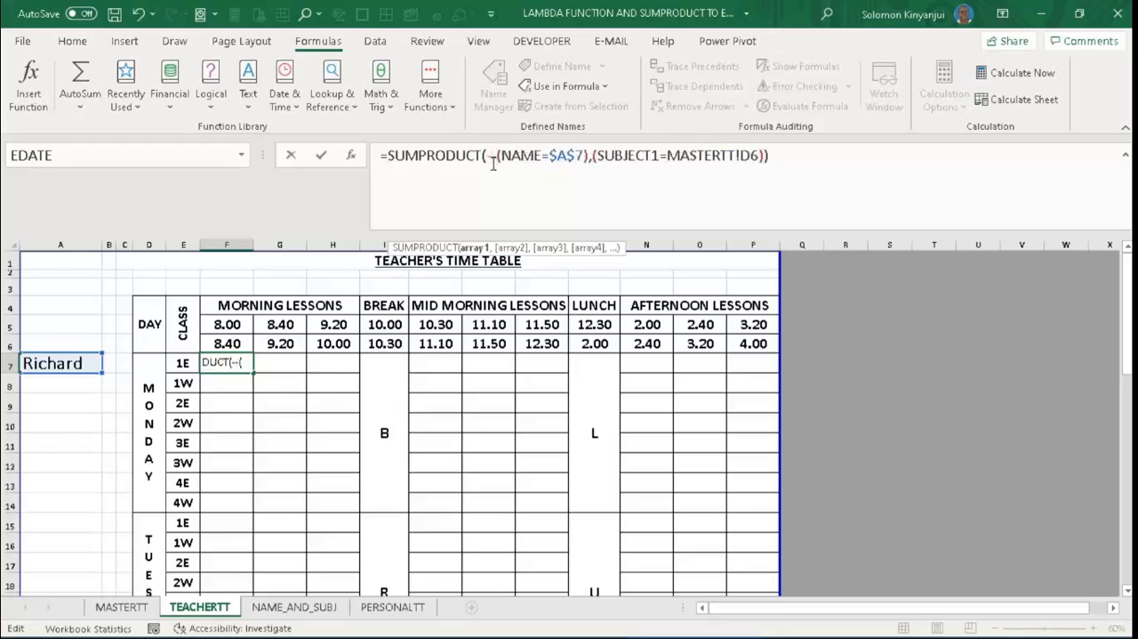
{"action": "left_click", "coordinate": [594, 157]}
{"action": "type", "text": "--"}
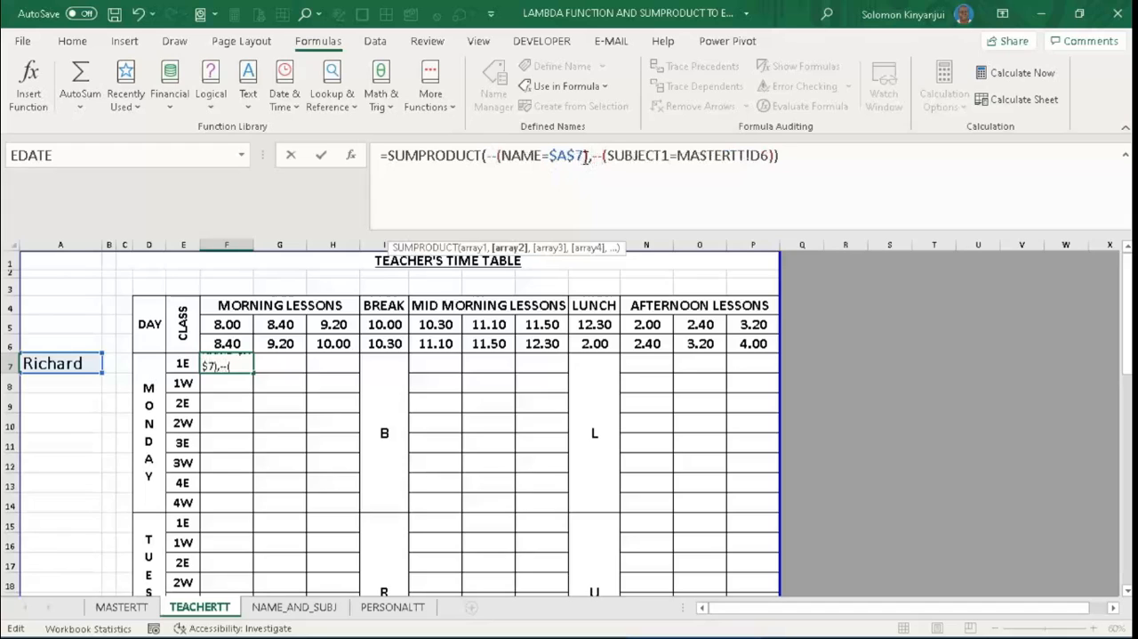
- Evaluate the --(NAME=$A$7) part of the formula to inspect its numeric array, then restore the expression
{"action": "left_click_drag", "start_coordinate": [588, 158], "coordinate": [487, 159]}
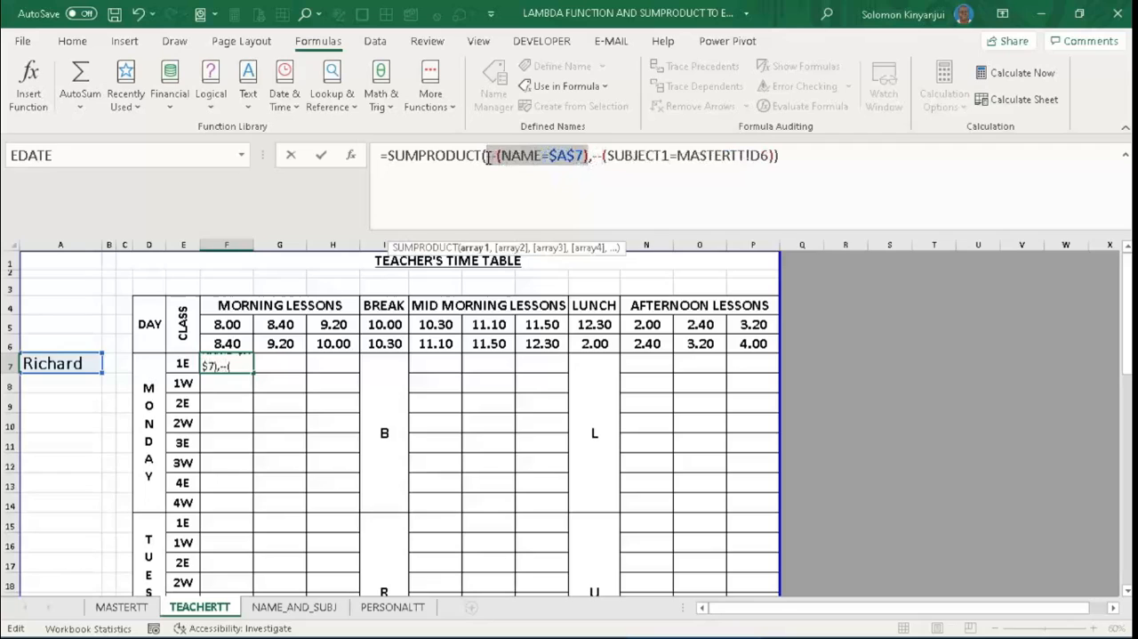
{"action": "key", "text": "F9"}
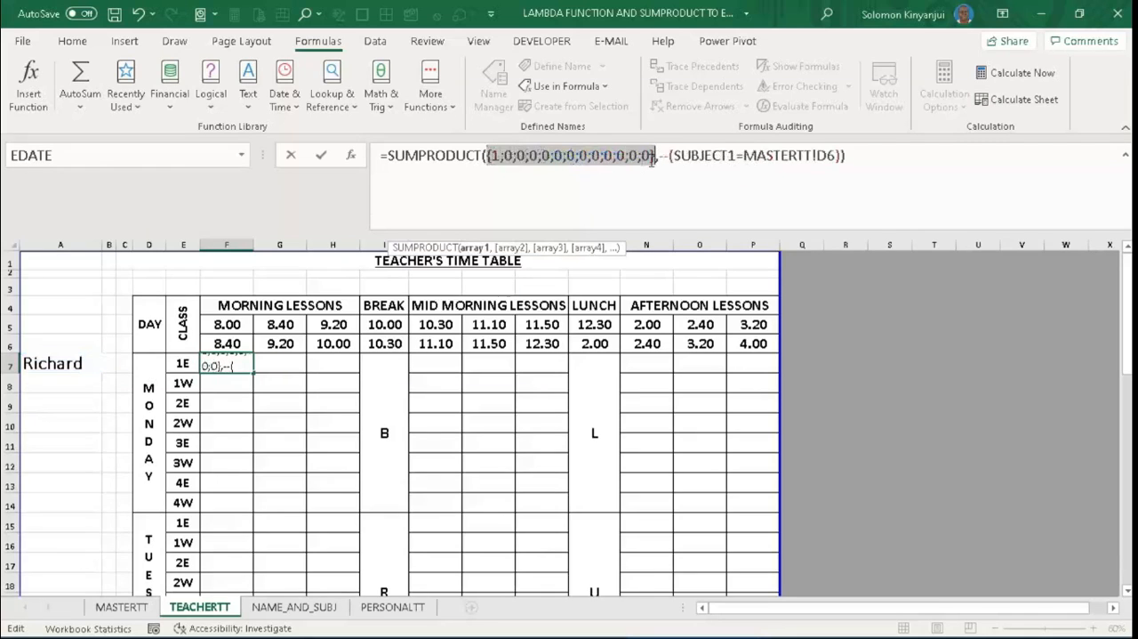
{"action": "key", "text": "ctrl+z"}
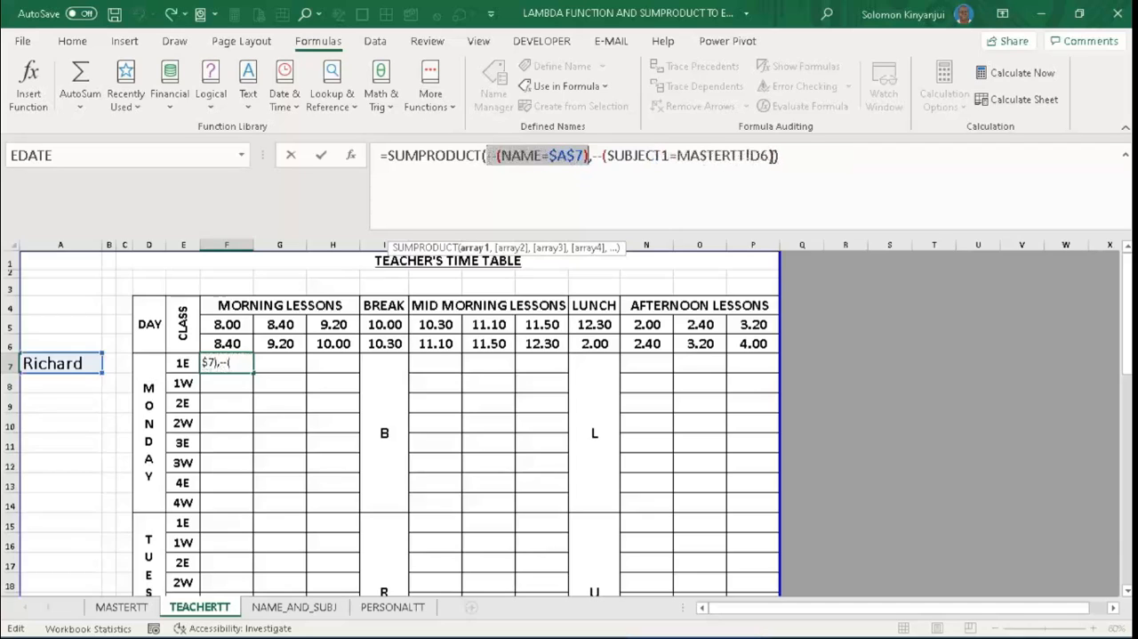
- Evaluate the --(SUBJECT1=MASTERTT!D6) part of the formula to inspect its numeric array, then restore the expression
{"action": "left_click_drag", "start_coordinate": [777, 155], "coordinate": [593, 154]}
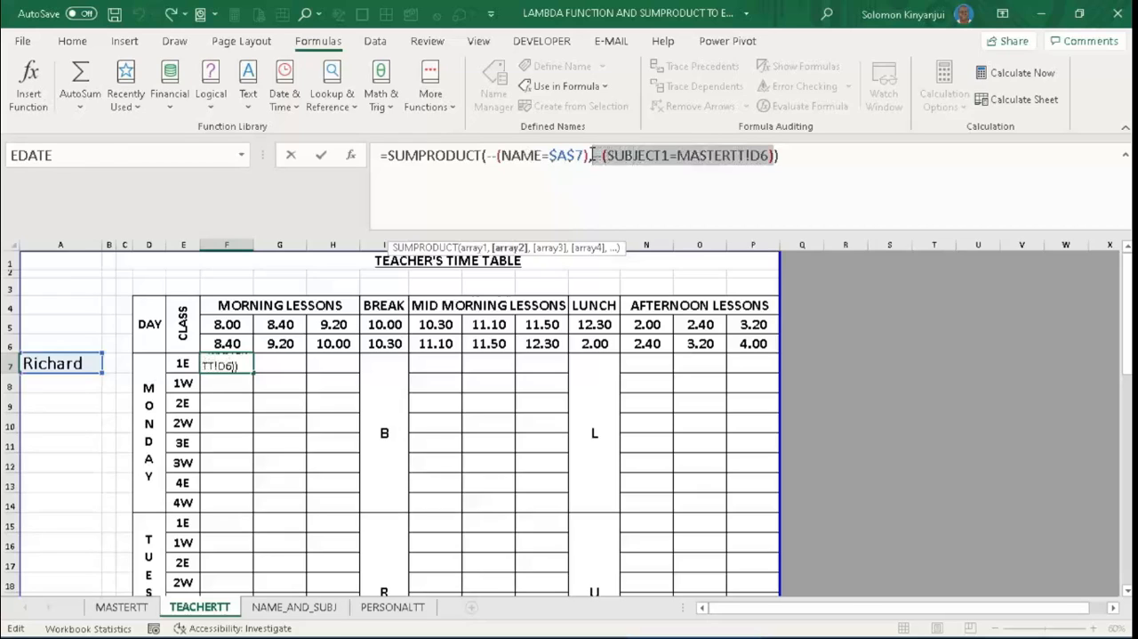
{"action": "key", "text": "F9"}
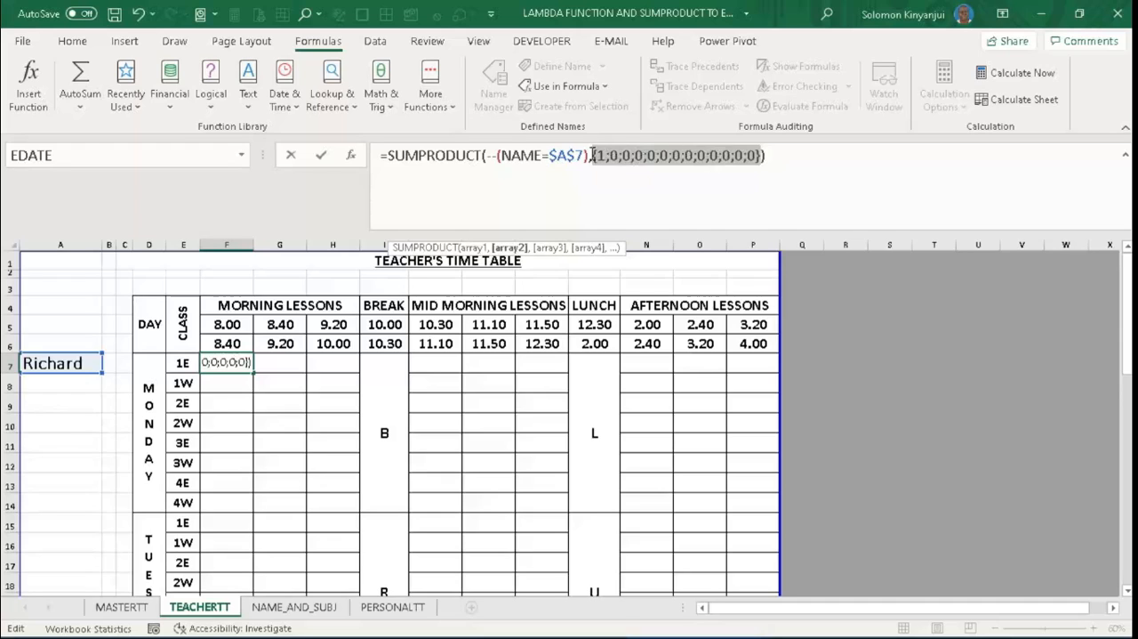
{"action": "key", "text": "ctrl+z"}
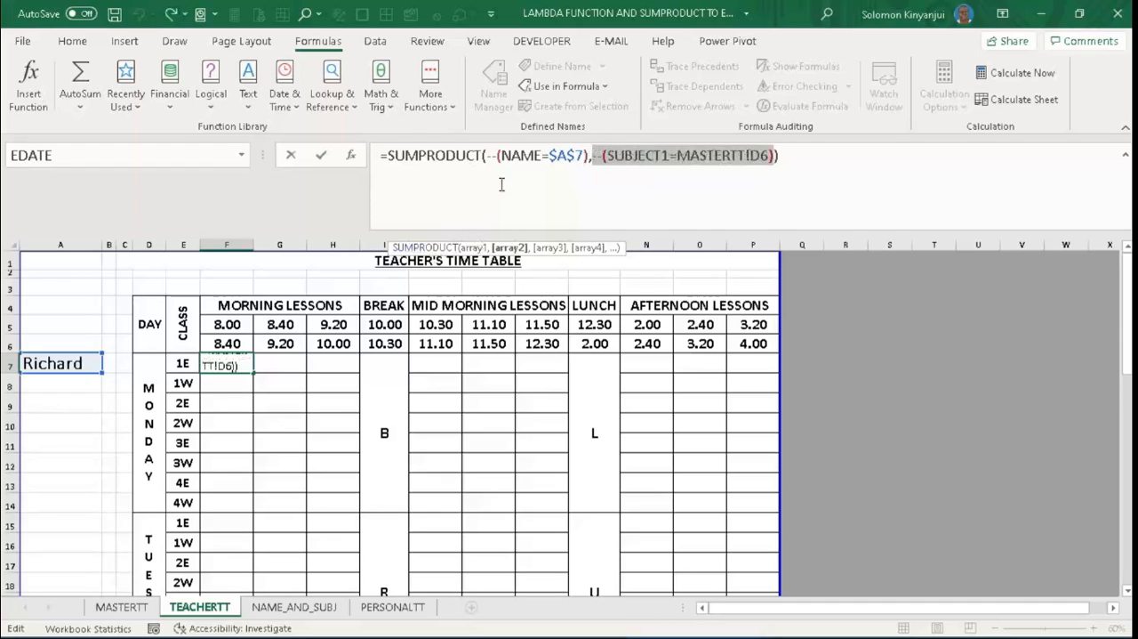
- Wrap the SUMPRODUCT expression in an IF function whose logical test is the SUMPRODUCT equal to 1
{"action": "left_click", "coordinate": [392, 159]}
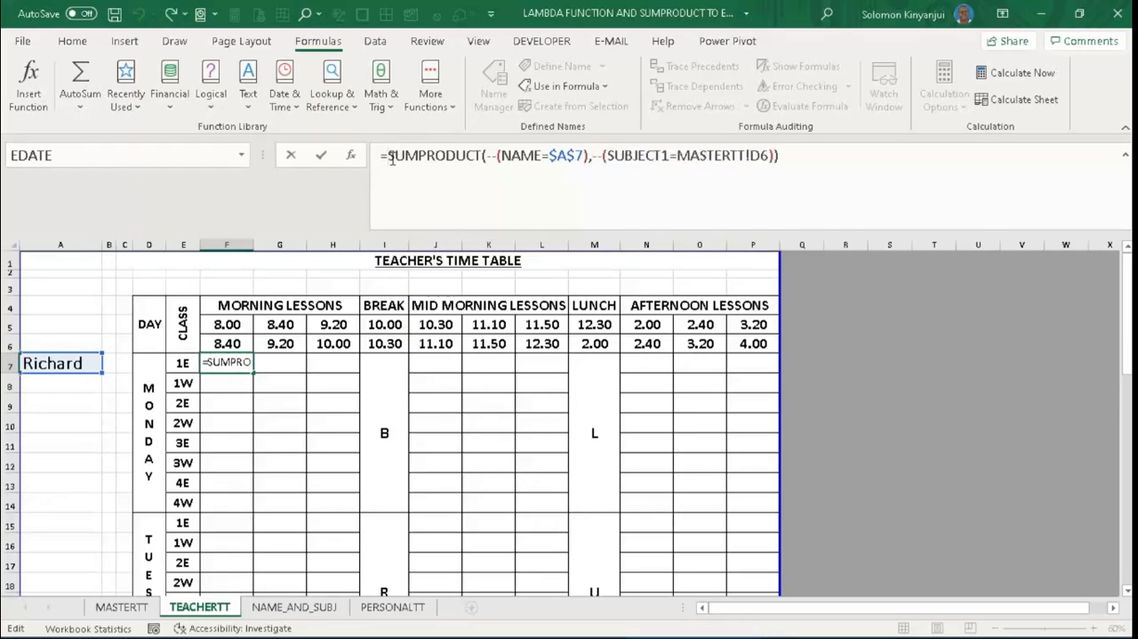
{"action": "type", "text": "if"}
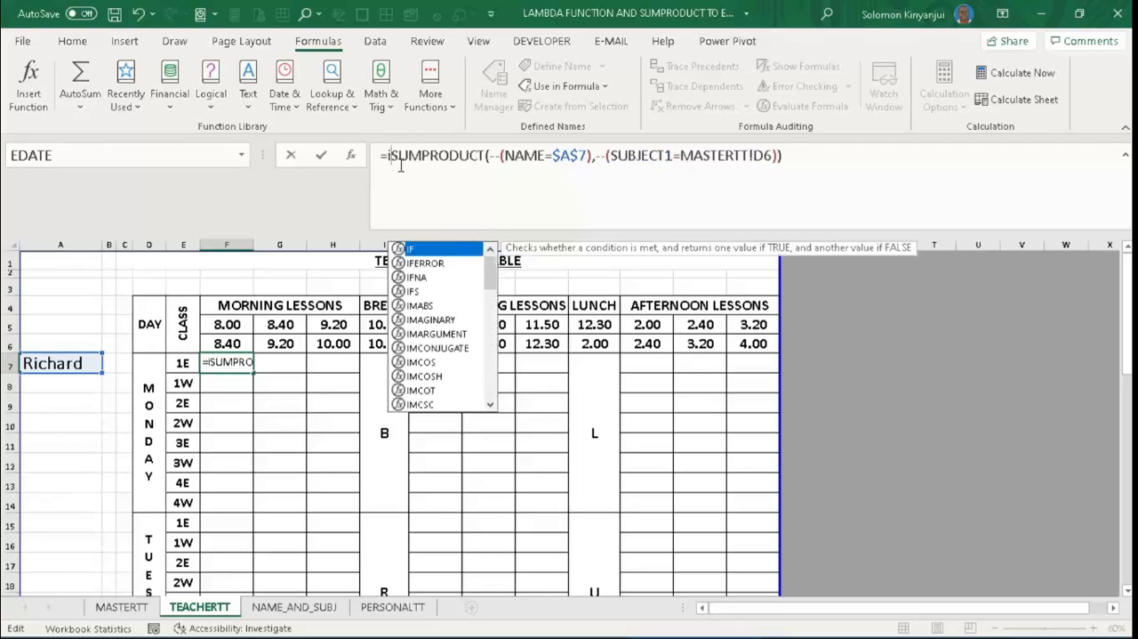
{"action": "type", "text": "("}
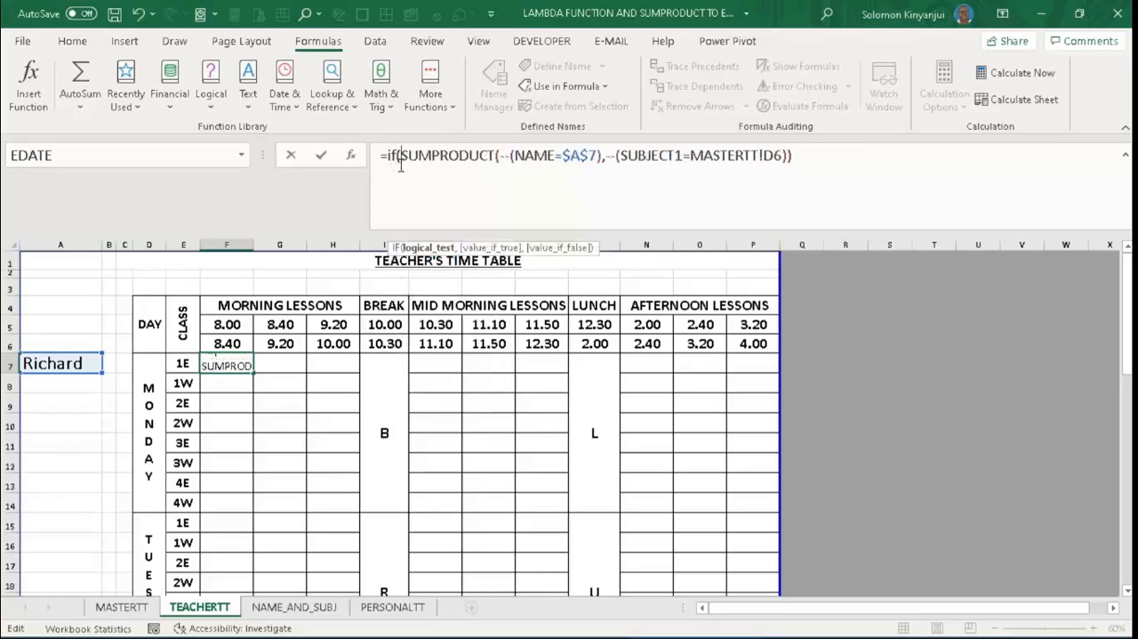
{"action": "left_click", "coordinate": [799, 160]}
{"action": "type", "text": "=1"}
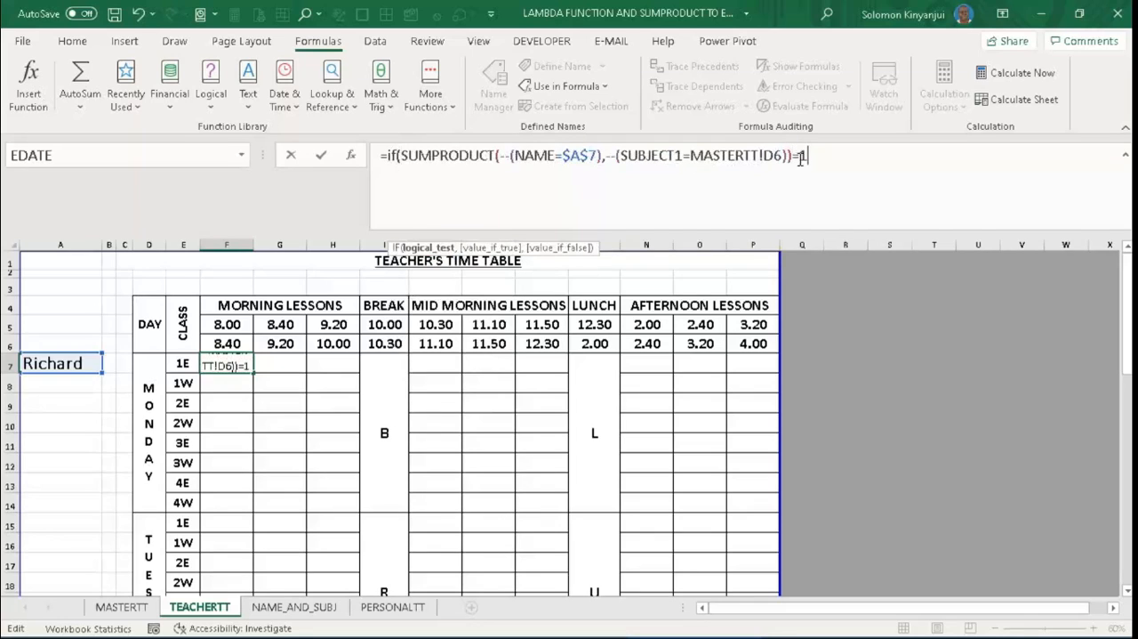
{"action": "type", "text": ","}
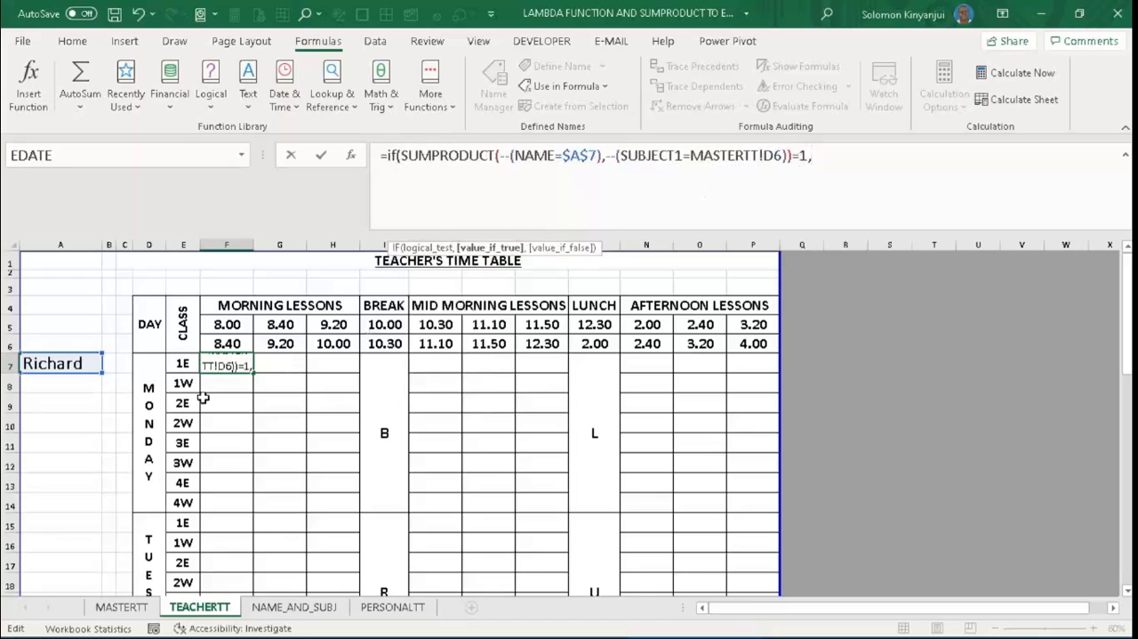
- Complete the F7 IF formula to return MASTERTT!D6 when true and an empty string ("") when false
{"action": "left_click", "coordinate": [143, 594]}
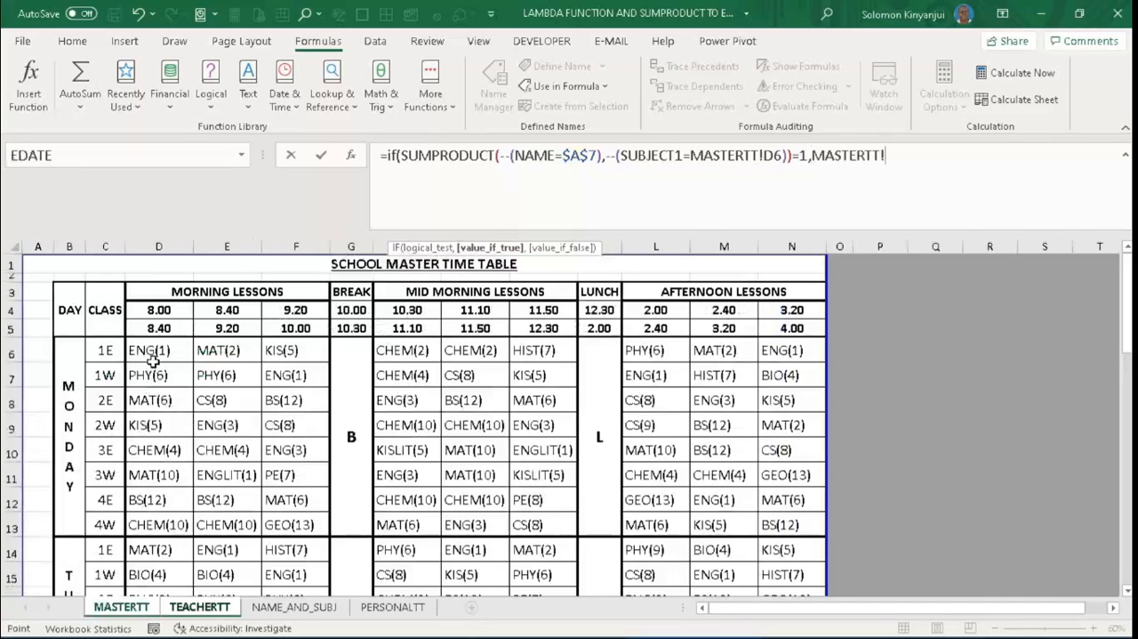
{"action": "left_click", "coordinate": [154, 358]}
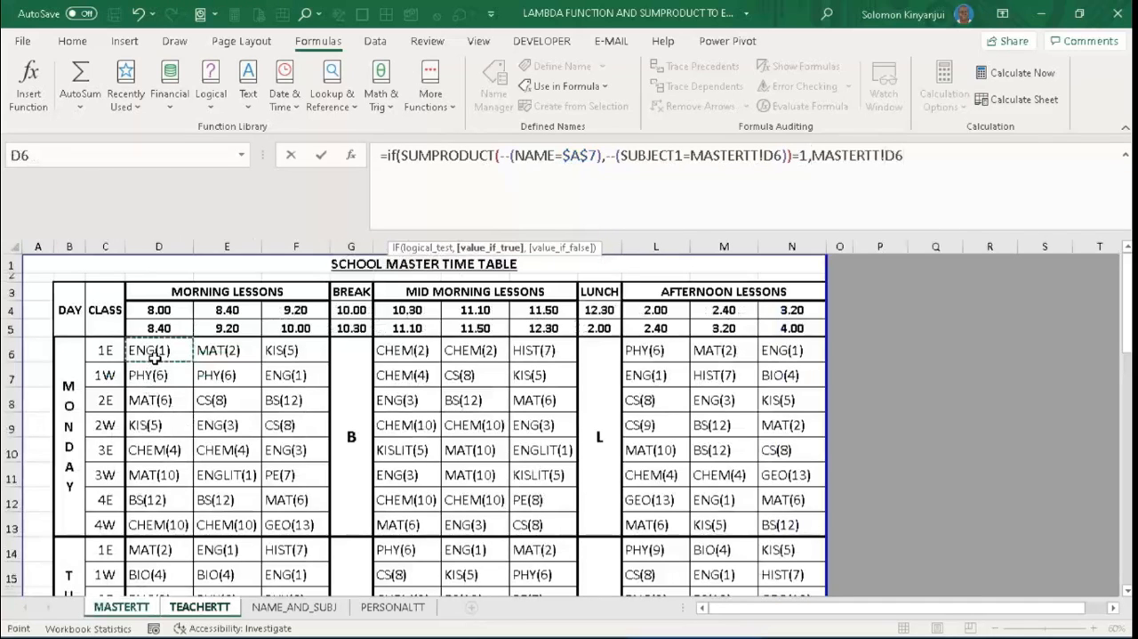
{"action": "type", "text": ","}
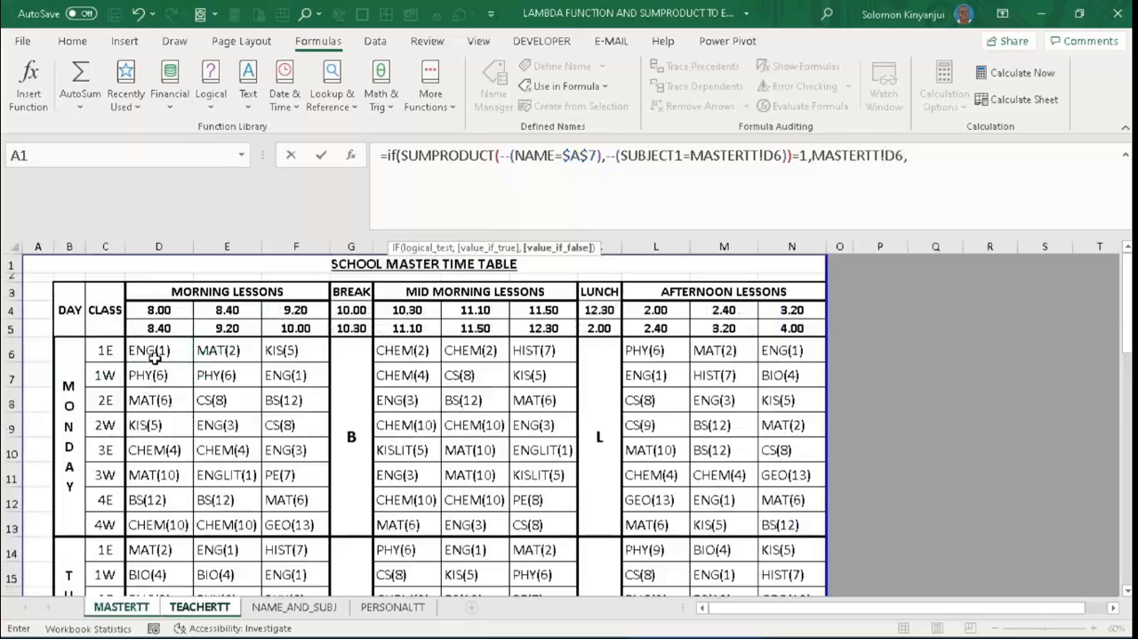
{"action": "type", "text": "\"\")"}
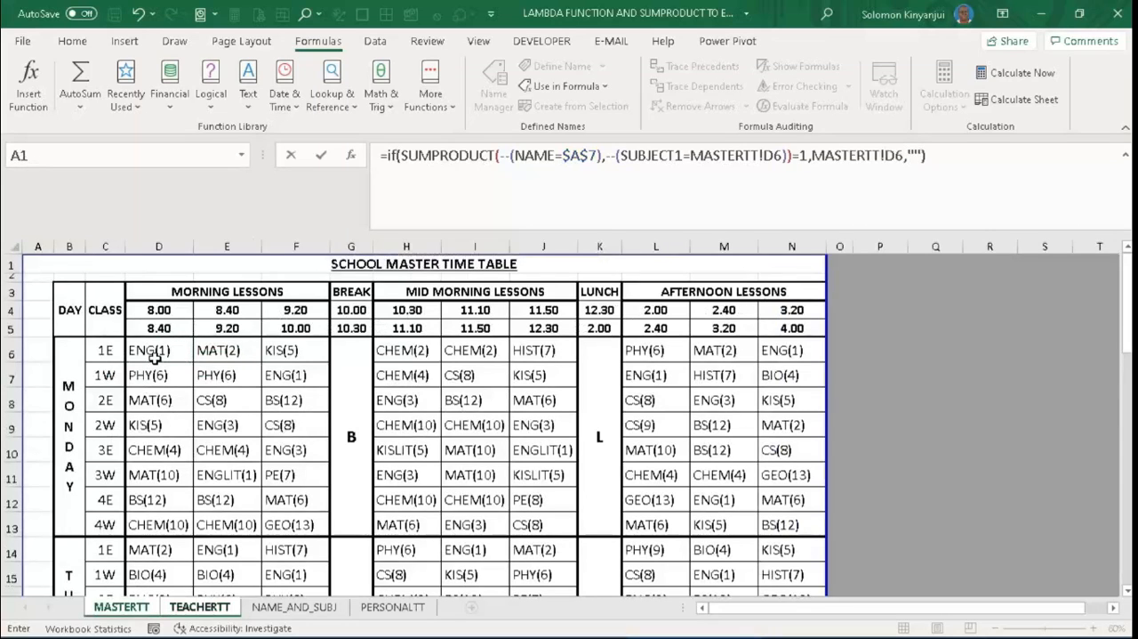
{"action": "key", "text": "Return"}
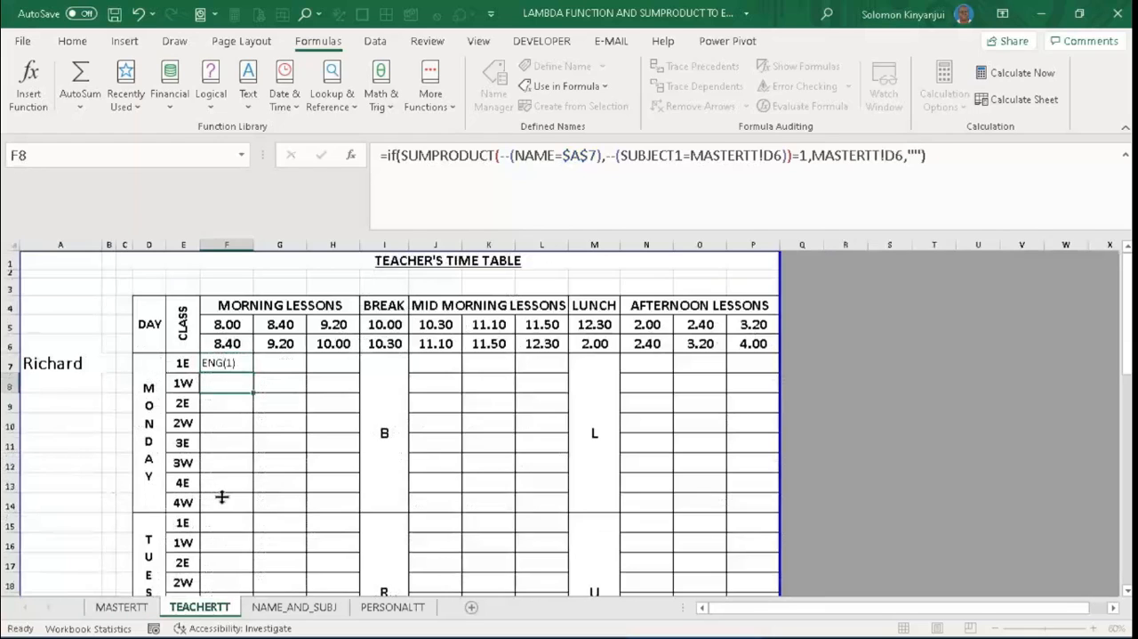
{"action": "left_click", "coordinate": [217, 365]}
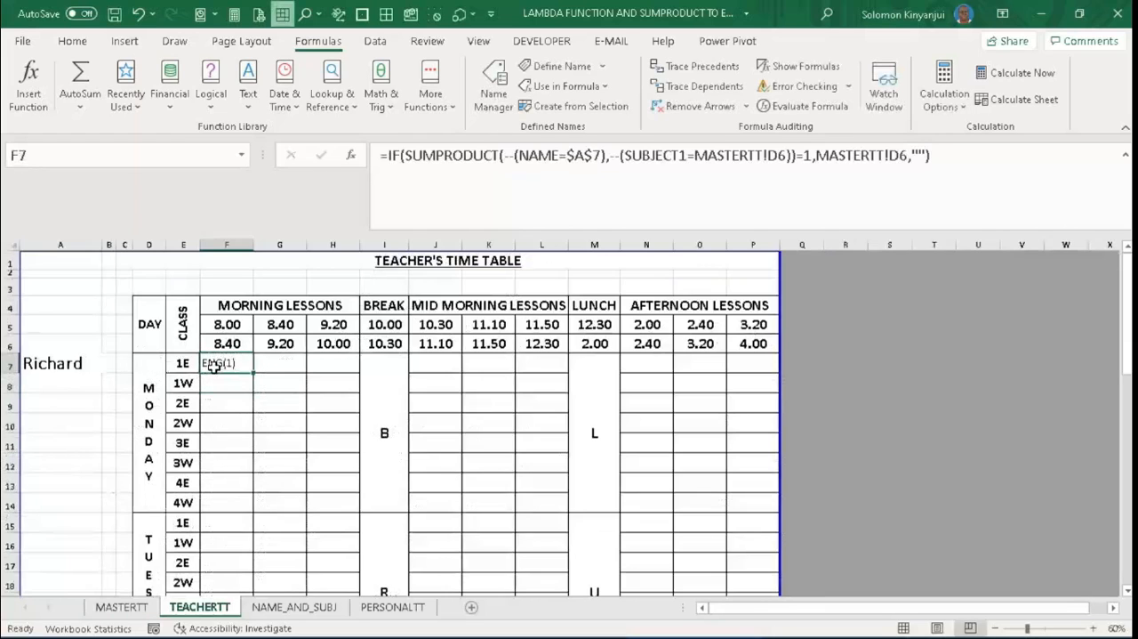
- Test the F7 formula by entering another teacher's name in A7, then undo the name change
{"action": "left_click", "coordinate": [67, 364]}
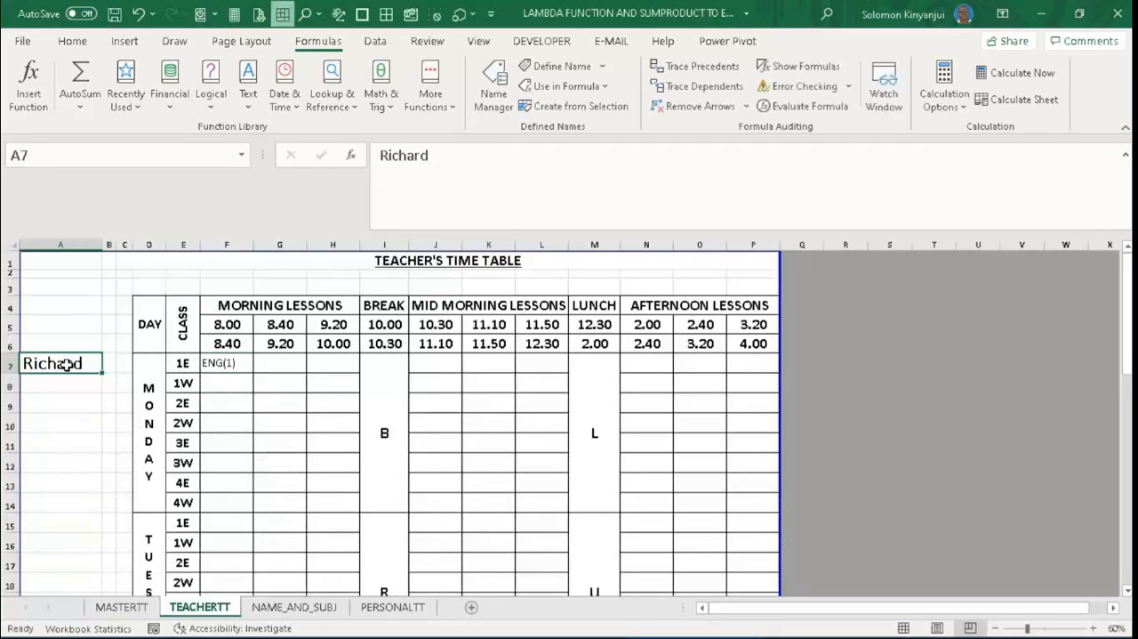
{"action": "type", "text": "Fait"}
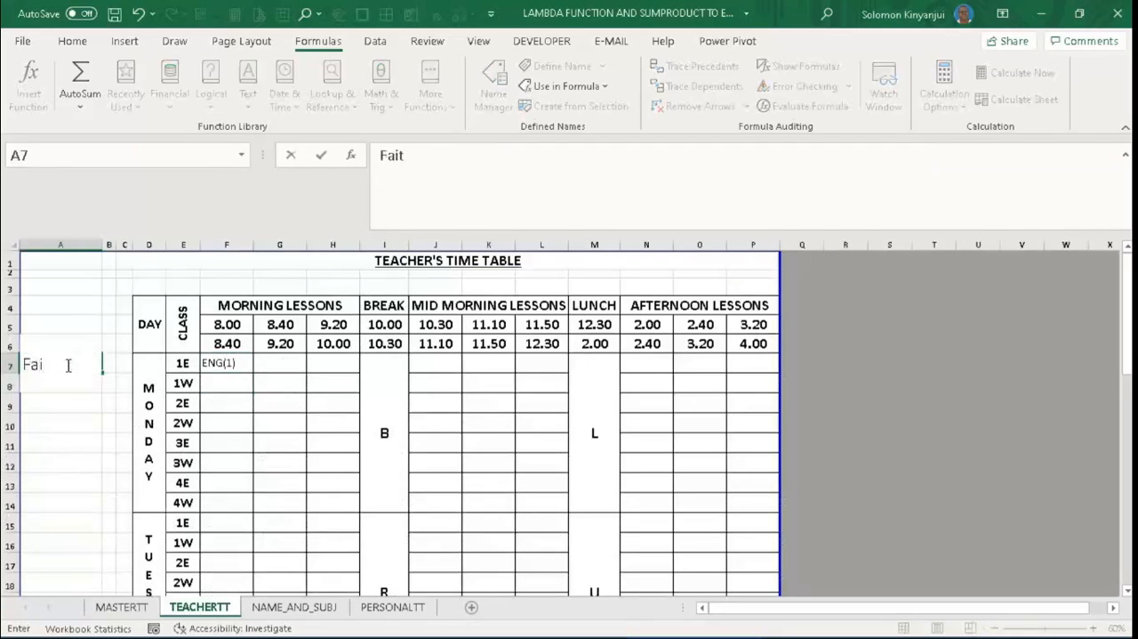
{"action": "type", "text": "h"}
{"action": "key", "text": "Return"}
{"action": "left_click", "coordinate": [67, 365]}
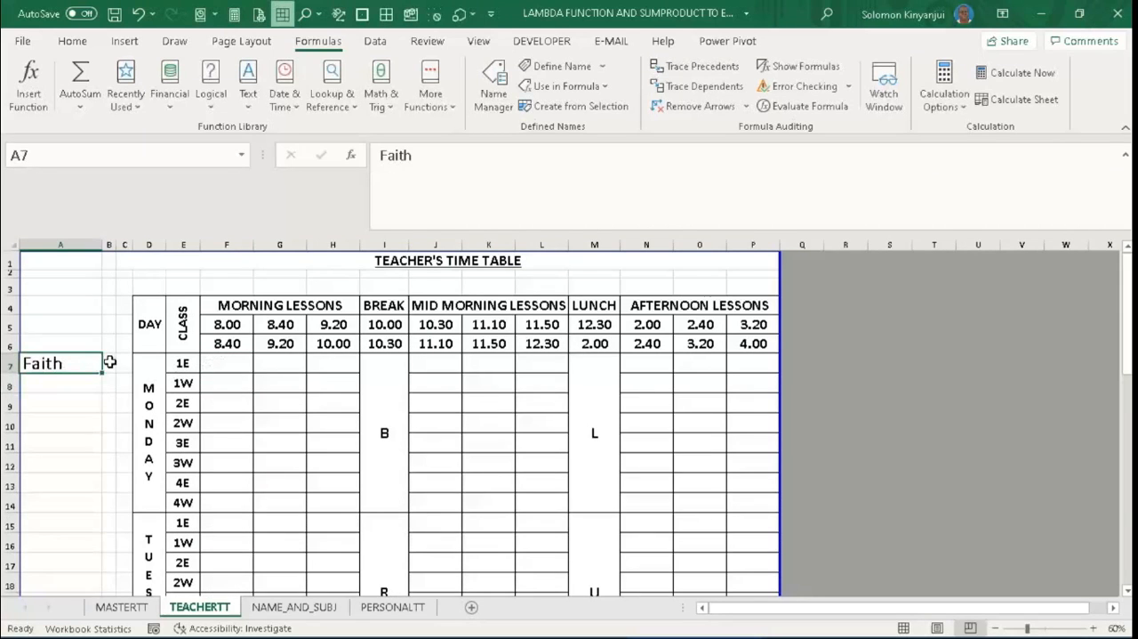
{"action": "key", "text": "ctrl+z"}
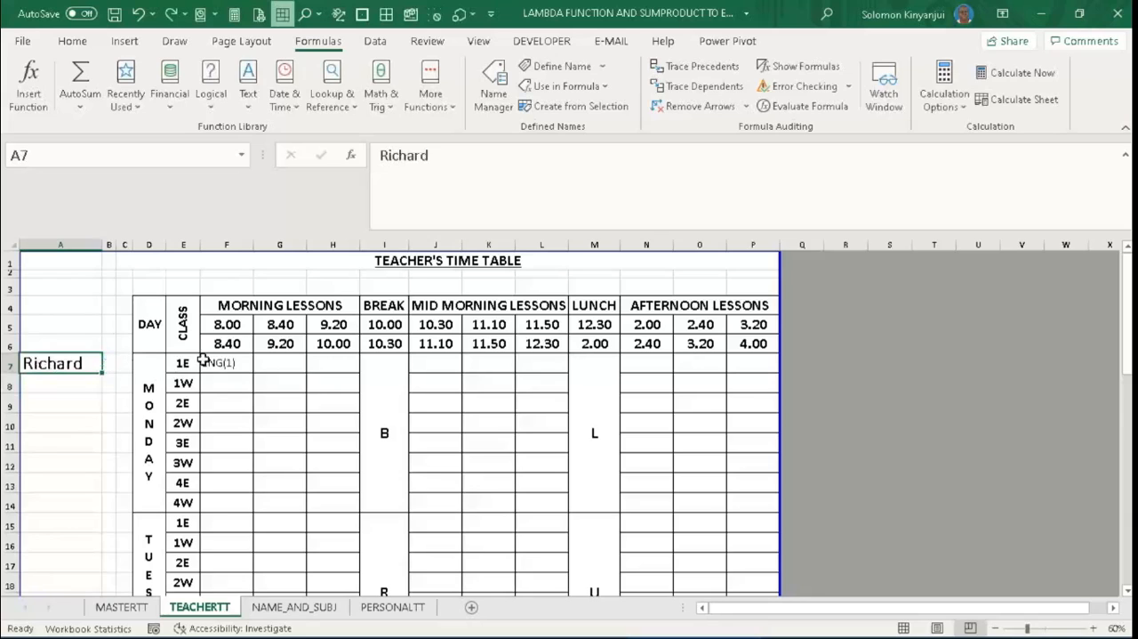
- Duplicate the F7 formula's IF(SUMPRODUCT(...)=1,MASTERTT!D6 part before its empty-string argument and add a closing parenthesis at the end
{"action": "left_click", "coordinate": [228, 362]}
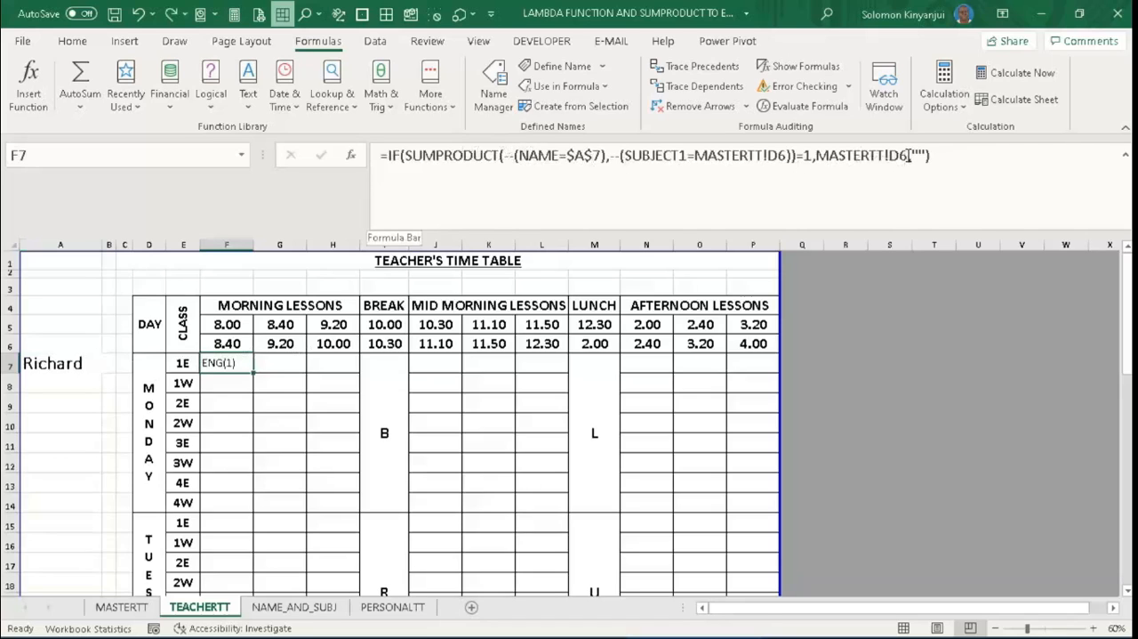
{"action": "left_click_drag", "start_coordinate": [909, 156], "coordinate": [389, 156]}
{"action": "key", "text": "ctrl+c"}
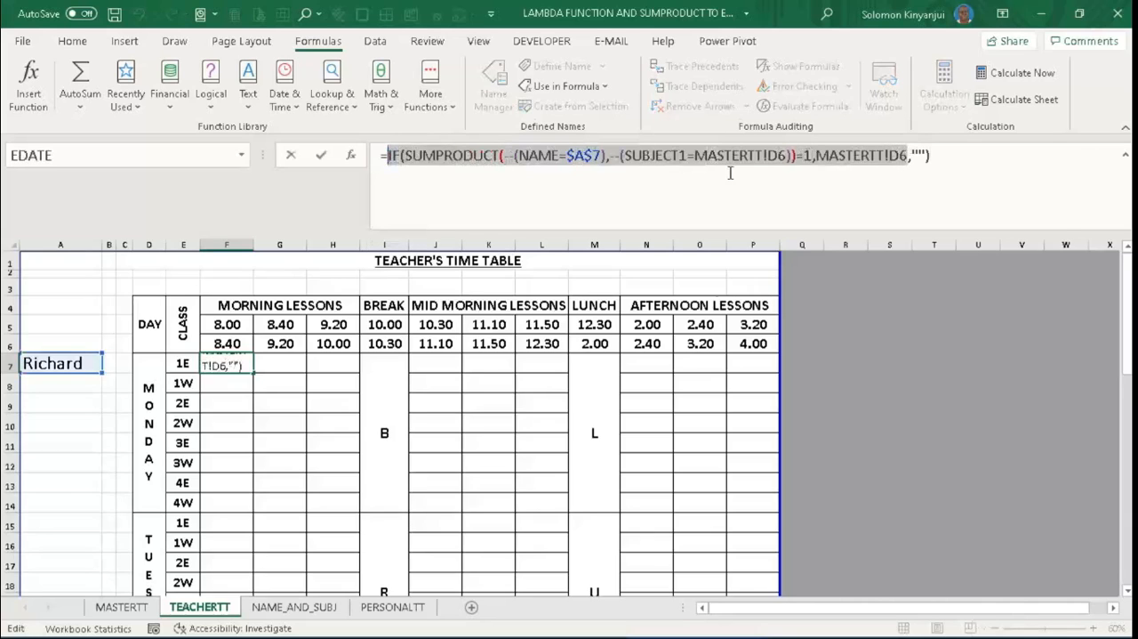
{"action": "left_click", "coordinate": [909, 157]}
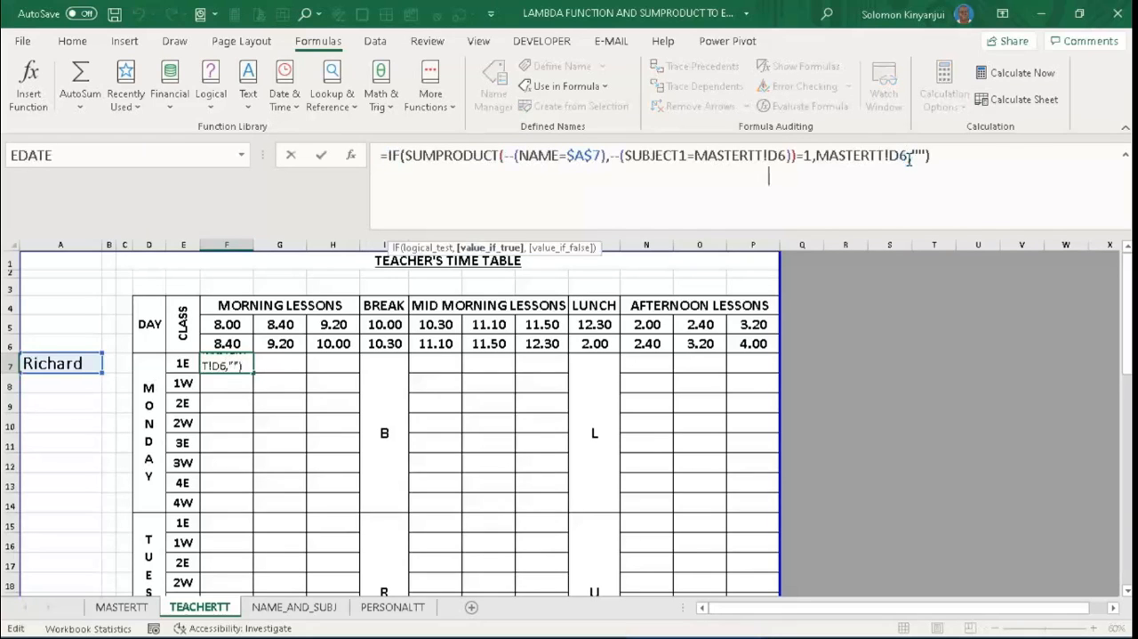
{"action": "key", "text": "ctrl+v"}
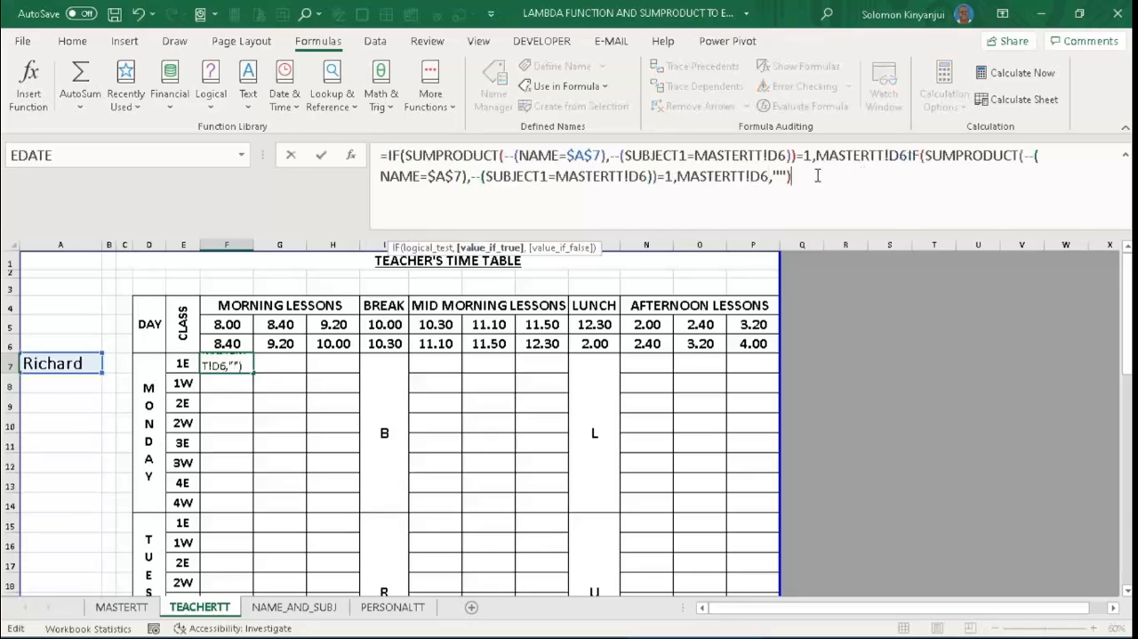
{"action": "type", "text": ")"}
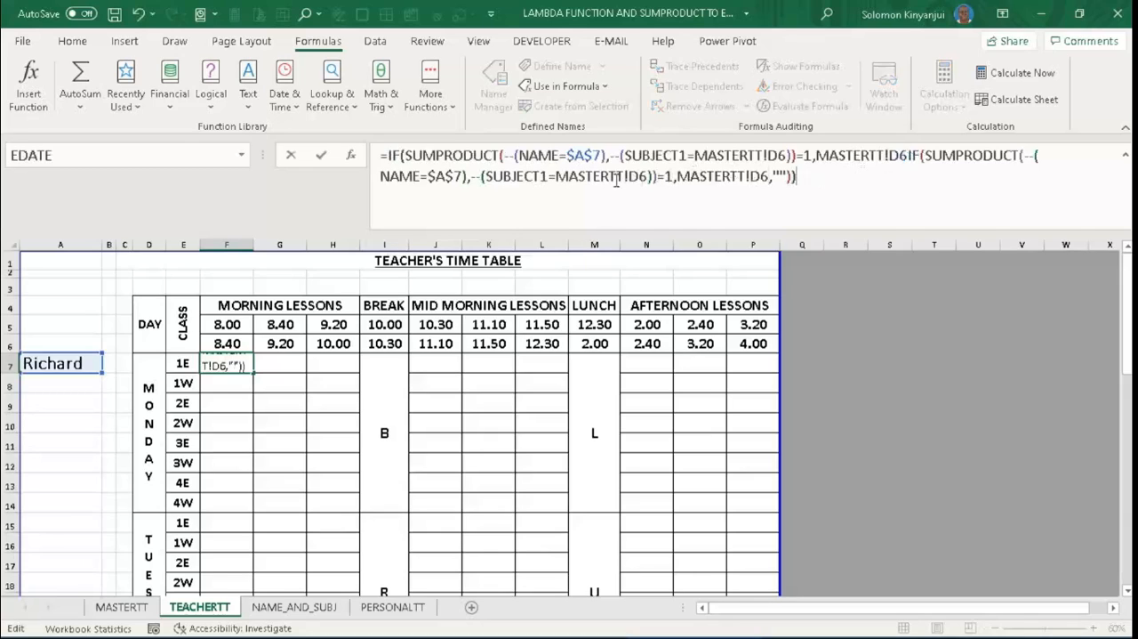
- Replace SUBJECT1 with SUBJECT2 in the second IF of the F7 formula and commit it
{"action": "left_click", "coordinate": [550, 178]}
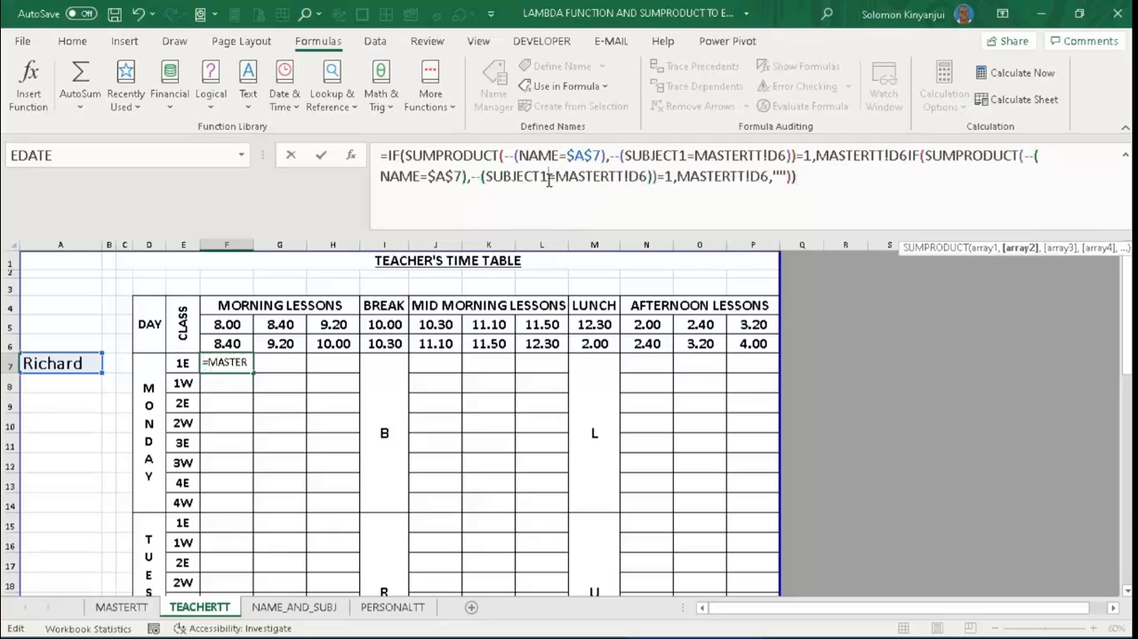
{"action": "key", "text": "BackSpace"}
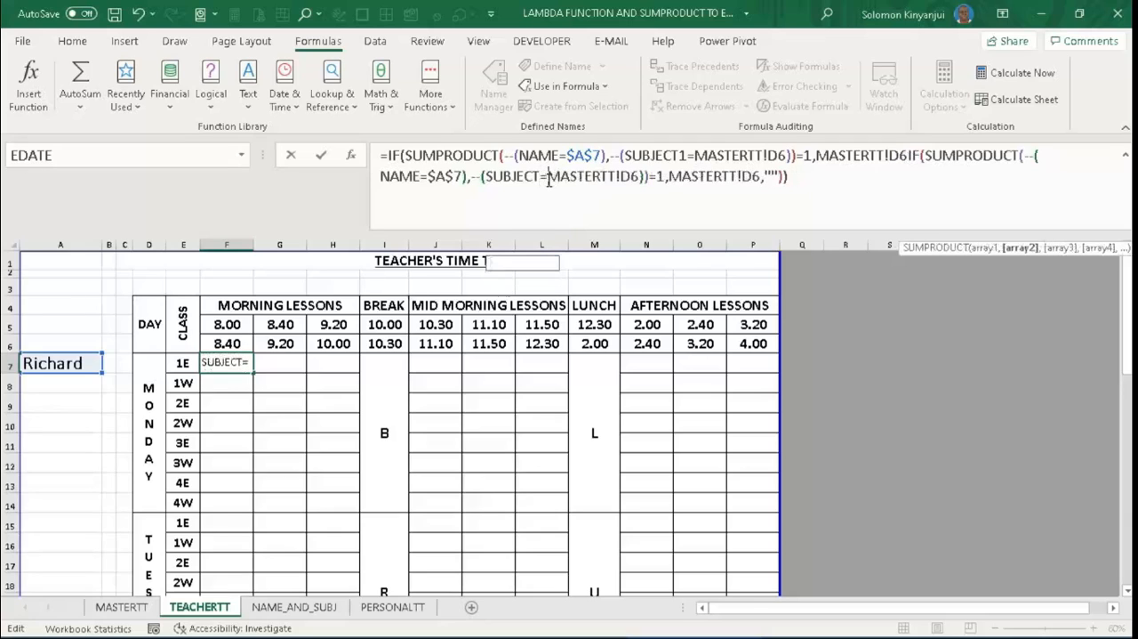
{"action": "type", "text": "2"}
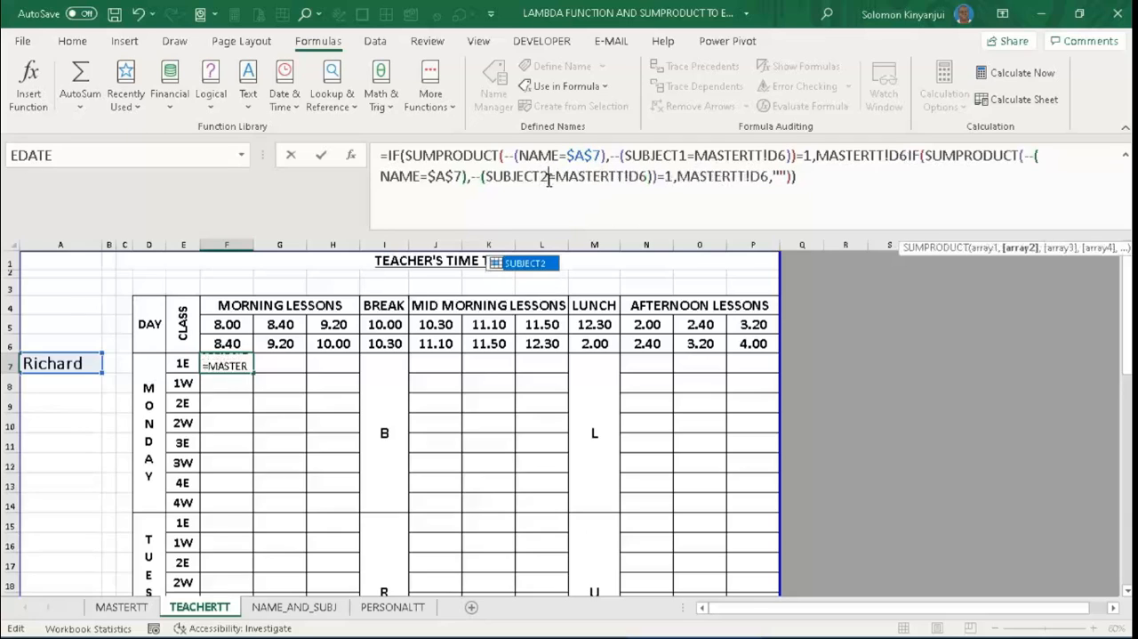
{"action": "key", "text": "Return"}
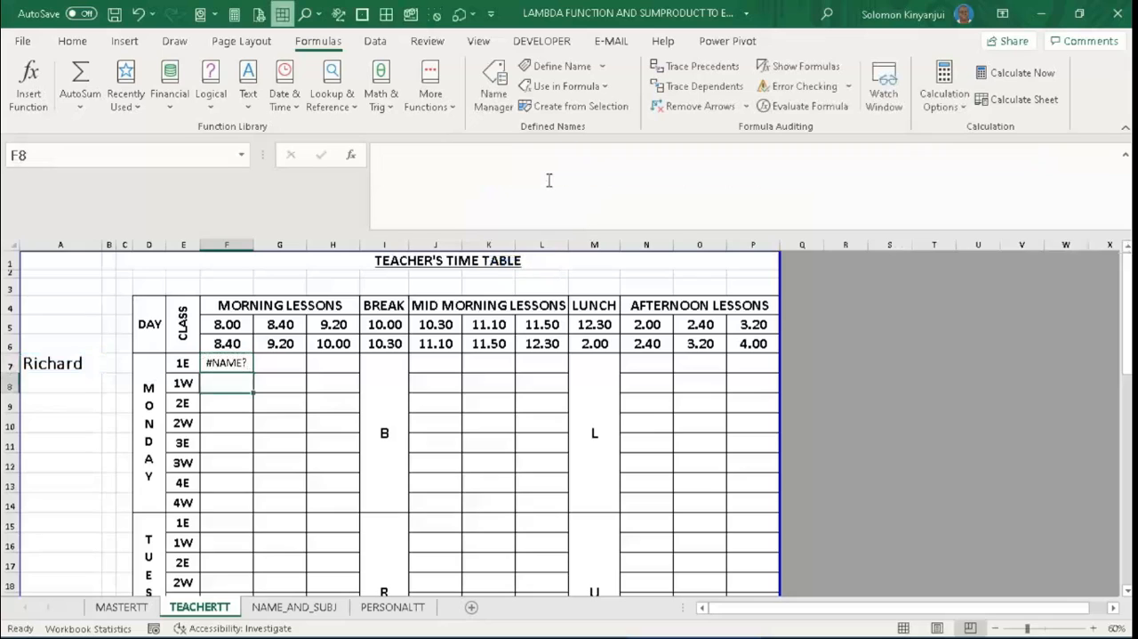
- Insert the missing comma between the first MASTERTT!D6 result and the nested IF in the F7 formula
{"action": "left_click", "coordinate": [228, 364]}
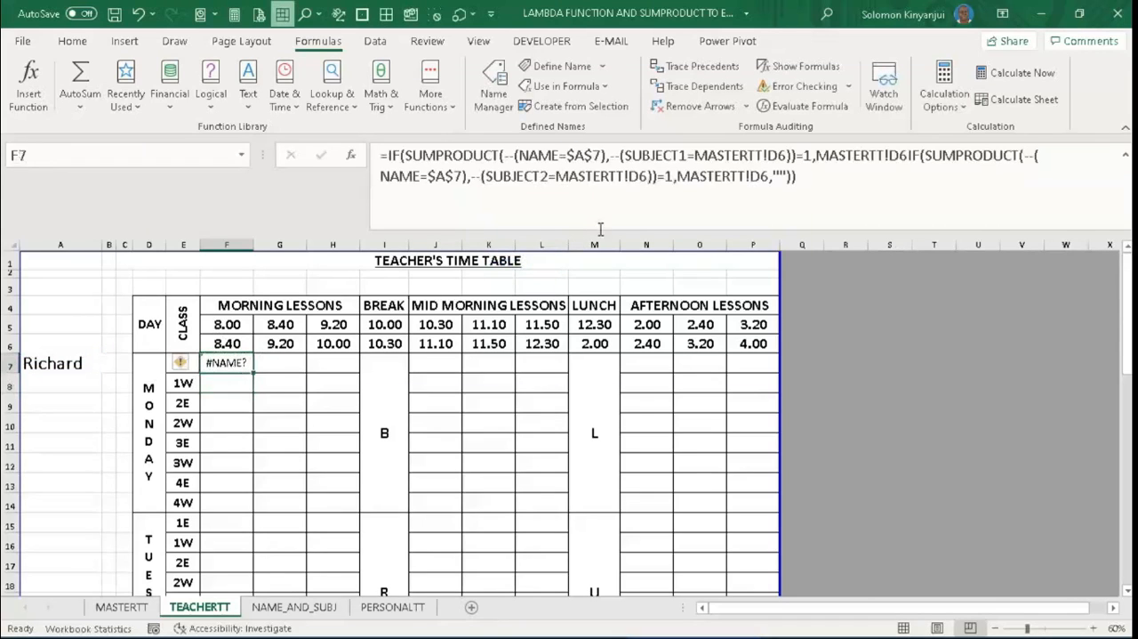
{"action": "left_click", "coordinate": [763, 176]}
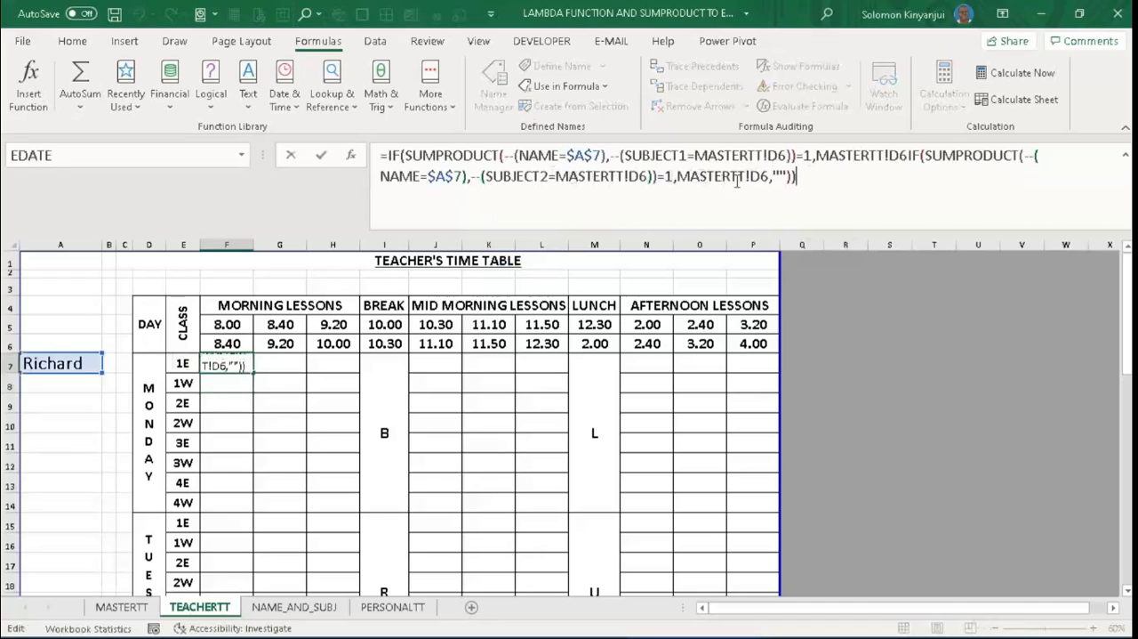
{"action": "left_click", "coordinate": [908, 157]}
{"action": "type", "text": ","}
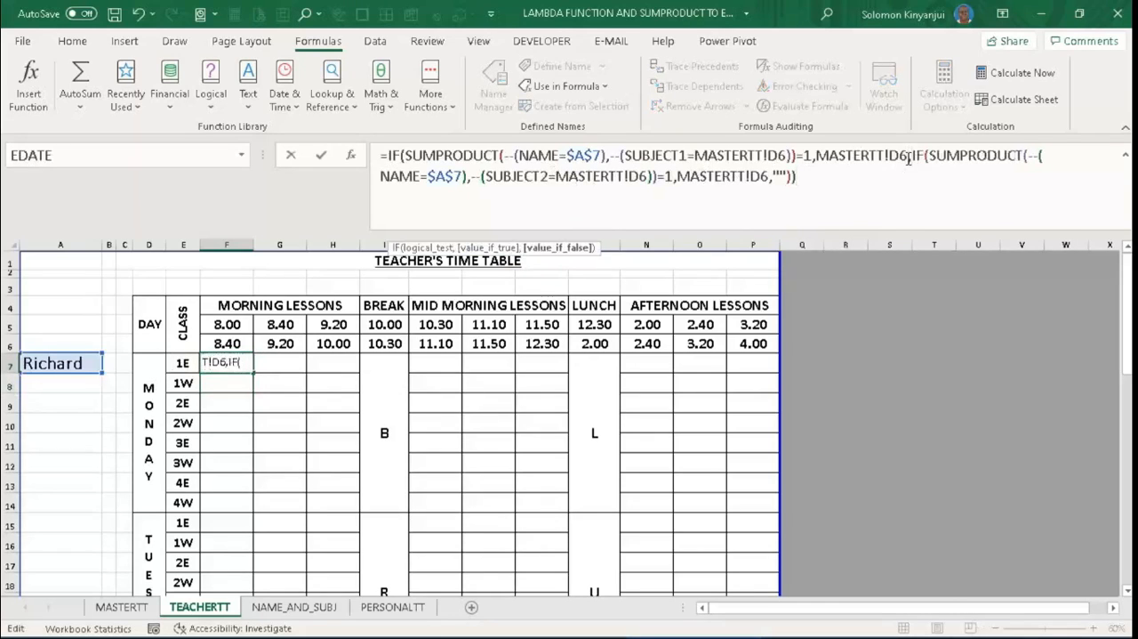
{"action": "key", "text": "Return"}
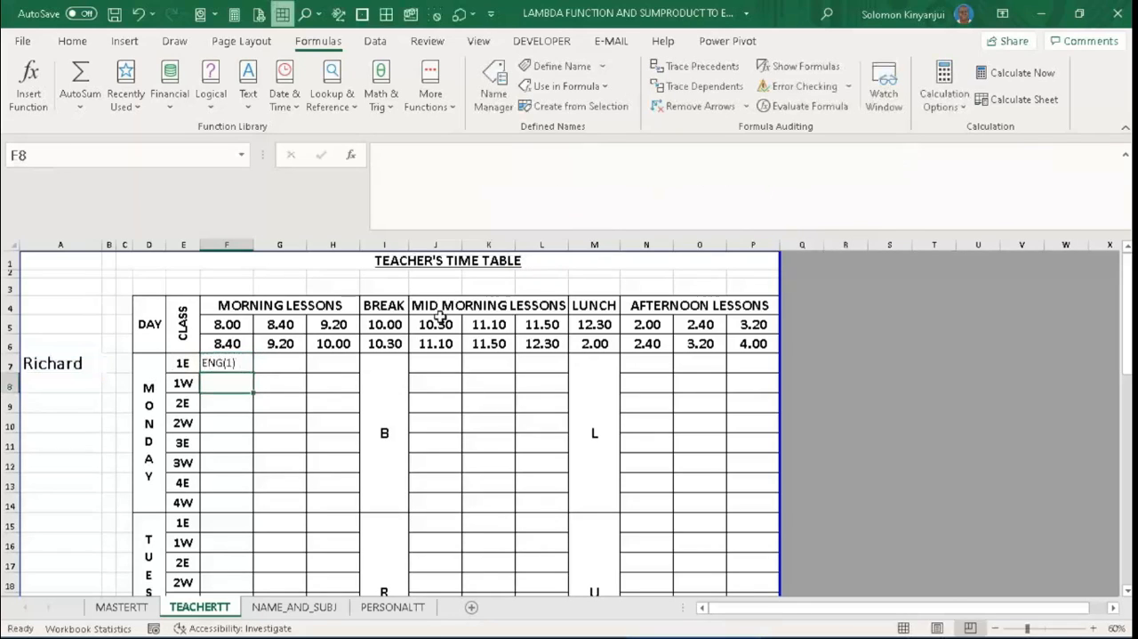
- Insert LAMBDA with the parameter lesson before the first IF in the F7 formula
{"action": "left_click", "coordinate": [229, 364]}
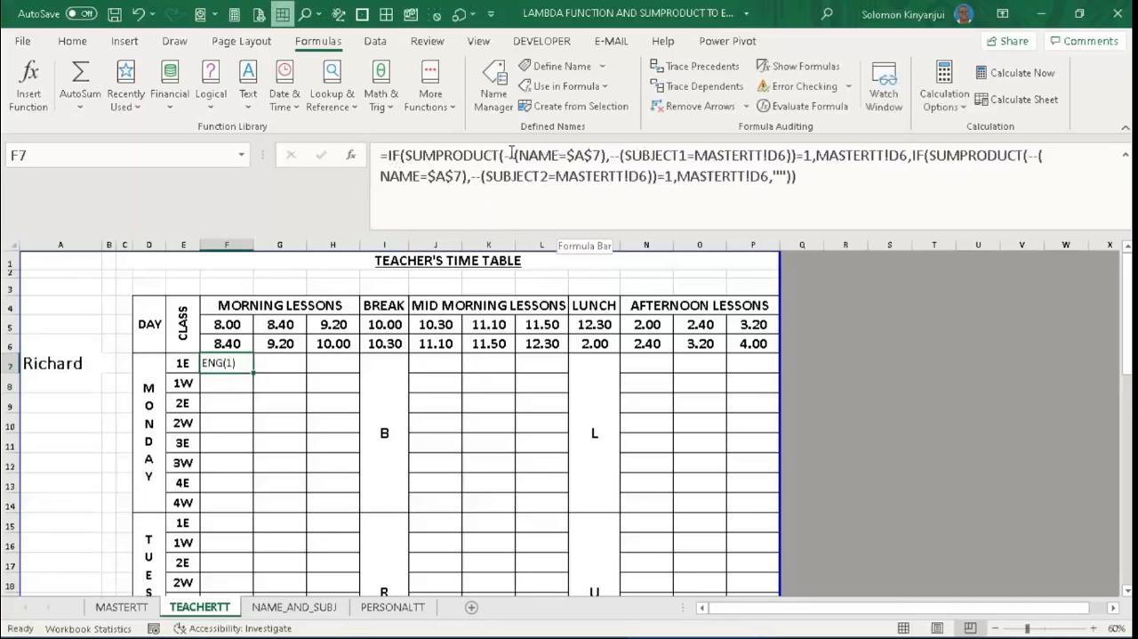
{"action": "left_click", "coordinate": [401, 164]}
{"action": "left_click", "coordinate": [389, 157]}
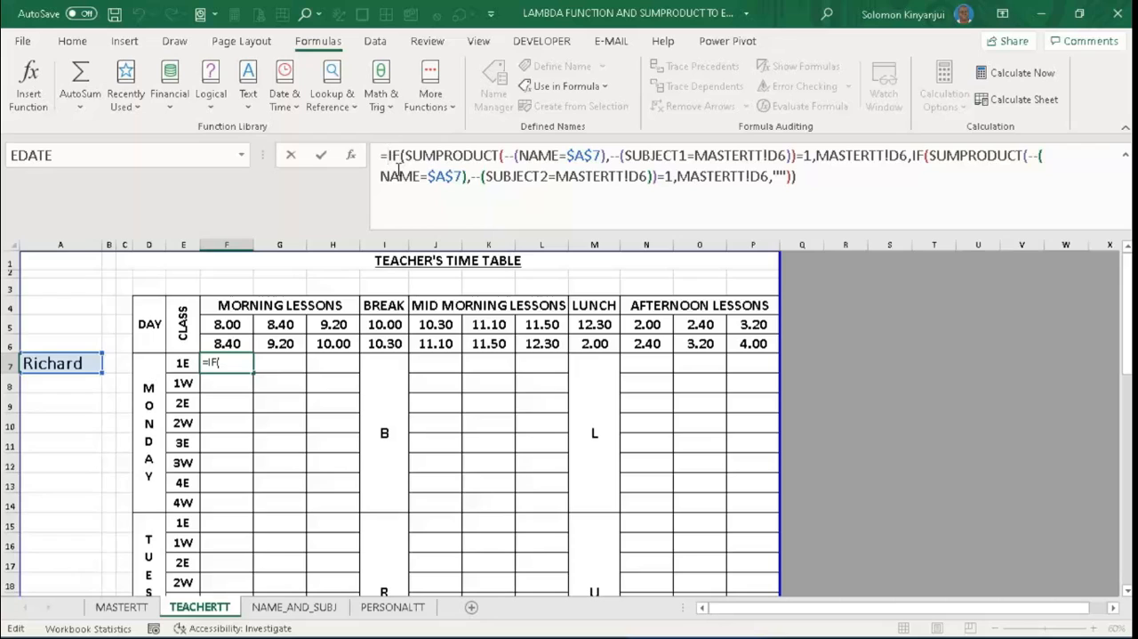
{"action": "type", "text": "la"}
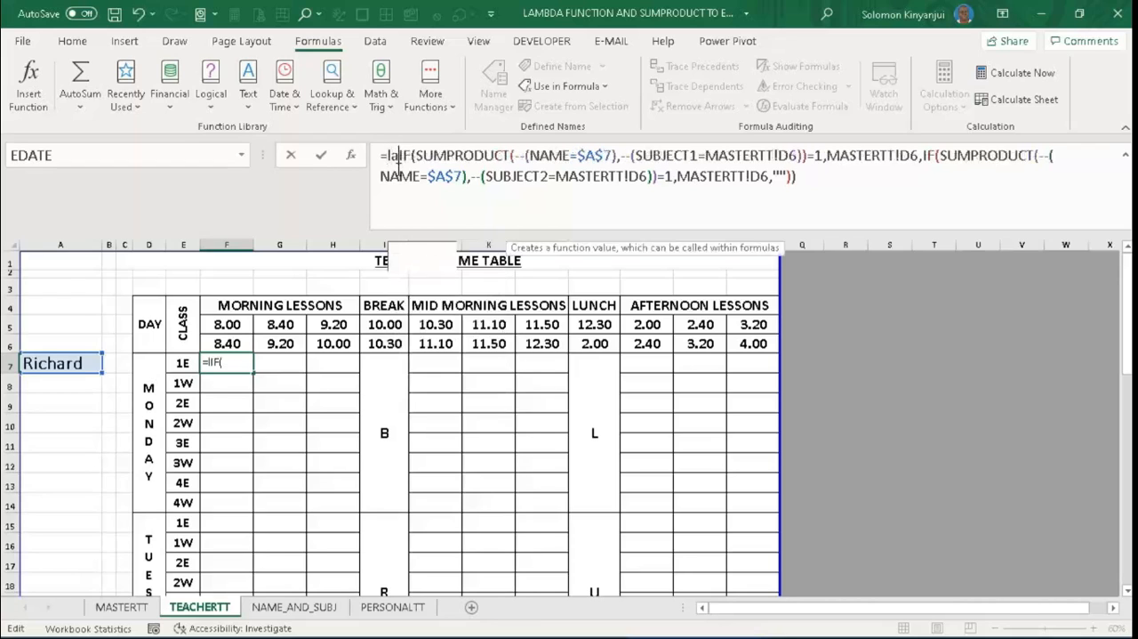
{"action": "type", "text": "mbda"}
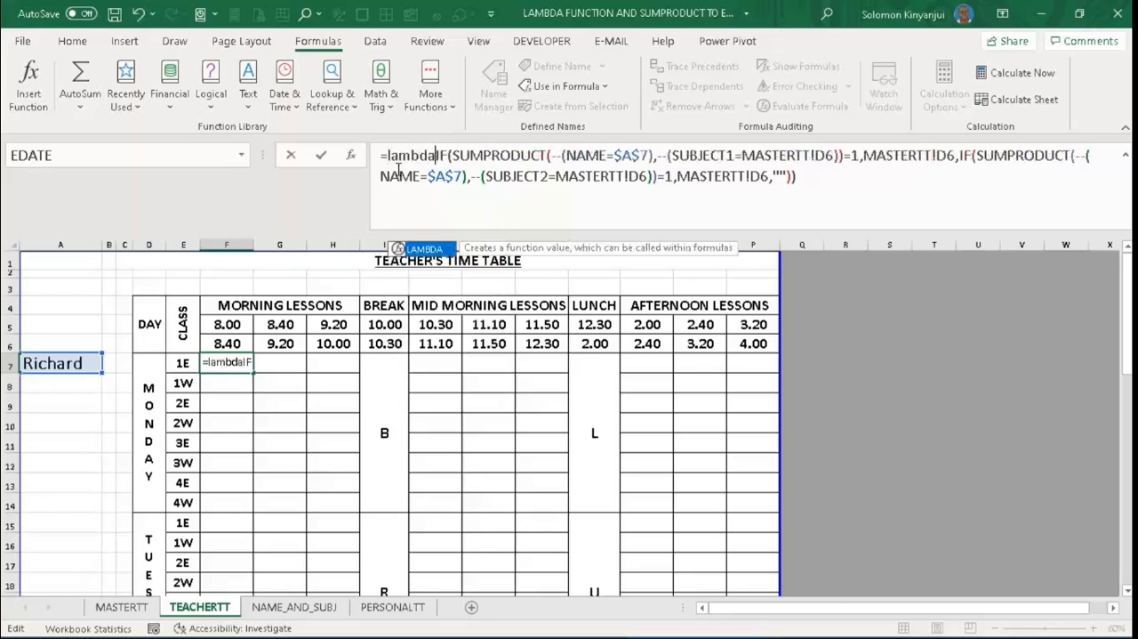
{"action": "type", "text": "("}
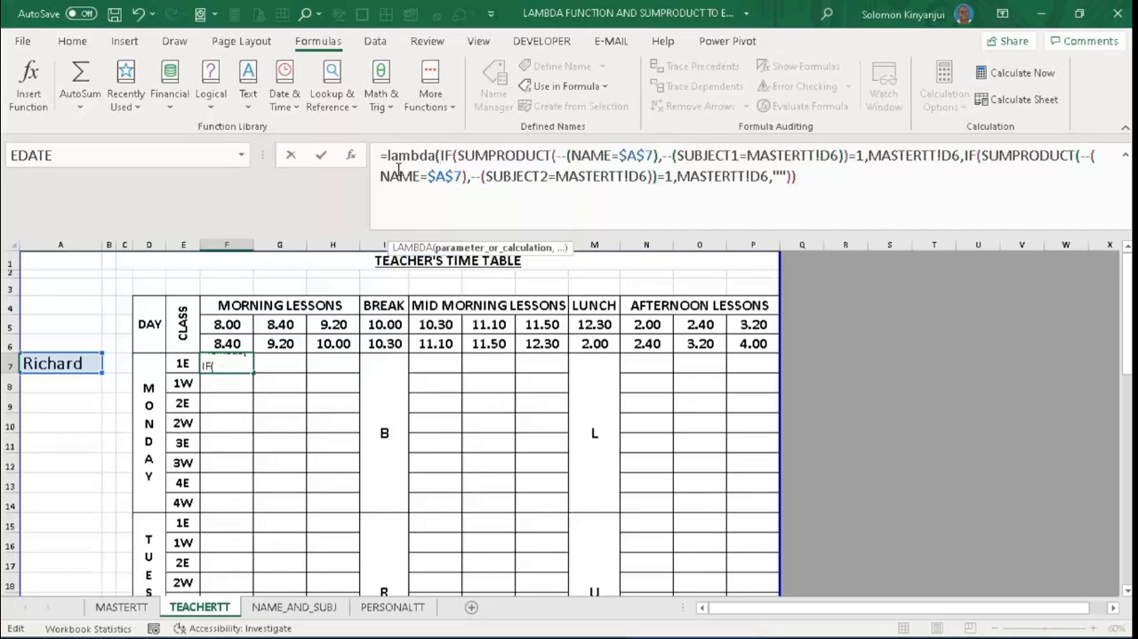
{"action": "type", "text": "le"}
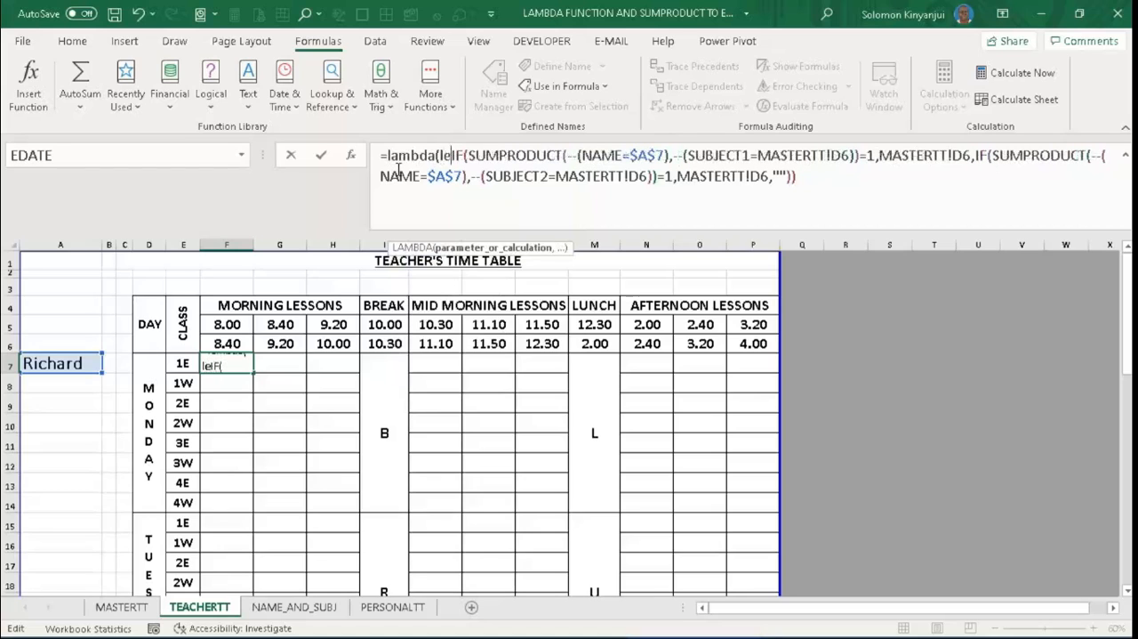
{"action": "type", "text": "sson"}
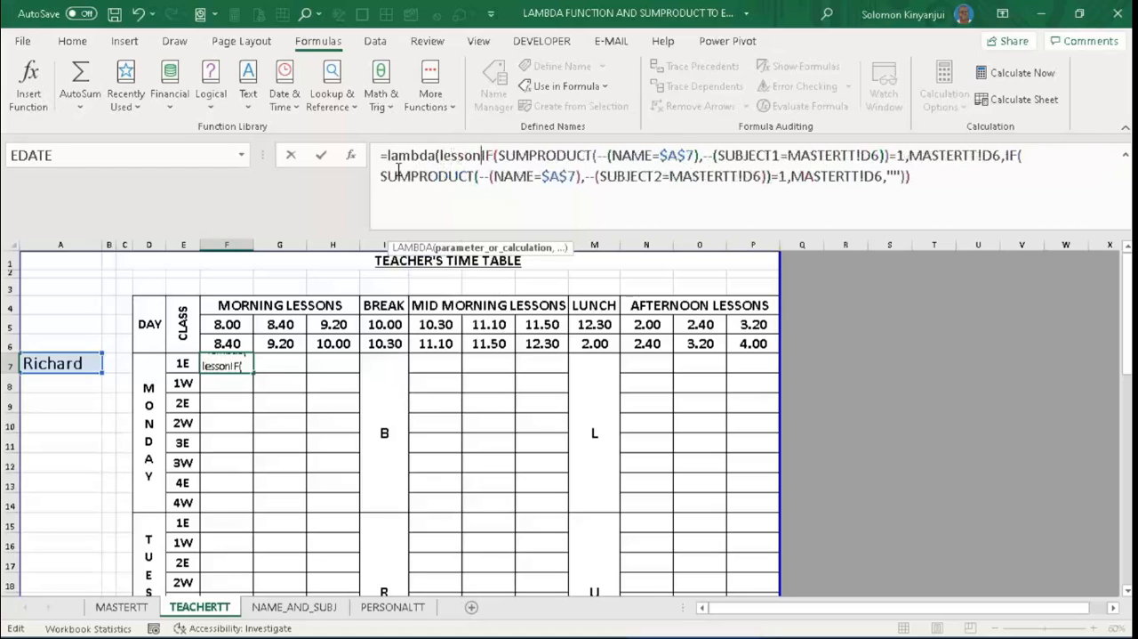
{"action": "type", "text": ","}
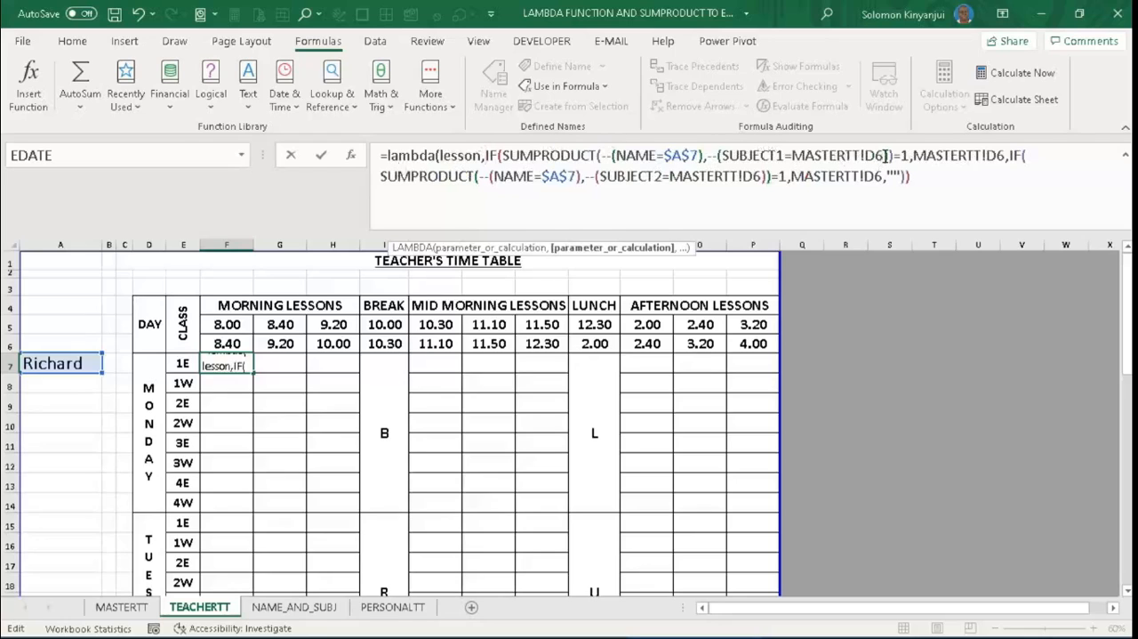
- Replace the MASTERTT!D6 reference compared with SUBJECT1 in the F7 formula with the lesson parameter
{"action": "left_click_drag", "start_coordinate": [885, 155], "coordinate": [793, 154]}
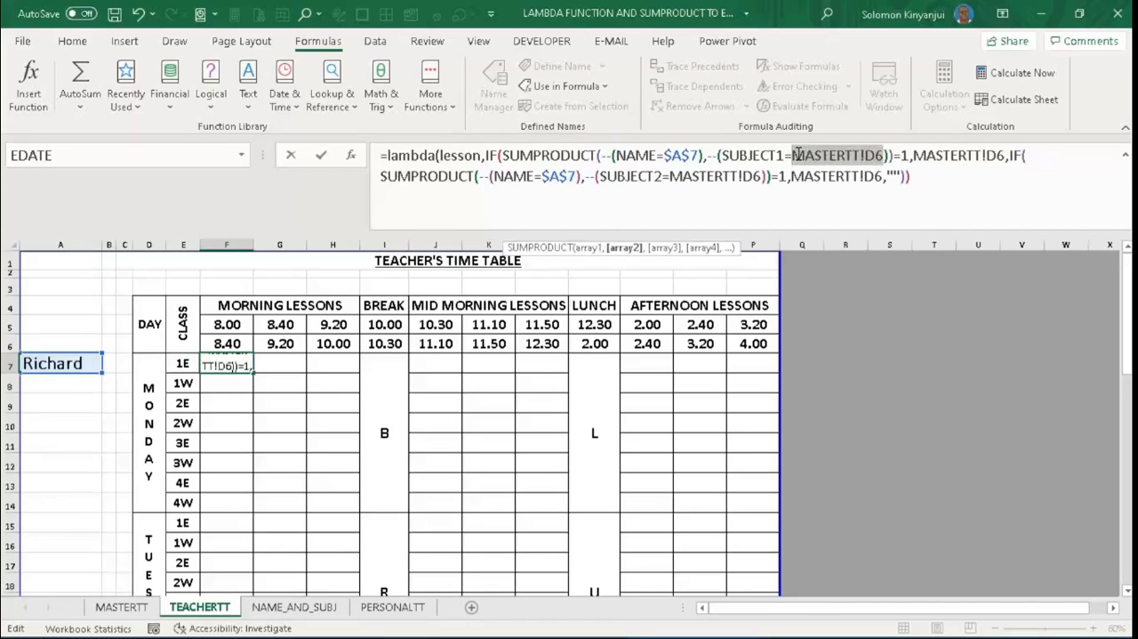
{"action": "key", "text": "BackSpace"}
{"action": "type", "text": "les"}
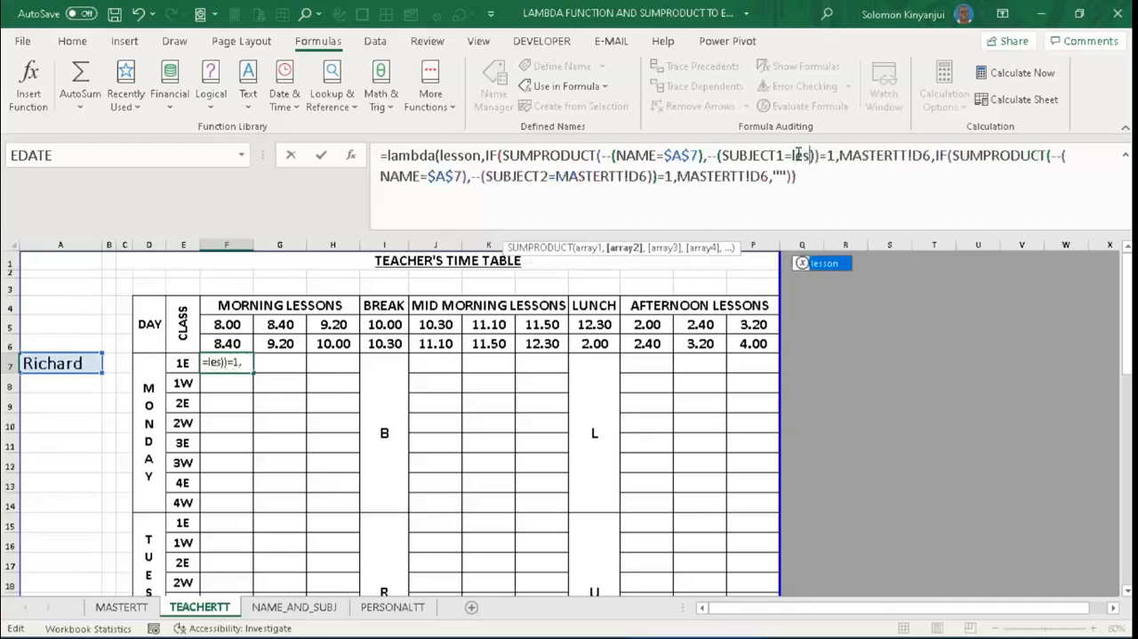
{"action": "key", "text": "Tab"}
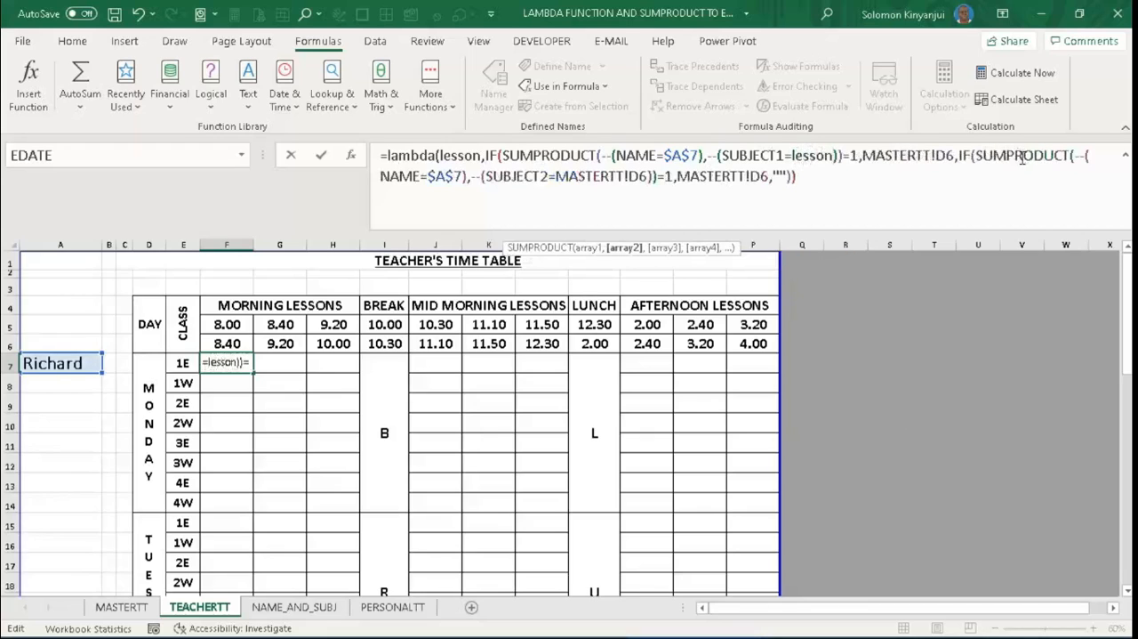
- Replace the first IF's value-if-true result MASTERTT!D6 with lesson in the F7 formula
{"action": "left_click", "coordinate": [954, 160]}
{"action": "key", "text": "BackSpace"}
{"action": "key", "text": "BackSpace"}
{"action": "key", "text": "BackSpace"}
{"action": "key", "text": "BackSpace"}
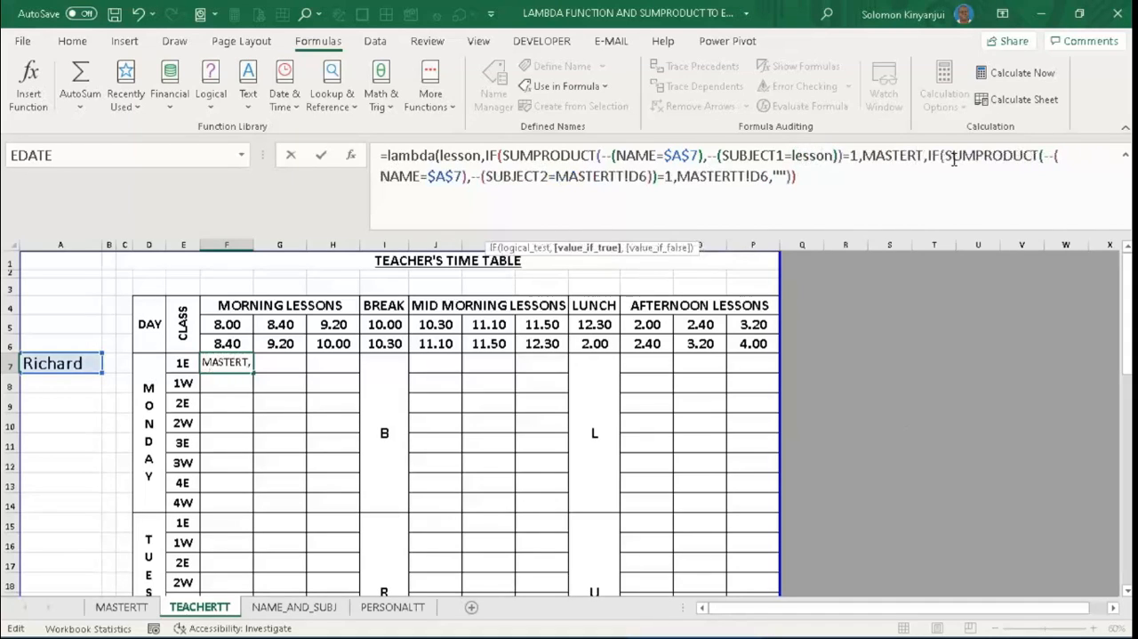
{"action": "key", "text": "BackSpace"}
{"action": "key", "text": "BackSpace"}
{"action": "key", "text": "BackSpace"}
{"action": "key", "text": "BackSpace"}
{"action": "key", "text": "BackSpace"}
{"action": "key", "text": "BackSpace"}
{"action": "key", "text": "BackSpace"}
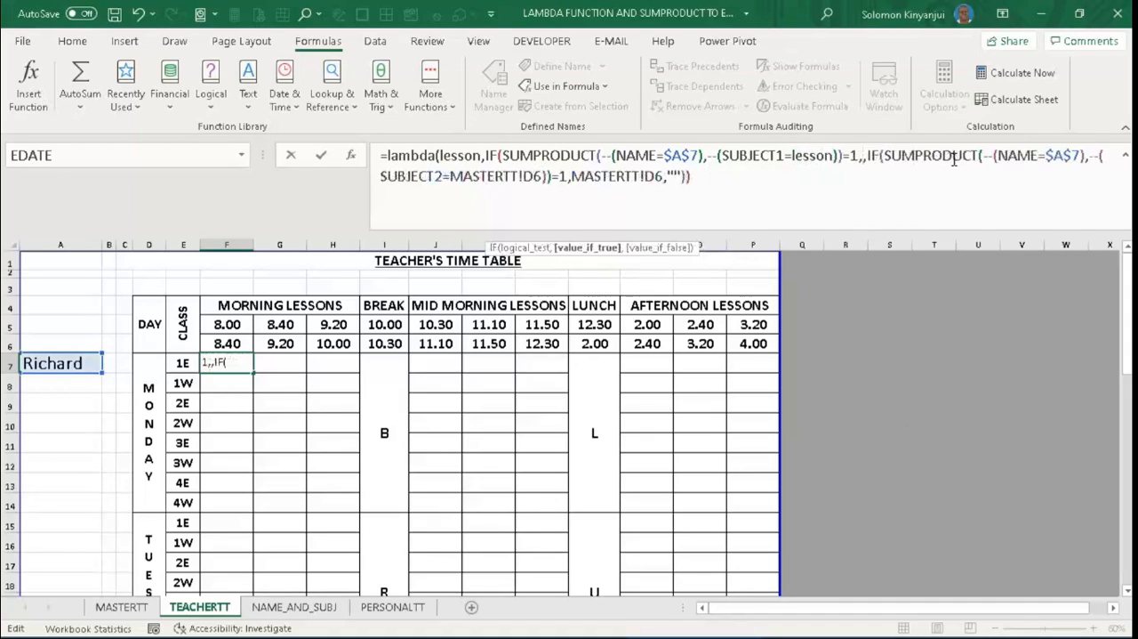
{"action": "type", "text": "lesson"}
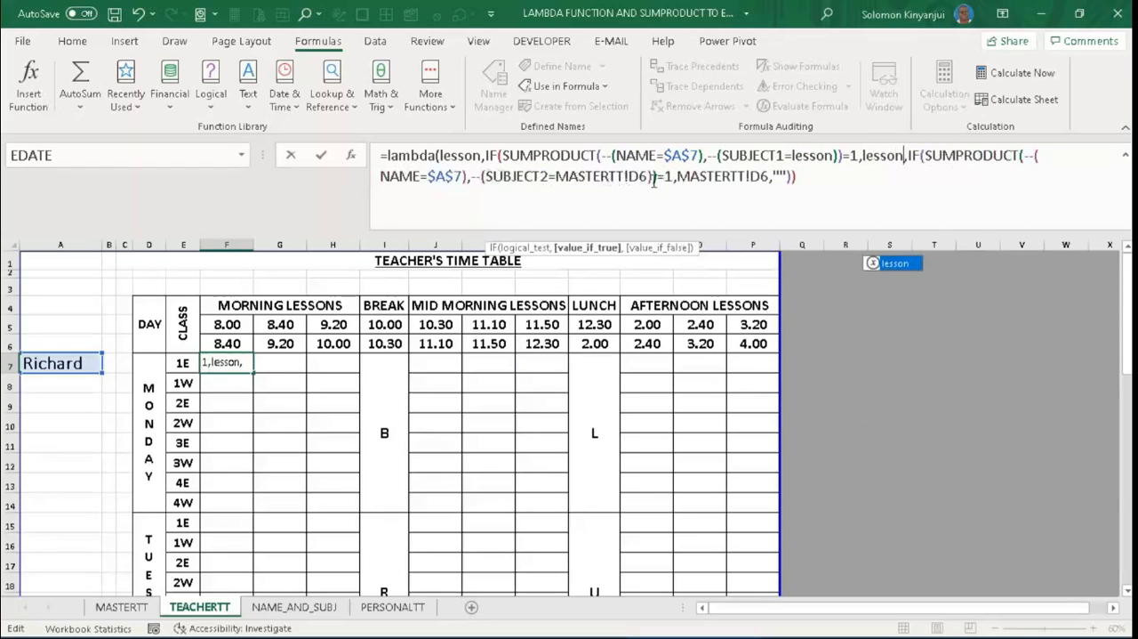
- Replace the MASTERTT!D6 reference compared with SUBJECT2 in the nested IF with lesson
{"action": "left_click", "coordinate": [648, 176]}
{"action": "key", "text": "BackSpace"}
{"action": "key", "text": "BackSpace"}
{"action": "key", "text": "BackSpace"}
{"action": "key", "text": "BackSpace"}
{"action": "key", "text": "BackSpace"}
{"action": "key", "text": "BackSpace"}
{"action": "key", "text": "BackSpace"}
{"action": "key", "text": "BackSpace"}
{"action": "key", "text": "BackSpace"}
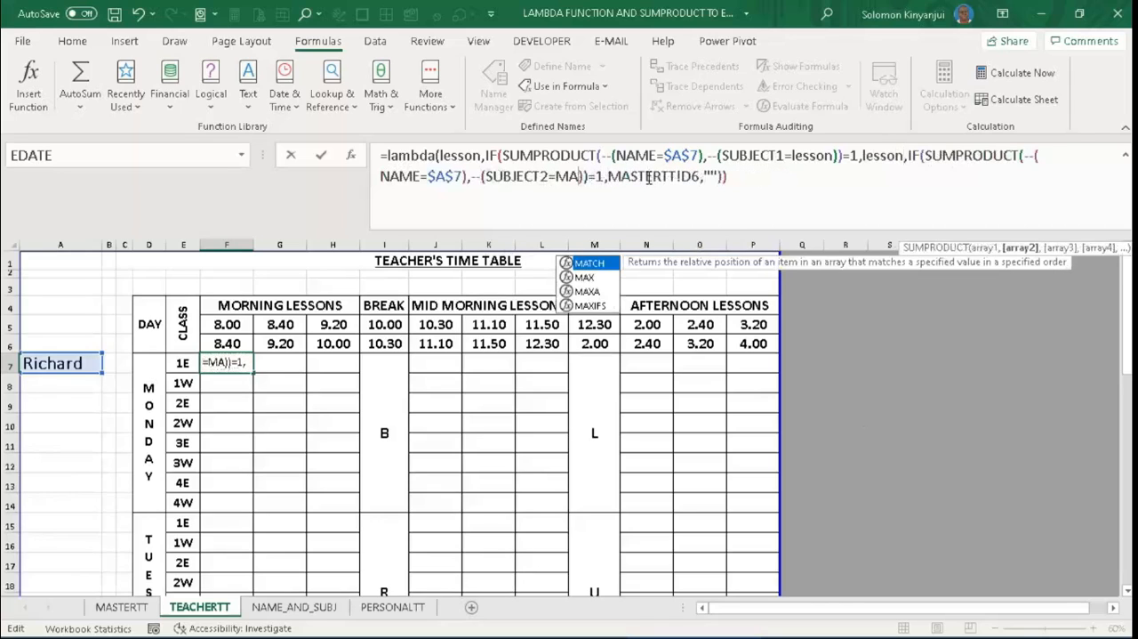
{"action": "key", "text": "BackSpace"}
{"action": "key", "text": "BackSpace"}
{"action": "type", "text": "less"}
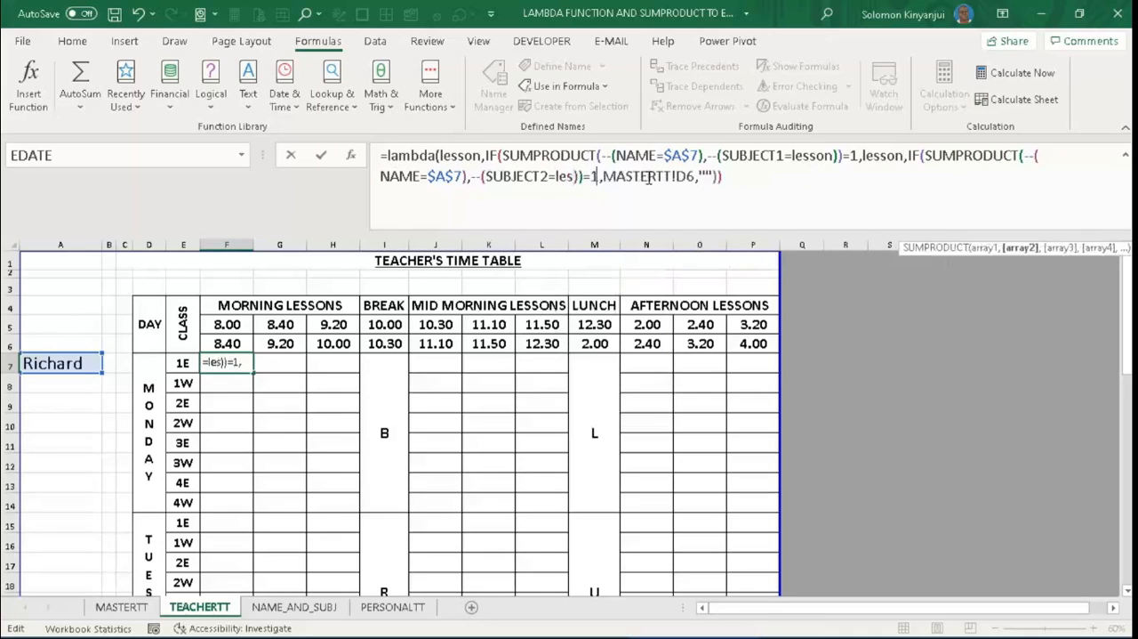
{"action": "type", "text": "on"}
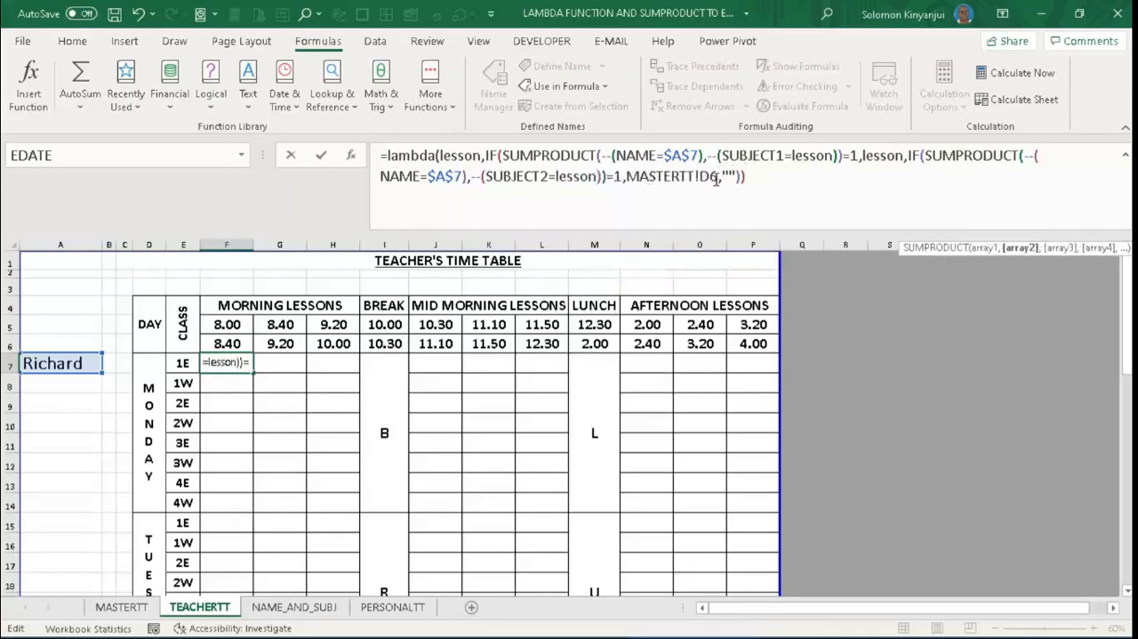
- Replace the nested IF's value-if-true result MASTERTT!D6 with lesson
{"action": "left_click", "coordinate": [716, 178]}
{"action": "key", "text": "BackSpace"}
{"action": "key", "text": "BackSpace"}
{"action": "key", "text": "BackSpace"}
{"action": "key", "text": "BackSpace"}
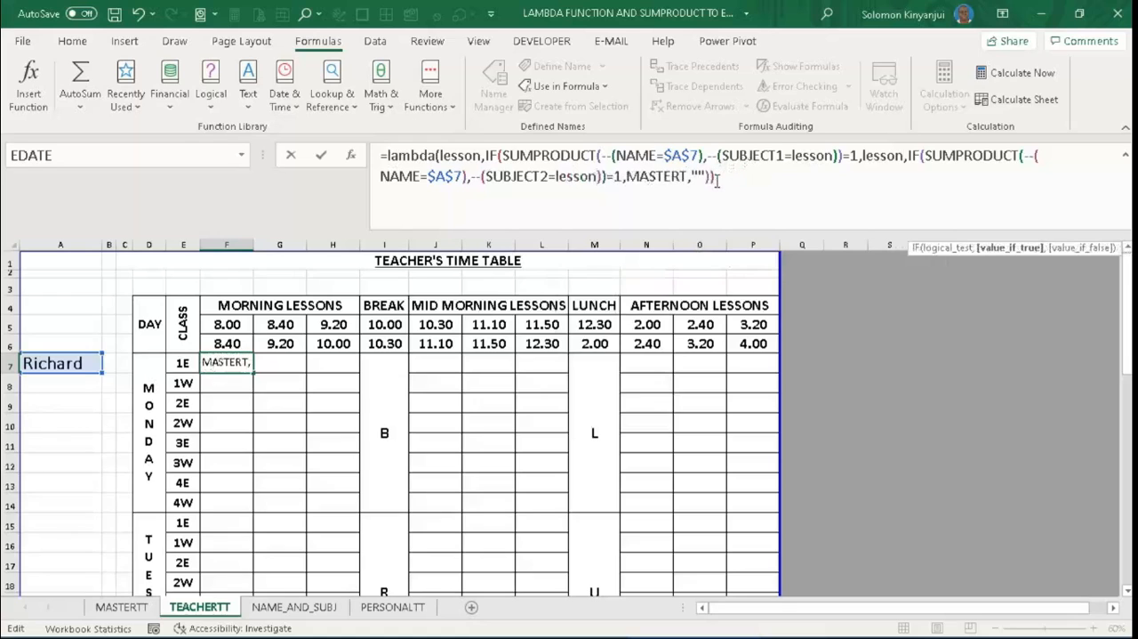
{"action": "key", "text": "BackSpace"}
{"action": "key", "text": "BackSpace"}
{"action": "key", "text": "BackSpace"}
{"action": "key", "text": "BackSpace"}
{"action": "key", "text": "BackSpace"}
{"action": "key", "text": "BackSpace"}
{"action": "key", "text": "BackSpace"}
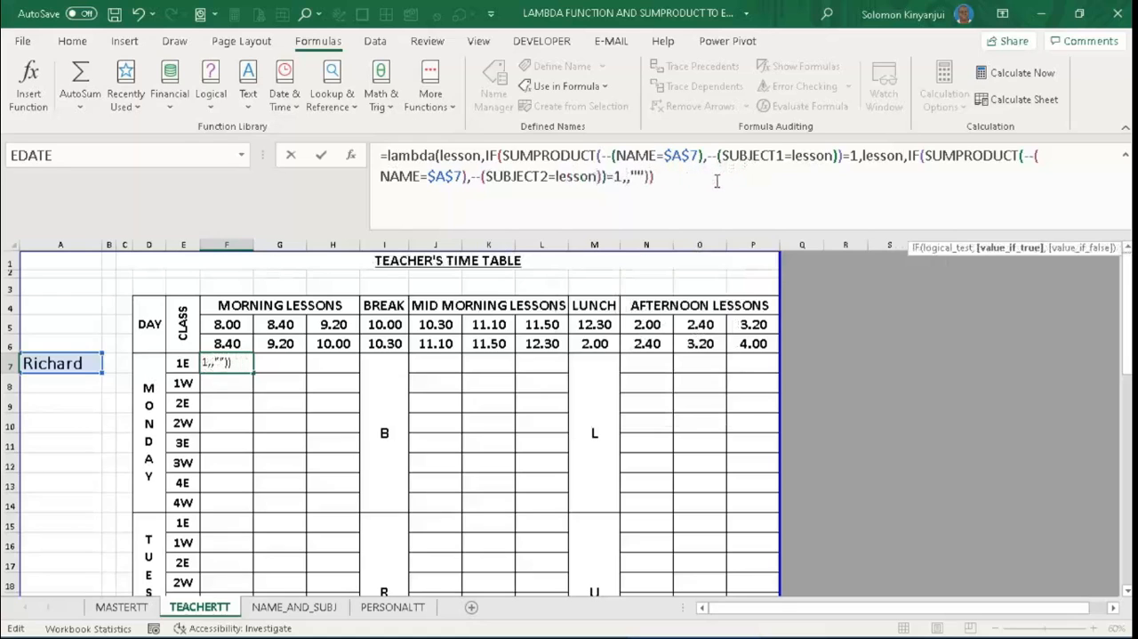
{"action": "type", "text": "lesson"}
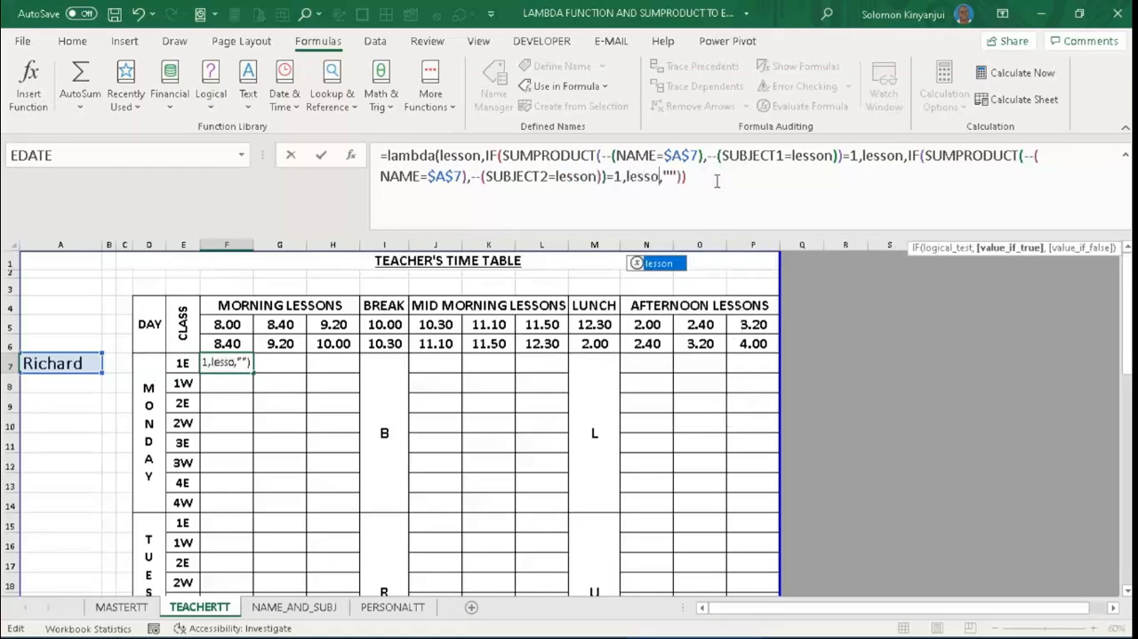
- Close the LAMBDA in F7, append MASTERTT!D6 in parentheses as its call argument, and commit the formula
{"action": "left_click", "coordinate": [710, 177]}
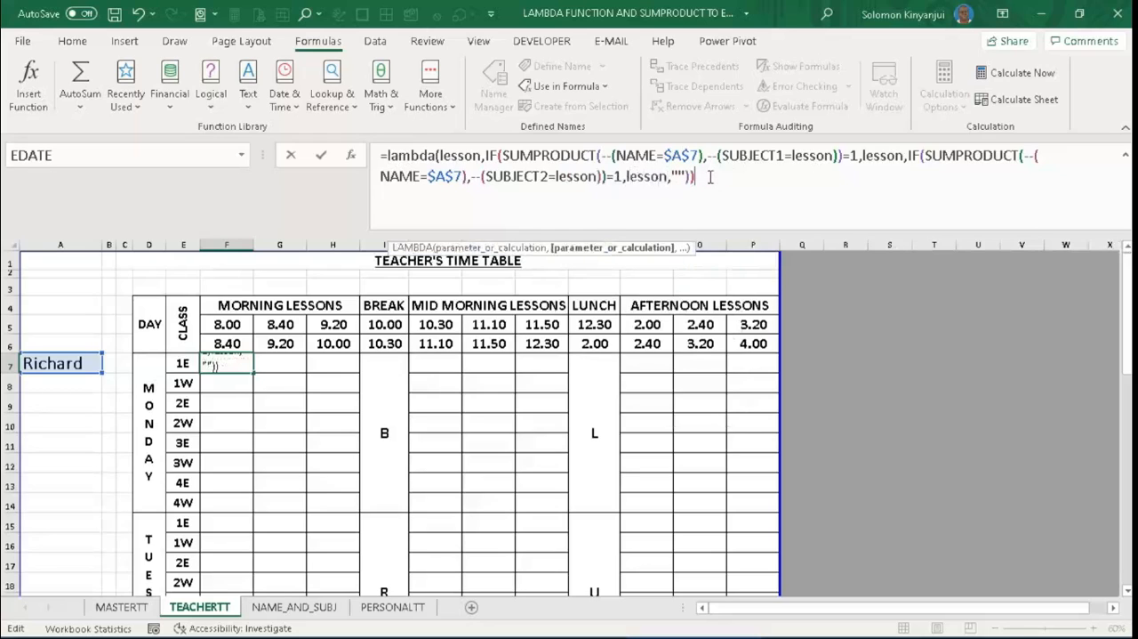
{"action": "type", "text": ")"}
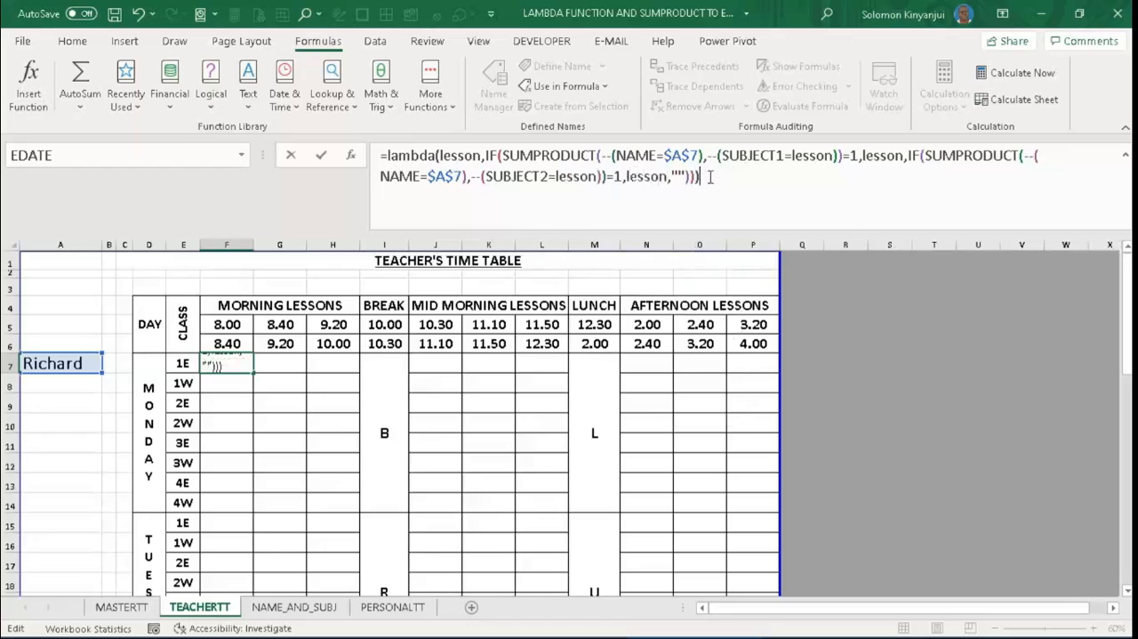
{"action": "type", "text": "("}
{"action": "left_click", "coordinate": [122, 606]}
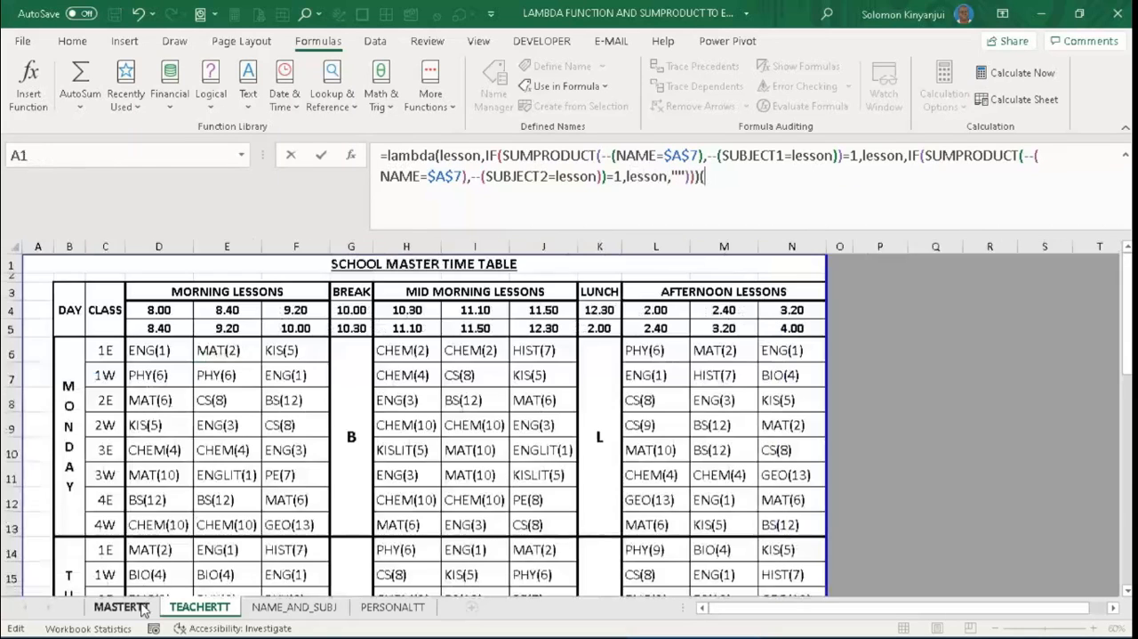
{"action": "left_click", "coordinate": [155, 350]}
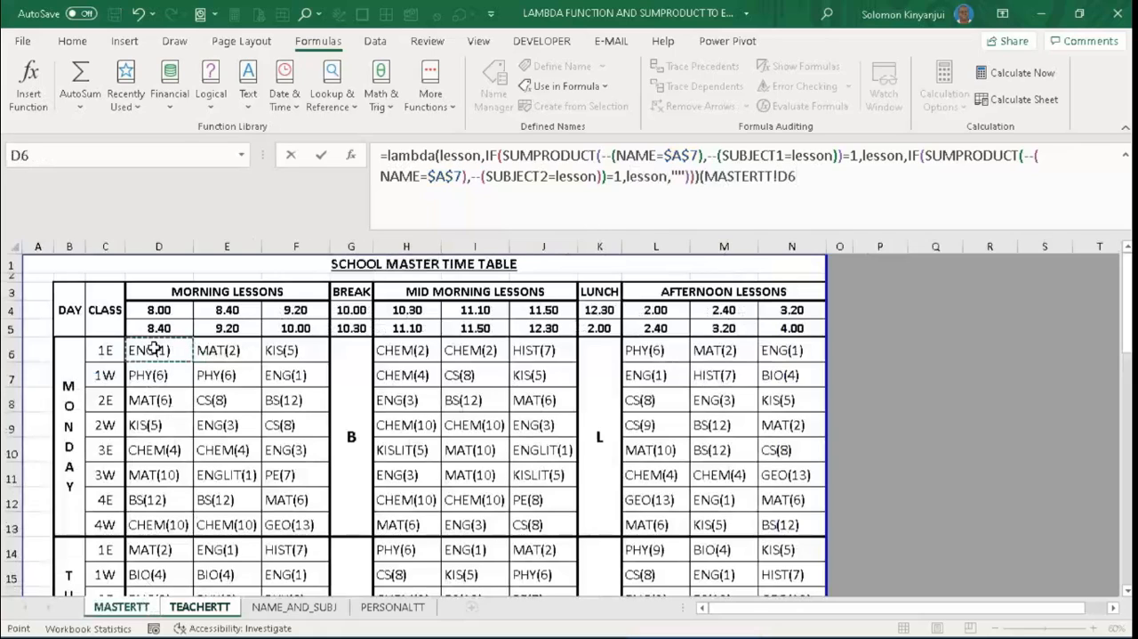
{"action": "type", "text": ")"}
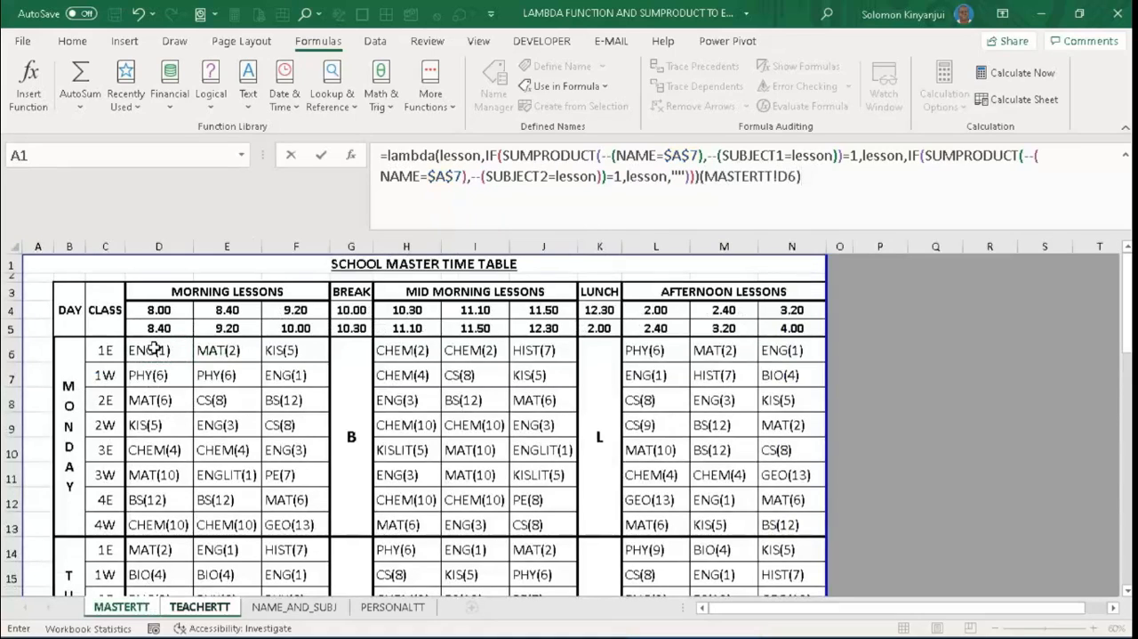
{"action": "key", "text": "Return"}
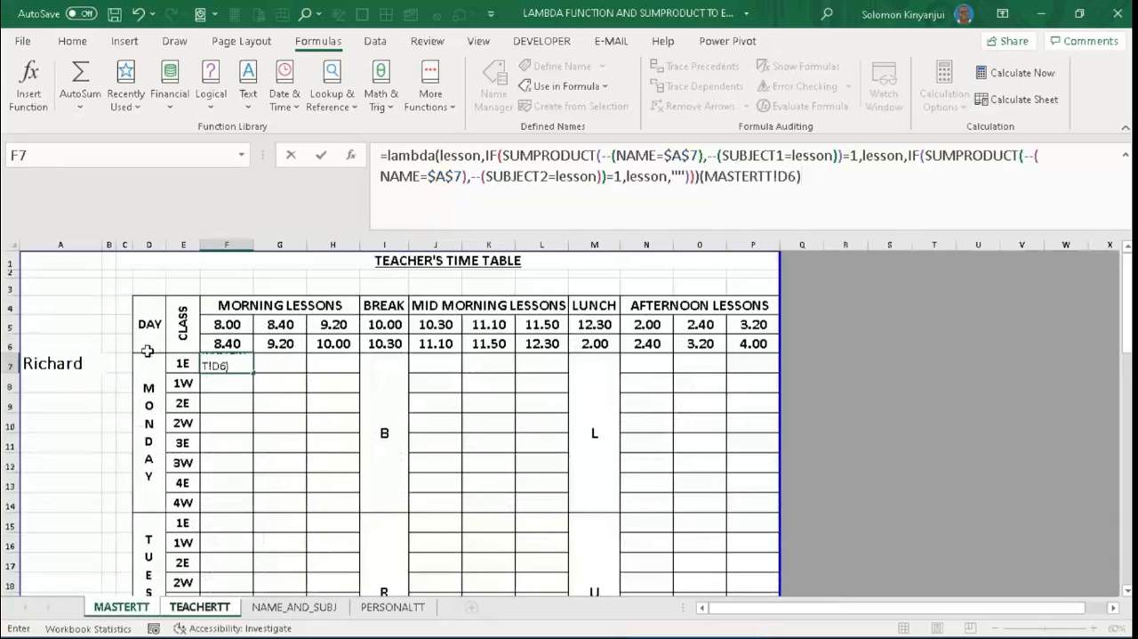
- Copy the F7 formula's LAMBDA definition, from the equals sign up to but excluding the (MASTERTT!D6) call
{"action": "left_click", "coordinate": [231, 391]}
{"action": "left_click", "coordinate": [228, 362]}
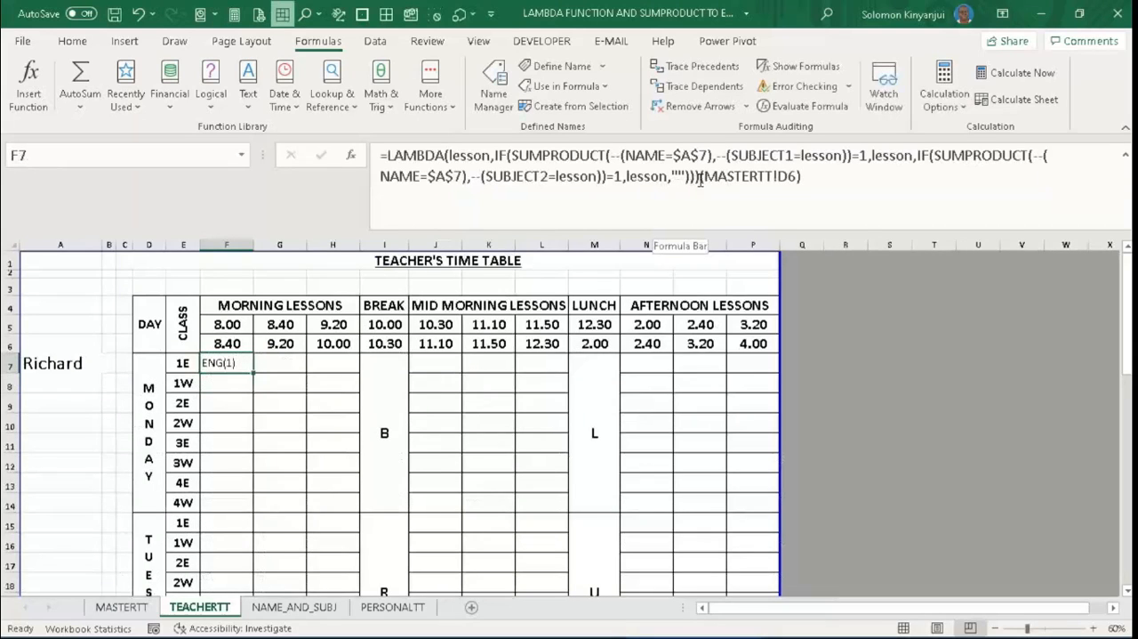
{"action": "left_click_drag", "start_coordinate": [701, 176], "coordinate": [379, 161]}
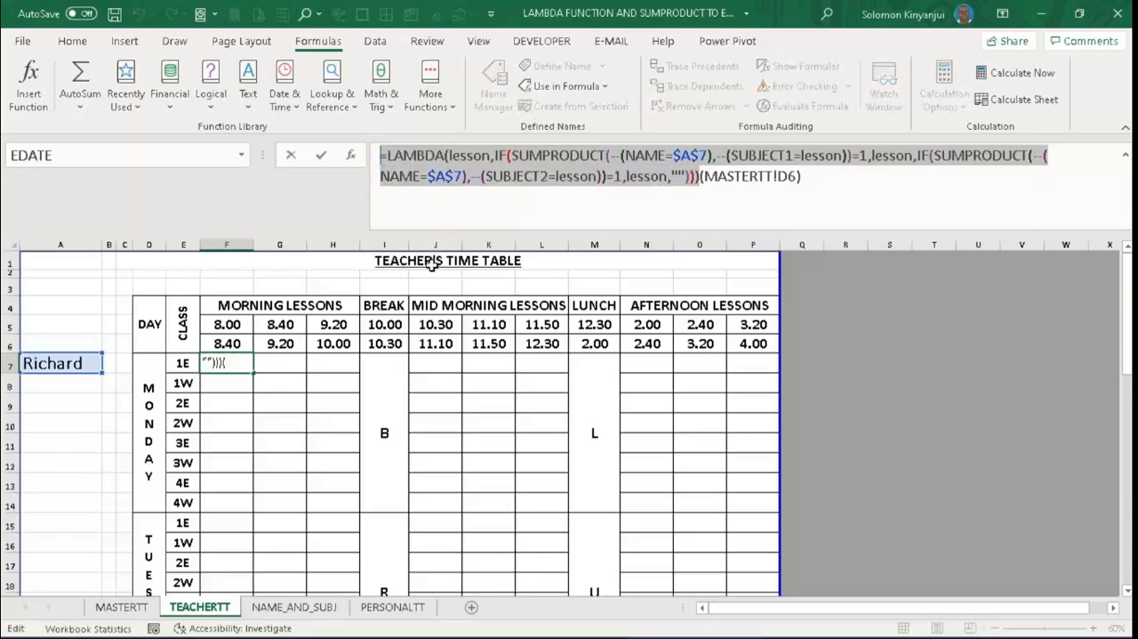
{"action": "key", "text": "Return"}
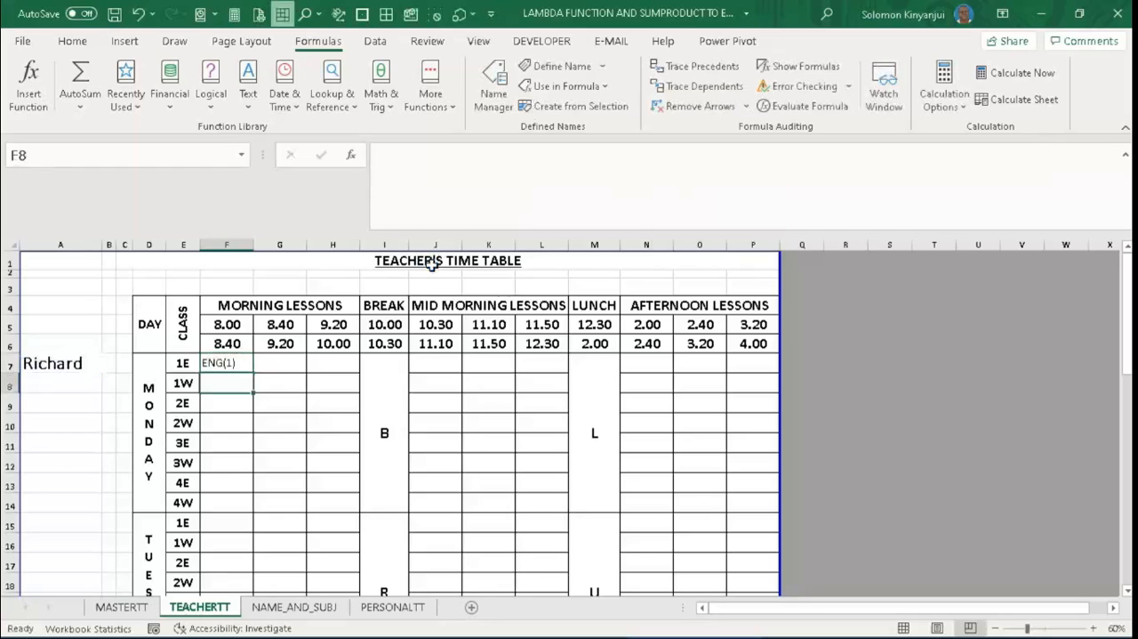
- Start defining a new workbook-scoped name called Teachers_Lesson
{"action": "key", "text": "ctrl+alt+F3"}
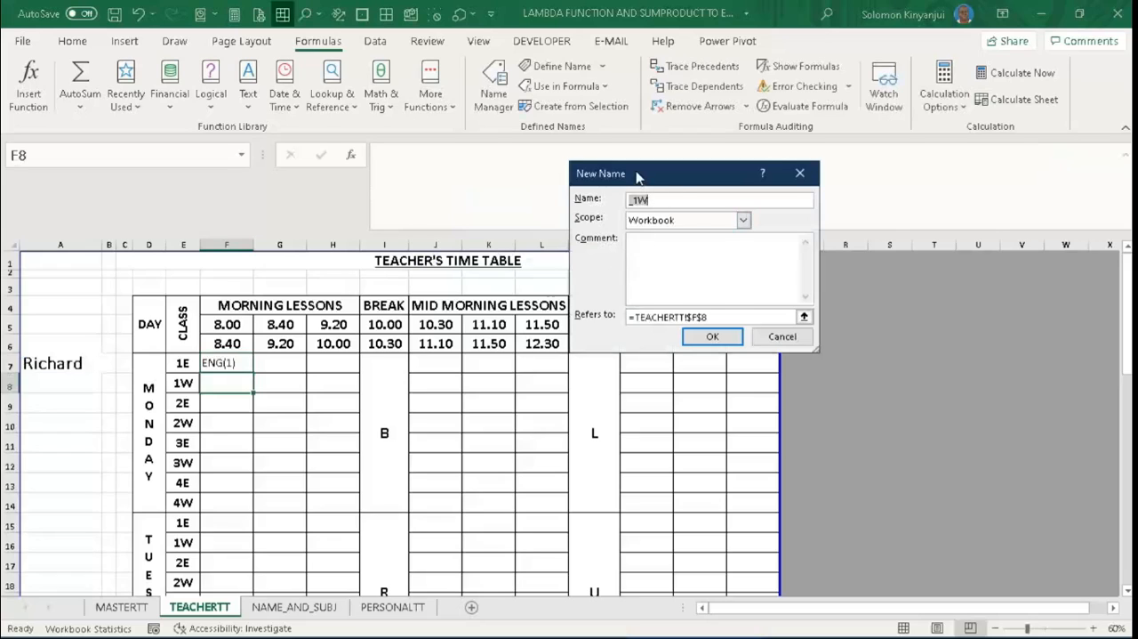
{"action": "left_click_drag", "start_coordinate": [636, 175], "coordinate": [812, 238]}
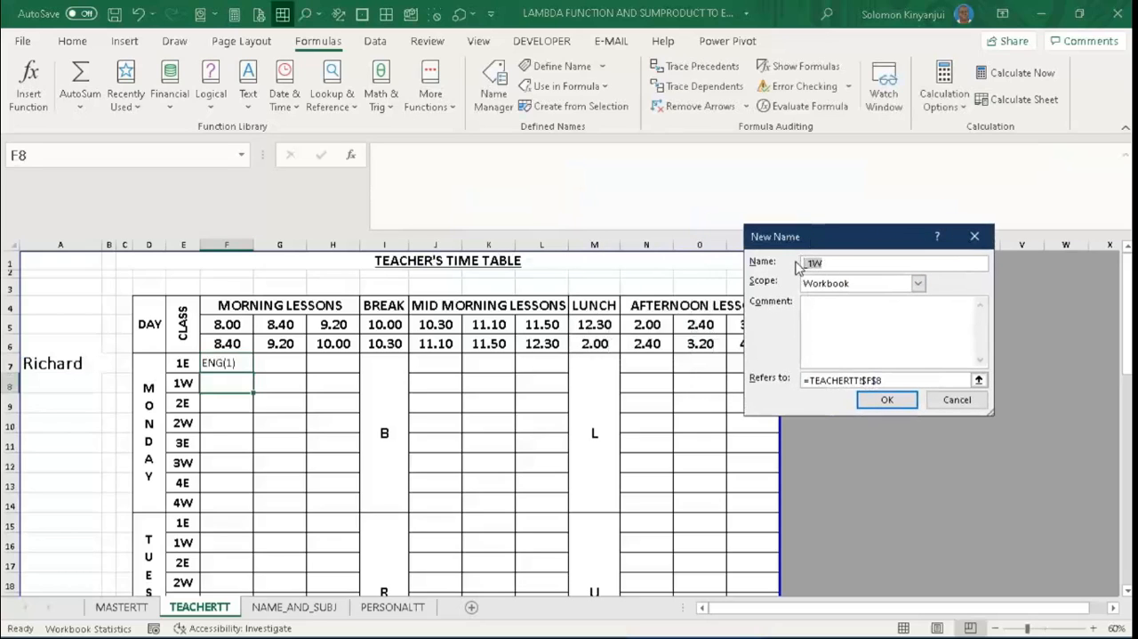
{"action": "key", "text": "BackSpace"}
{"action": "type", "text": "Teachers_Lesson"}
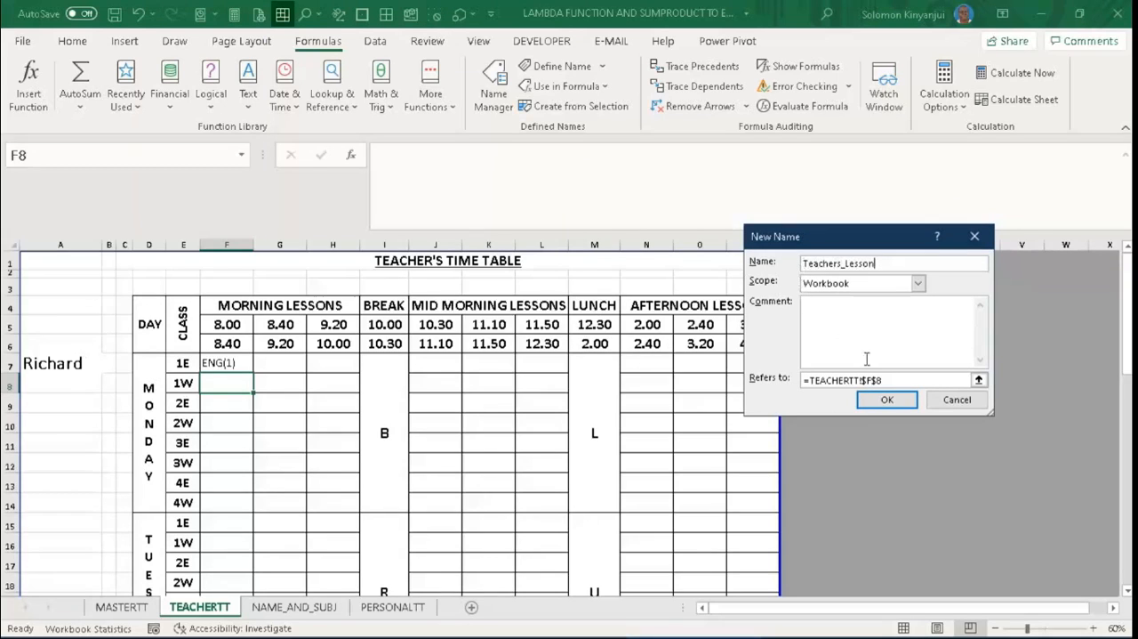
- Replace the cell reference that Teachers_Lesson refers to with the copied LAMBDA formula
{"action": "left_click_drag", "start_coordinate": [889, 380], "coordinate": [812, 380]}
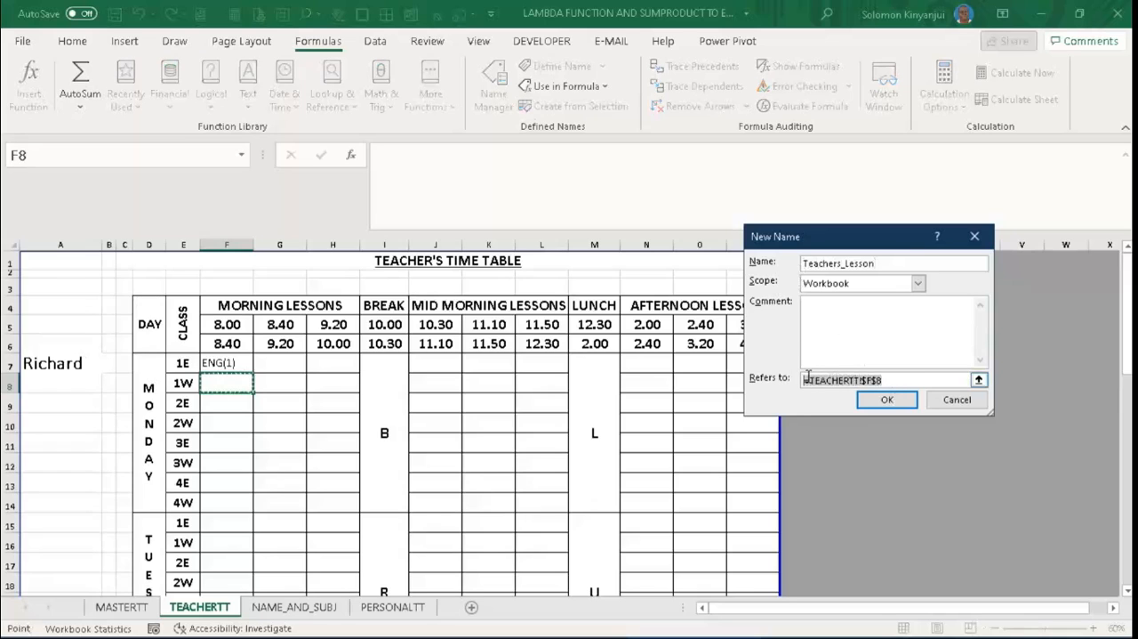
{"action": "key", "text": "BackSpace"}
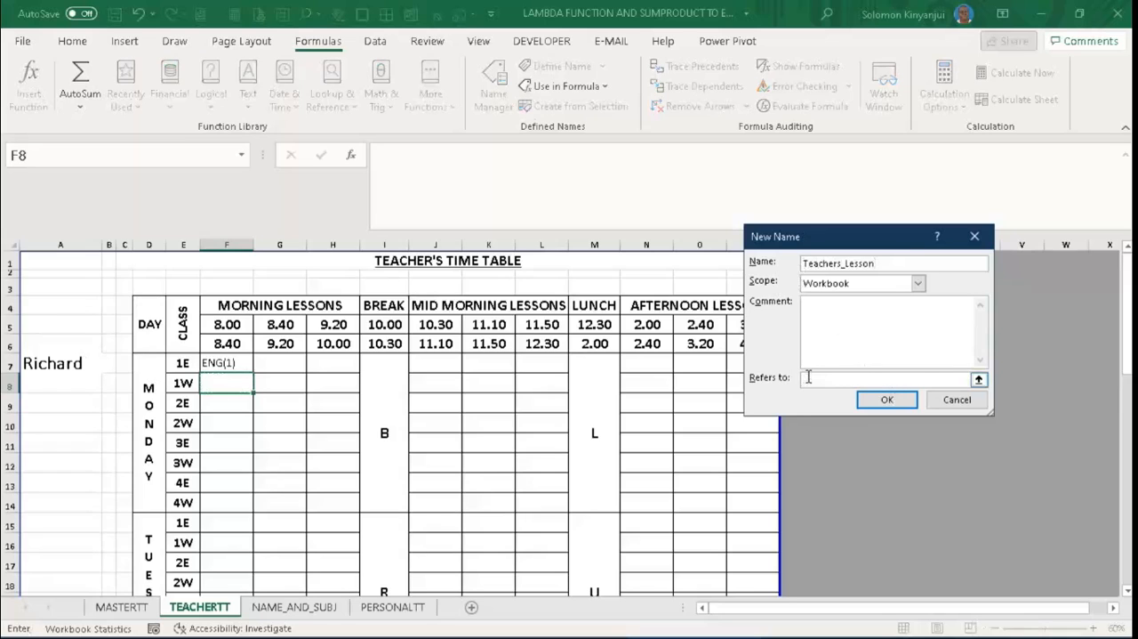
{"action": "key", "text": "ctrl+v"}
{"action": "left_click", "coordinate": [813, 313]}
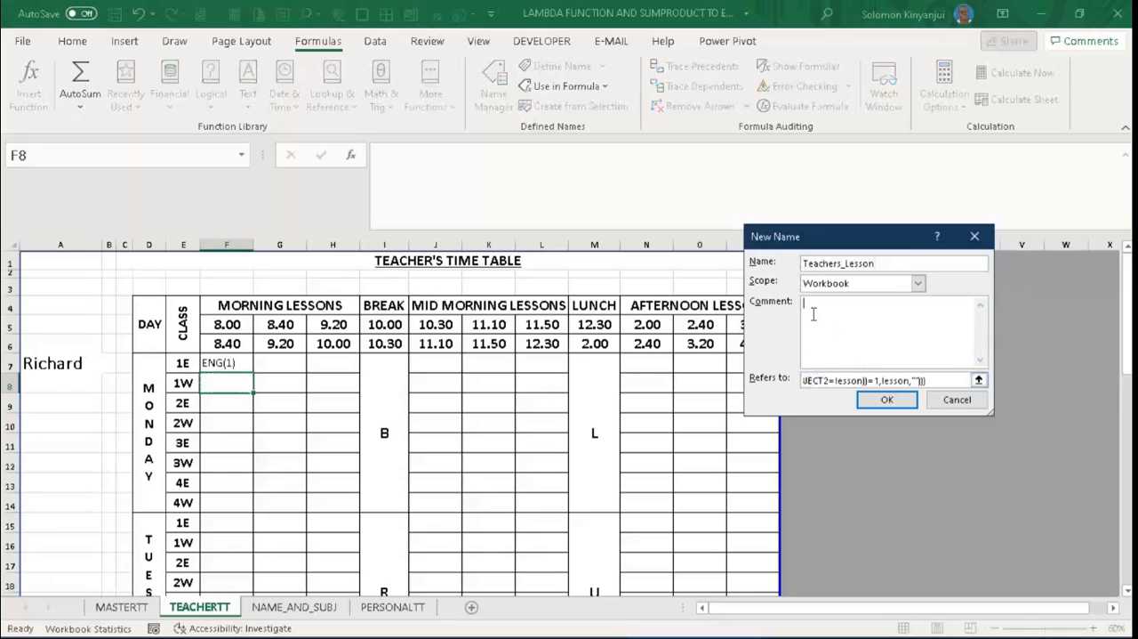
- Add the comment "This formula returns teacher's lesson" to the Teachers_Lesson name and save the definition
{"action": "type", "text": "This formula returns teacher's lesson"}
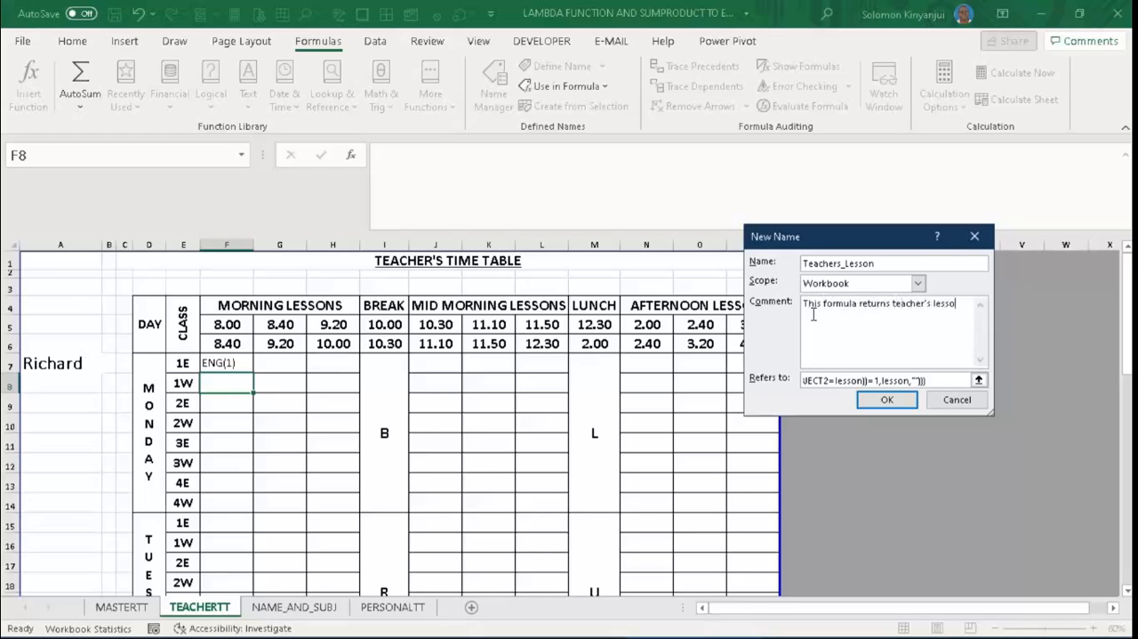
{"action": "left_click", "coordinate": [888, 399]}
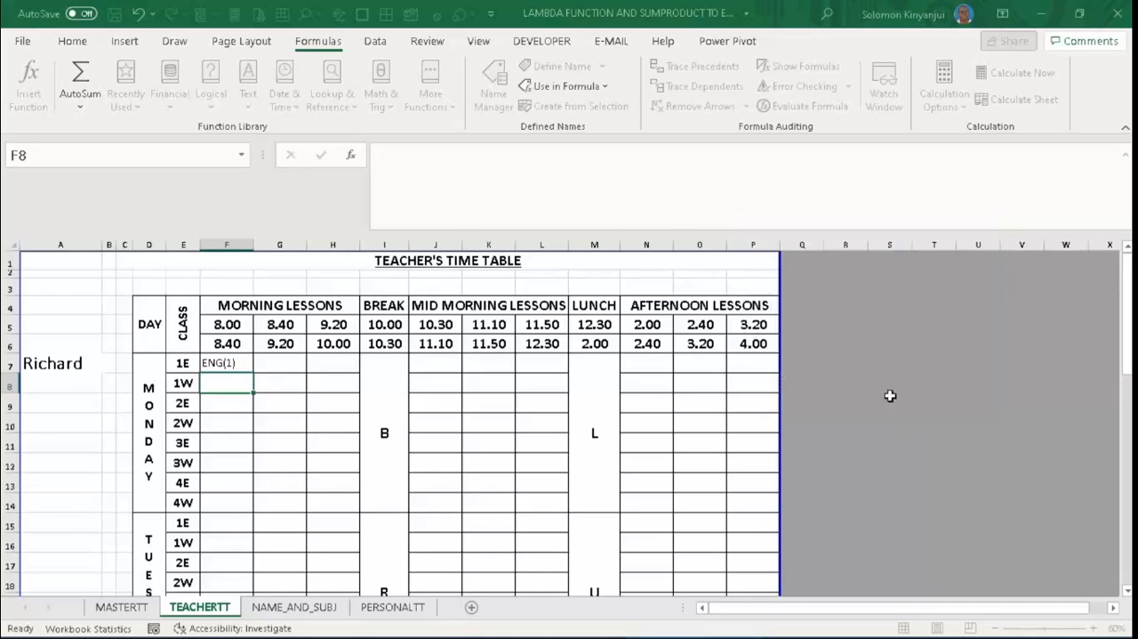
- Replace the F7 formula on TEACHERTT with =Teachers_Lesson(MASTERTT!D6)
{"action": "left_click", "coordinate": [240, 363]}
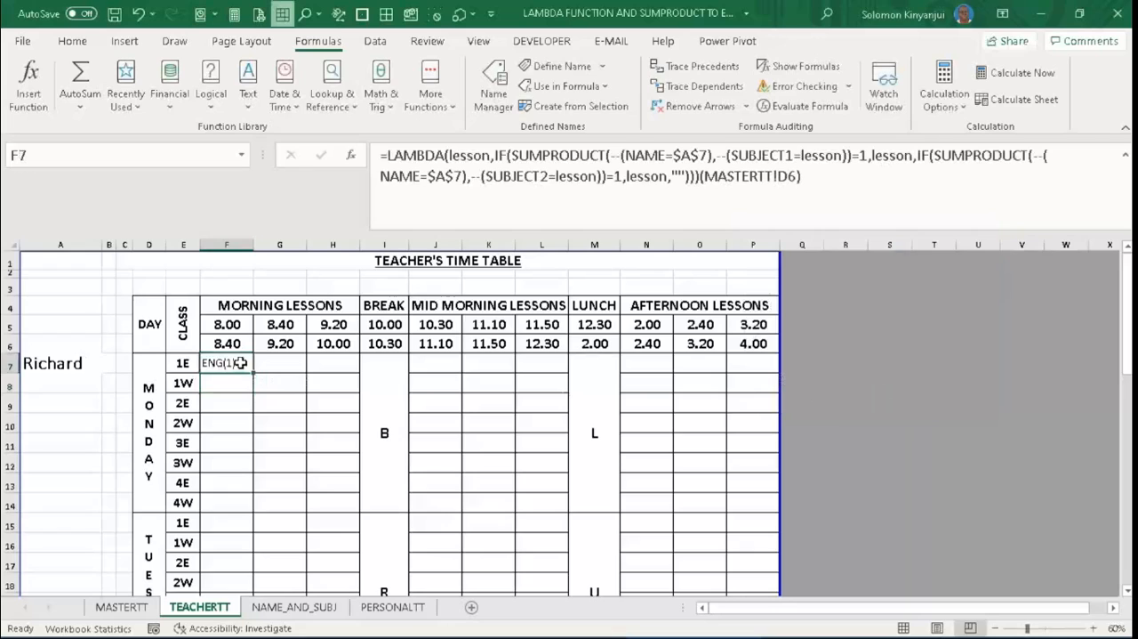
{"action": "type", "text": "="}
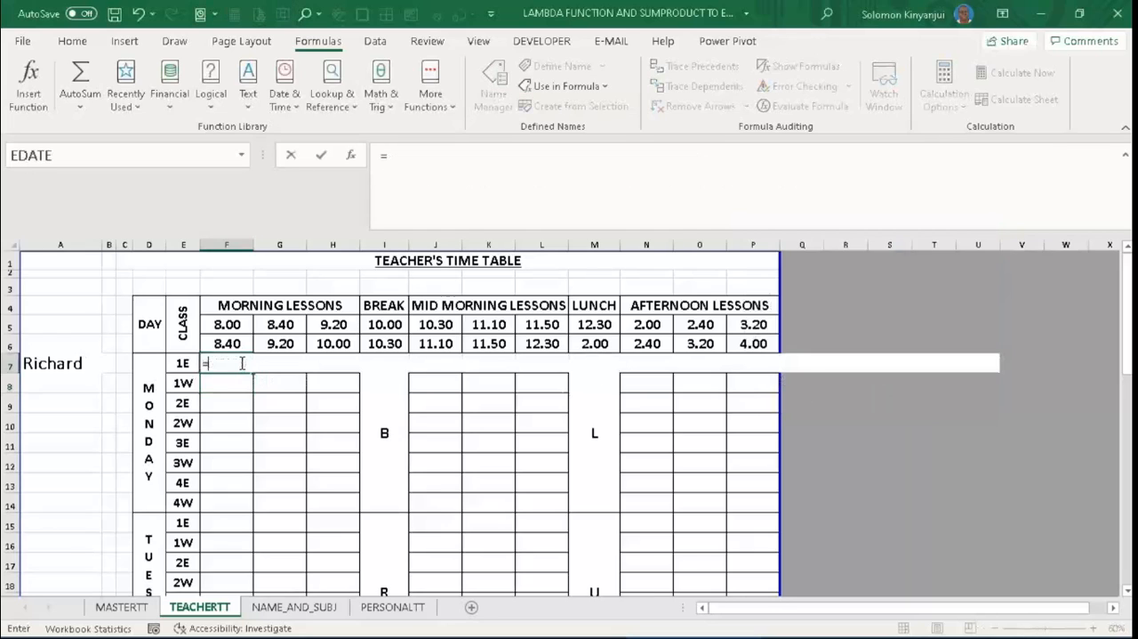
{"action": "type", "text": "te"}
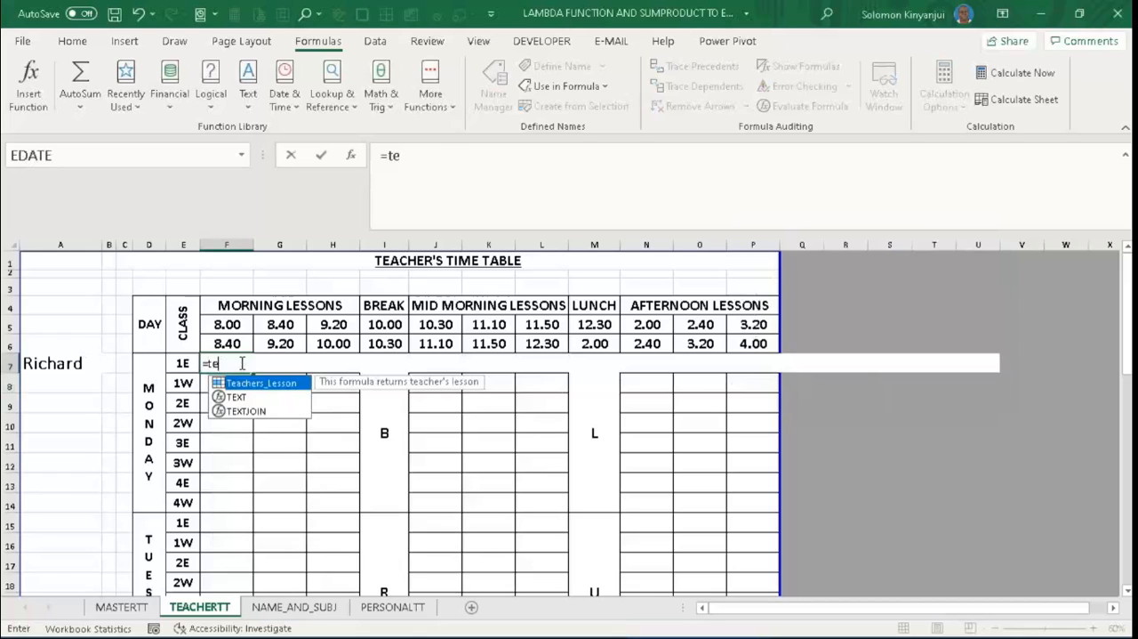
{"action": "key", "text": "Tab"}
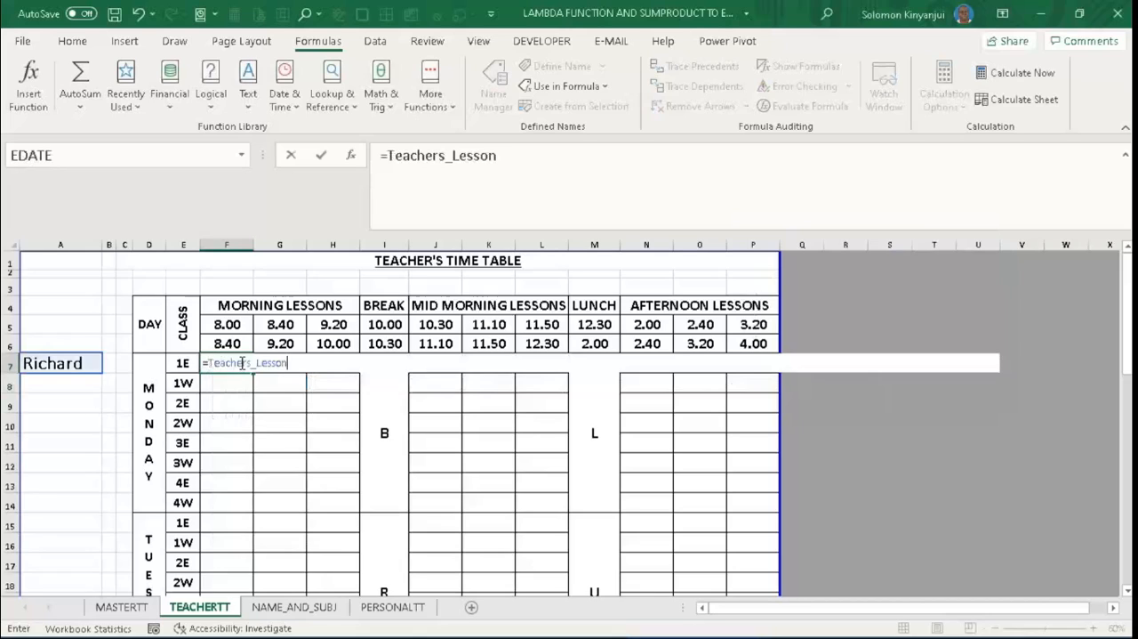
{"action": "type", "text": "("}
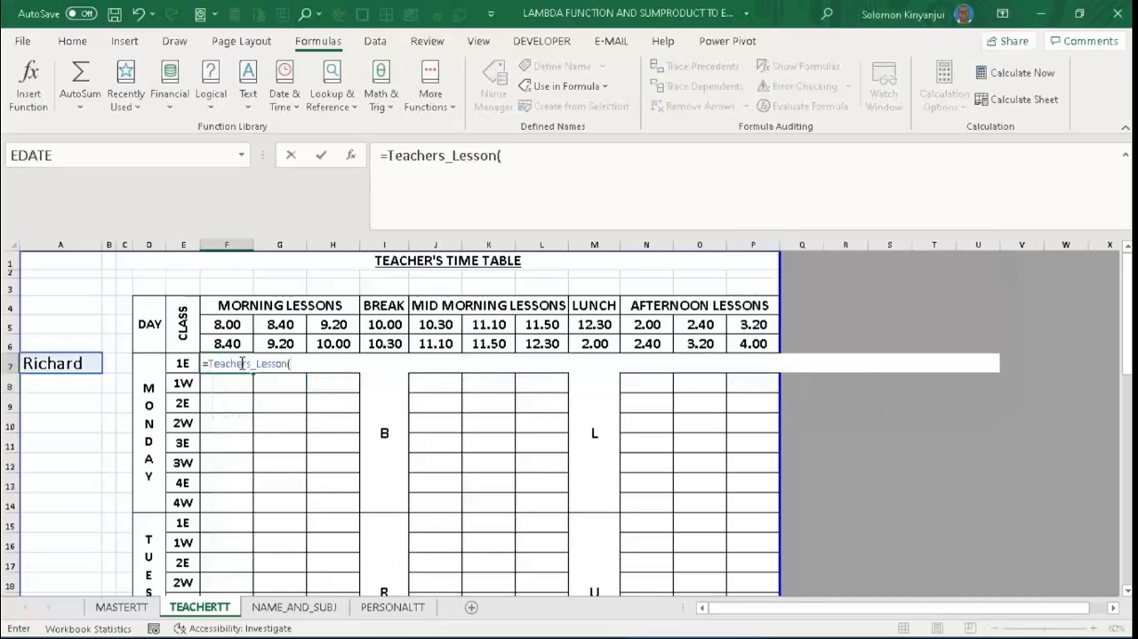
{"action": "left_click", "coordinate": [123, 606]}
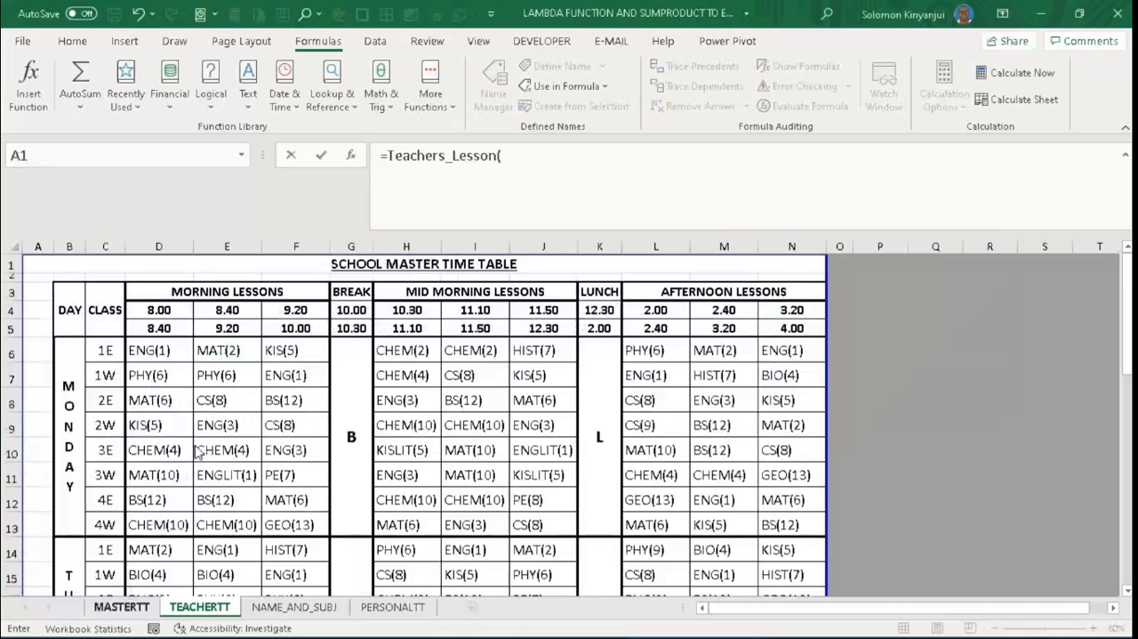
{"action": "left_click", "coordinate": [155, 349]}
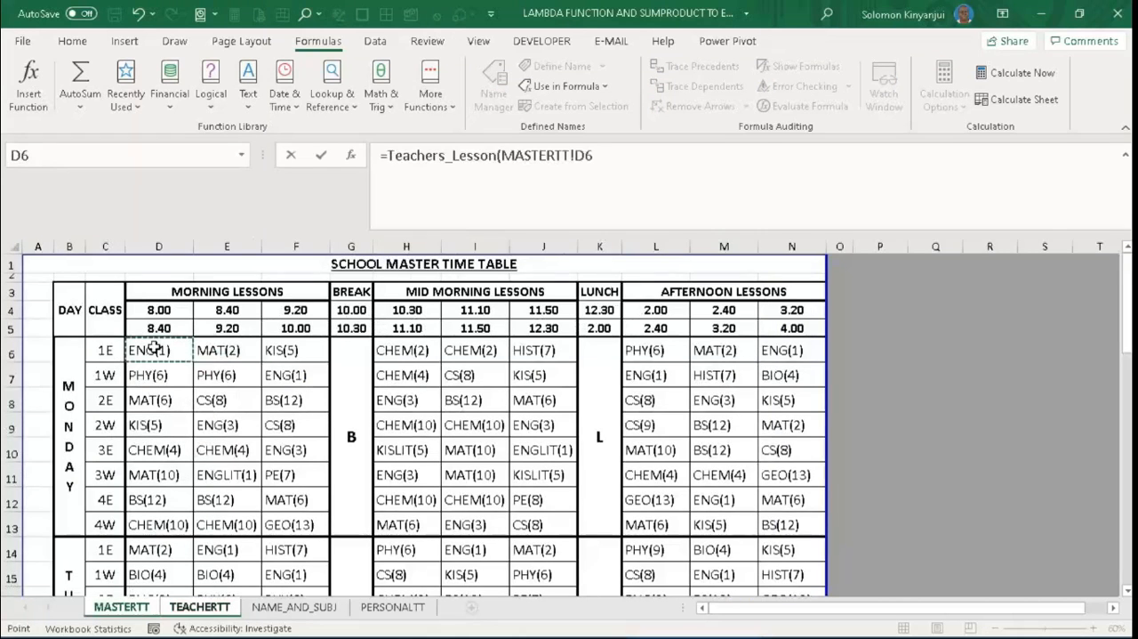
{"action": "type", "text": ","}
{"action": "key", "text": "Return"}
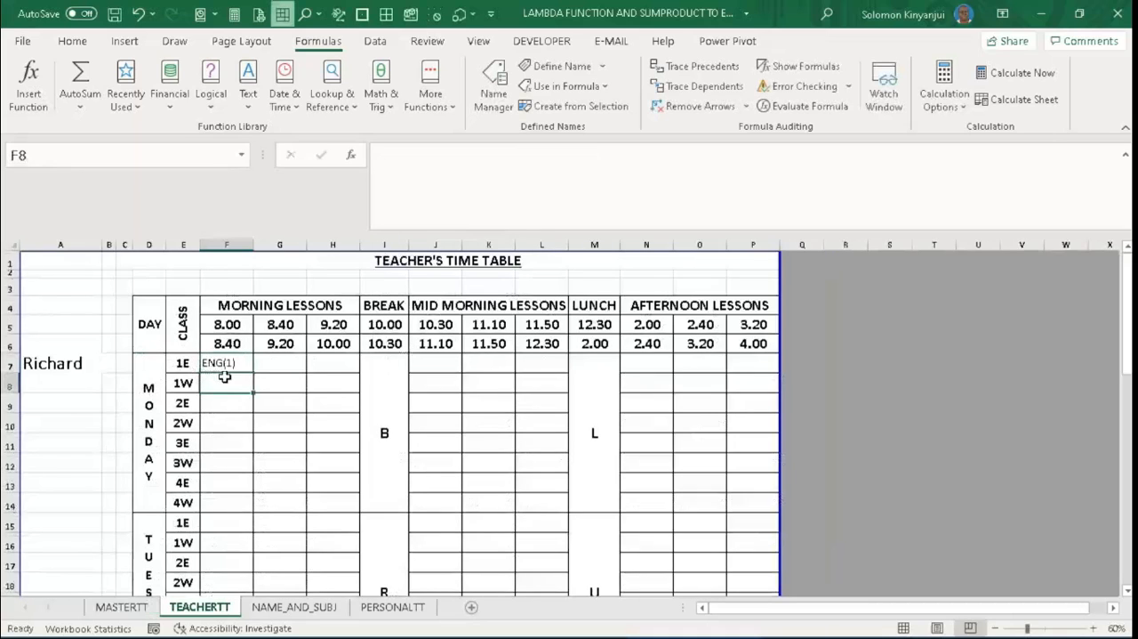
- Fill the F7 formula across to H7 and down all class rows of the morning lesson columns
{"action": "left_click", "coordinate": [239, 362]}
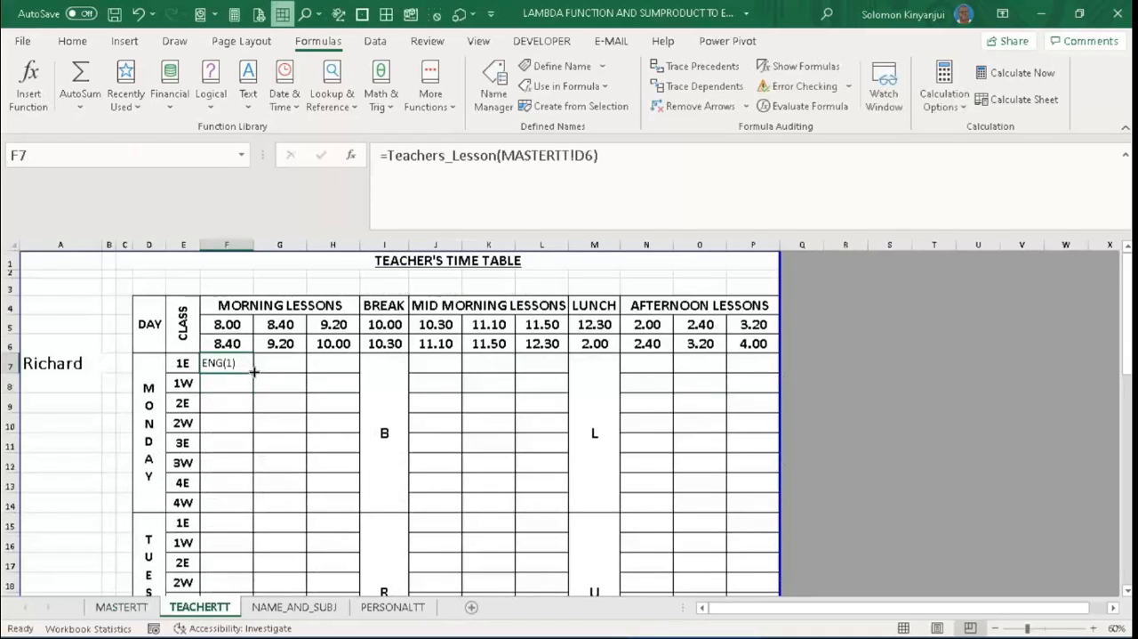
{"action": "left_click_drag", "start_coordinate": [254, 371], "coordinate": [347, 369]}
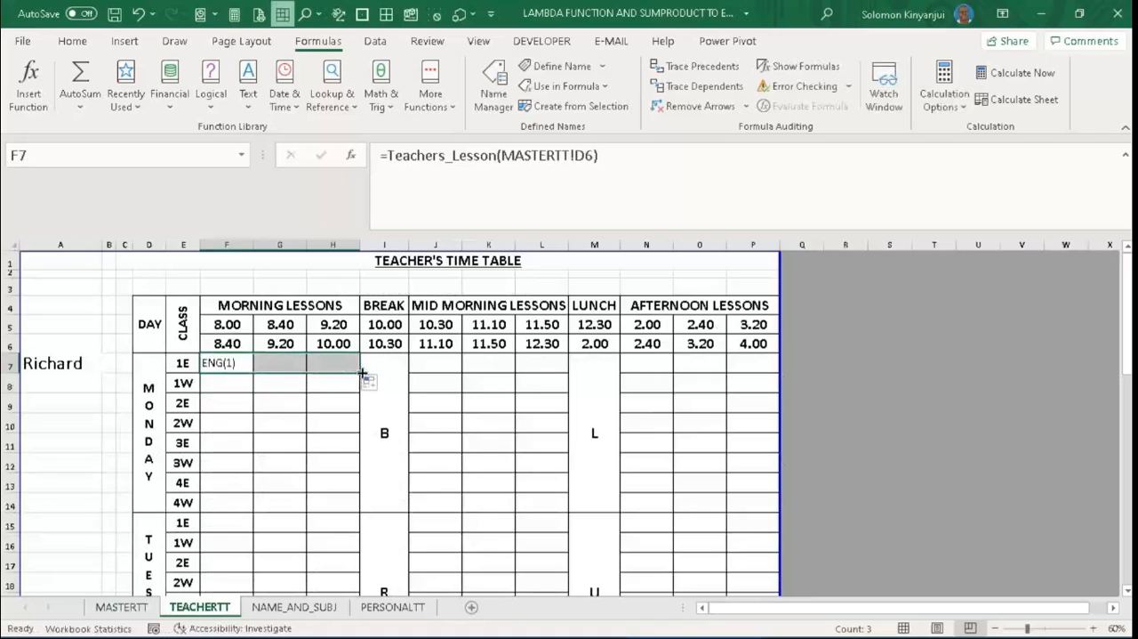
{"action": "double_click", "coordinate": [363, 374]}
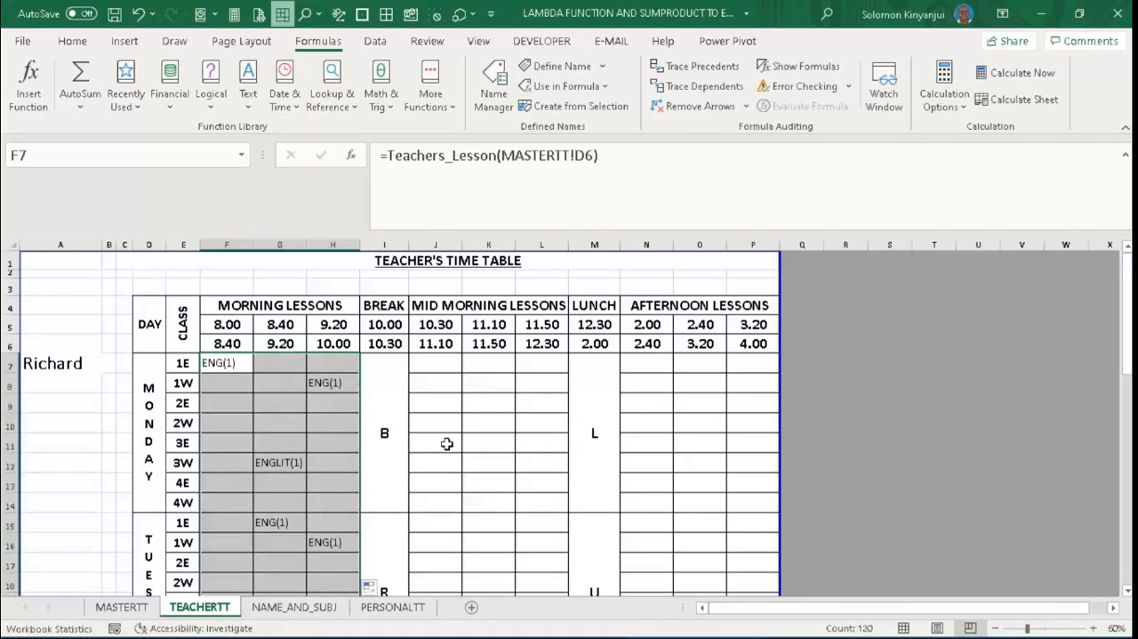
{"action": "left_click", "coordinate": [1126, 592]}
{"action": "left_click", "coordinate": [1126, 593]}
{"action": "left_click", "coordinate": [1126, 593]}
{"action": "left_click", "coordinate": [1126, 592]}
{"action": "left_click", "coordinate": [1125, 592]}
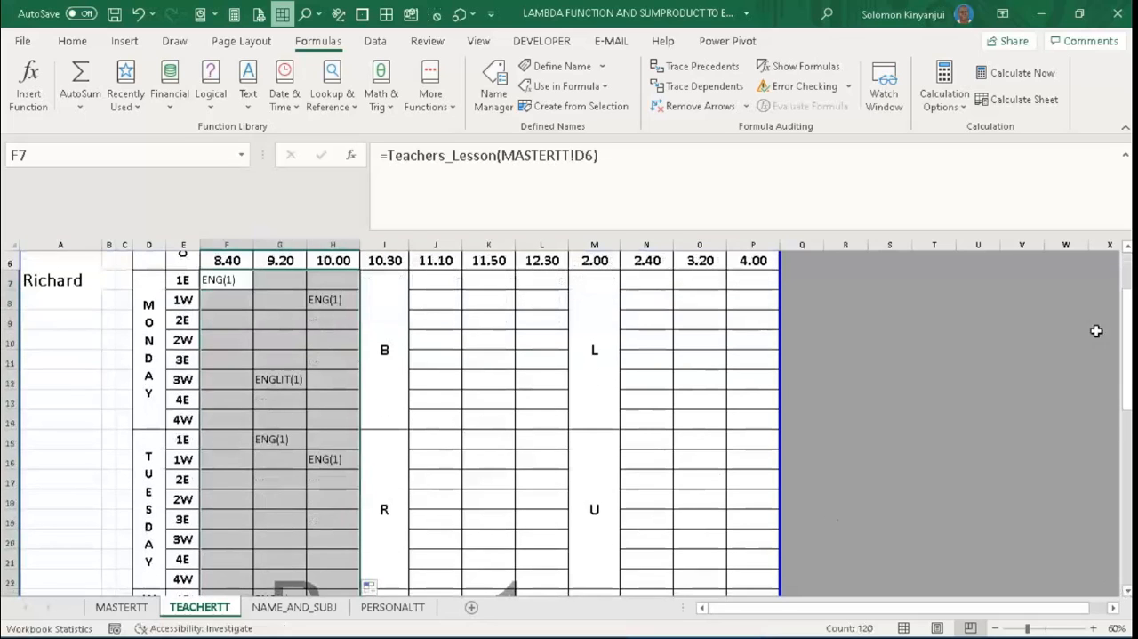
{"action": "left_click", "coordinate": [1126, 253]}
{"action": "left_click", "coordinate": [1126, 253]}
{"action": "left_click", "coordinate": [1126, 253]}
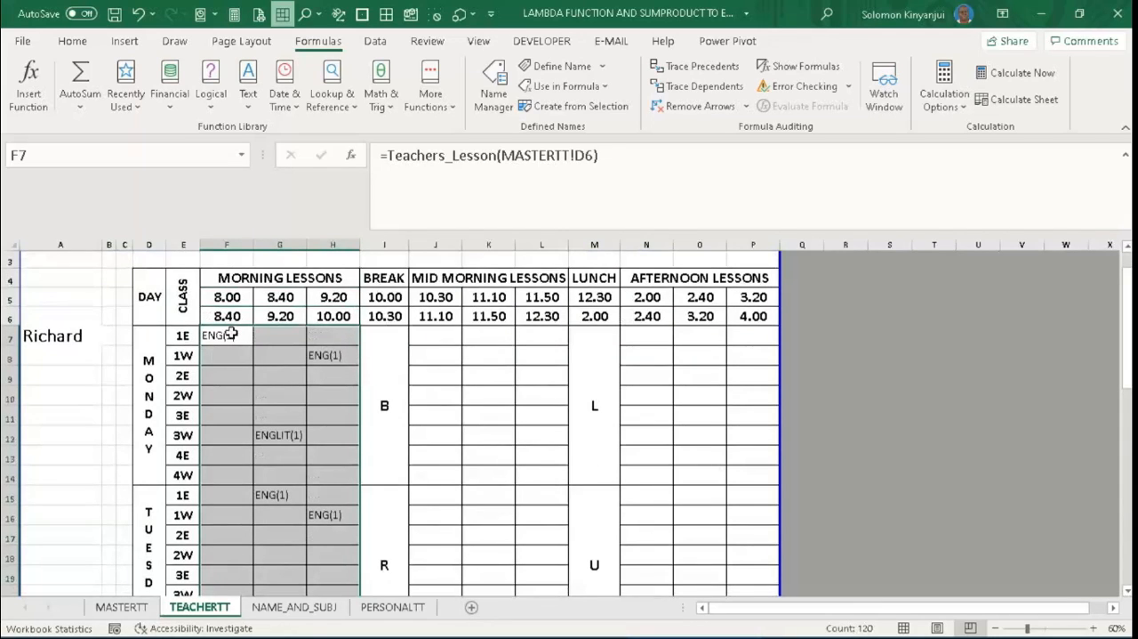
- Copy the morning lesson formulas into the mid-morning and afternoon lesson blocks starting at J7 and N7
{"action": "key", "text": "ctrl+c"}
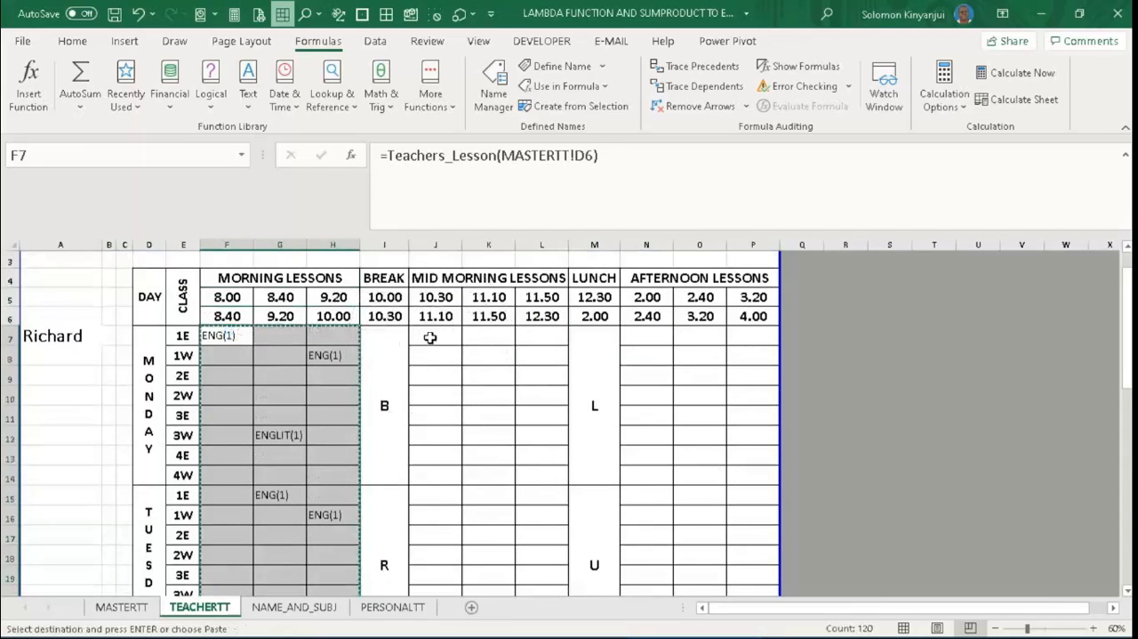
{"action": "left_click", "coordinate": [430, 336]}
{"action": "left_click", "coordinate": [649, 335], "text": "ctrl"}
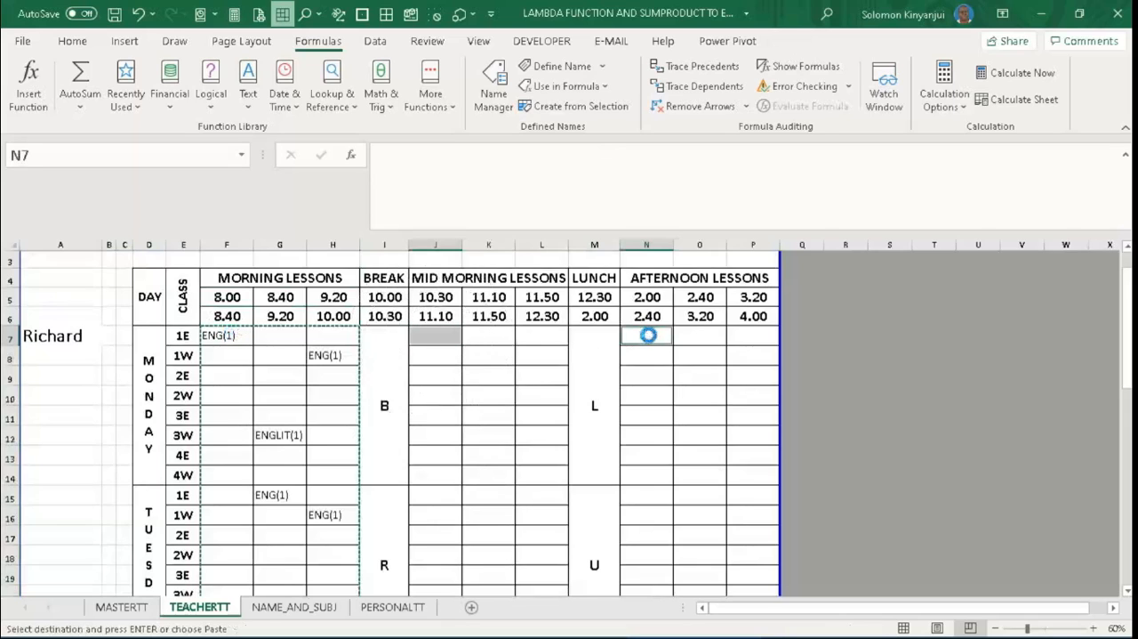
{"action": "key", "text": "ctrl+v"}
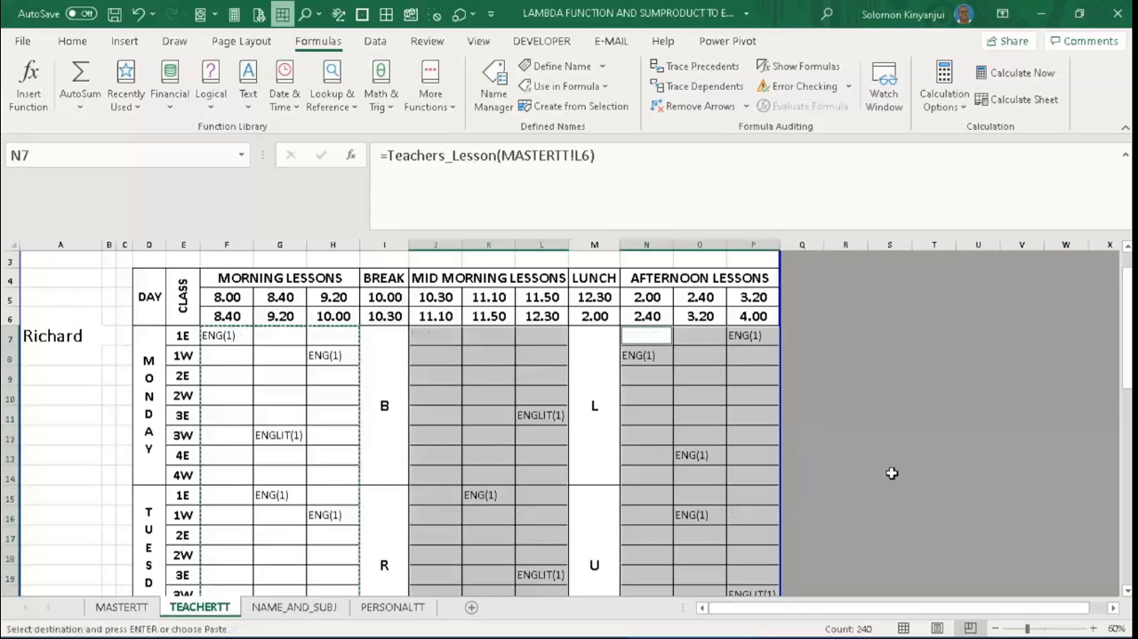
{"action": "left_click", "coordinate": [1127, 592]}
{"action": "left_click", "coordinate": [1128, 592]}
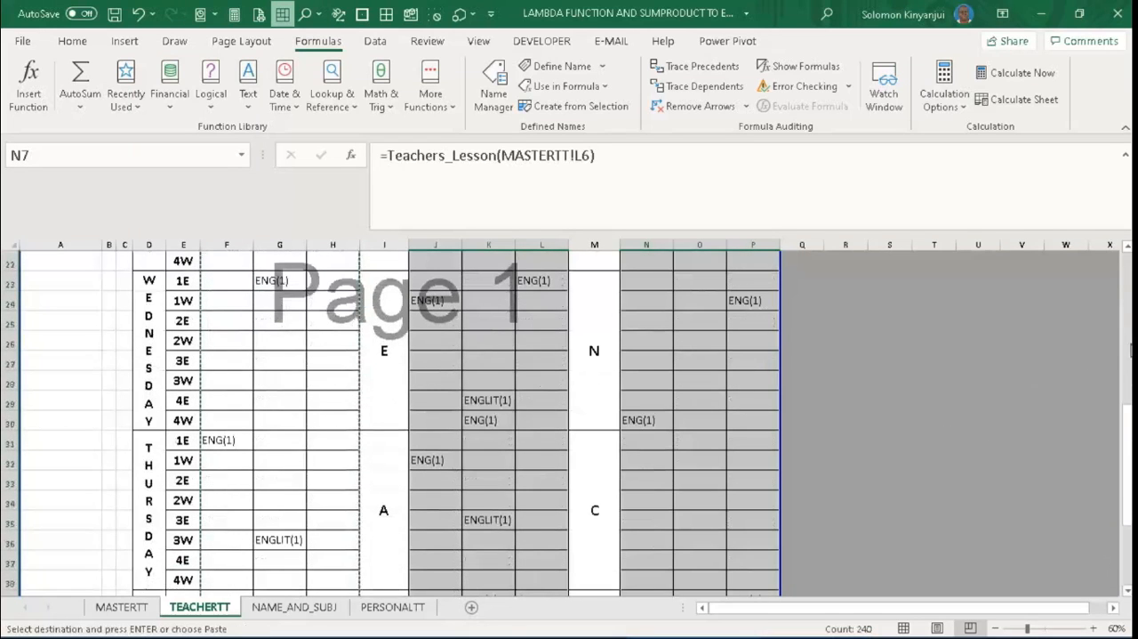
{"action": "left_click", "coordinate": [736, 183]}
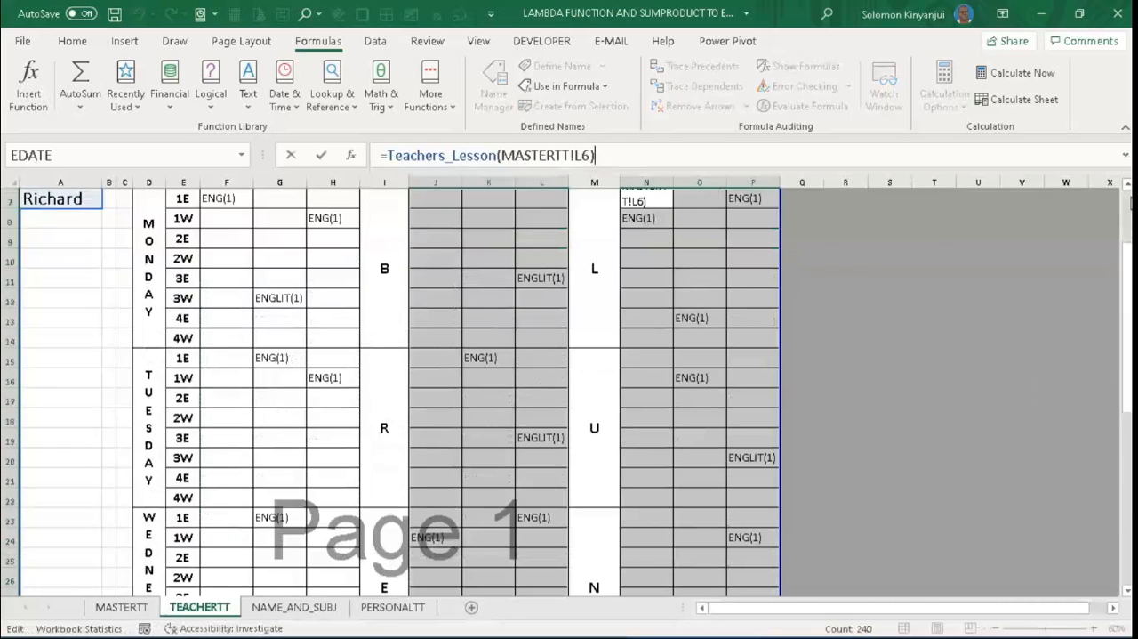
{"action": "scroll", "coordinate": [1130, 212], "scroll_direction": "up", "scroll_amount": 2}
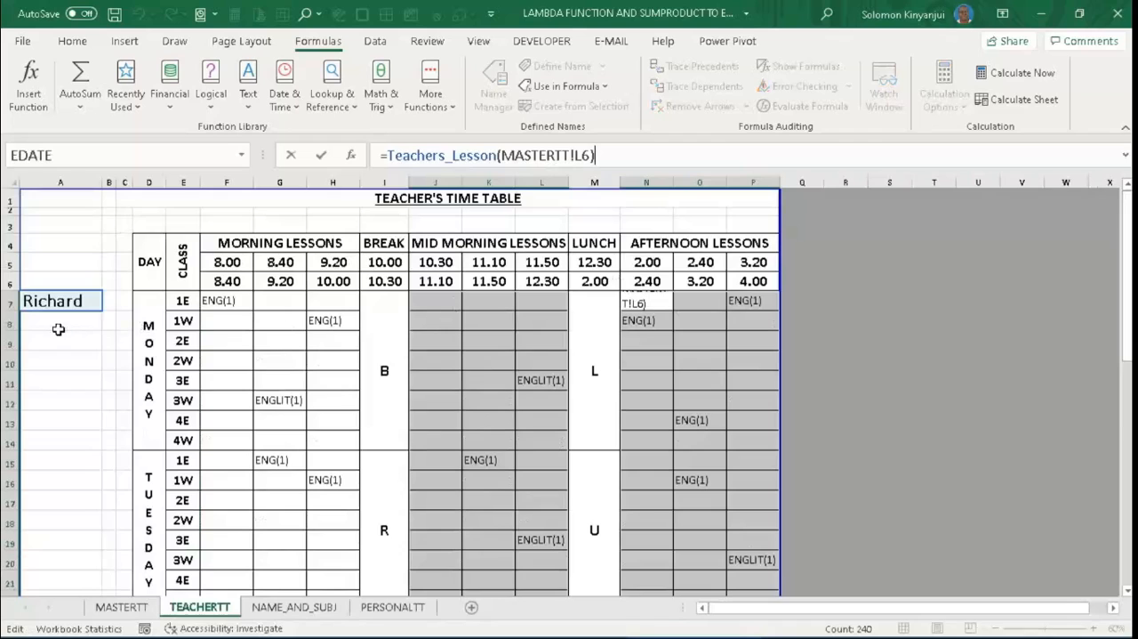
{"action": "key", "text": "Return"}
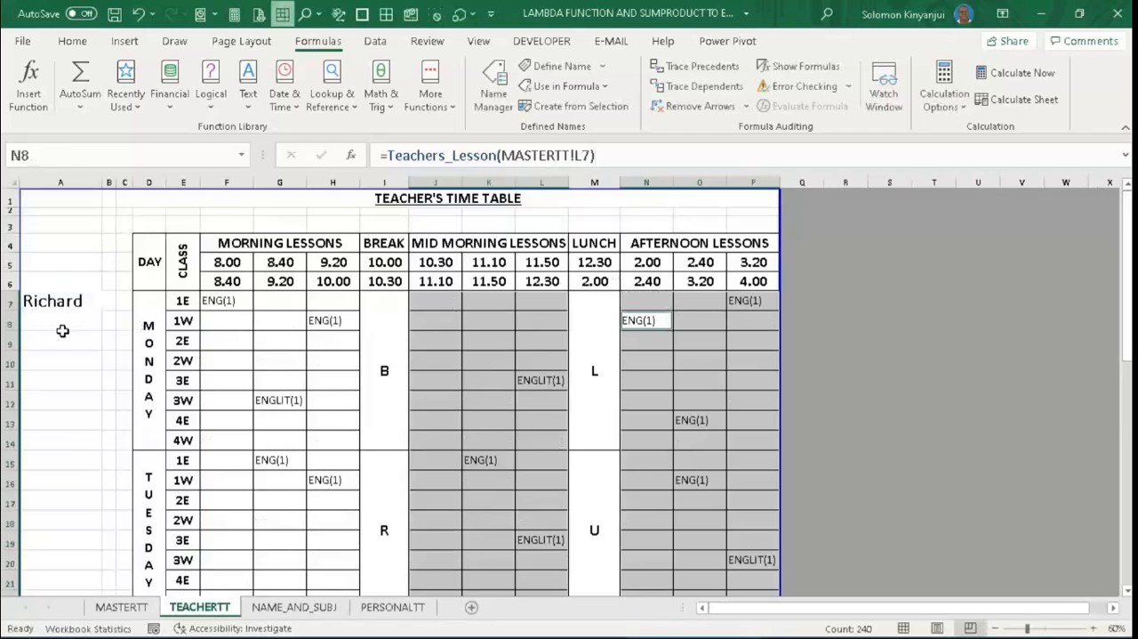
- Enter the name of the teacher with code 8 in A7 and check that teacher's subjects on the NAME_AND_SUBJ sheet
{"action": "left_click", "coordinate": [72, 301]}
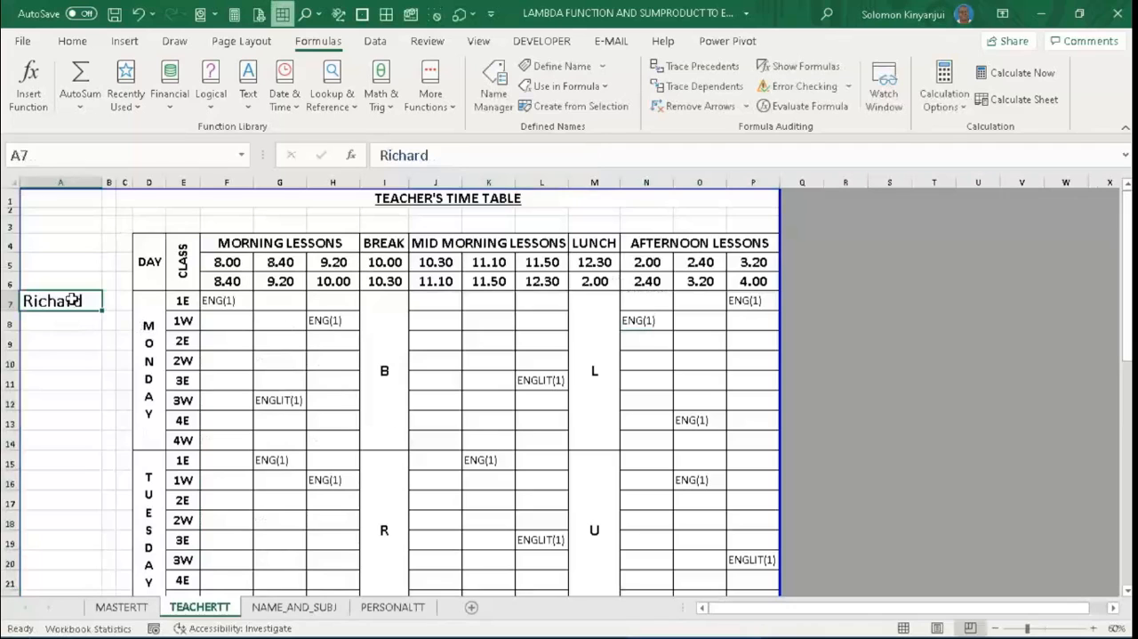
{"action": "type", "text": "Faith"}
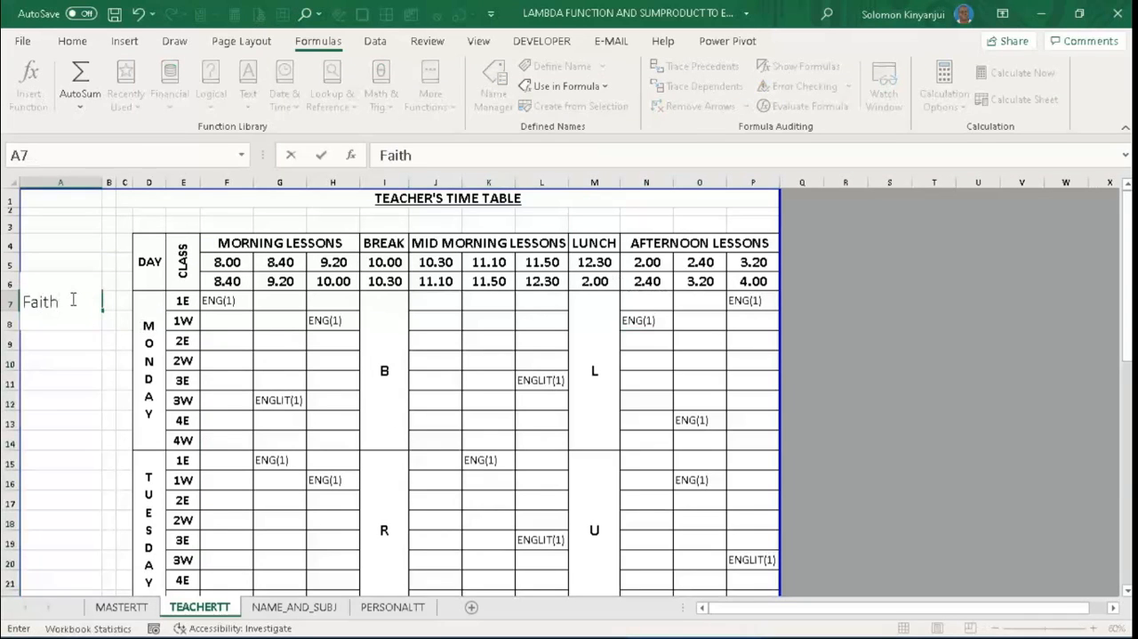
{"action": "key", "text": "Return"}
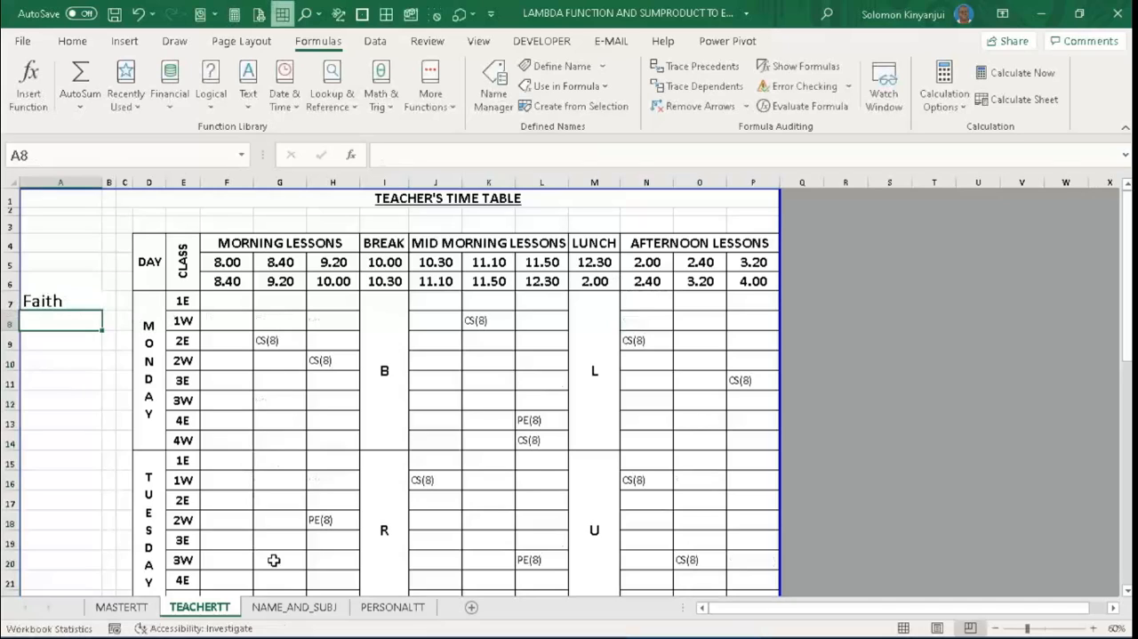
{"action": "left_click", "coordinate": [298, 609]}
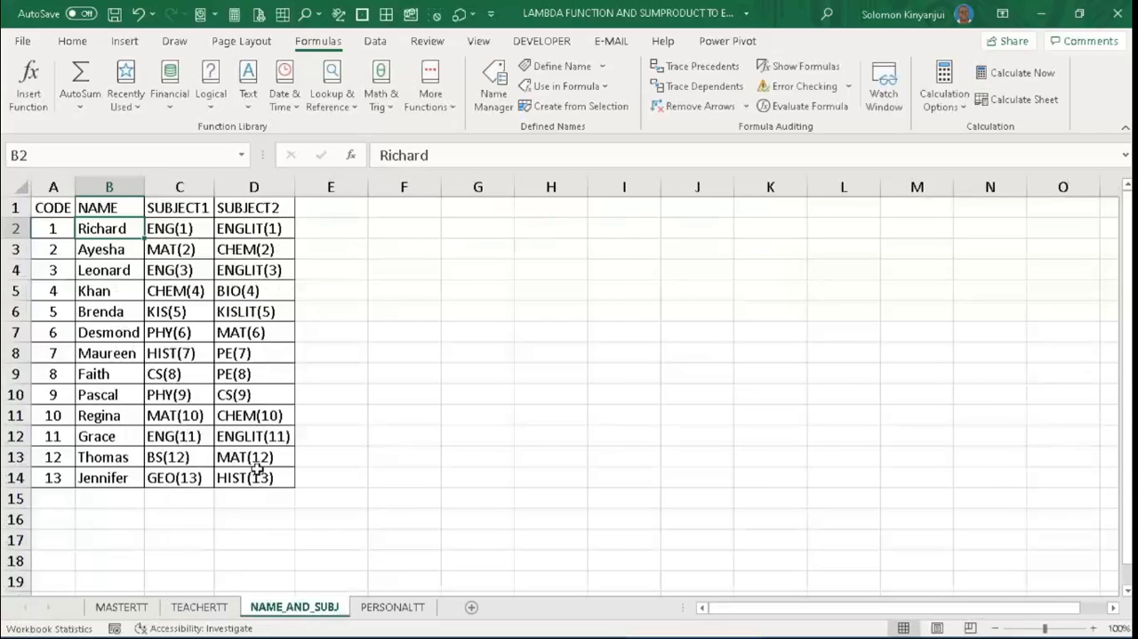
{"action": "left_click", "coordinate": [190, 607]}
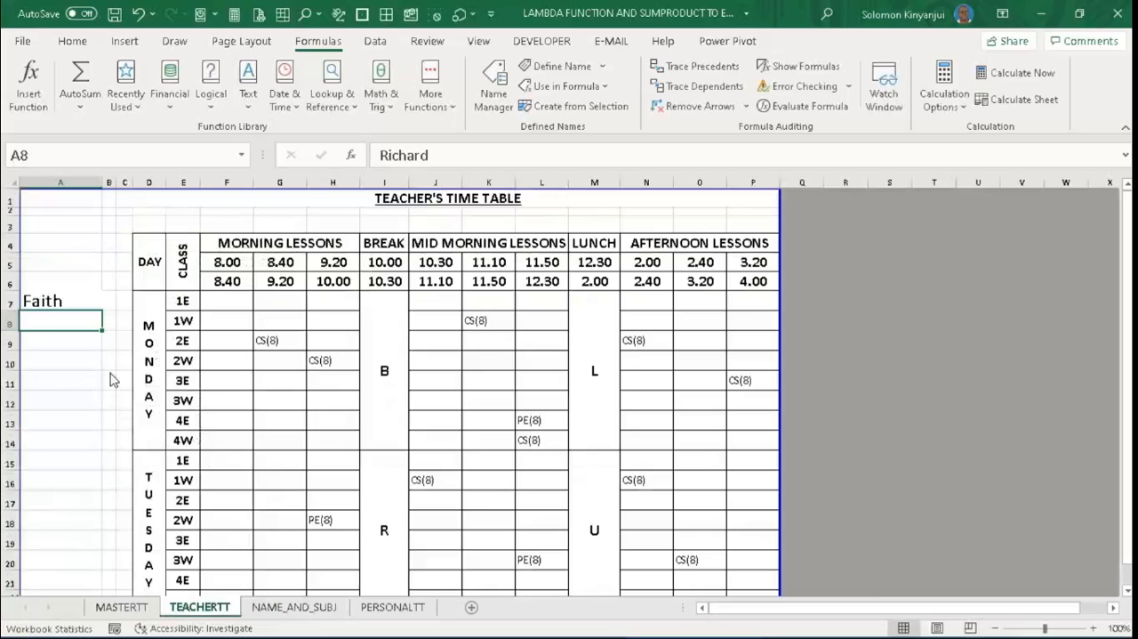
- Replace the teacher's name in A7 with that of the teacher with code 5
{"action": "left_click", "coordinate": [43, 302]}
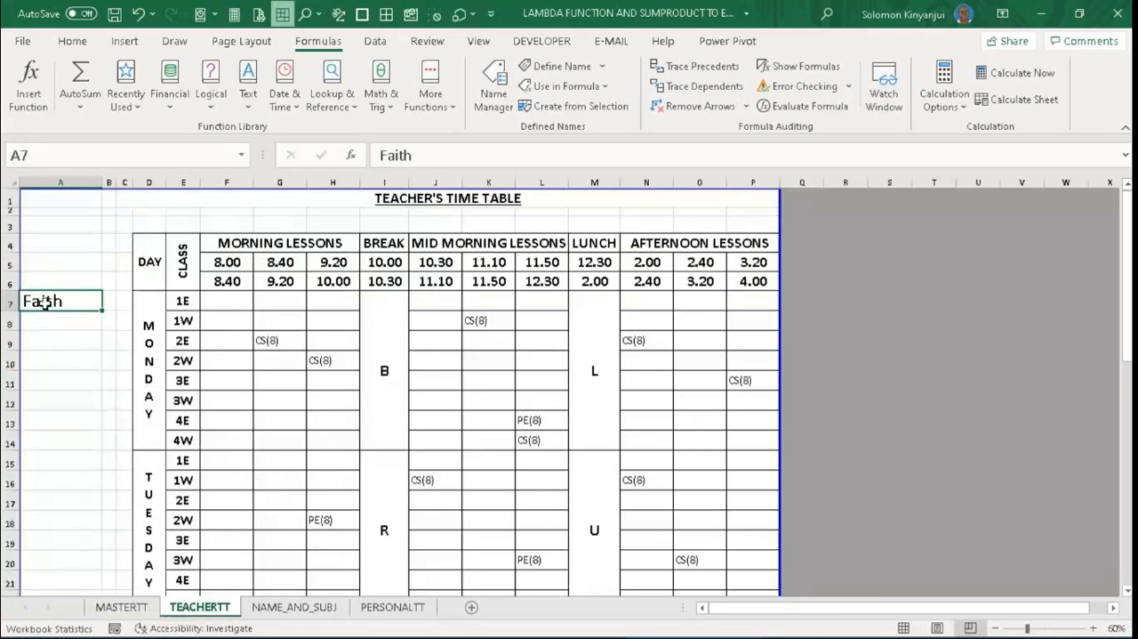
{"action": "type", "text": "Brenda"}
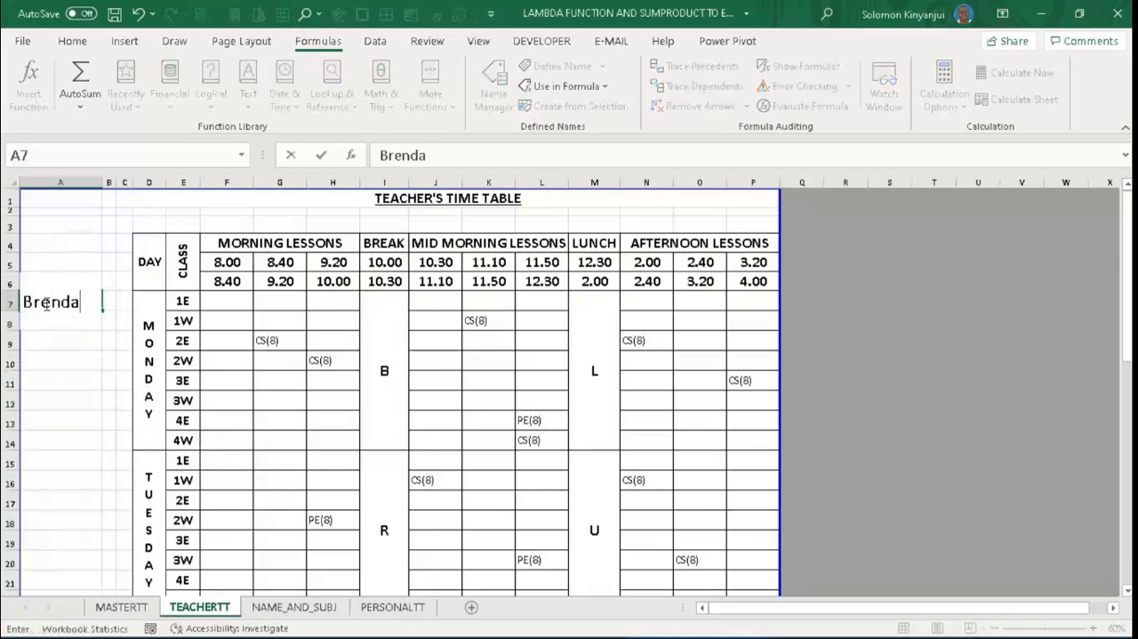
{"action": "key", "text": "Return"}
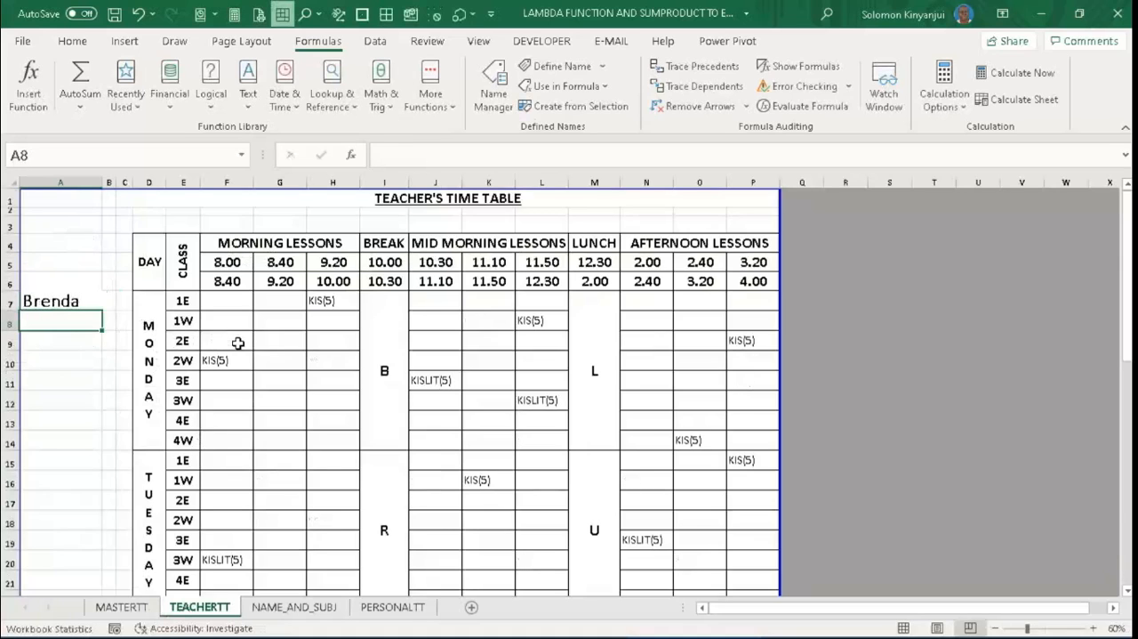
- Set the teacher's name in A7 to that of the teacher with code 2
{"action": "left_click", "coordinate": [61, 300]}
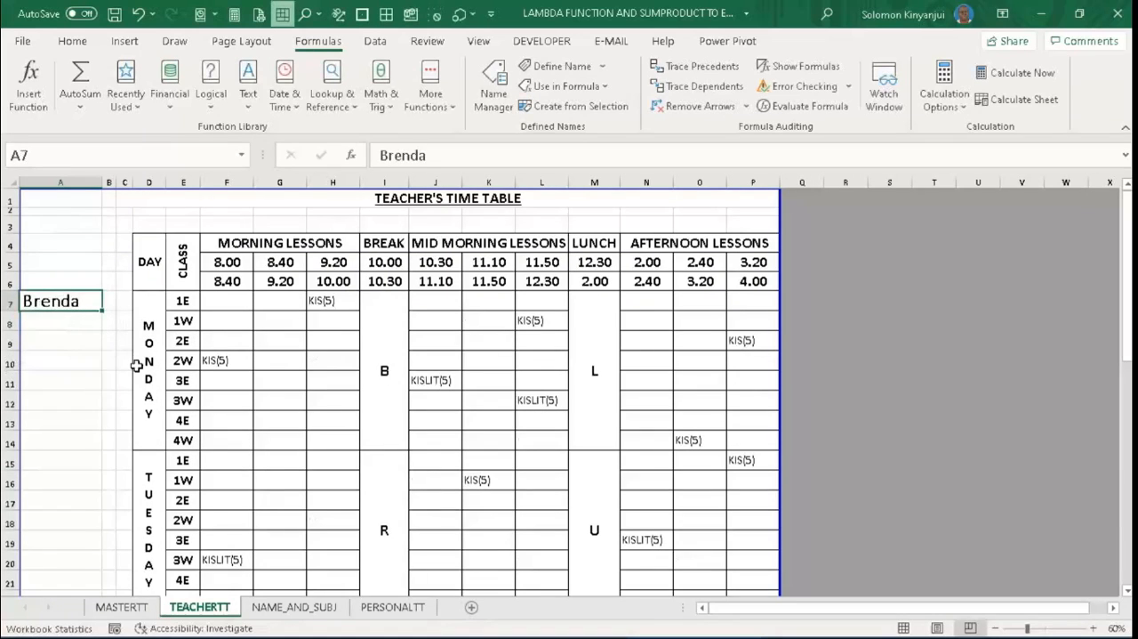
{"action": "type", "text": "Aye"}
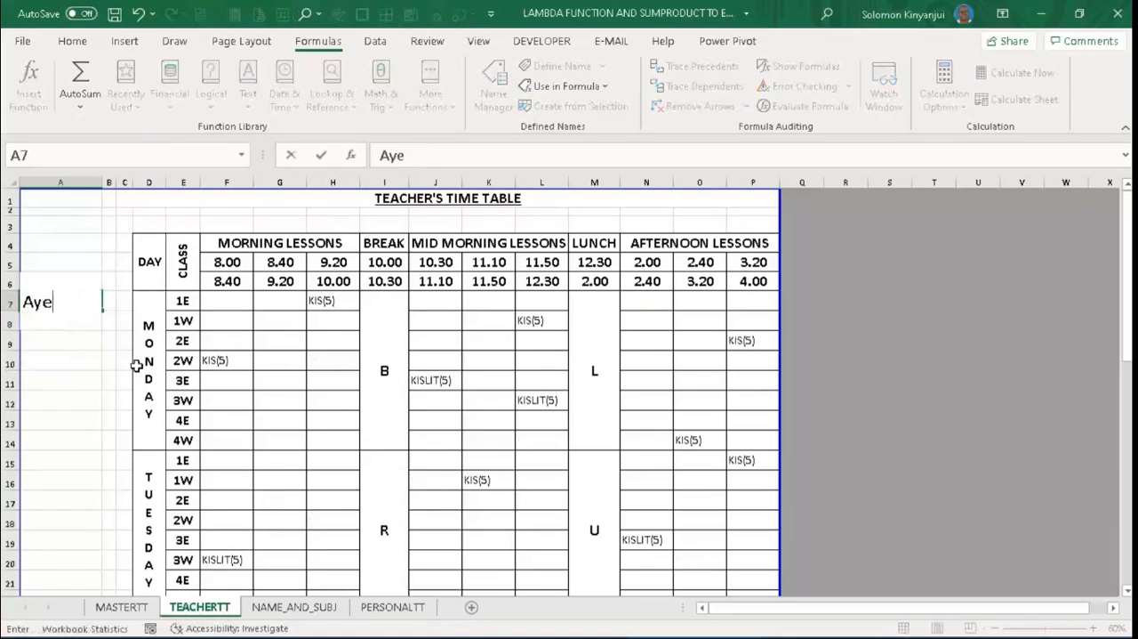
{"action": "type", "text": "s ha"}
{"action": "key", "text": "Return"}
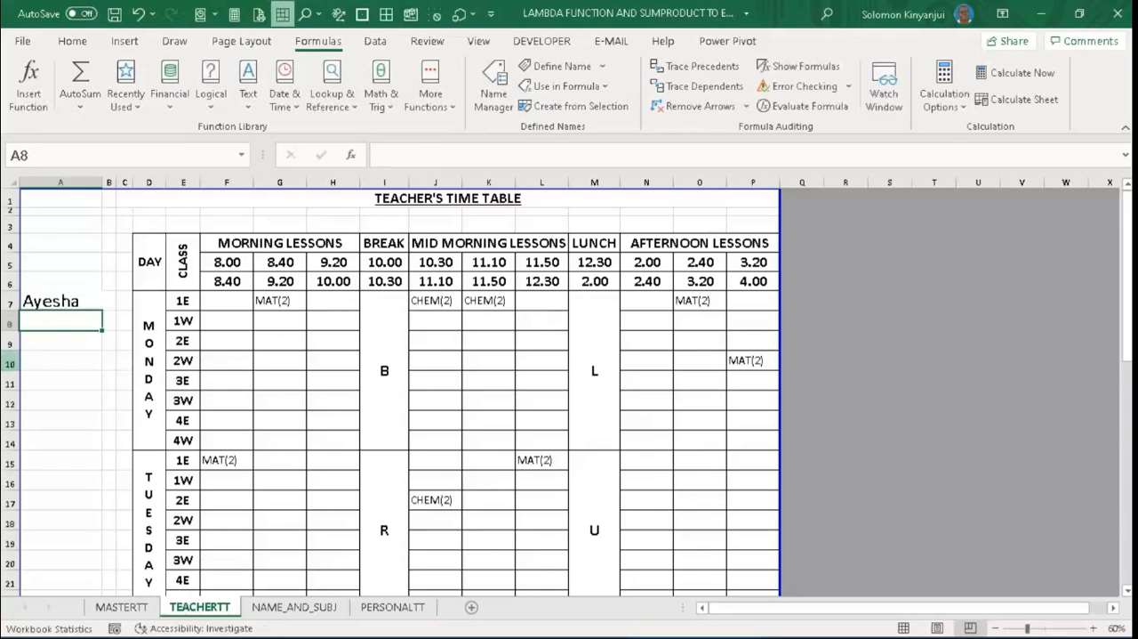
- Switch from the TEACHERTT timetable to the PERSONALTT sheet
{"action": "left_click", "coordinate": [88, 343]}
{"action": "left_click", "coordinate": [320, 378]}
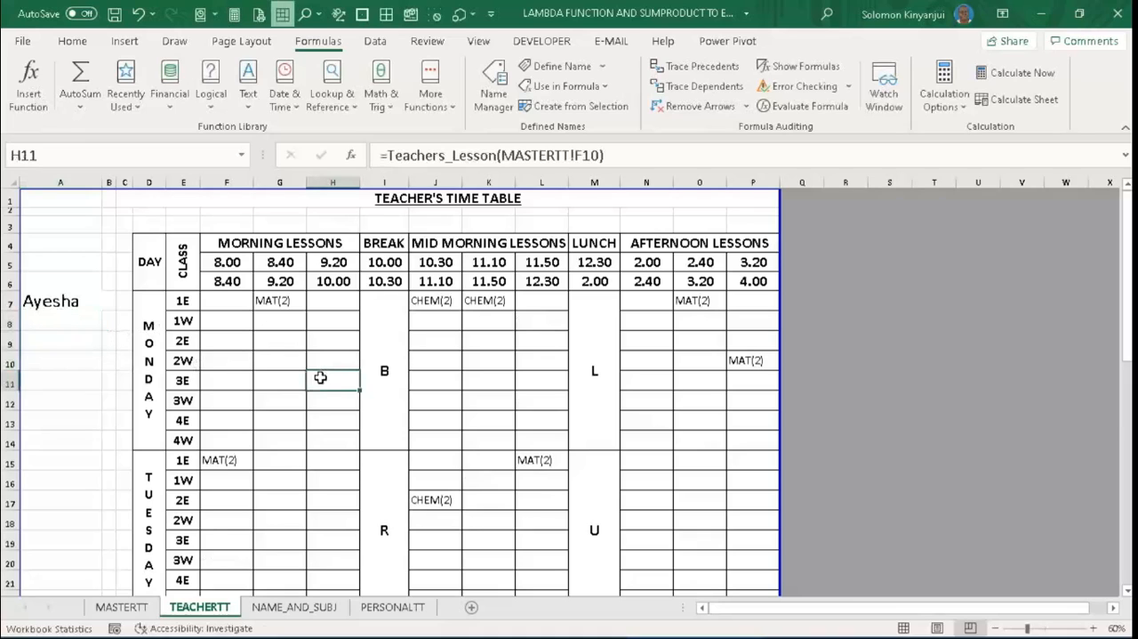
{"action": "left_click", "coordinate": [389, 607]}
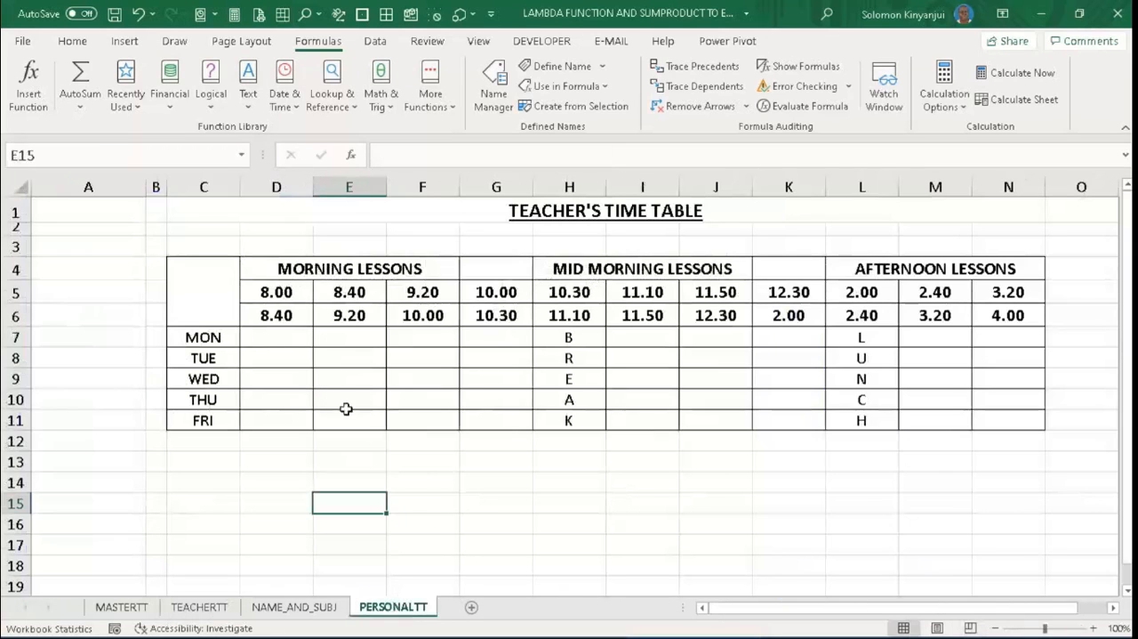
- Enter =CONCAT(TEACHERTT!F7:F14) in D7 of PERSONALTT to combine Monday's 8.00–8.40 lessons from all classes
{"action": "left_click", "coordinate": [270, 337]}
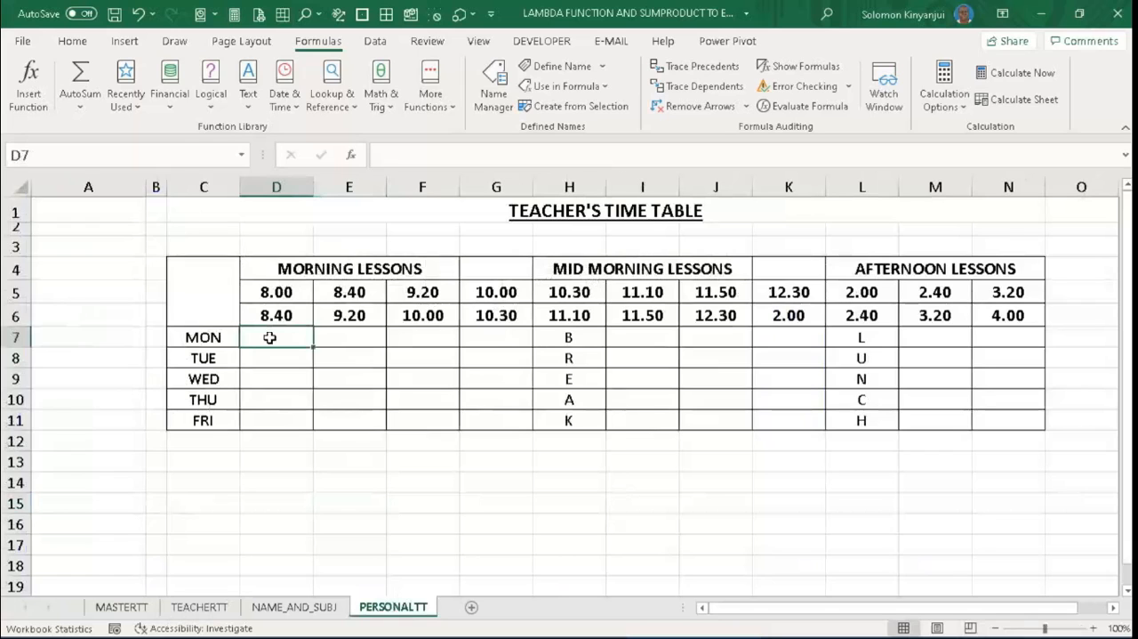
{"action": "left_click", "coordinate": [215, 592]}
{"action": "left_click", "coordinate": [217, 608]}
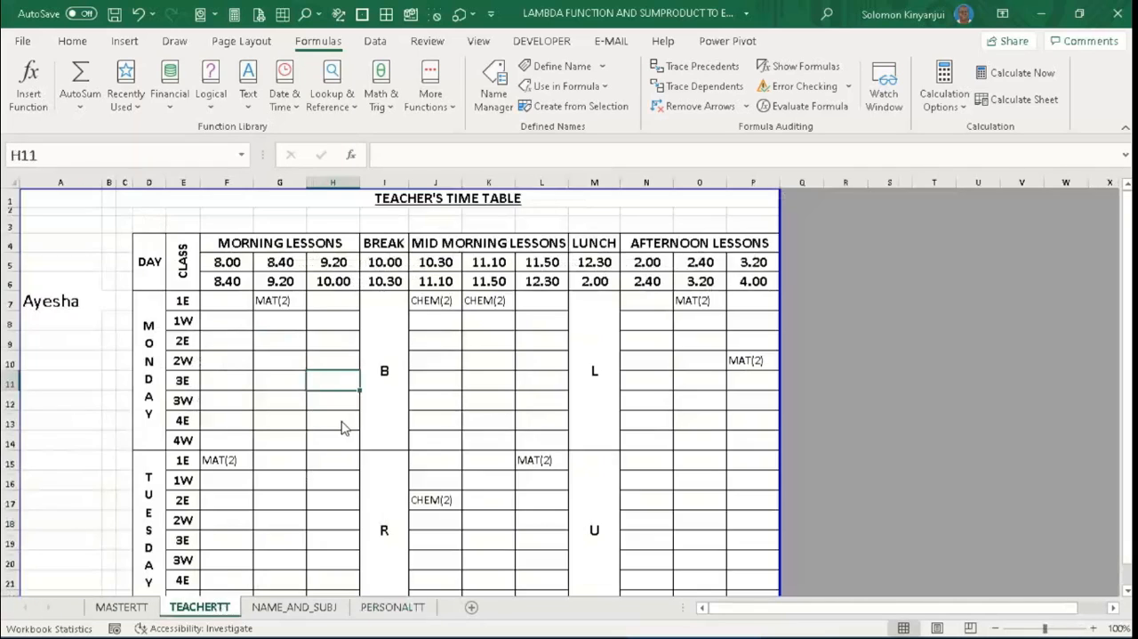
{"action": "left_click", "coordinate": [388, 609]}
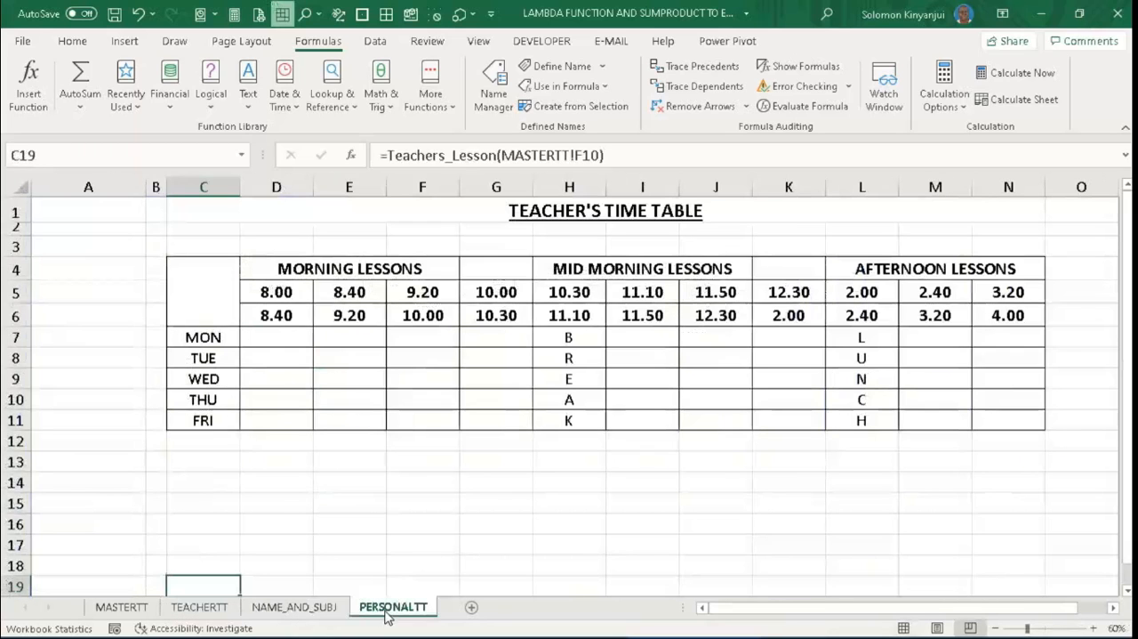
{"action": "left_click", "coordinate": [263, 334]}
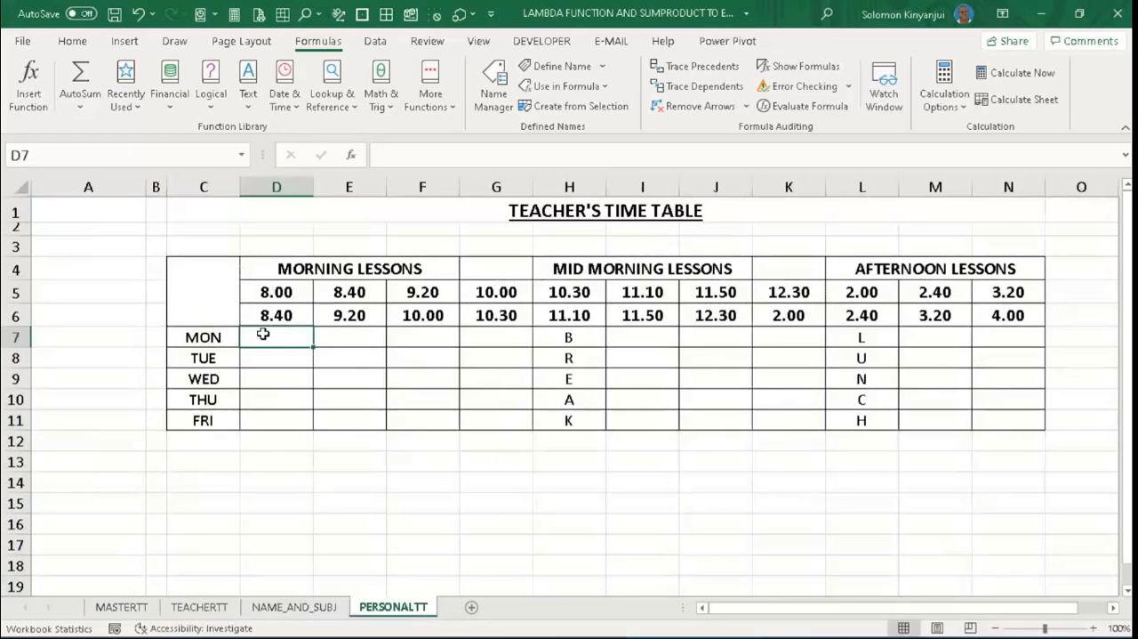
{"action": "type", "text": "="}
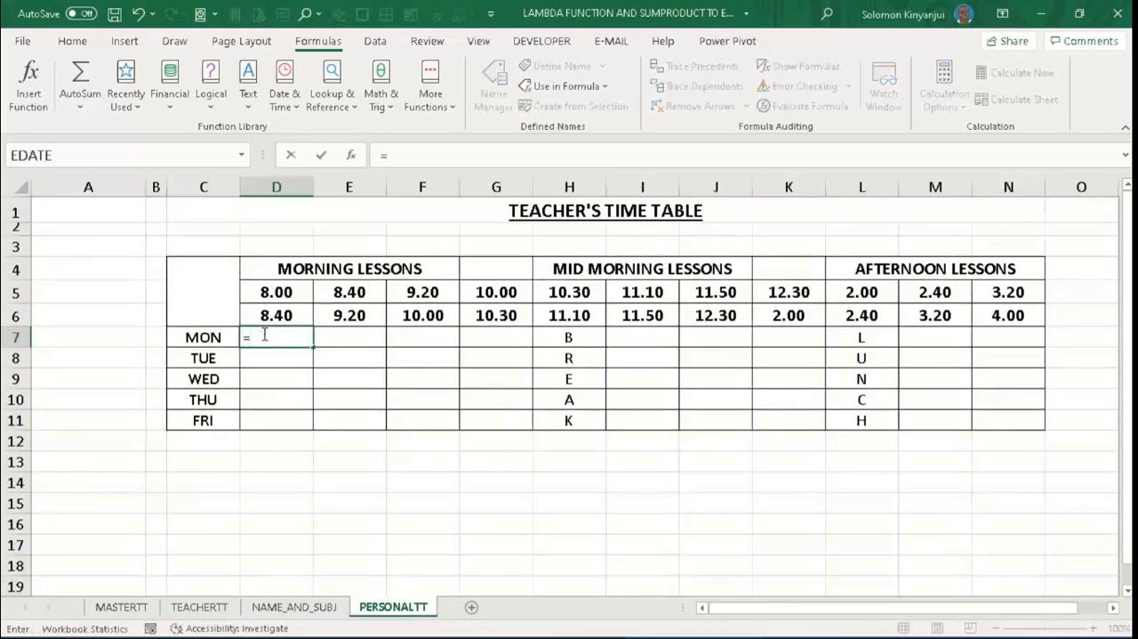
{"action": "type", "text": "concat"}
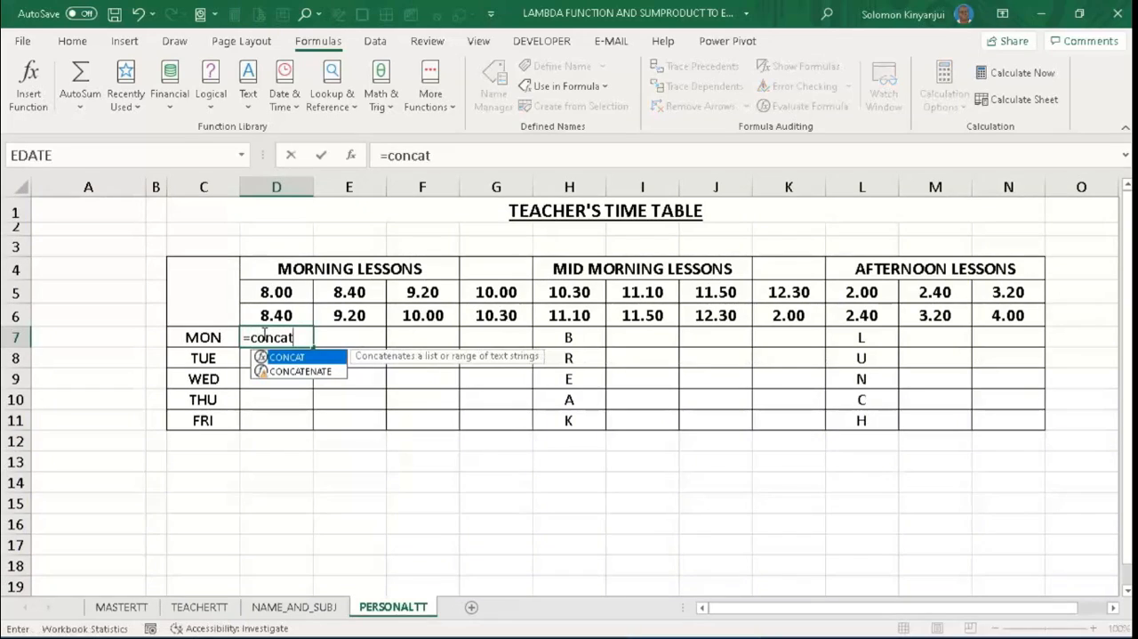
{"action": "type", "text": "("}
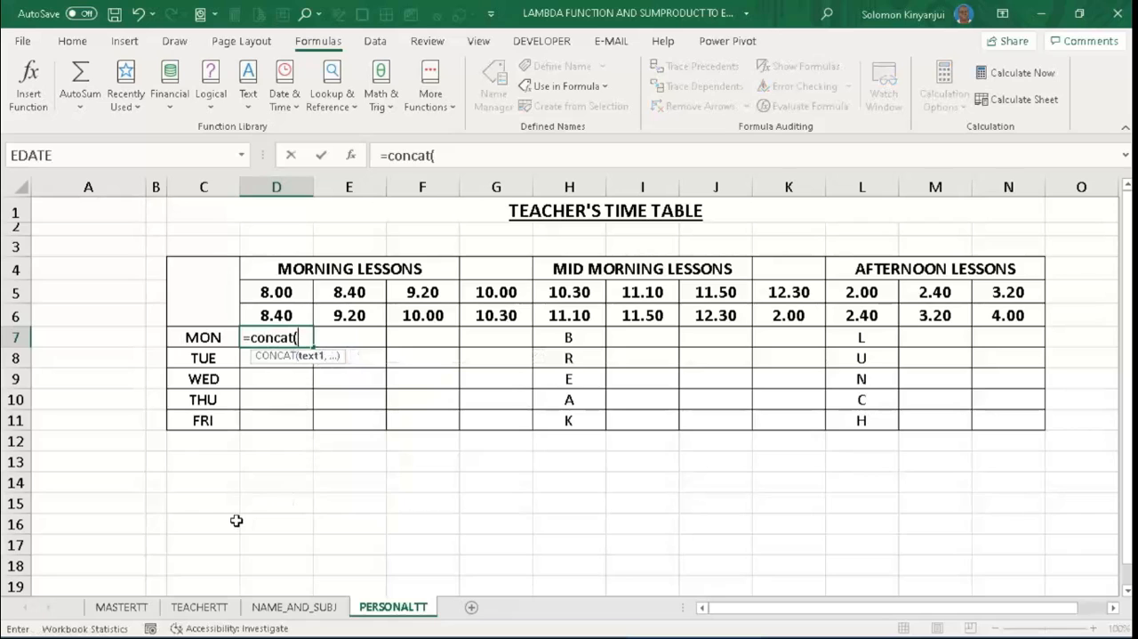
{"action": "left_click", "coordinate": [220, 608]}
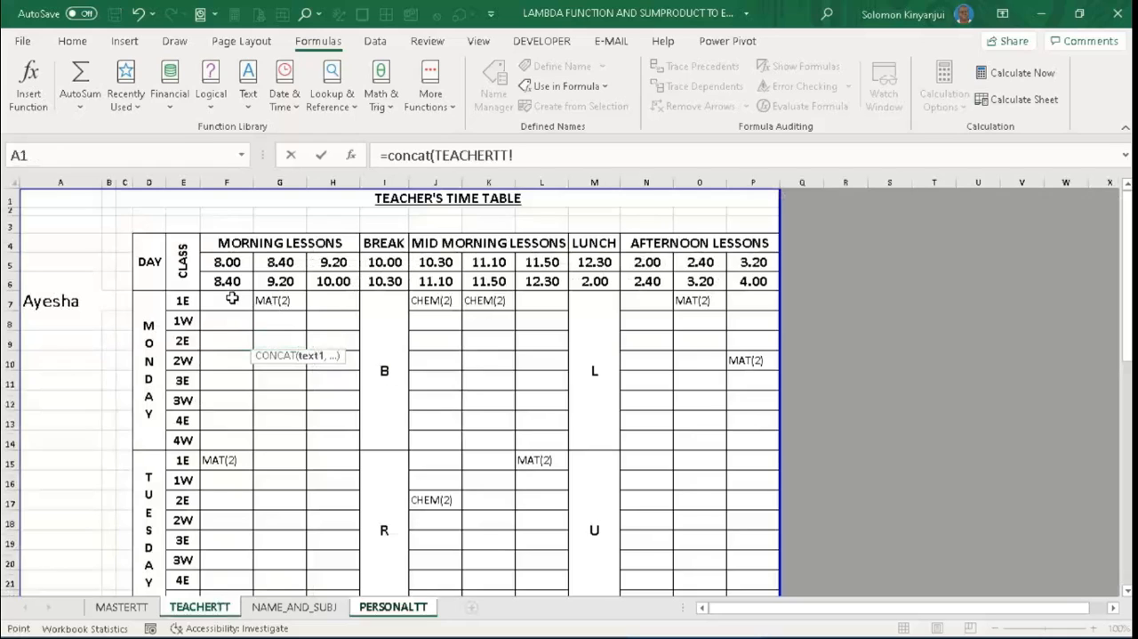
{"action": "left_click", "coordinate": [233, 298]}
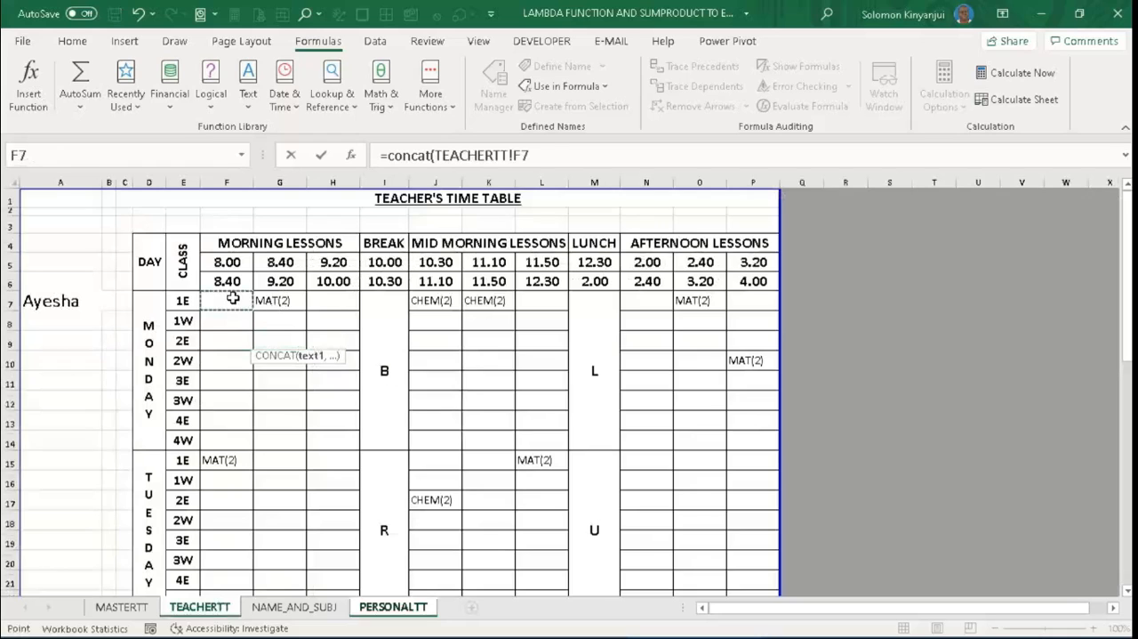
{"action": "left_click_drag", "start_coordinate": [233, 298], "coordinate": [233, 438]}
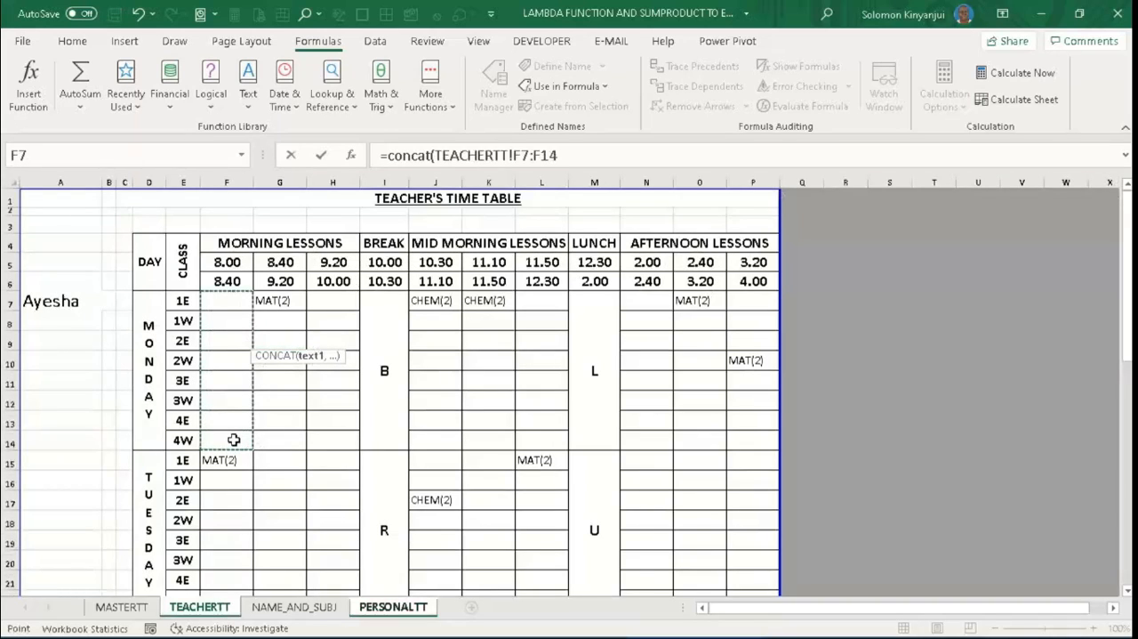
{"action": "key", "text": "Return"}
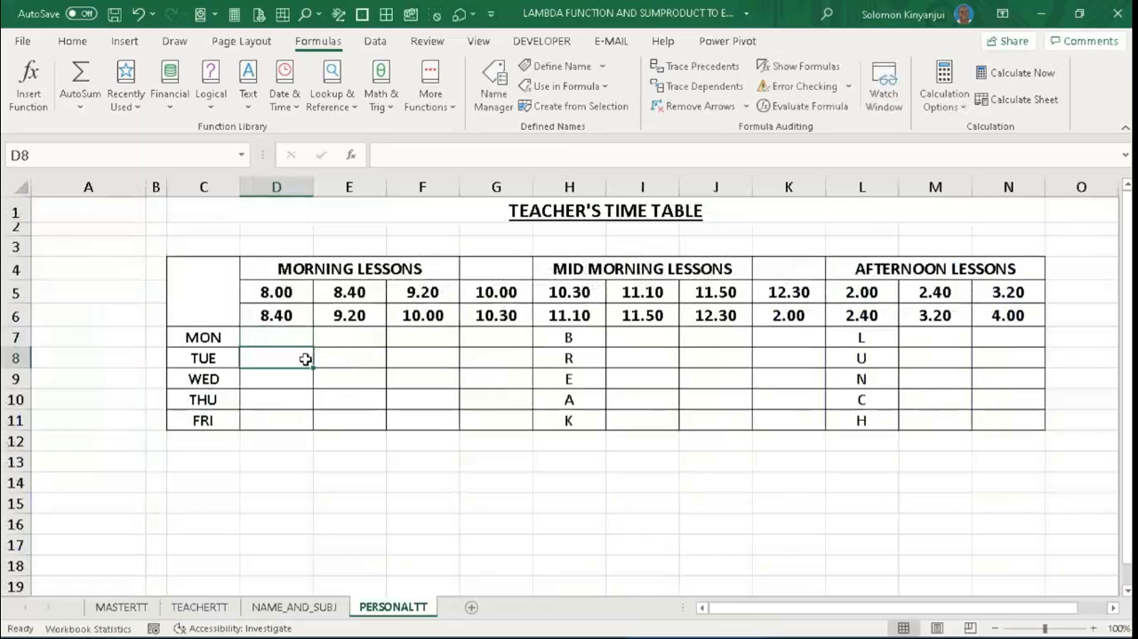
{"action": "left_click", "coordinate": [278, 336]}
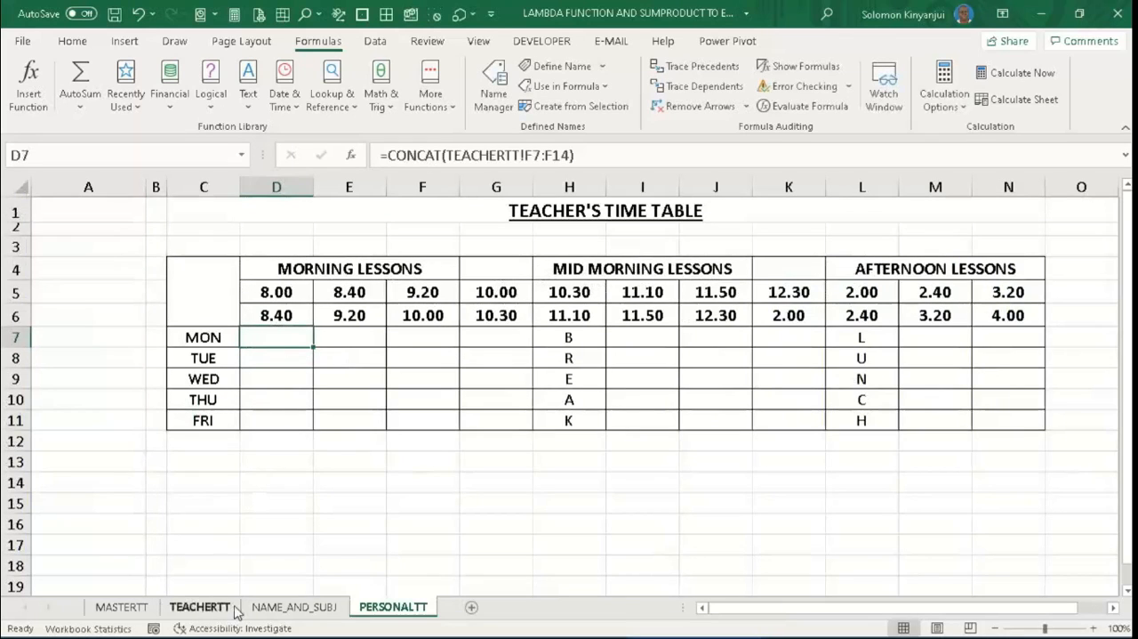
- Enter =CONCAT(TEACHERTT!F15:F22) in D8 of PERSONALTT to combine Tuesday's 8.00–8.40 lessons from the TEACHERTT sheet
{"action": "left_click", "coordinate": [201, 607]}
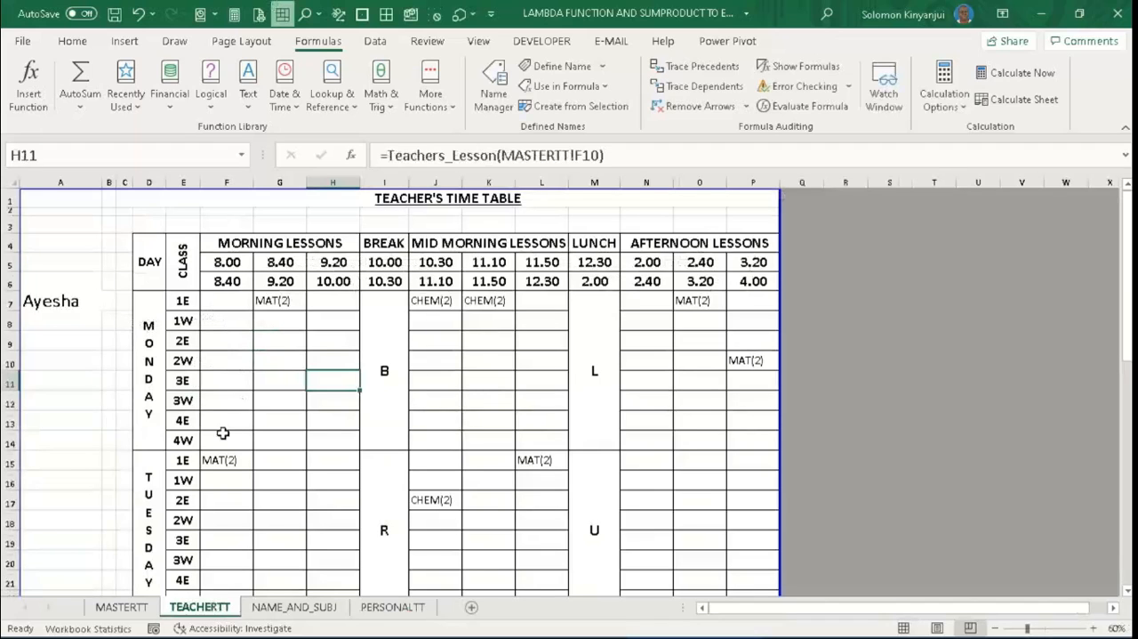
{"action": "left_click", "coordinate": [384, 606]}
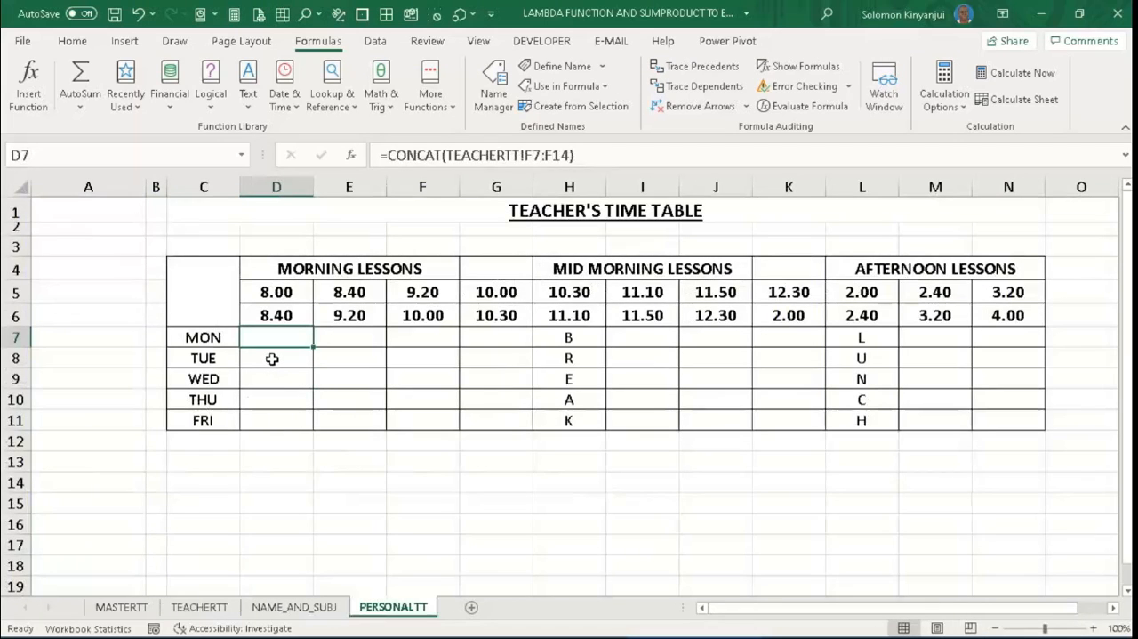
{"action": "left_click", "coordinate": [272, 359]}
{"action": "type", "text": "="}
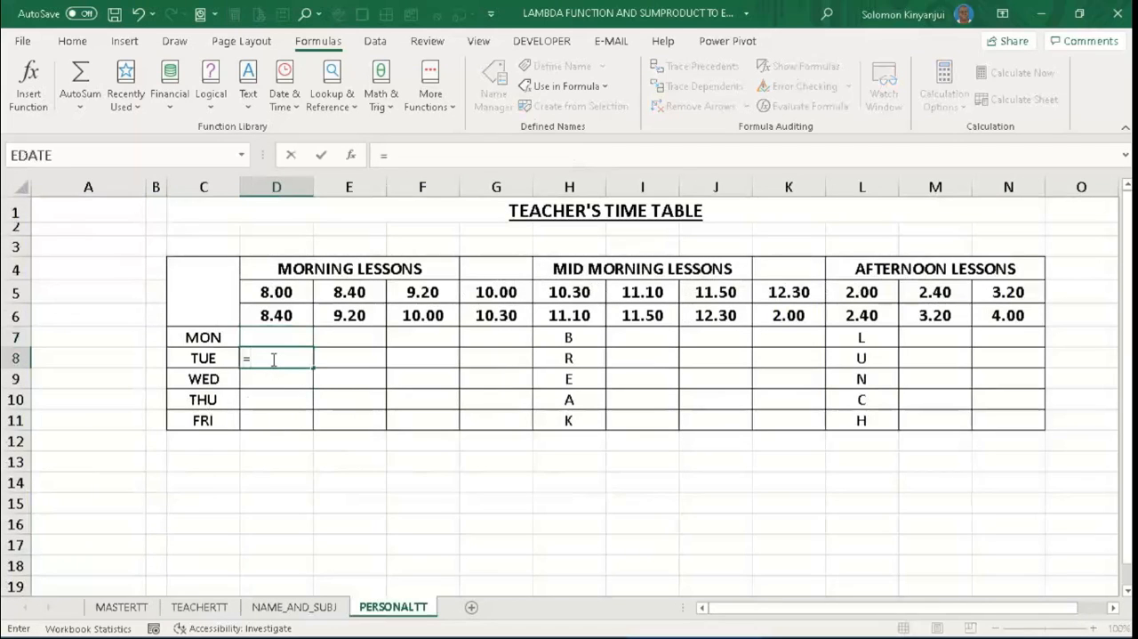
{"action": "type", "text": "con"}
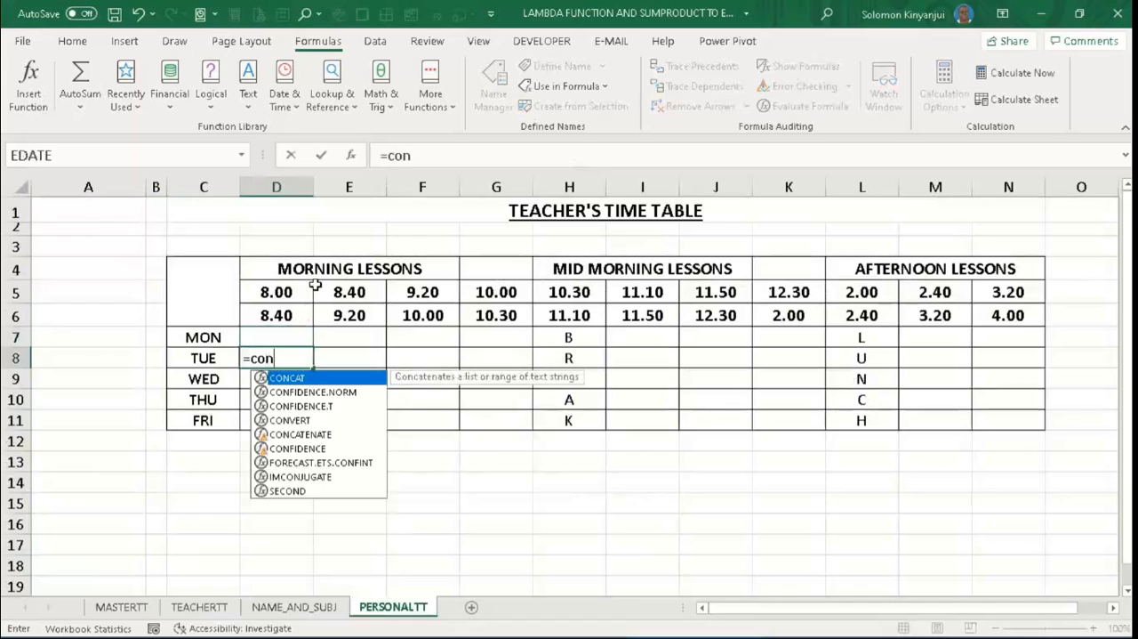
{"action": "key", "text": "Tab"}
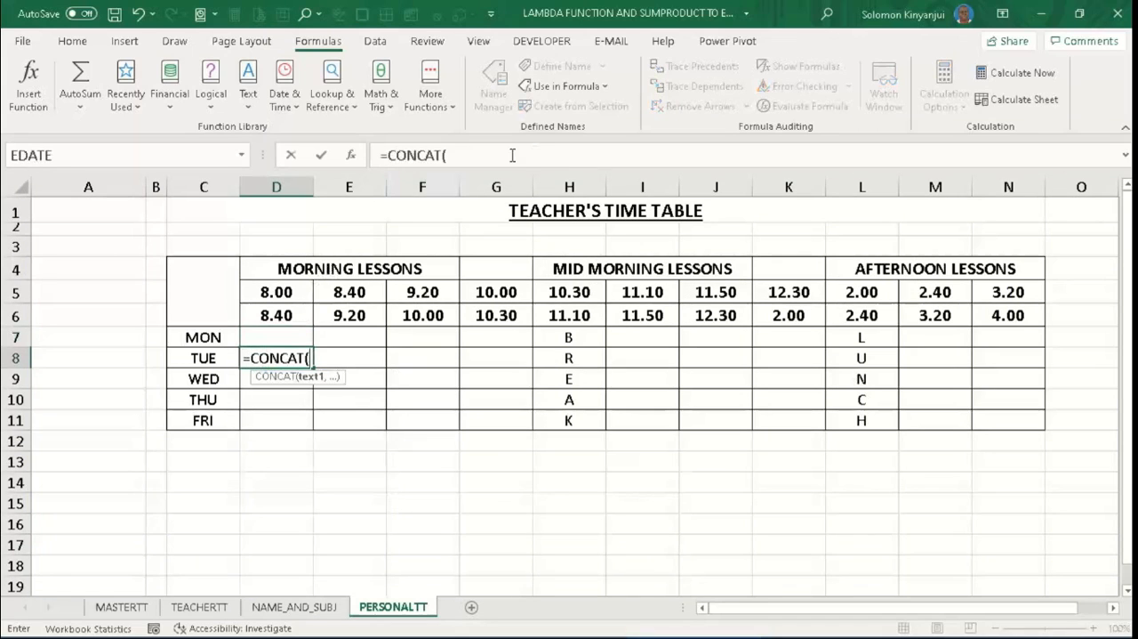
{"action": "left_click", "coordinate": [453, 158]}
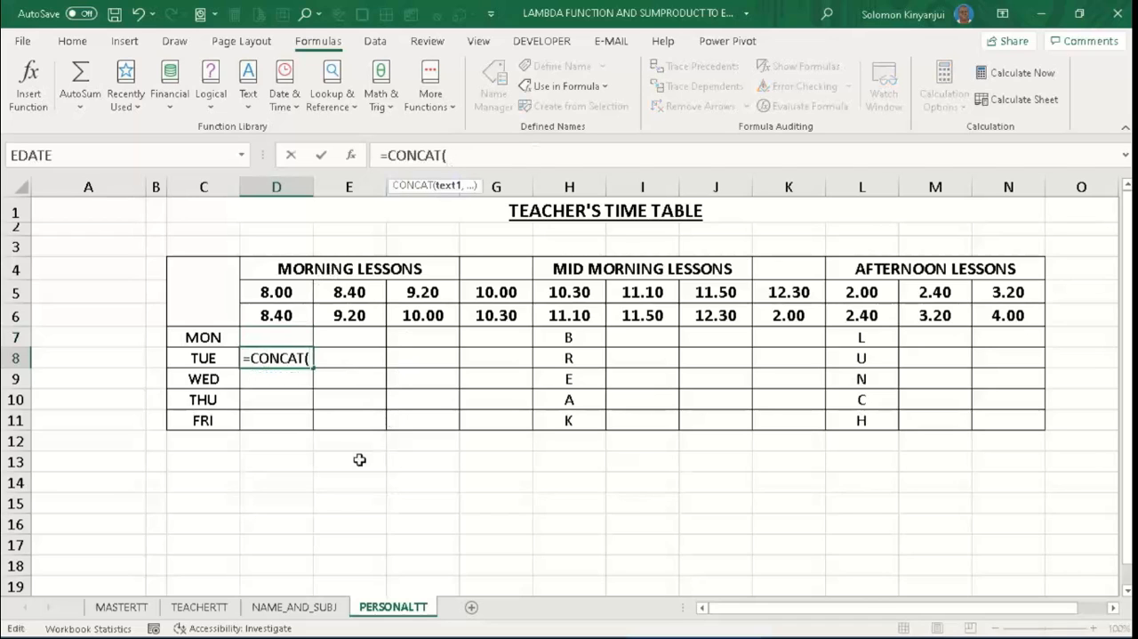
{"action": "left_click", "coordinate": [222, 611]}
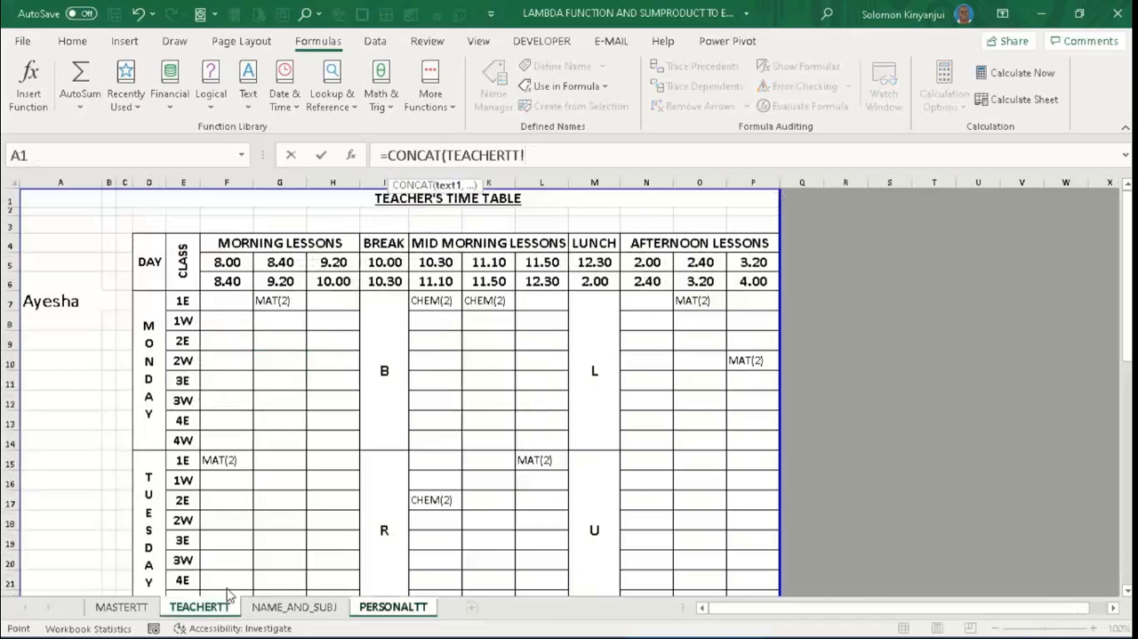
{"action": "left_click_drag", "start_coordinate": [226, 459], "coordinate": [232, 537]}
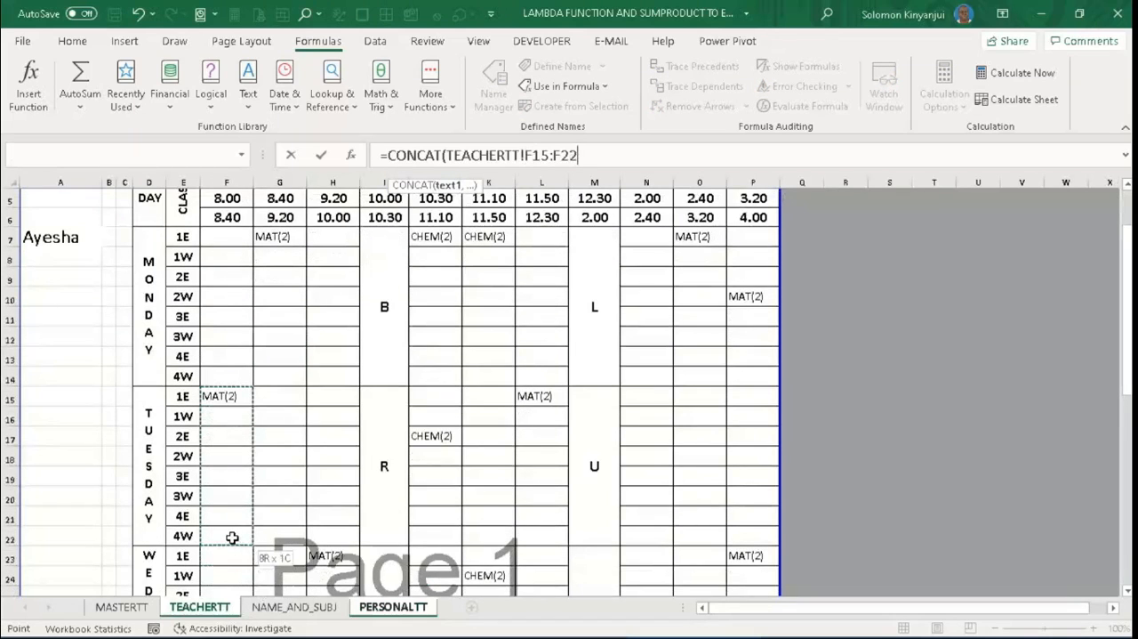
{"action": "left_click_drag", "start_coordinate": [231, 537], "coordinate": [231, 537]}
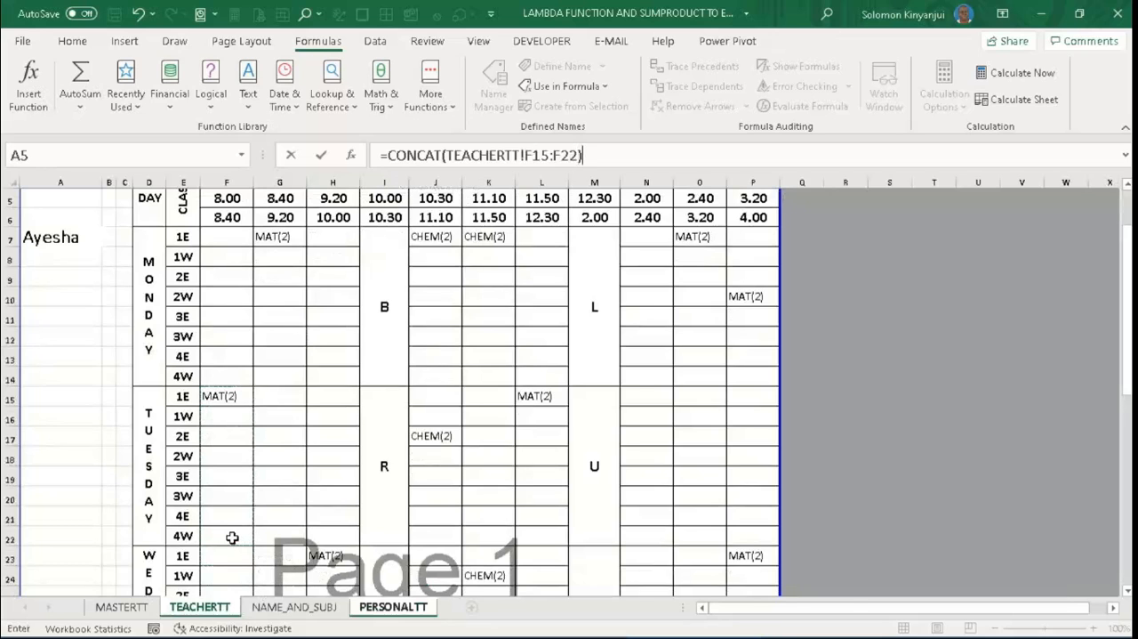
{"action": "key", "text": "Return"}
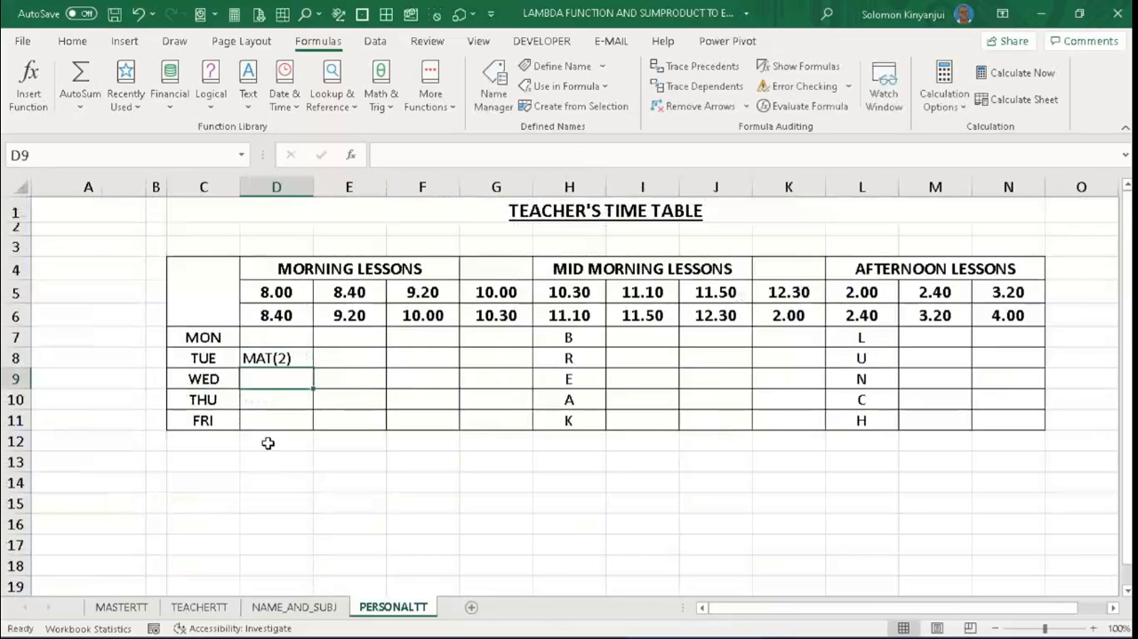
{"action": "left_click", "coordinate": [282, 358]}
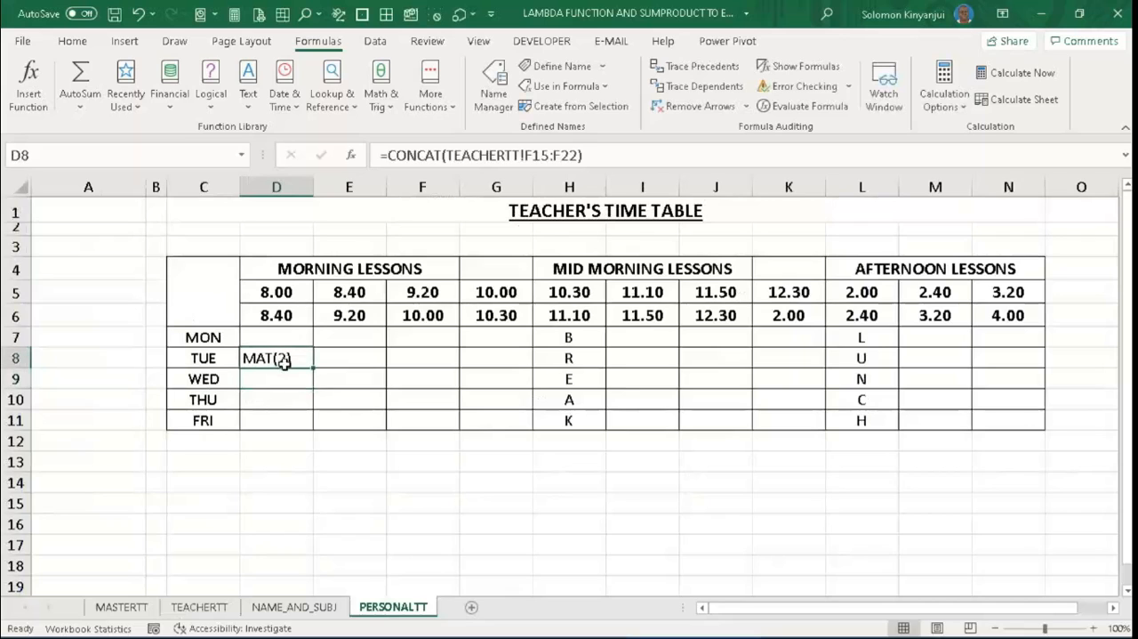
- Enter =CONCAT(TEACHERTT!F23:F30) in D9 of PERSONALTT to combine Wednesday's 8.00–8.40 lessons
{"action": "left_click", "coordinate": [285, 374]}
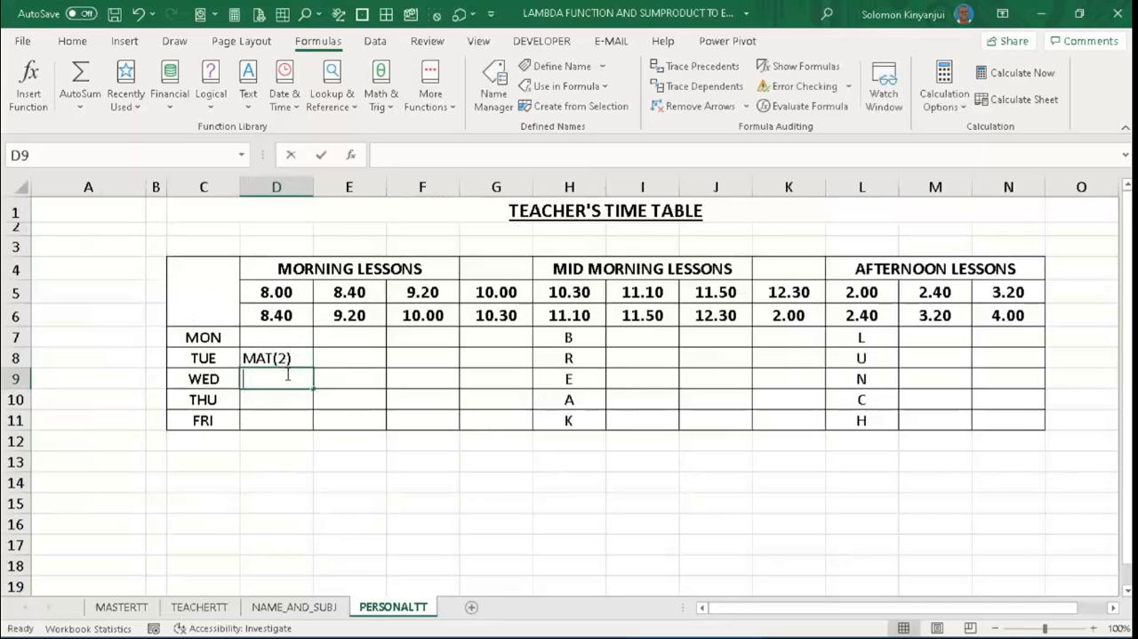
{"action": "type", "text": "=conca"}
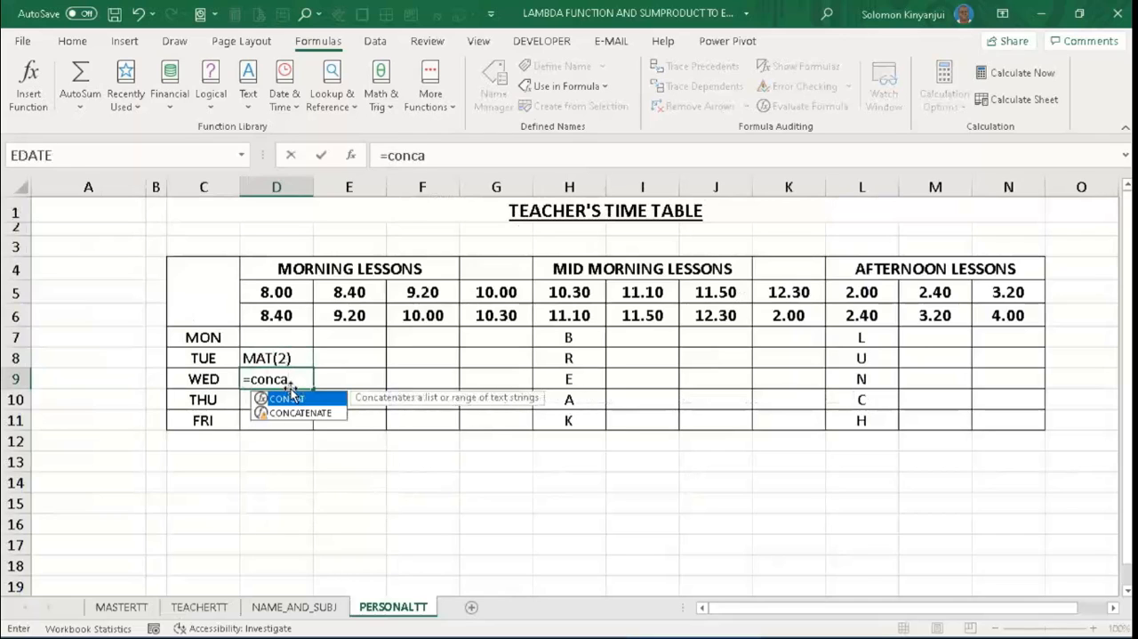
{"action": "double_click", "coordinate": [292, 395]}
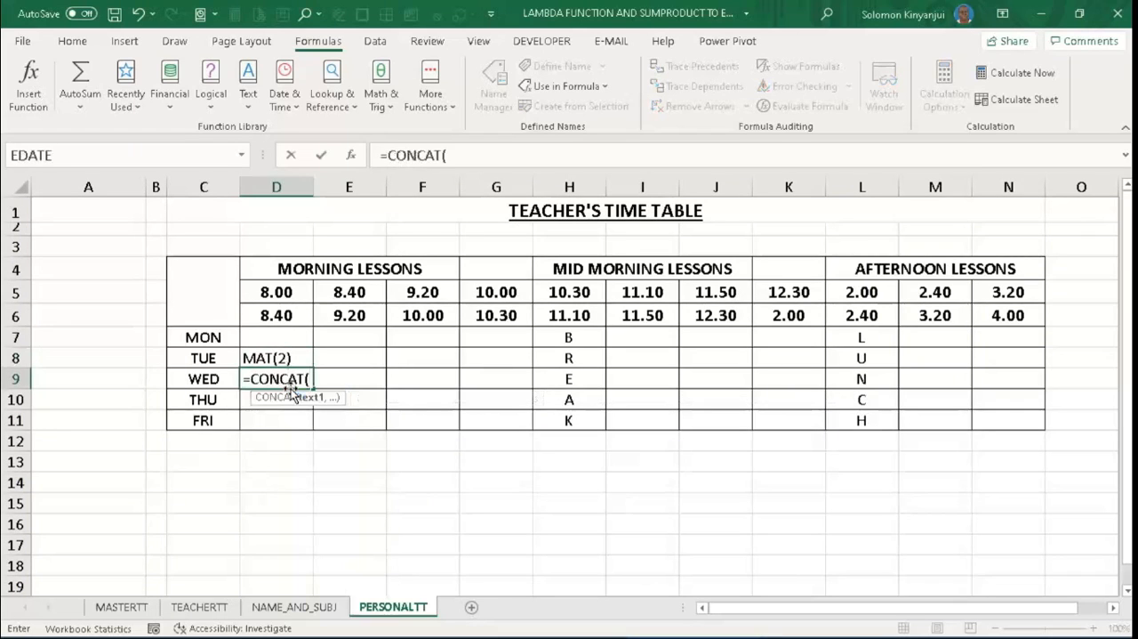
{"action": "left_click", "coordinate": [199, 606]}
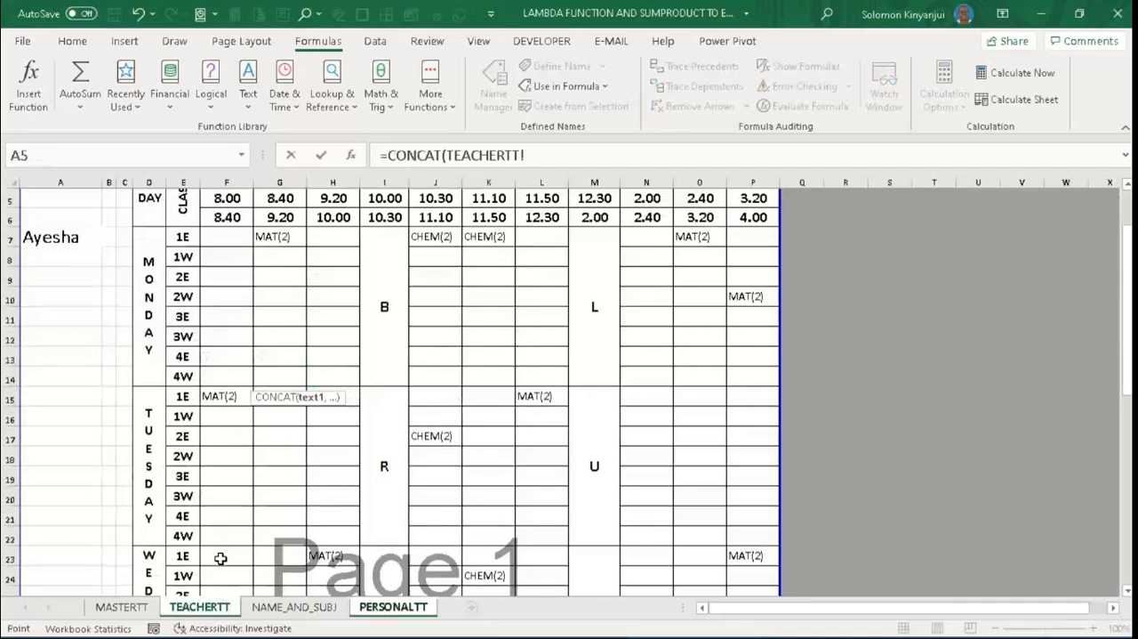
{"action": "left_click_drag", "start_coordinate": [220, 558], "coordinate": [225, 397]}
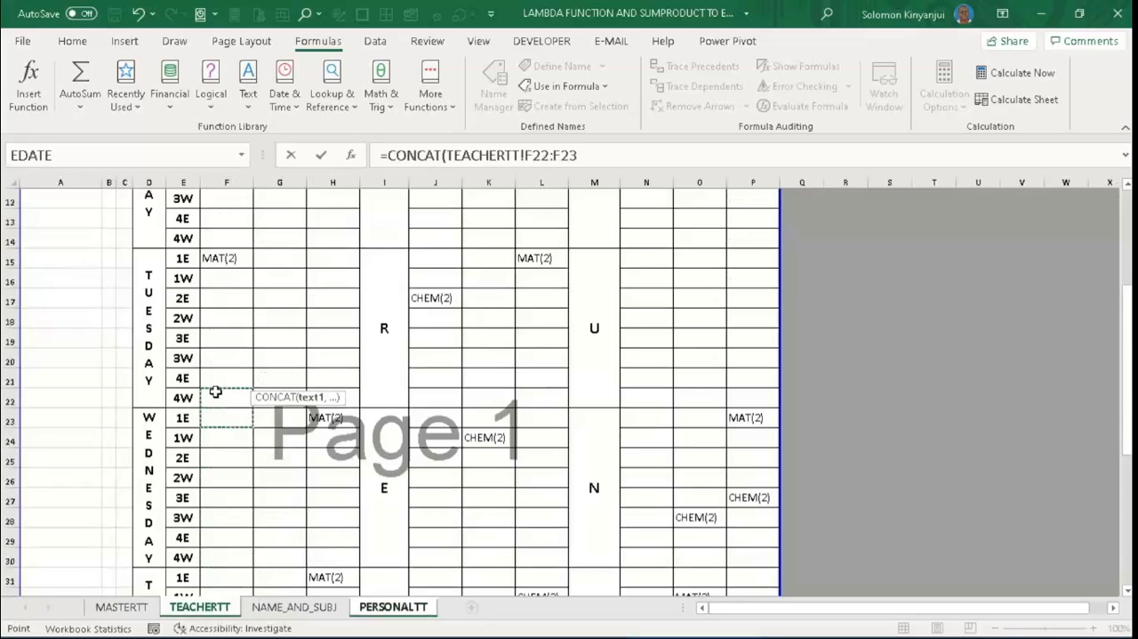
{"action": "left_click", "coordinate": [219, 418]}
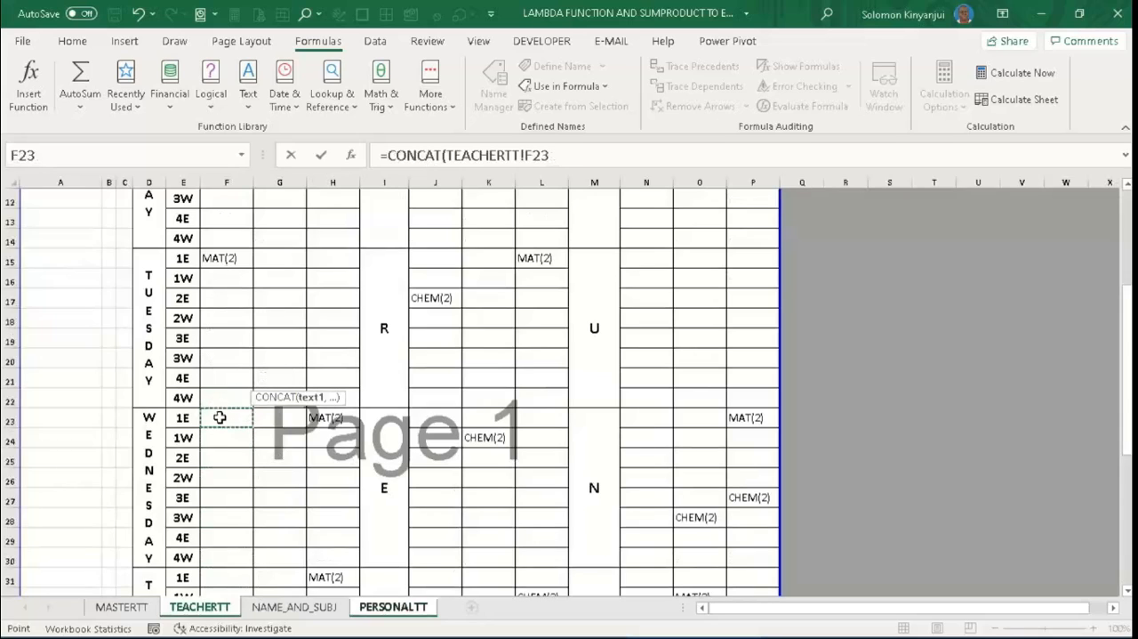
{"action": "left_click_drag", "start_coordinate": [220, 417], "coordinate": [222, 561]}
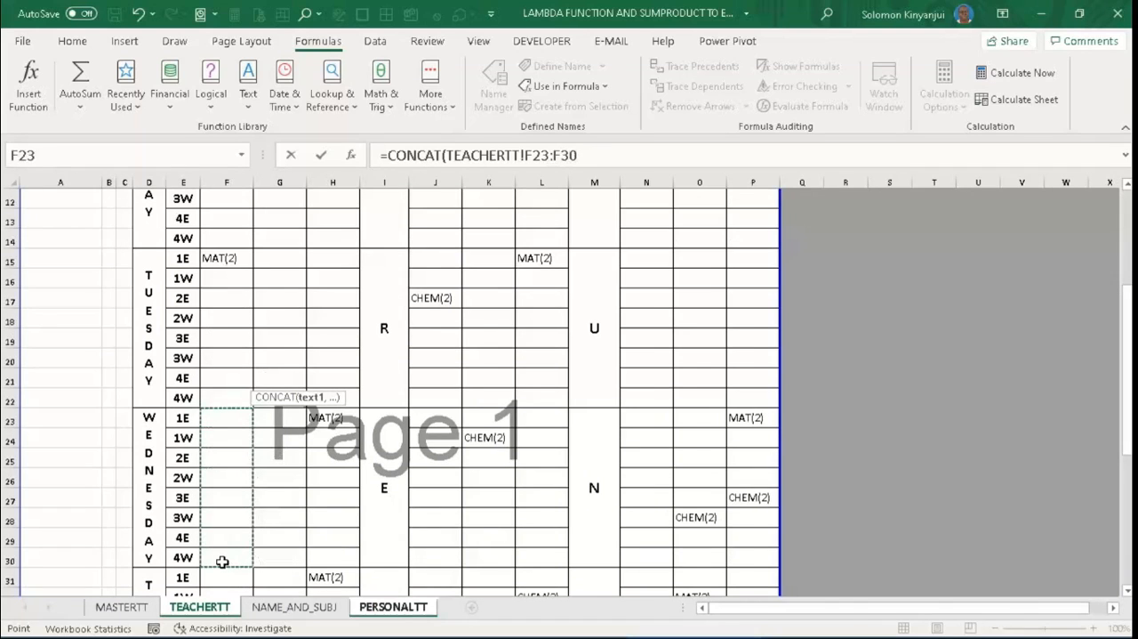
{"action": "key", "text": "Return"}
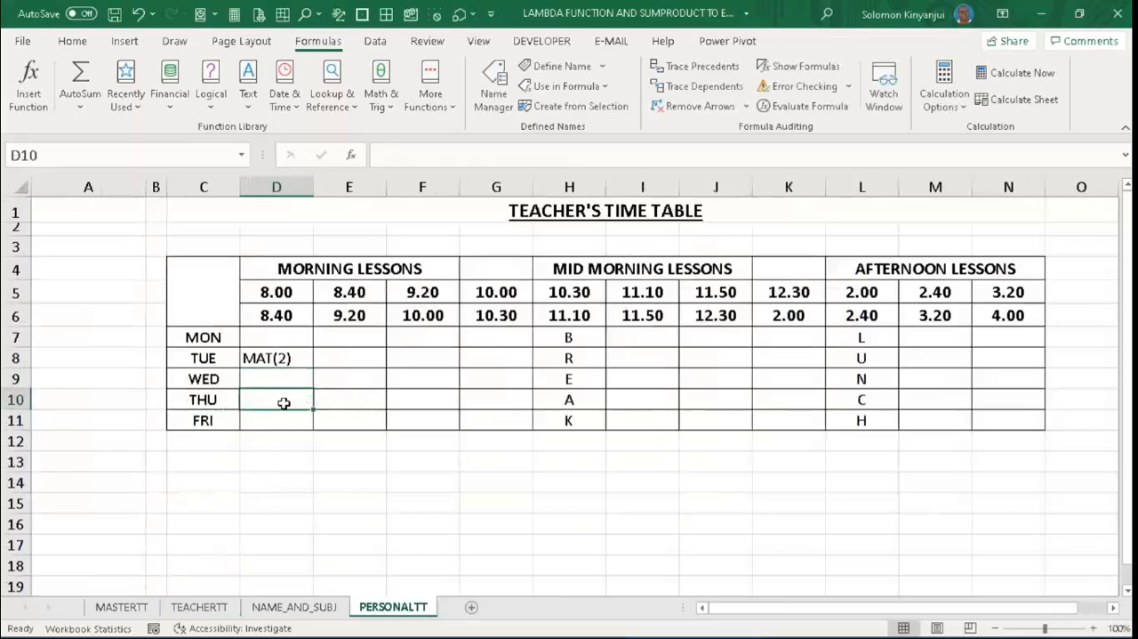
- Enter =CONCAT(TEACHERTT!F31:F38) in D10 of PERSONALTT to combine Thursday's 8.00–8.40 lessons from all classes
{"action": "type", "text": "conca"}
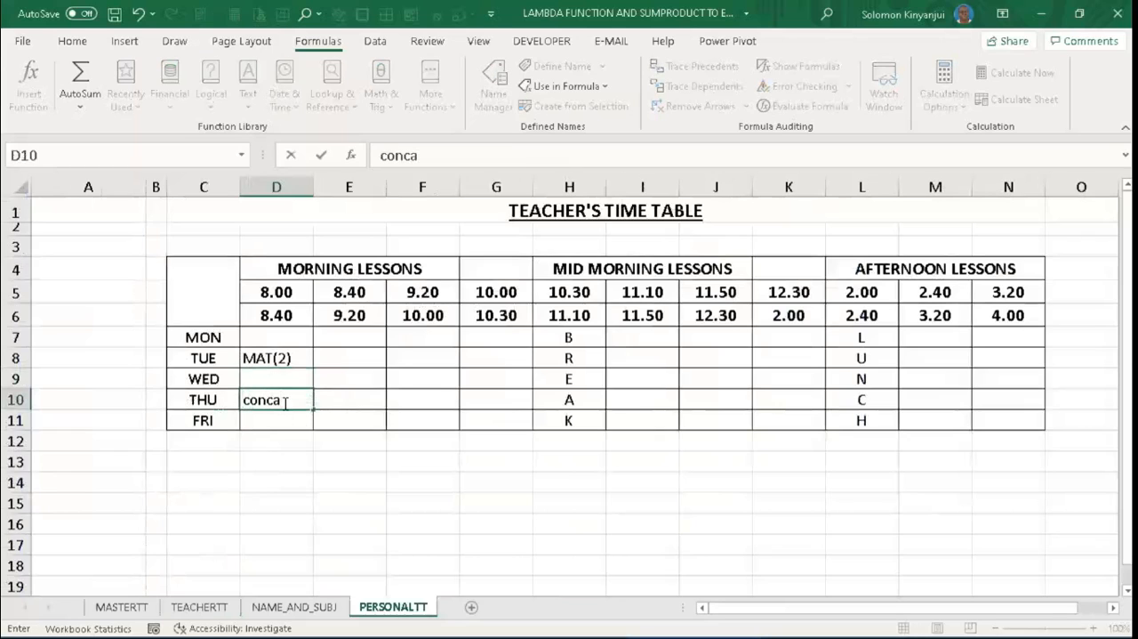
{"action": "key", "text": "BackSpace"}
{"action": "key", "text": "BackSpace"}
{"action": "key", "text": "BackSpace"}
{"action": "key", "text": "BackSpace"}
{"action": "type", "text": "="}
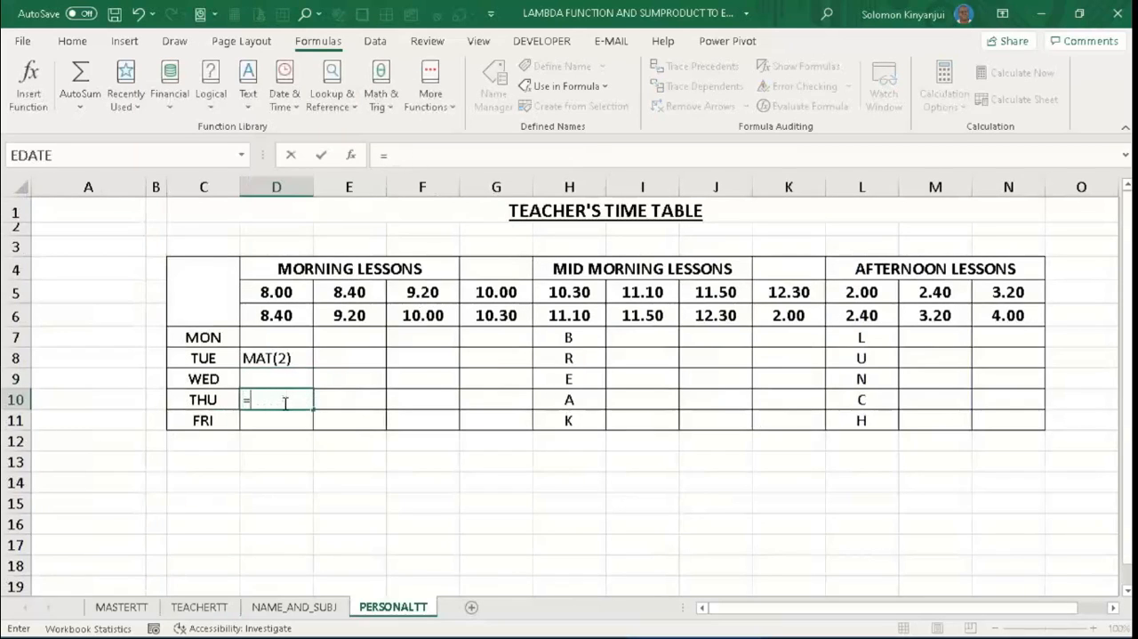
{"action": "type", "text": "conca"}
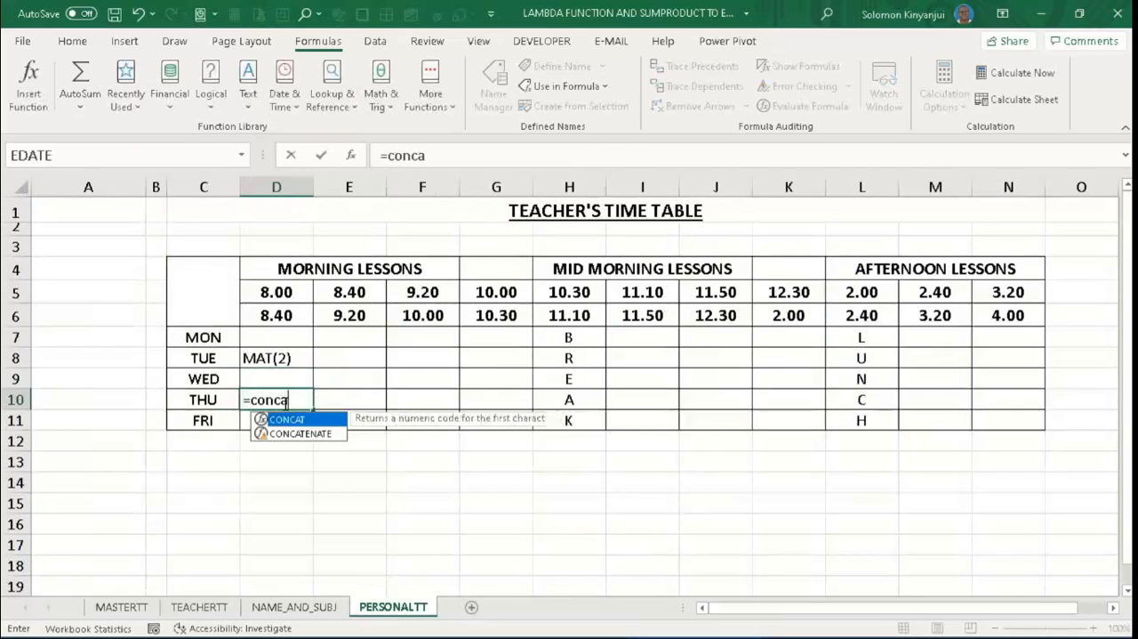
{"action": "type", "text": "t("}
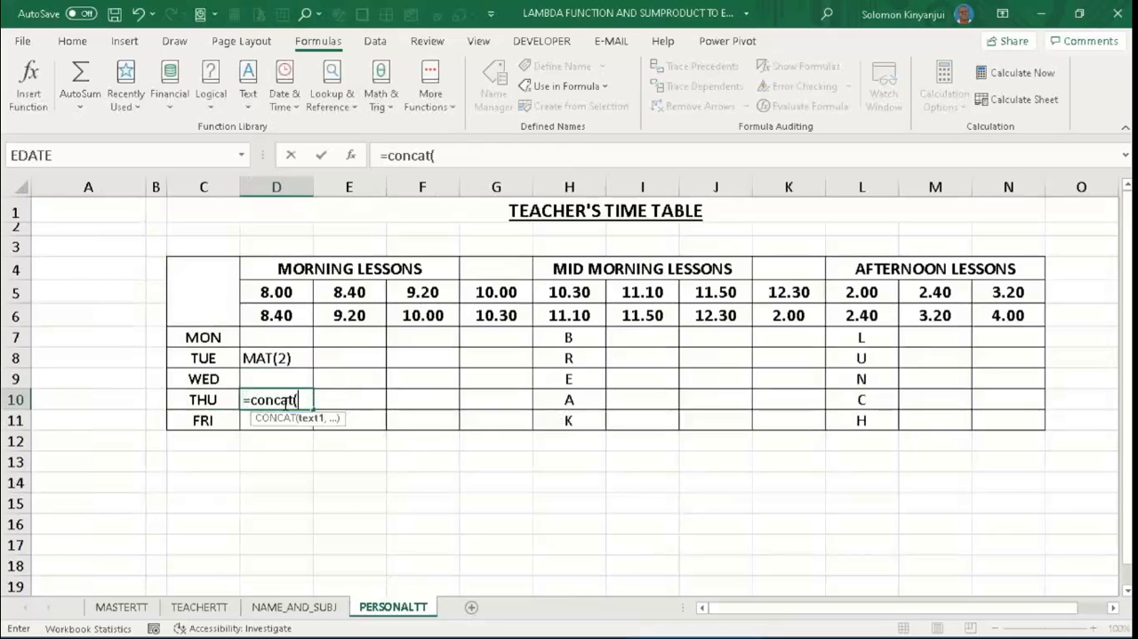
{"action": "left_click", "coordinate": [205, 608]}
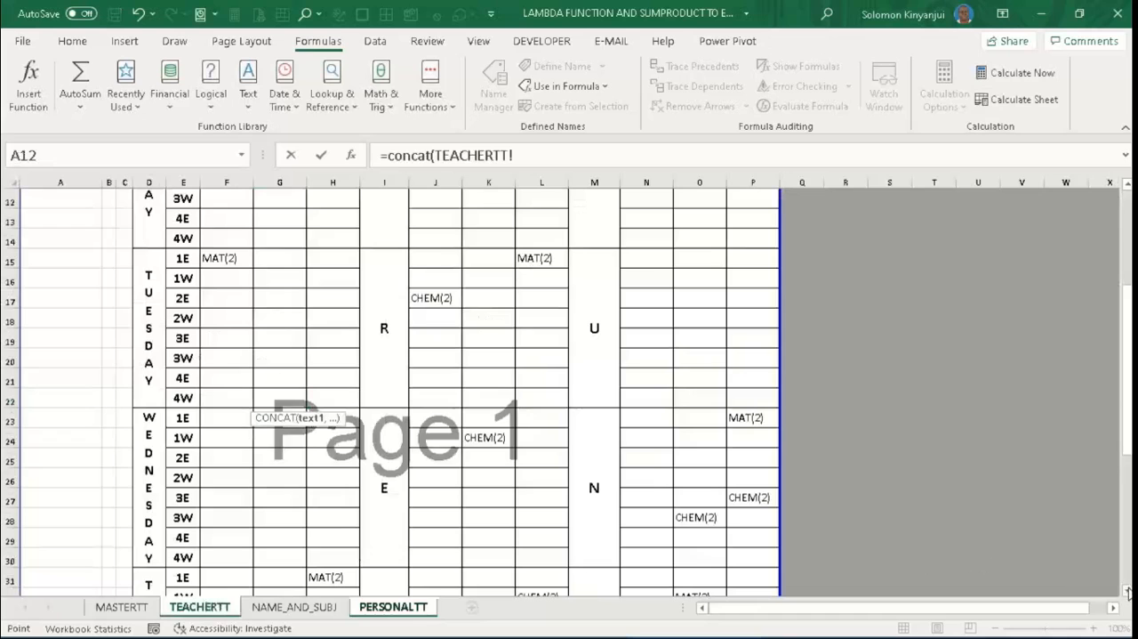
{"action": "scroll", "coordinate": [552, 528], "scroll_direction": "down", "scroll_amount": 3}
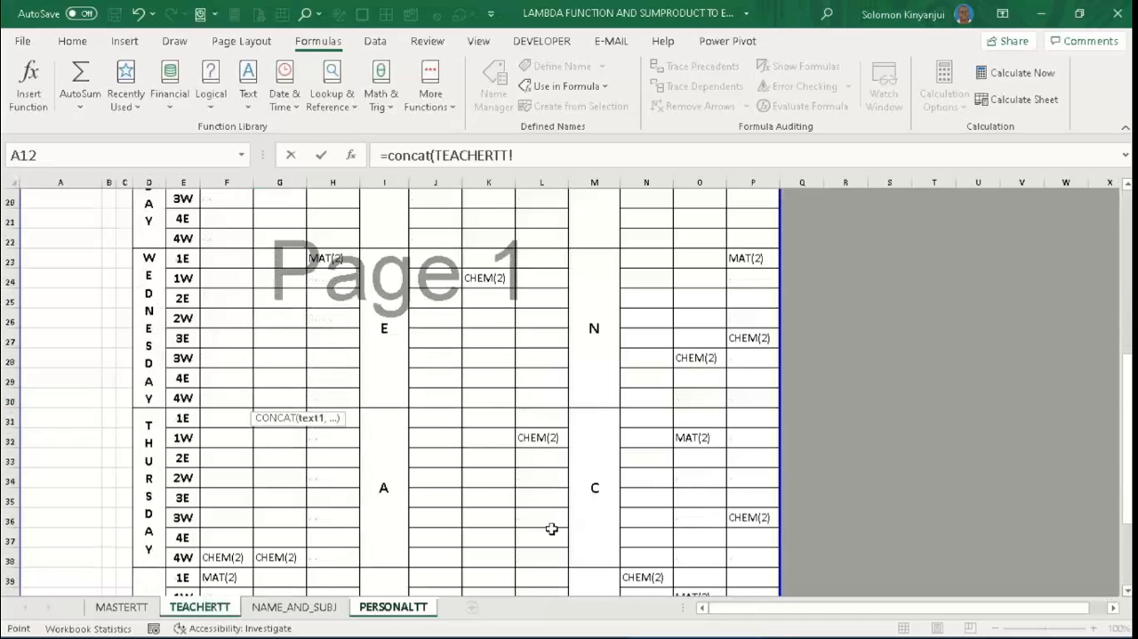
{"action": "left_click_drag", "start_coordinate": [227, 418], "coordinate": [223, 557]}
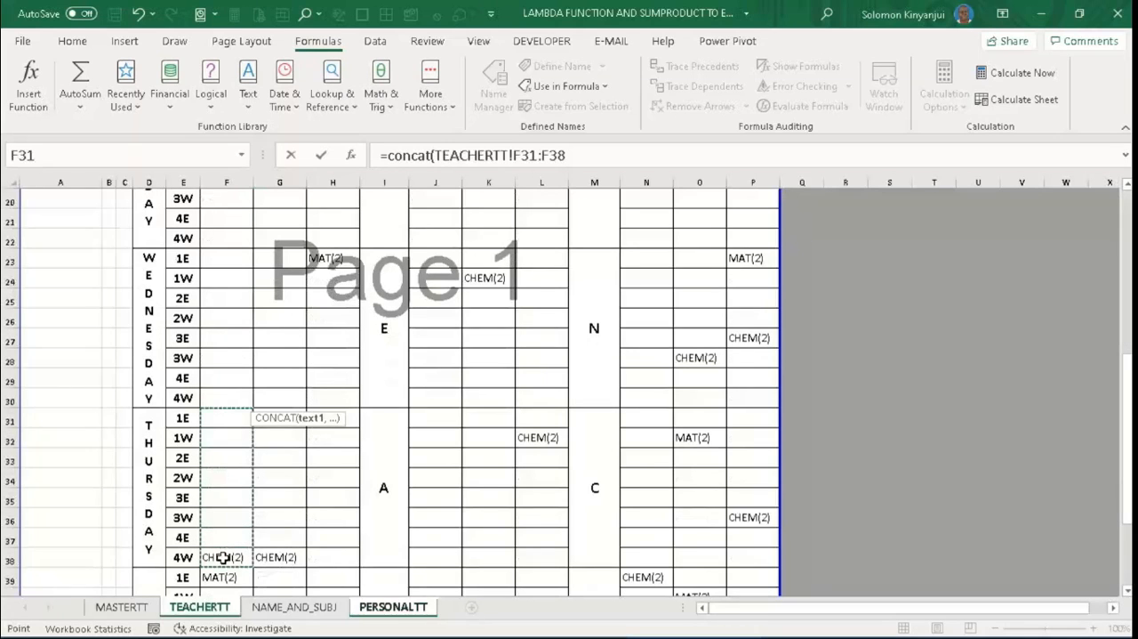
{"action": "key", "text": "Return"}
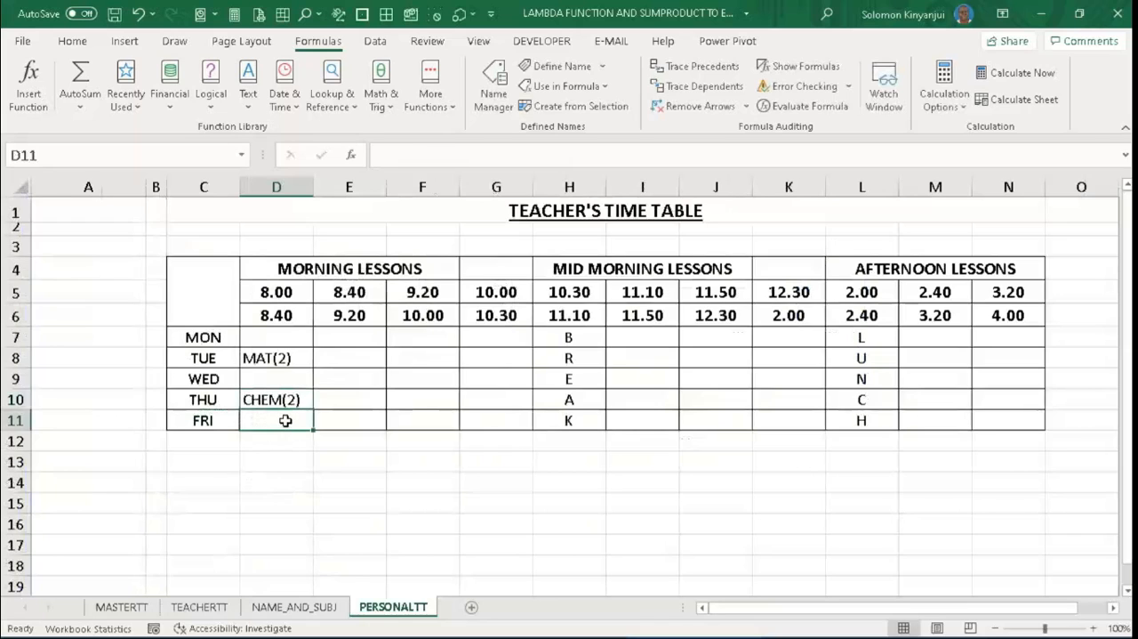
- Enter =CONCAT(TEACHERTT!F39:F46) in D11 of PERSONALTT to combine Friday's 8.00–8.40 lessons from all classes
{"action": "type", "text": "c"}
{"action": "key", "text": "BackSpace"}
{"action": "key", "text": "BackSpace"}
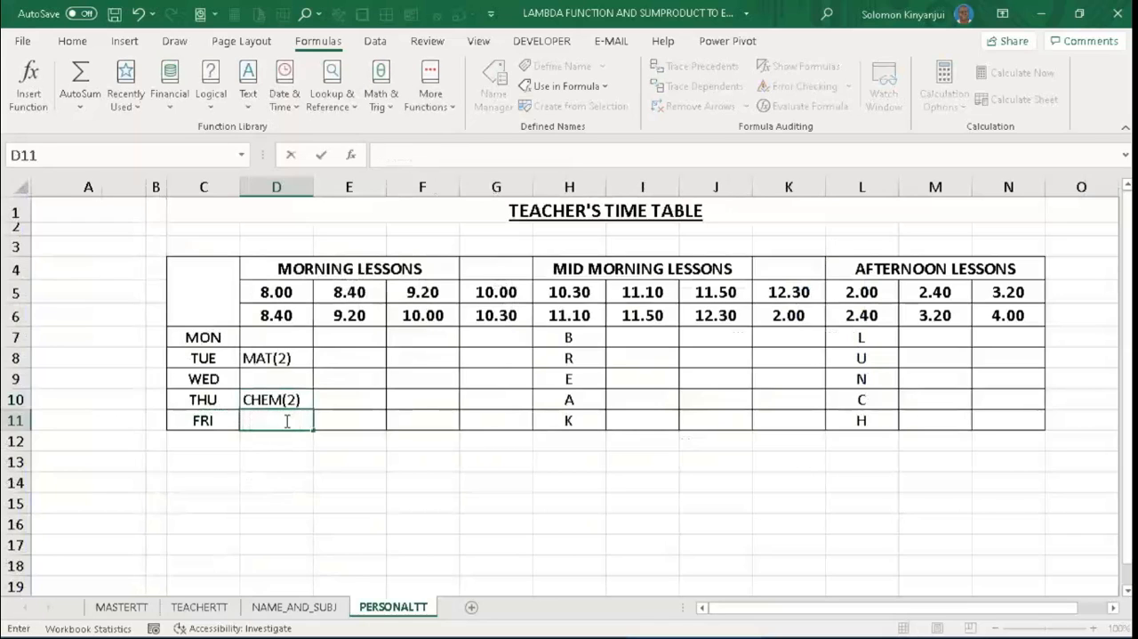
{"action": "type", "text": "=co"}
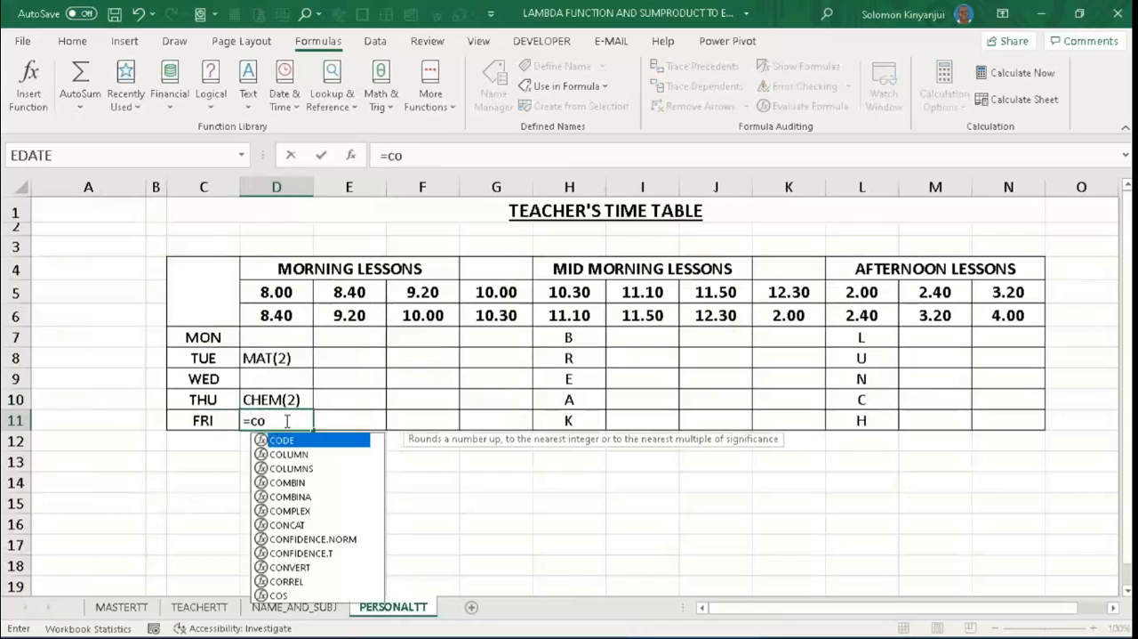
{"action": "type", "text": "nca"}
{"action": "key", "text": "Tab"}
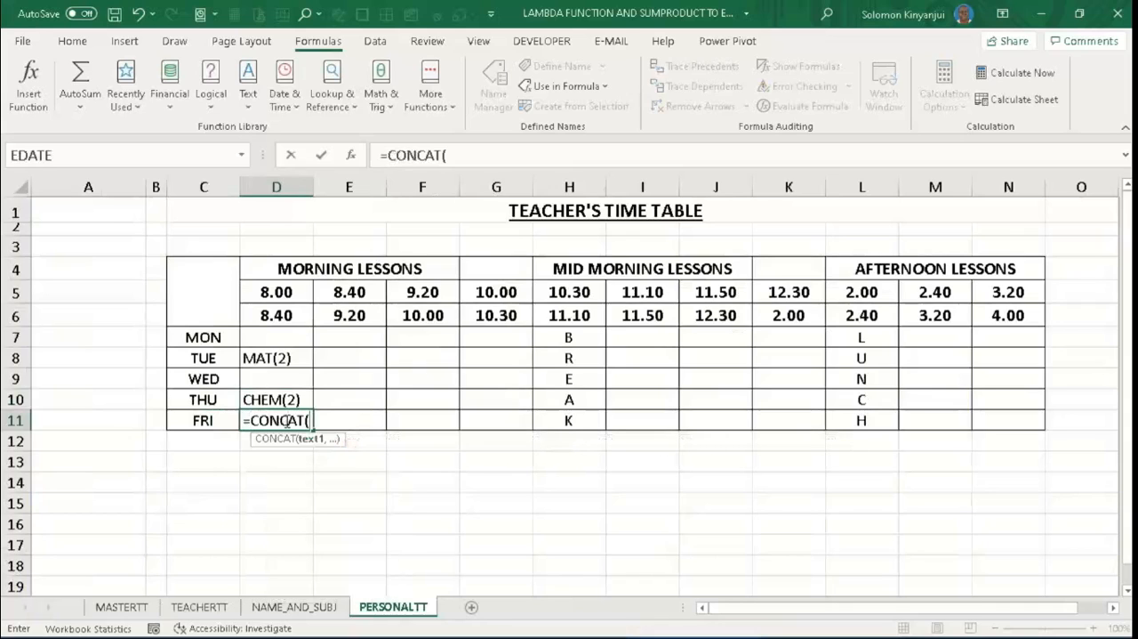
{"action": "left_click", "coordinate": [222, 608]}
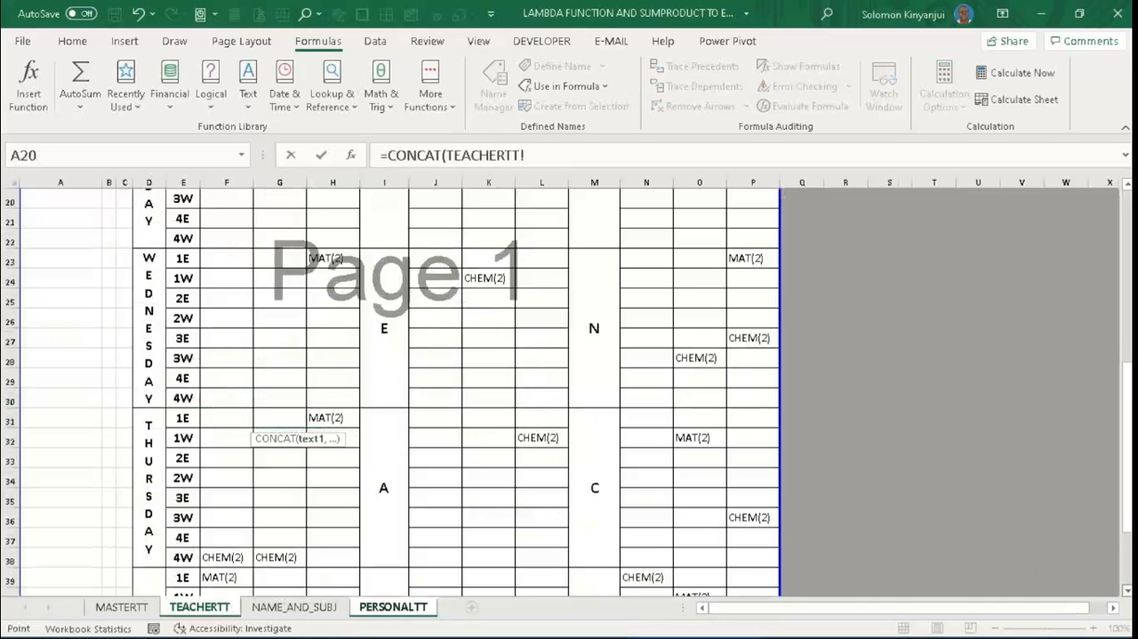
{"action": "scroll", "coordinate": [569, 391], "scroll_direction": "down", "scroll_amount": 3}
{"action": "scroll", "coordinate": [414, 452], "scroll_direction": "down", "scroll_amount": 1}
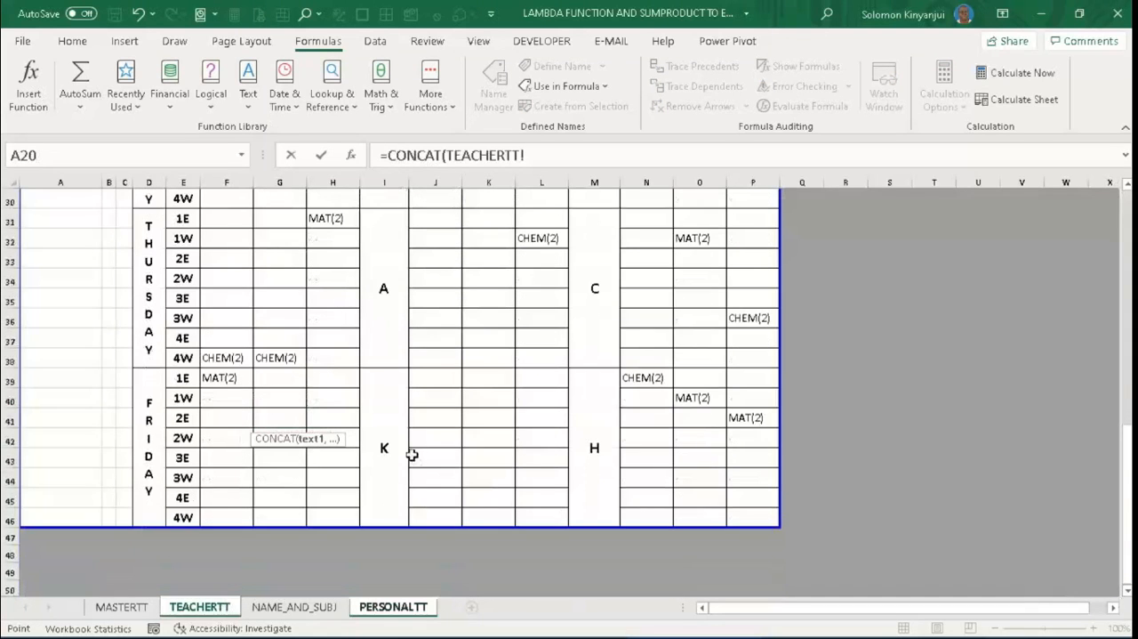
{"action": "left_click", "coordinate": [220, 378]}
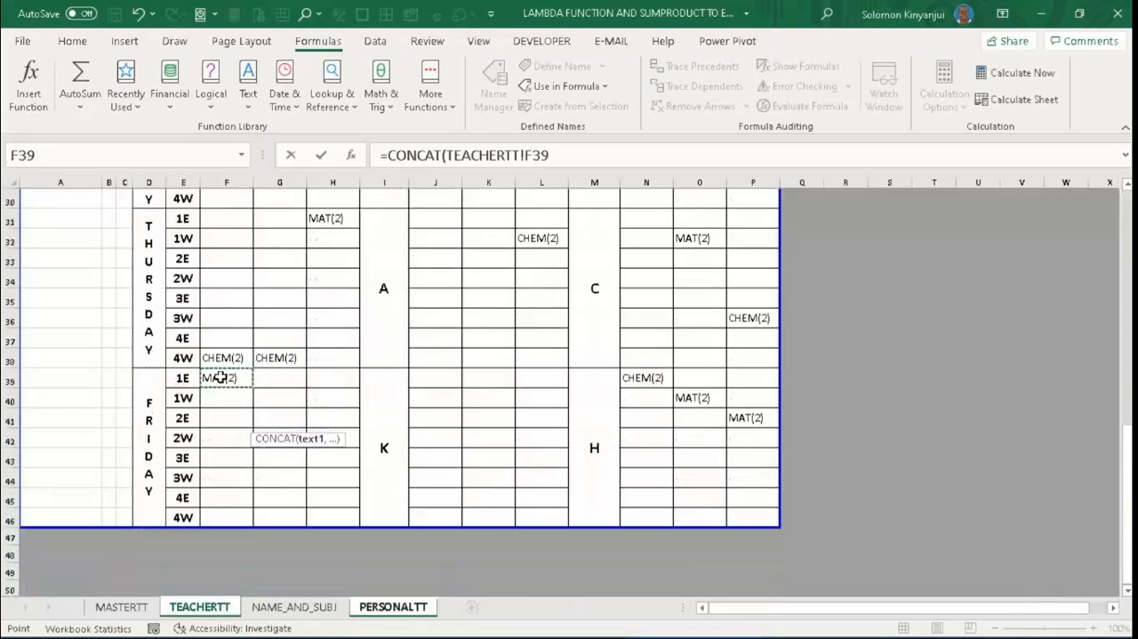
{"action": "left_click_drag", "start_coordinate": [219, 378], "coordinate": [227, 515]}
{"action": "key", "text": "Return"}
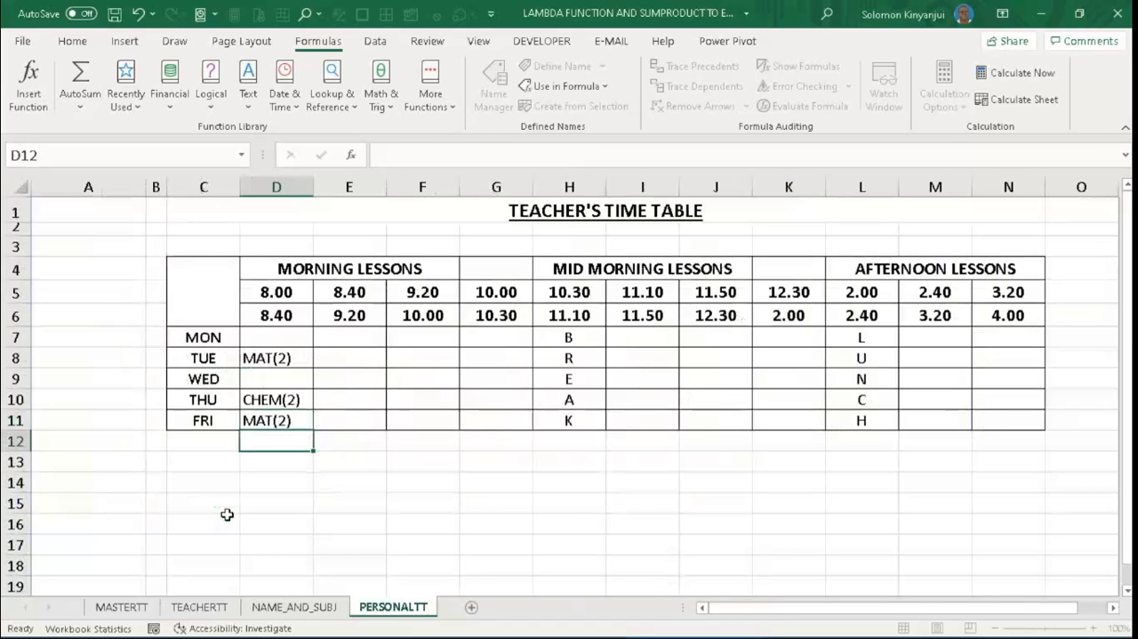
{"action": "left_click", "coordinate": [216, 610]}
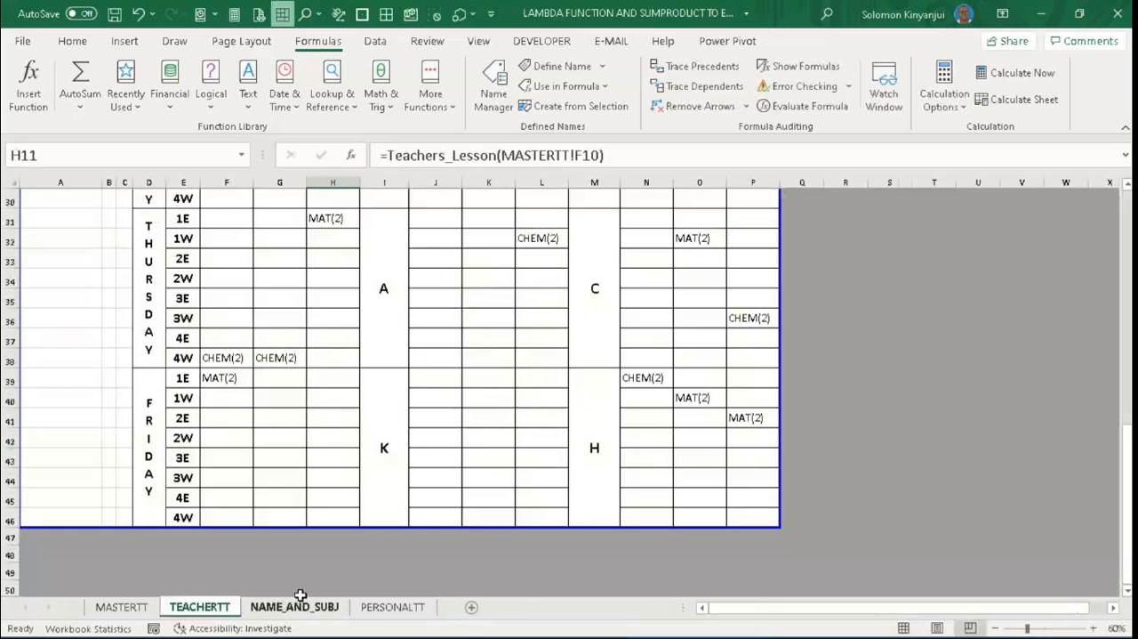
{"action": "left_click", "coordinate": [367, 612]}
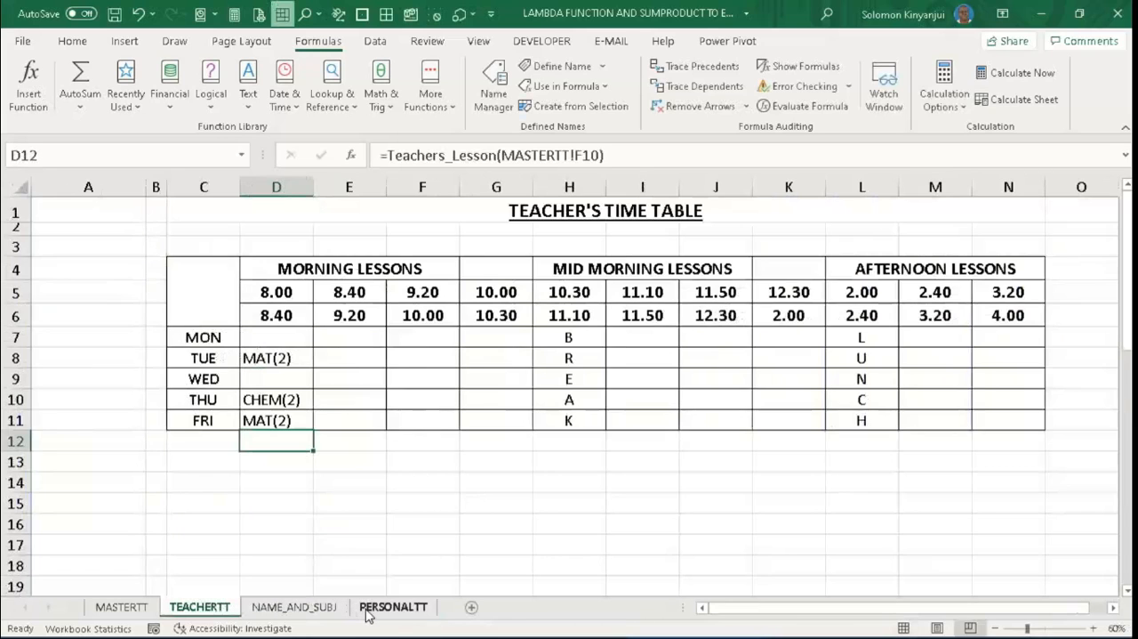
{"action": "left_click", "coordinate": [353, 476]}
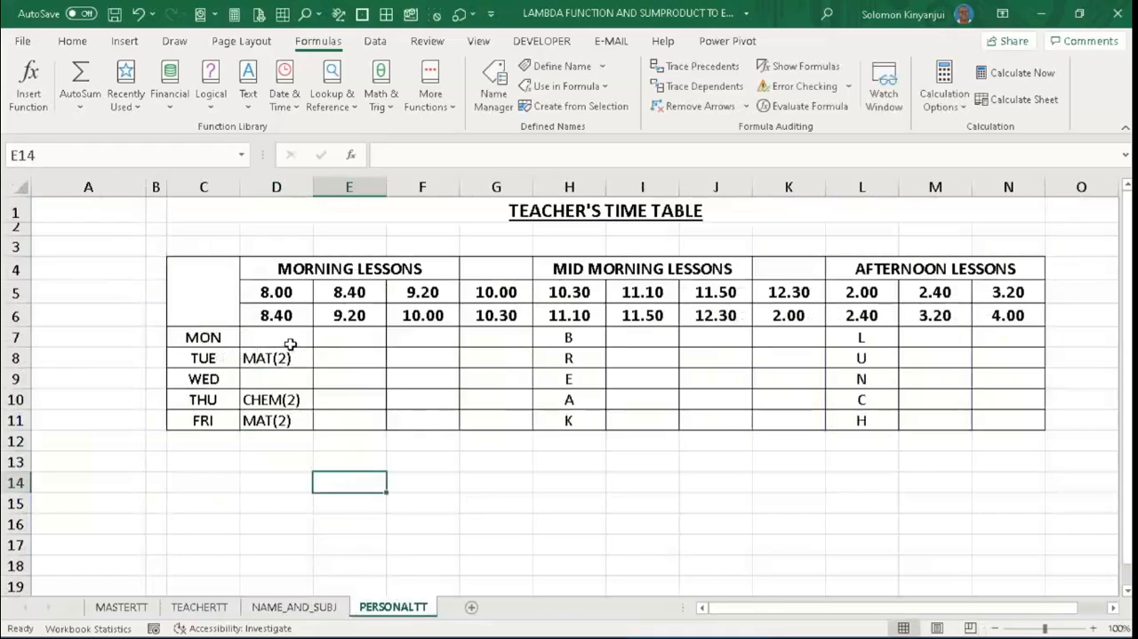
- Fill the Monday-to-Friday CONCAT formulas in D7:D11 across to column N to cover every time slot
{"action": "left_click_drag", "start_coordinate": [288, 335], "coordinate": [292, 419]}
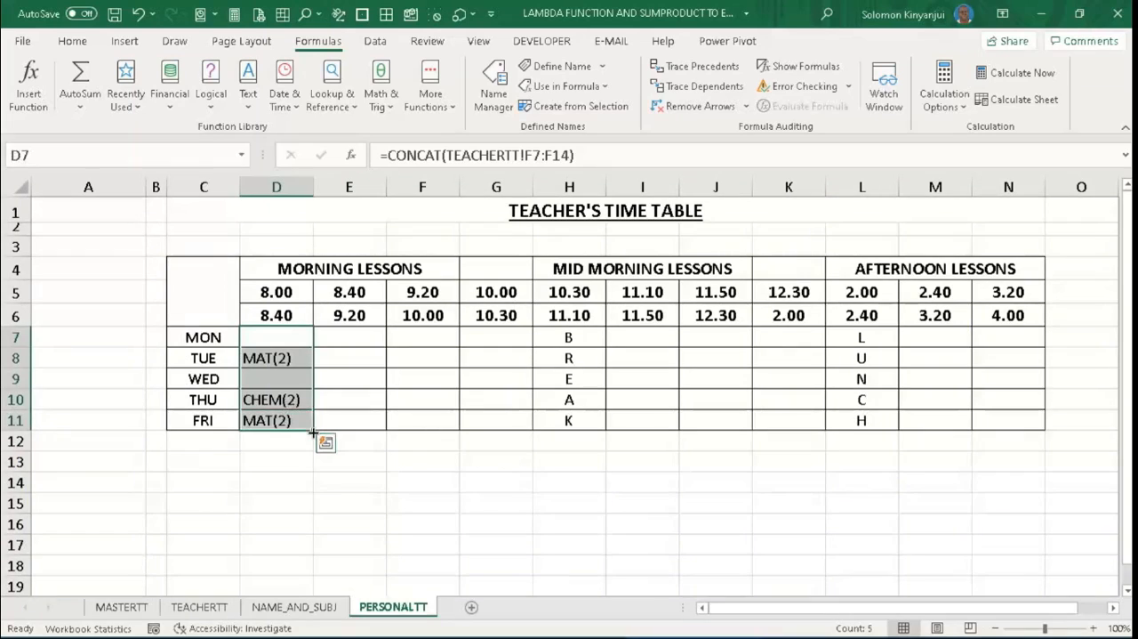
{"action": "left_click_drag", "start_coordinate": [313, 433], "coordinate": [1028, 435]}
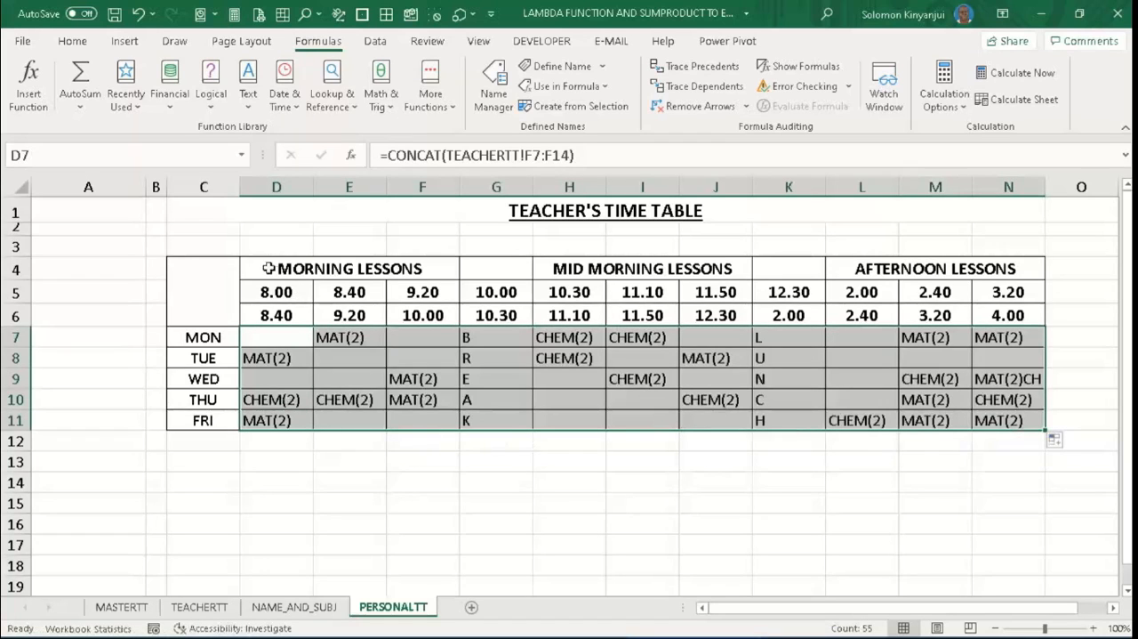
- Turn off text wrapping for the timetable's lesson cells D7:N11
{"action": "left_click_drag", "start_coordinate": [225, 282], "coordinate": [580, 321]}
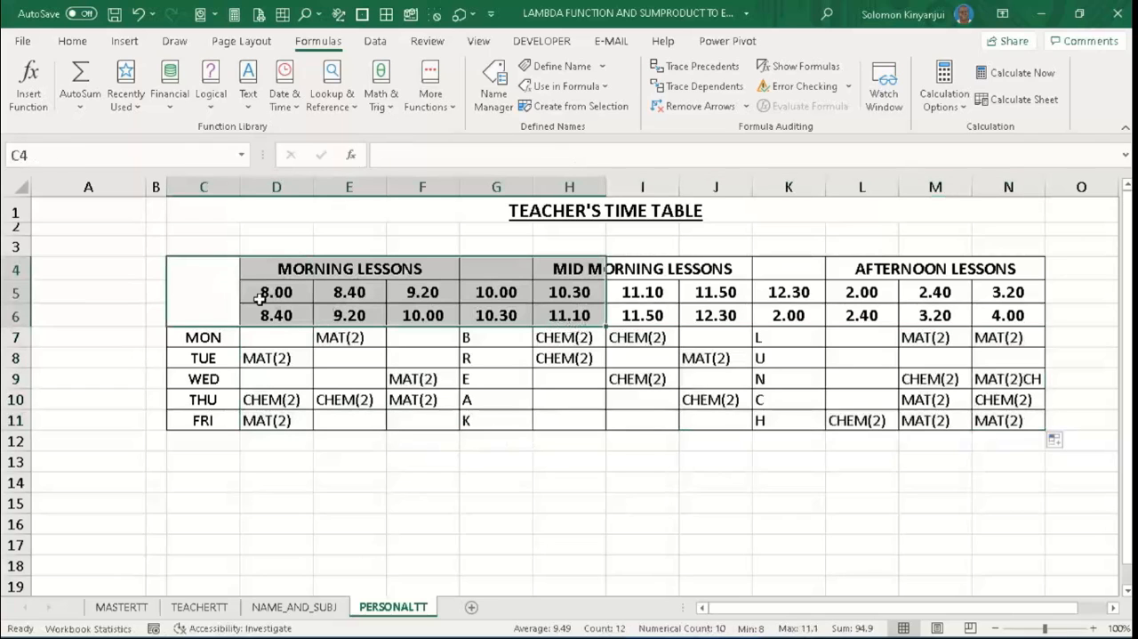
{"action": "left_click_drag", "start_coordinate": [222, 337], "coordinate": [551, 336]}
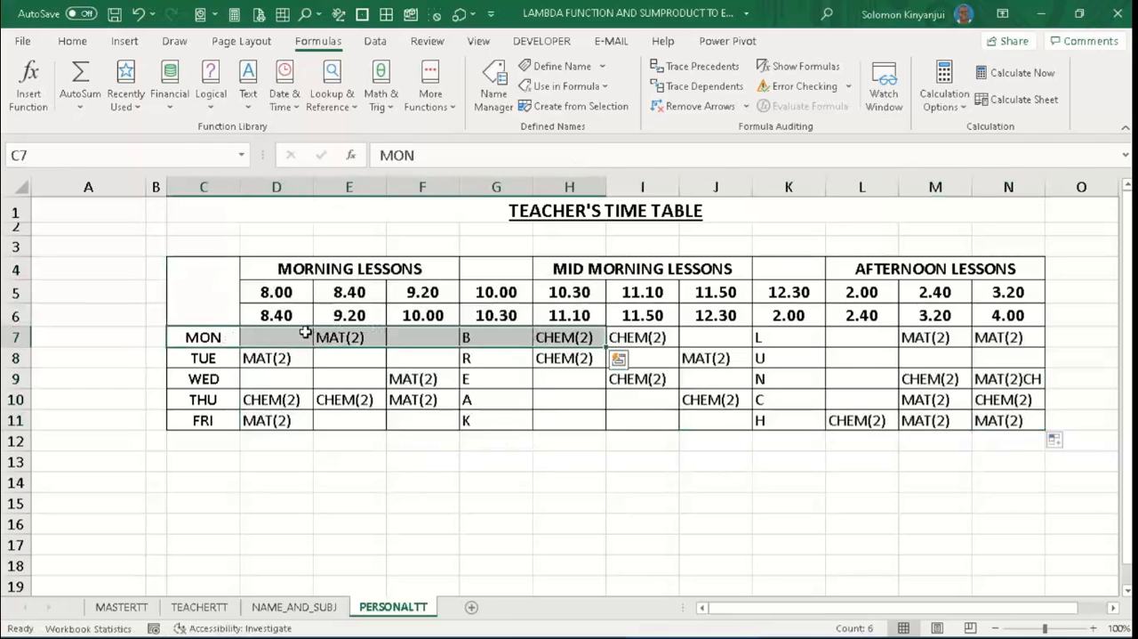
{"action": "left_click_drag", "start_coordinate": [305, 334], "coordinate": [1021, 412]}
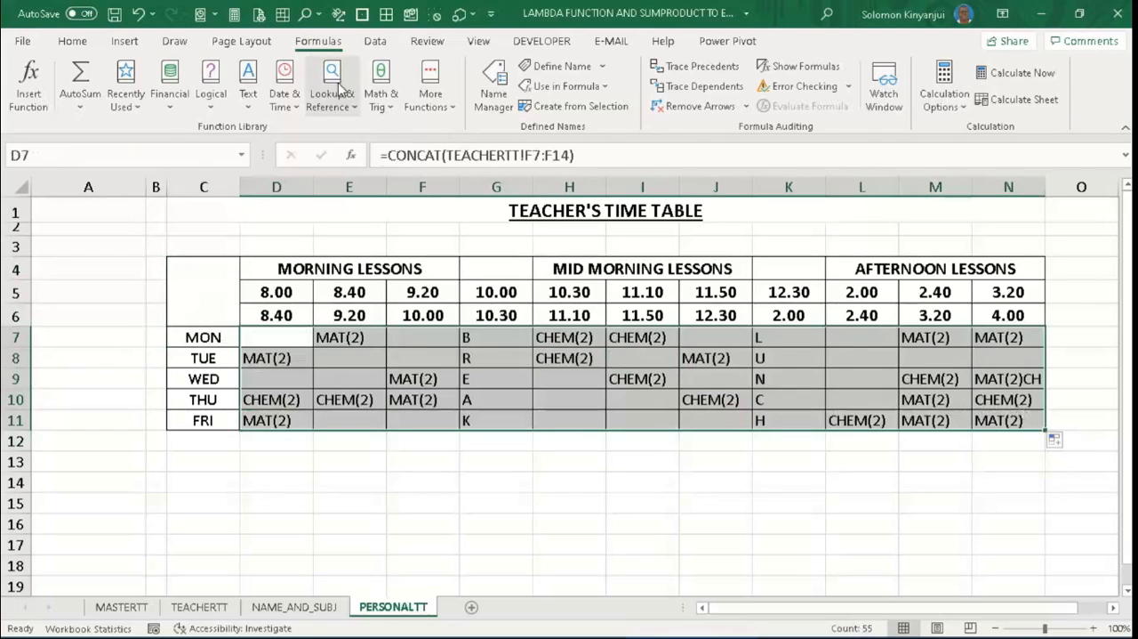
{"action": "left_click", "coordinate": [73, 42]}
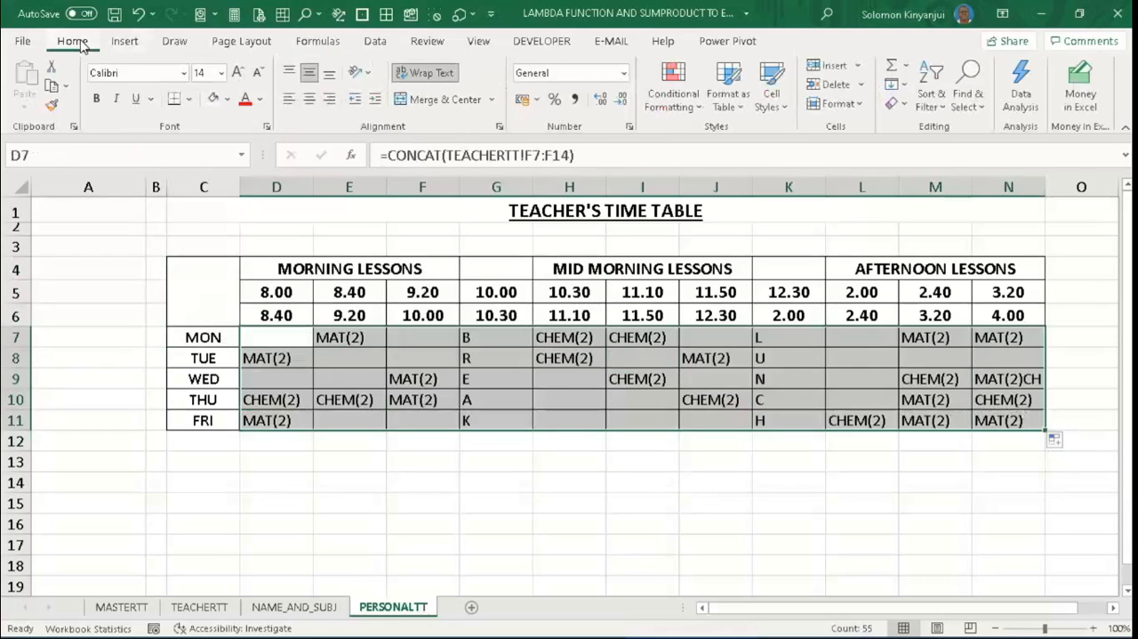
{"action": "left_click", "coordinate": [430, 76]}
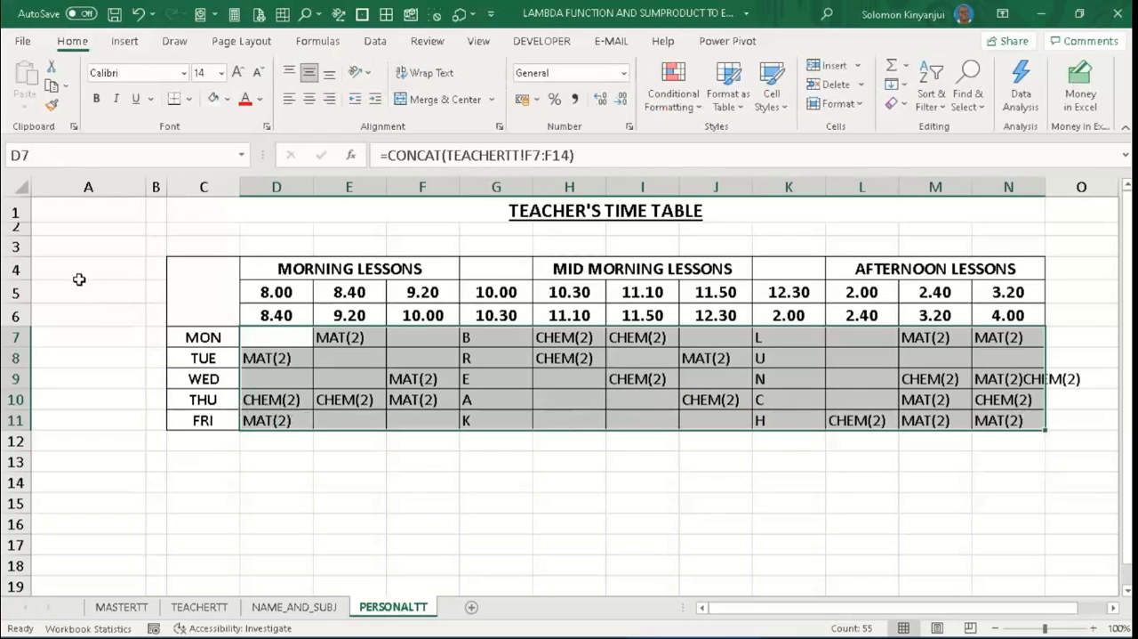
- Add a List data validation with source =NAME to cell A7 and fill the cell with the standard orange colour
{"action": "left_click", "coordinate": [86, 333]}
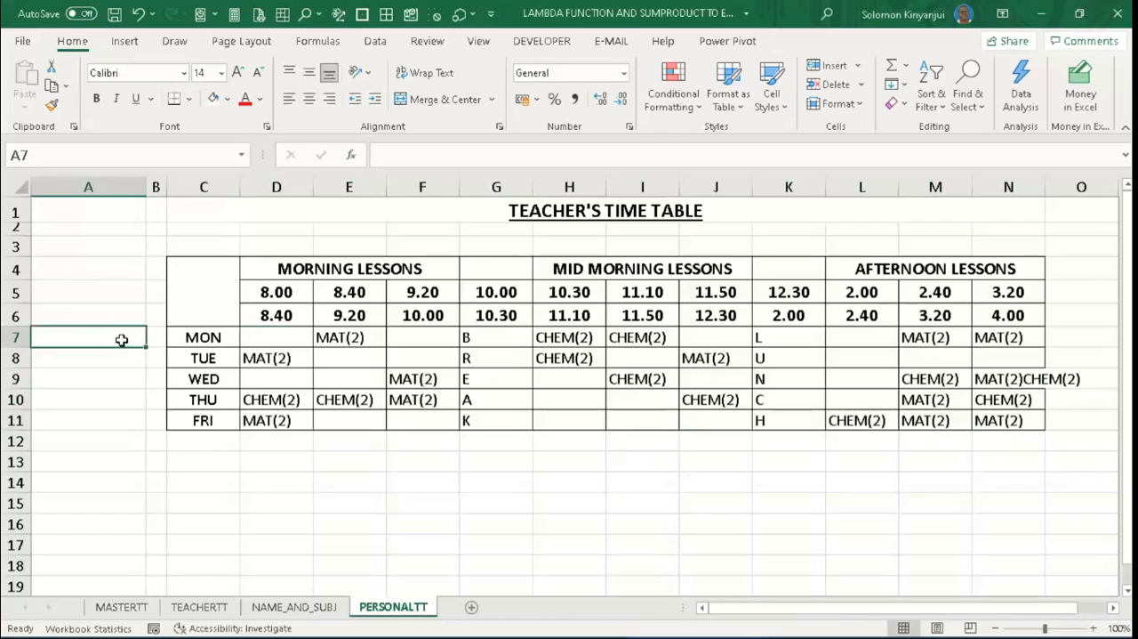
{"action": "key", "text": "alt+d"}
{"action": "key", "text": "l"}
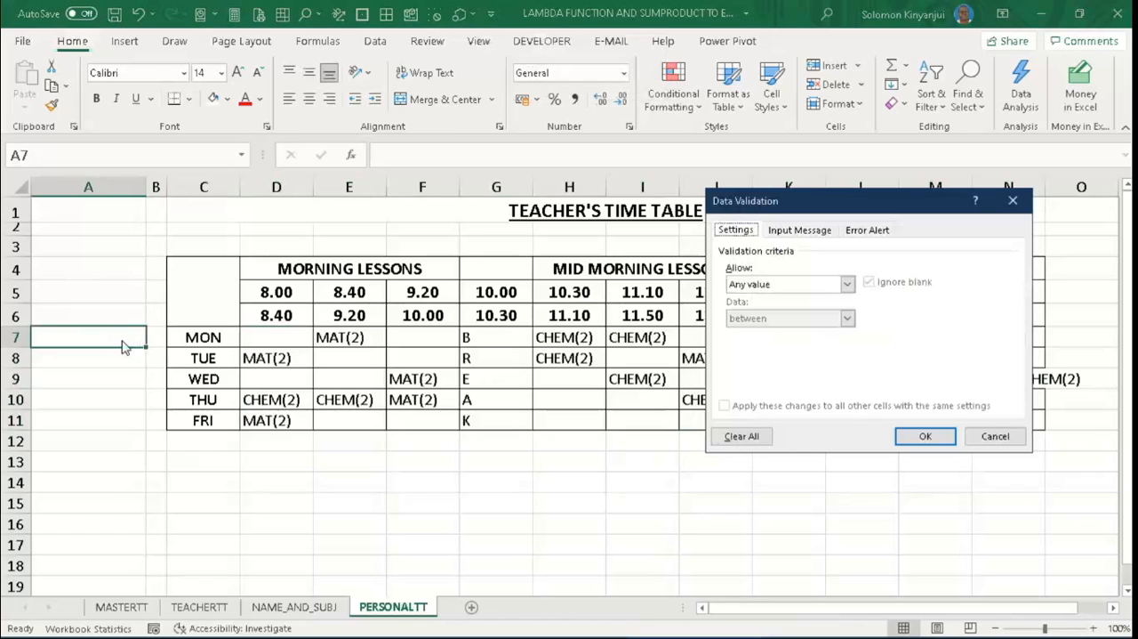
{"action": "key", "text": "Tab"}
{"action": "key", "text": "l"}
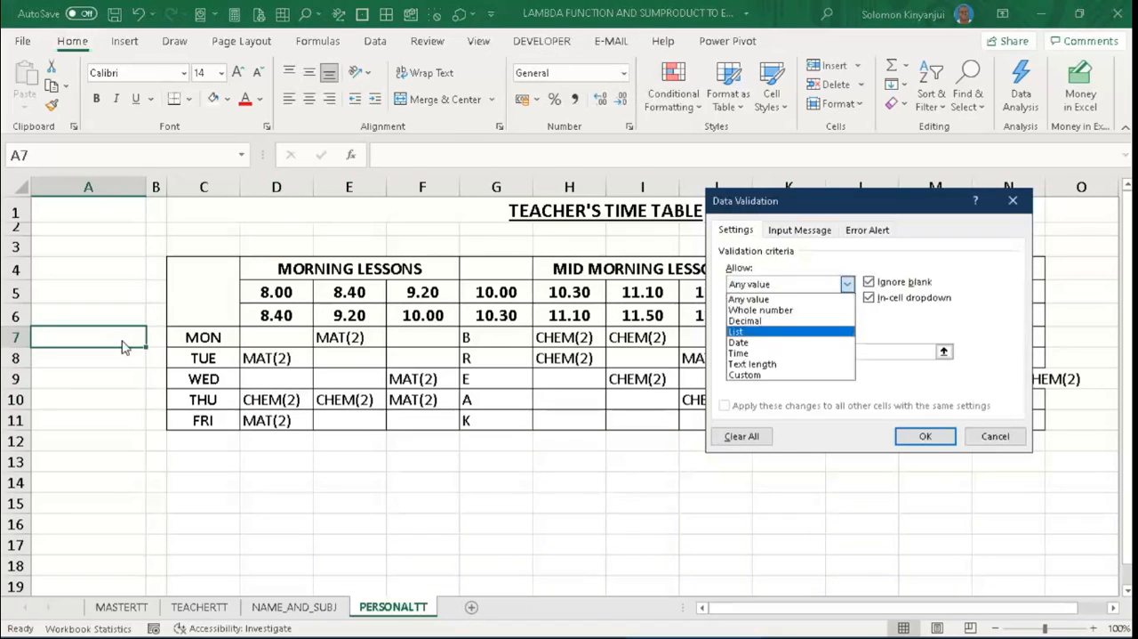
{"action": "key", "text": "Tab"}
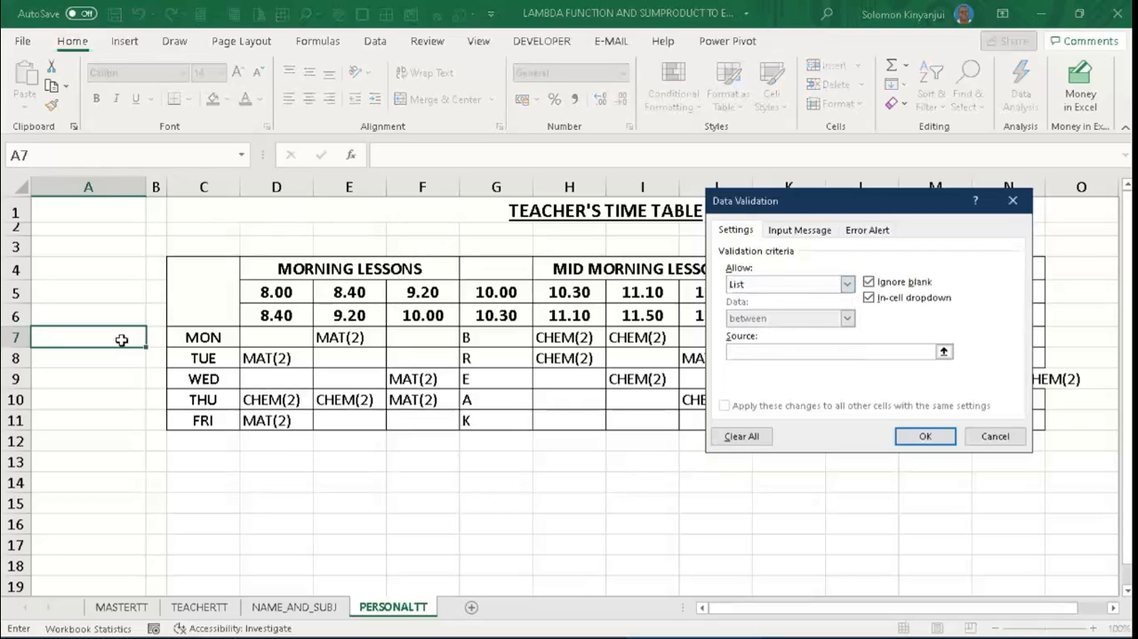
{"action": "key", "text": "F3"}
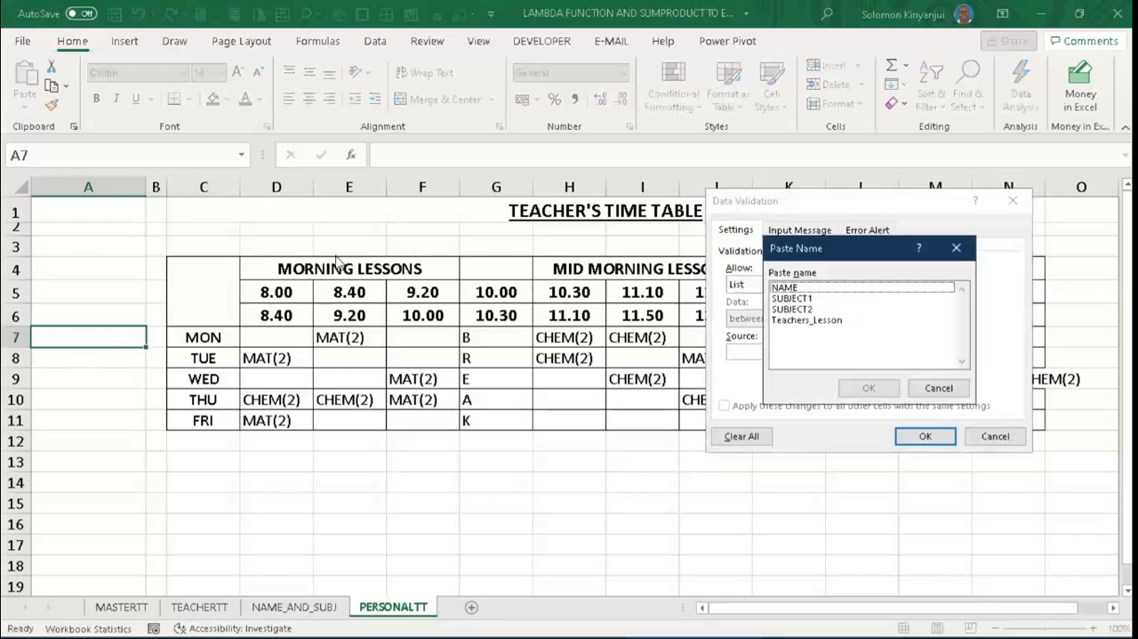
{"action": "left_click", "coordinate": [784, 287]}
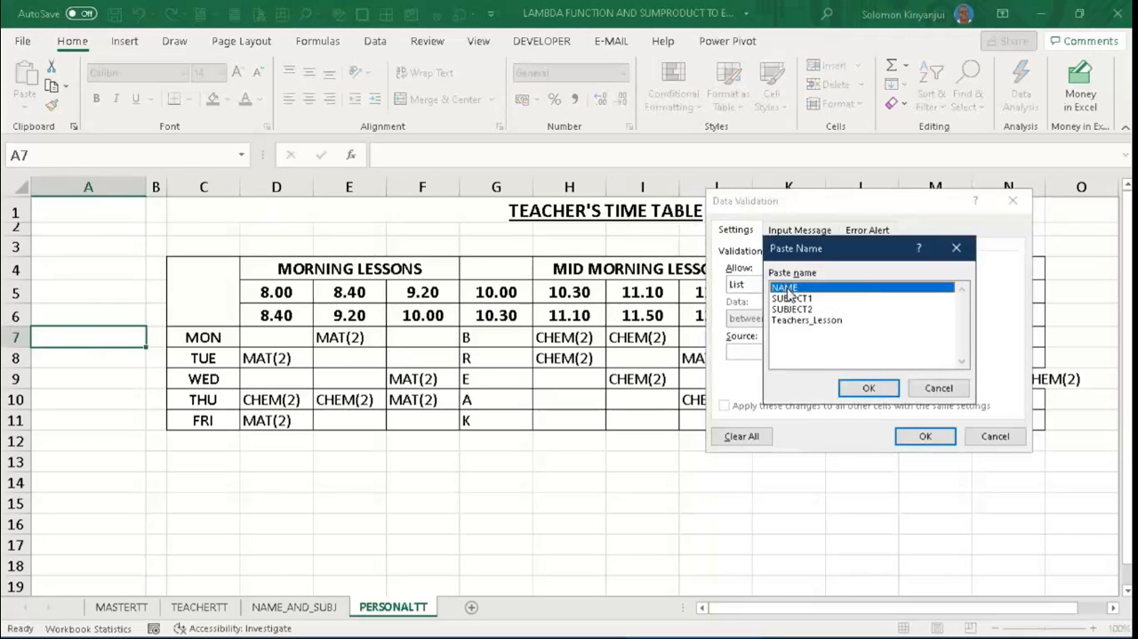
{"action": "left_click", "coordinate": [870, 389]}
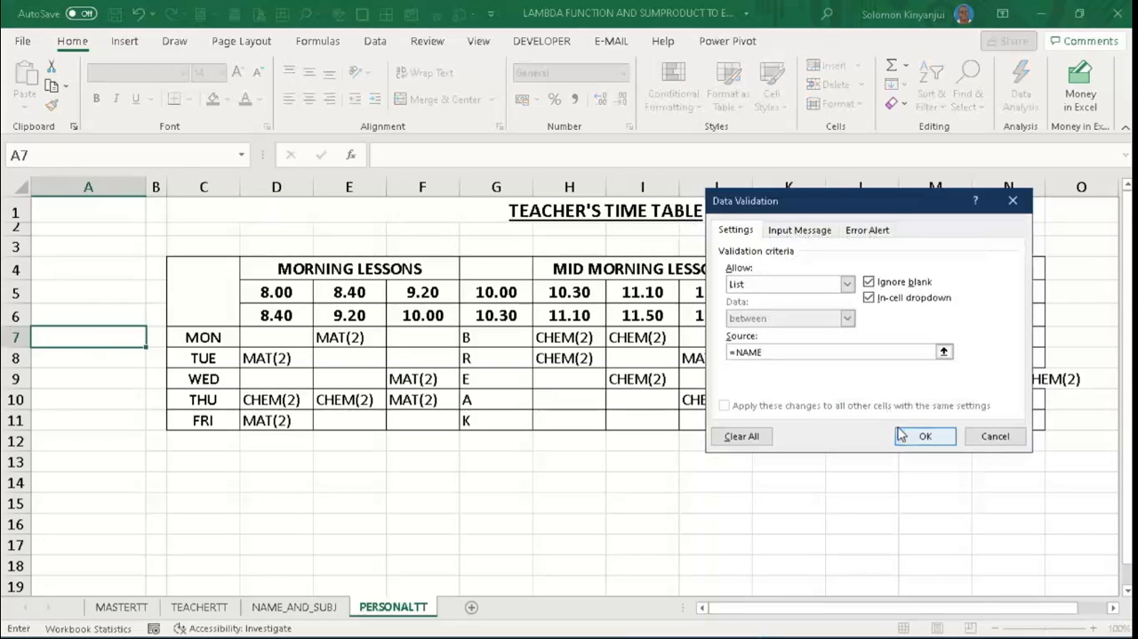
{"action": "left_click", "coordinate": [923, 437]}
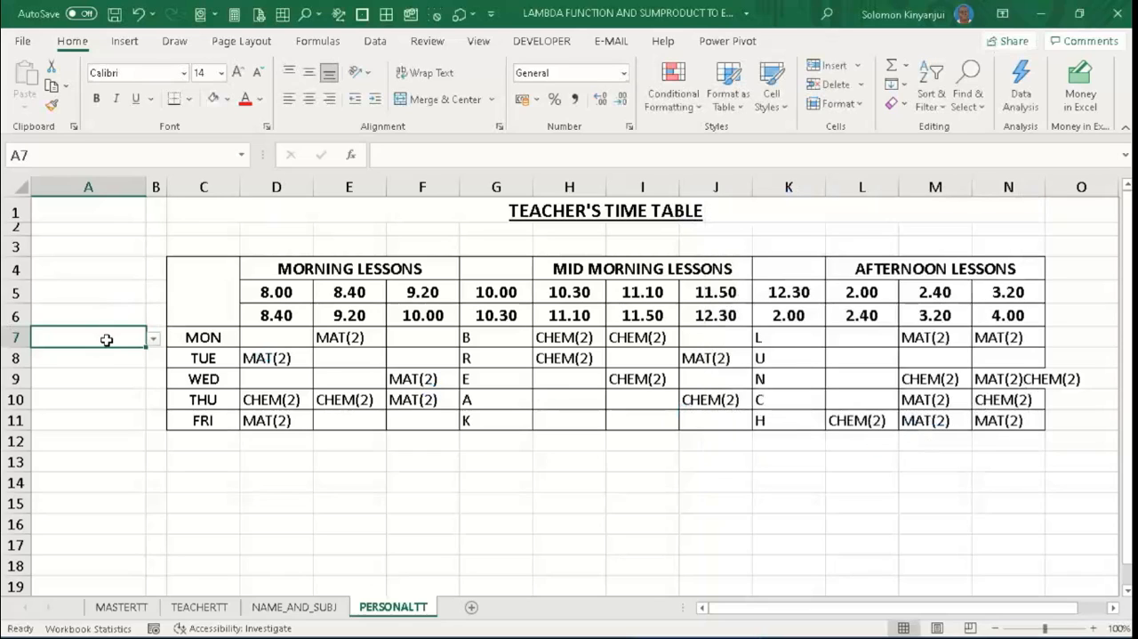
{"action": "left_click", "coordinate": [228, 100]}
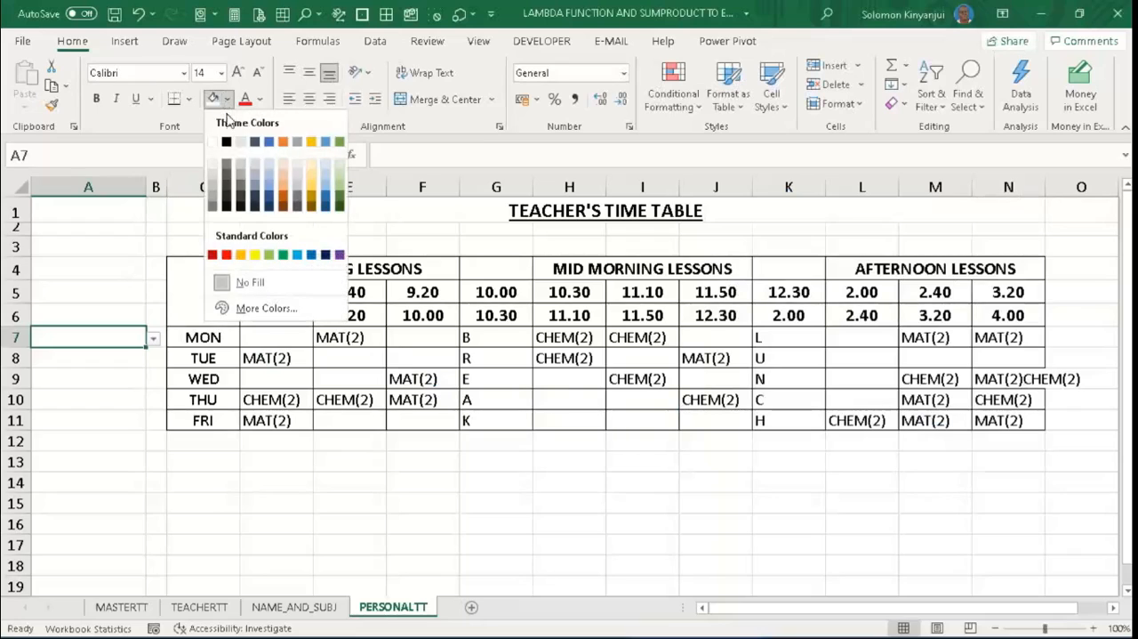
{"action": "left_click", "coordinate": [240, 255]}
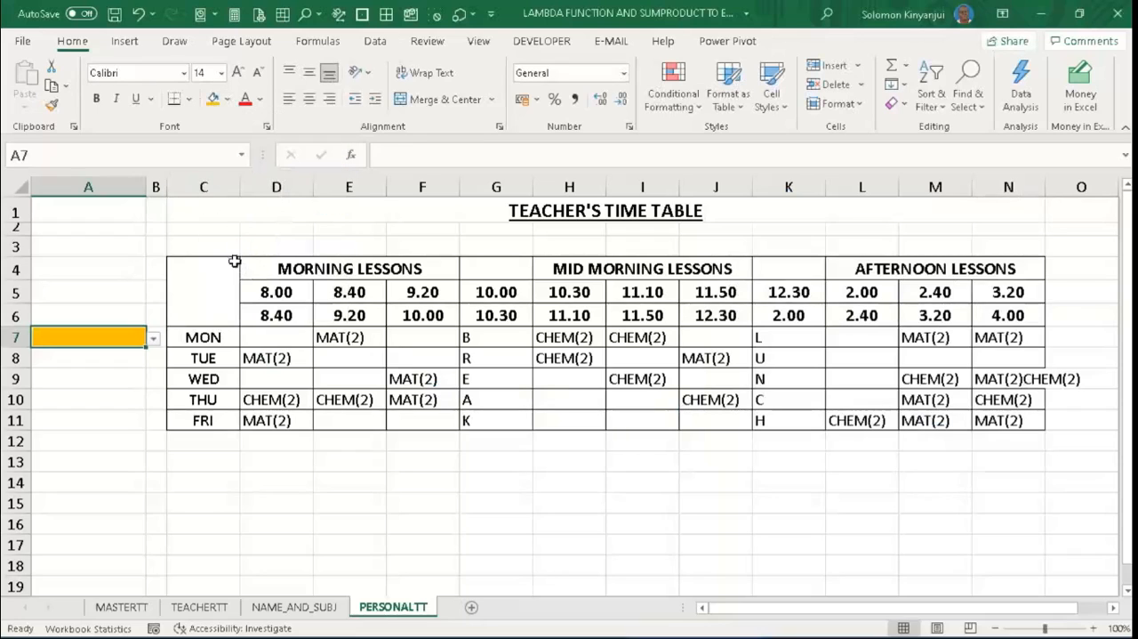
- Choose the third teacher from the drop-down list in A7 of PERSONALTT and define the name control for that cell
{"action": "left_click", "coordinate": [150, 341]}
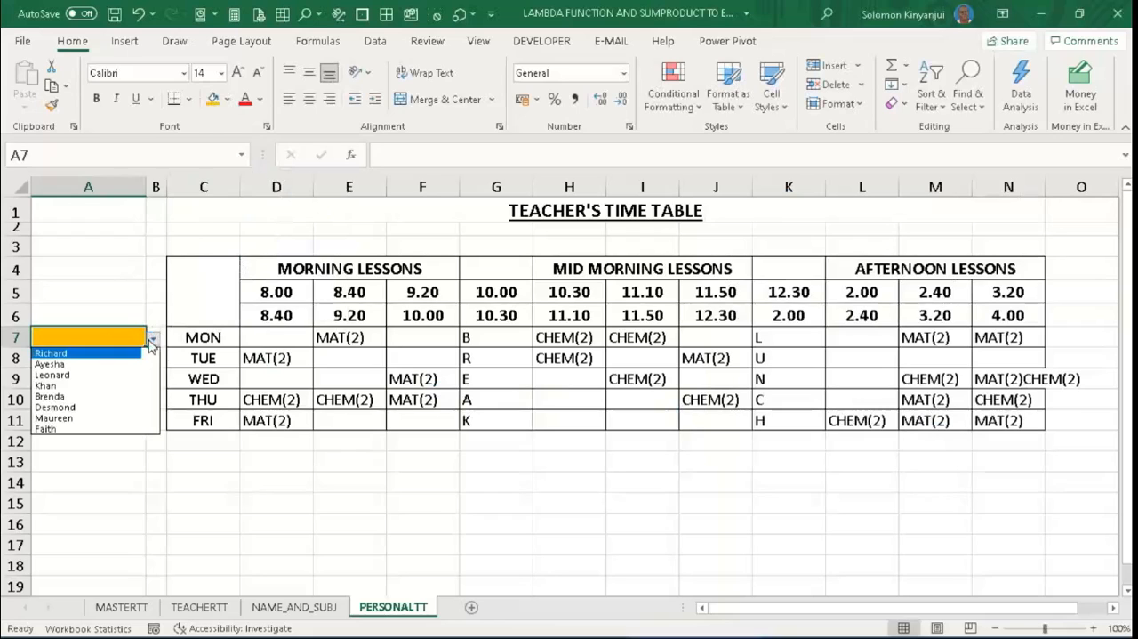
{"action": "left_click", "coordinate": [97, 374]}
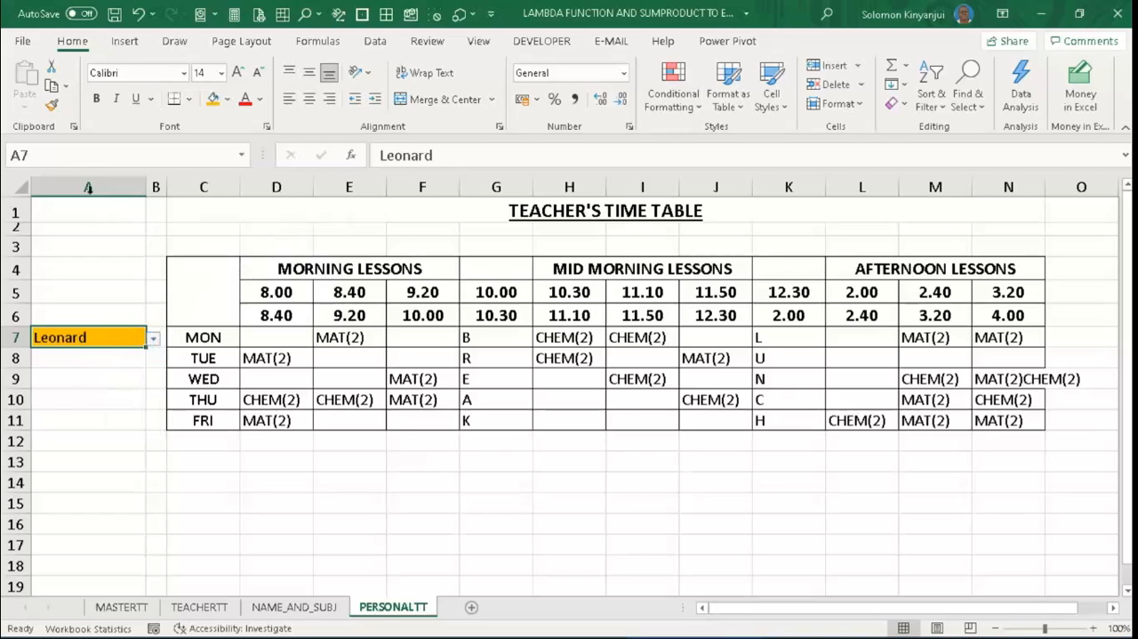
{"action": "left_click", "coordinate": [52, 155]}
{"action": "type", "text": "control"}
{"action": "key", "text": "Return"}
{"action": "left_click", "coordinate": [96, 381]}
{"action": "left_click", "coordinate": [87, 338]}
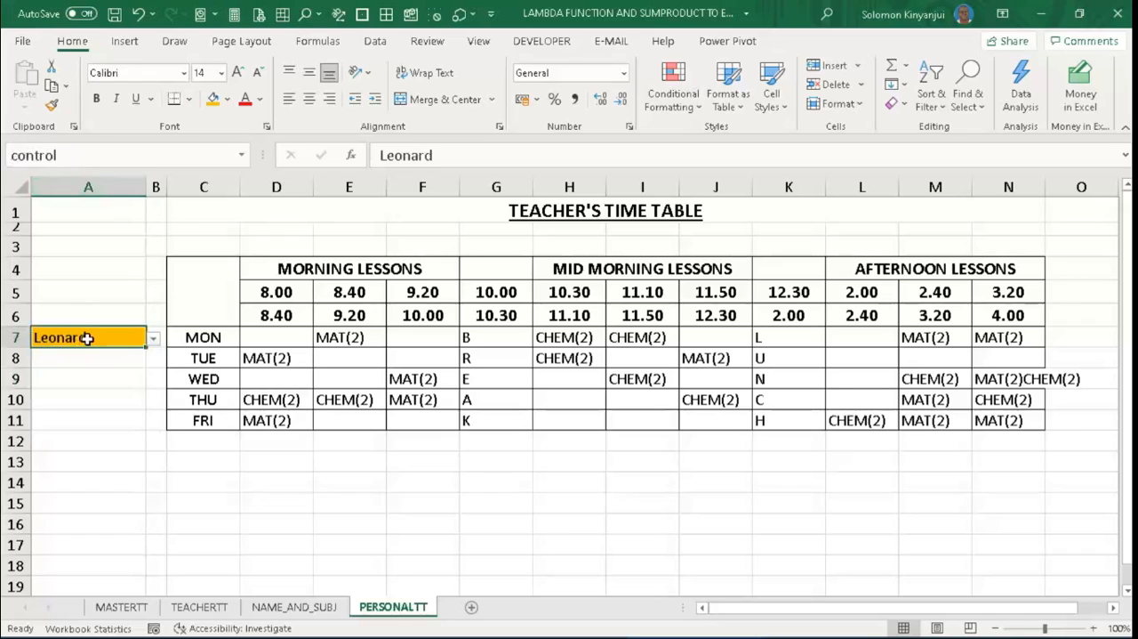
- Replace the typed teacher name in A7 of TEACHERTT with the formula =control
{"action": "left_click", "coordinate": [222, 605]}
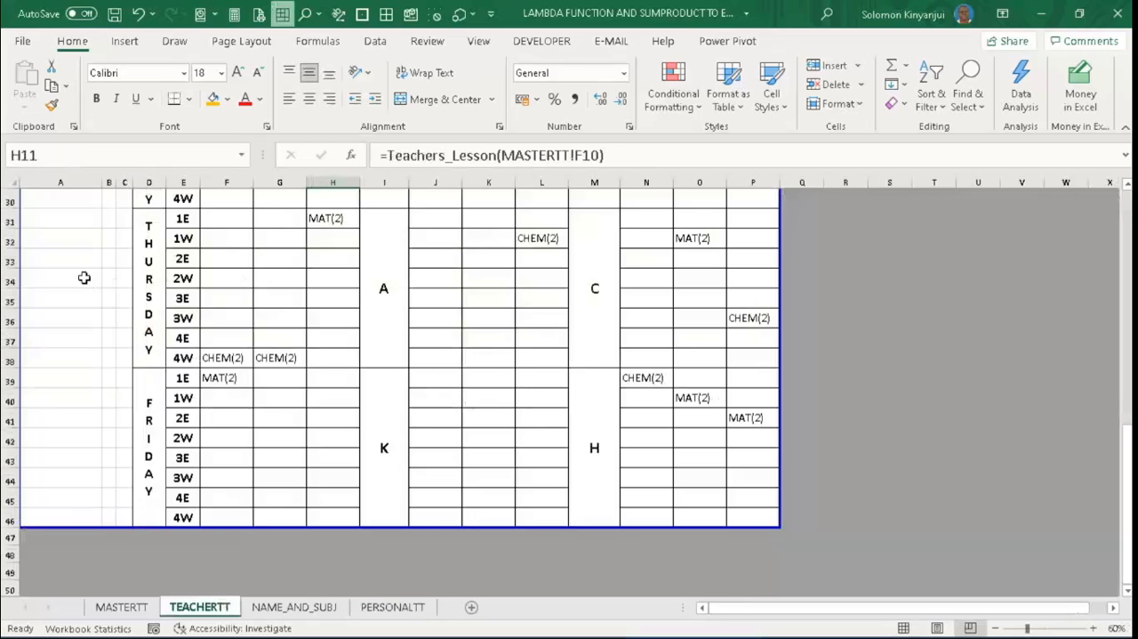
{"action": "left_click_drag", "start_coordinate": [1128, 220], "coordinate": [1126, 201]}
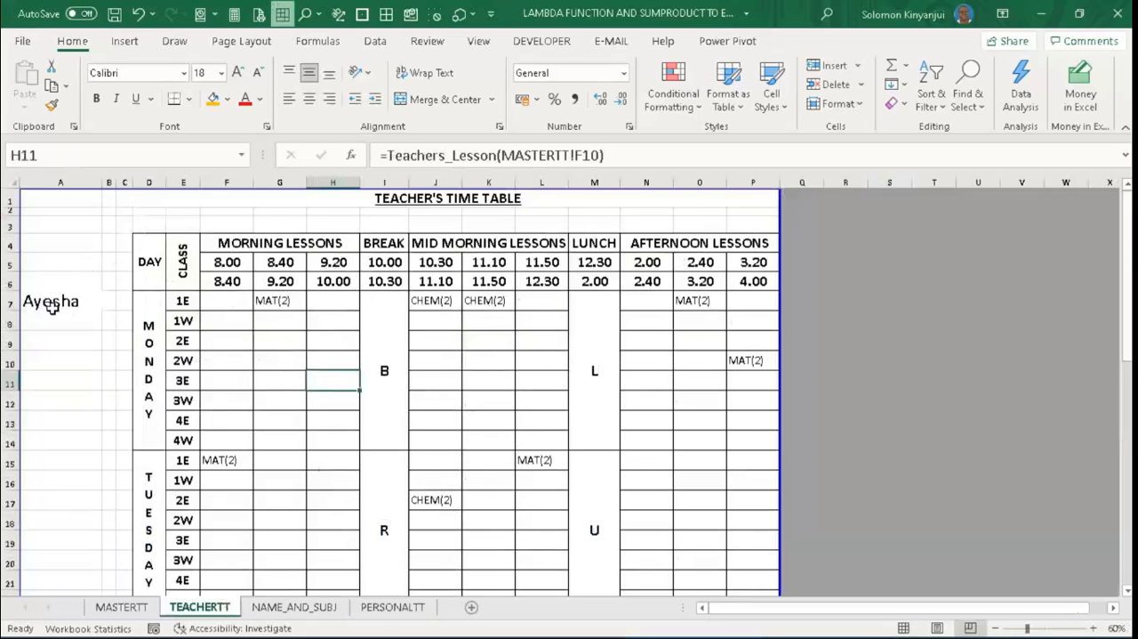
{"action": "left_click", "coordinate": [52, 307]}
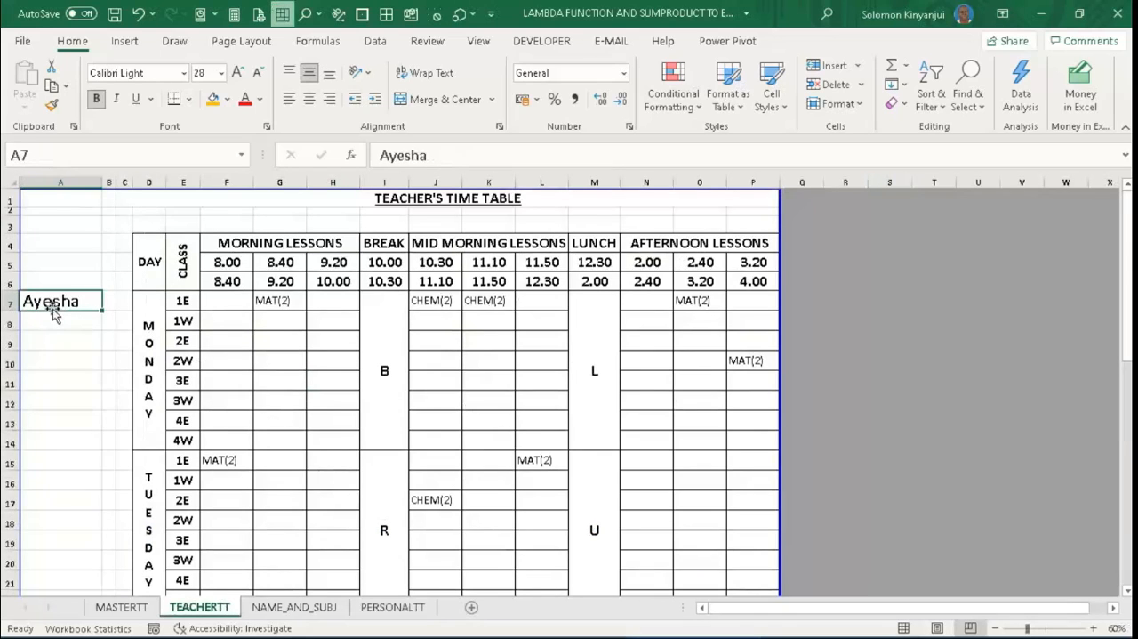
{"action": "key", "text": "BackSpace"}
{"action": "type", "text": "="}
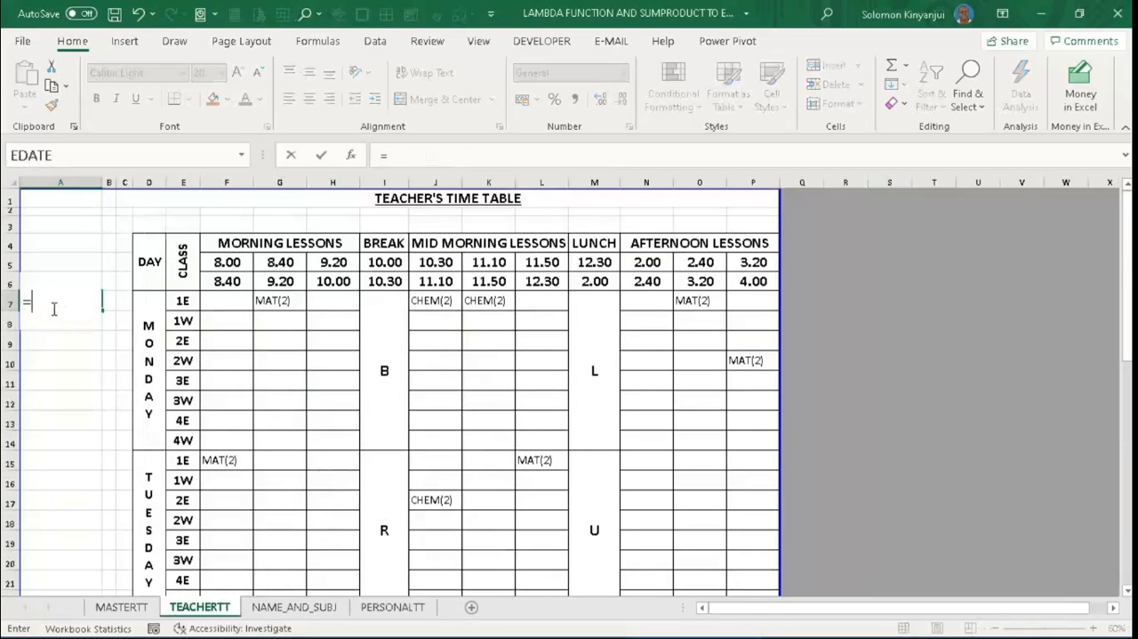
{"action": "type", "text": "C"}
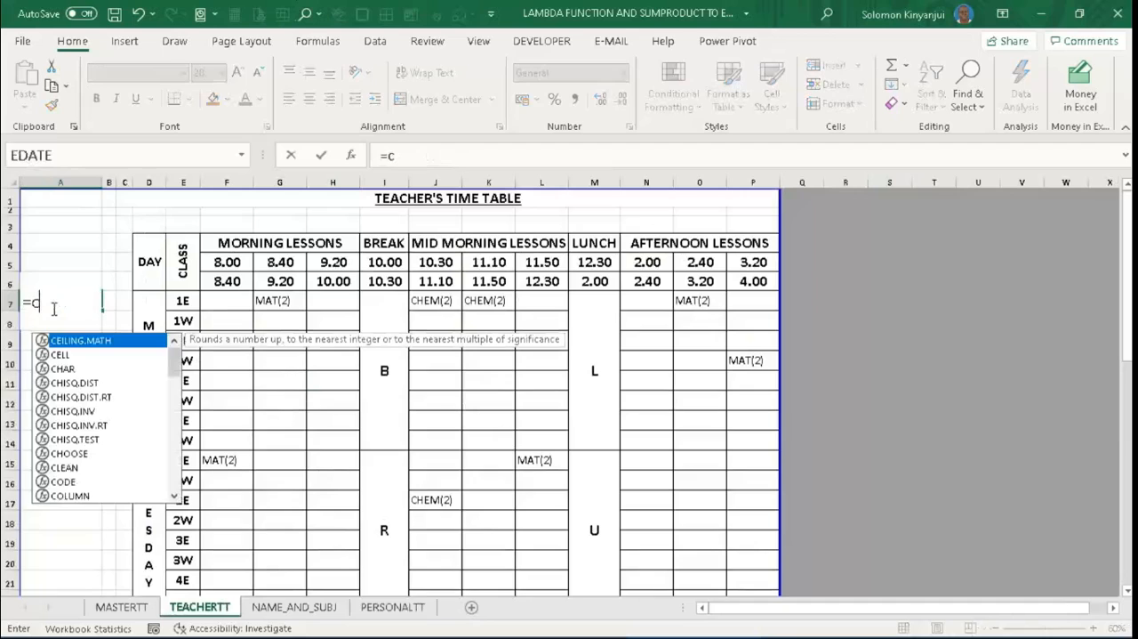
{"action": "type", "text": "on"}
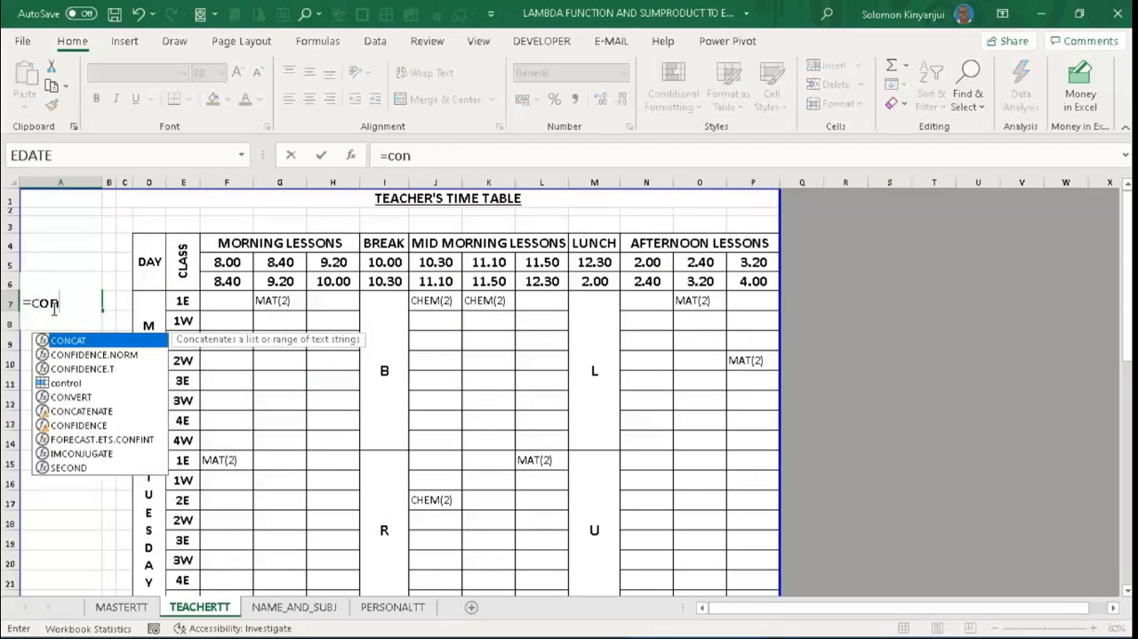
{"action": "type", "text": "t"}
{"action": "key", "text": "Tab"}
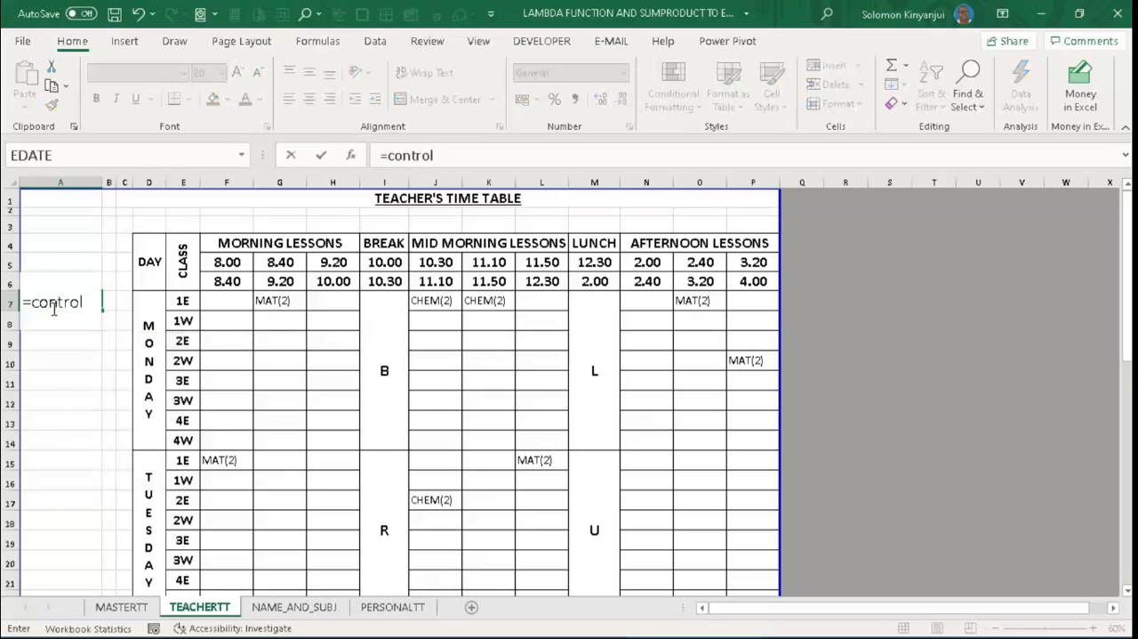
{"action": "key", "text": "Return"}
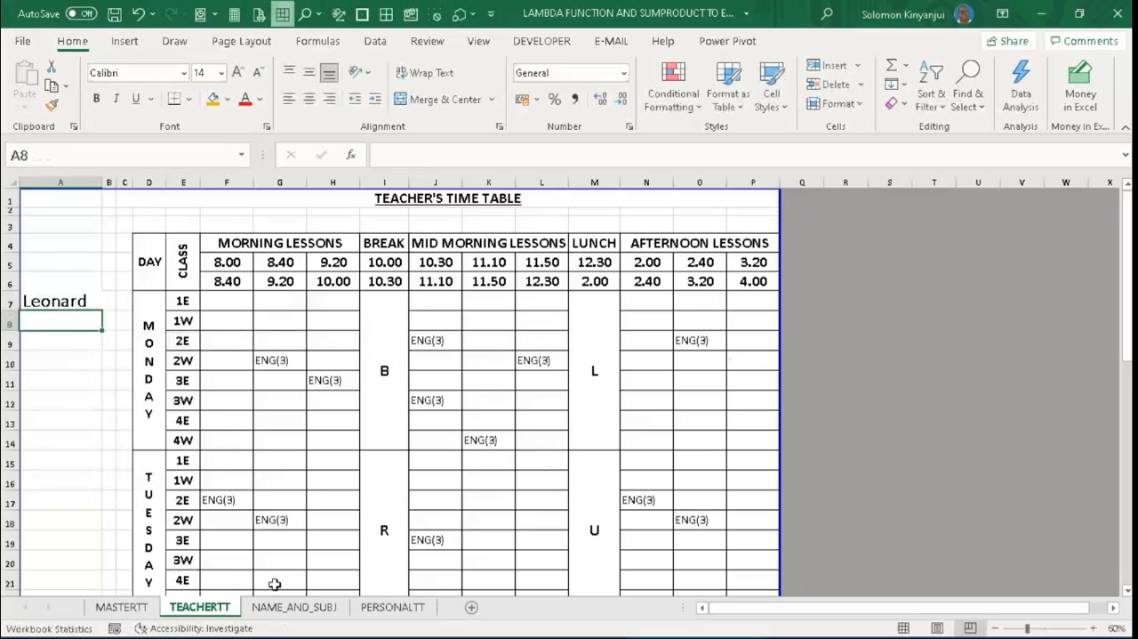
- Test the drop-down list in A7 of PERSONALTT by choosing the sixth, tenth, eleventh and twelfth teachers in turn
{"action": "left_click", "coordinate": [378, 608]}
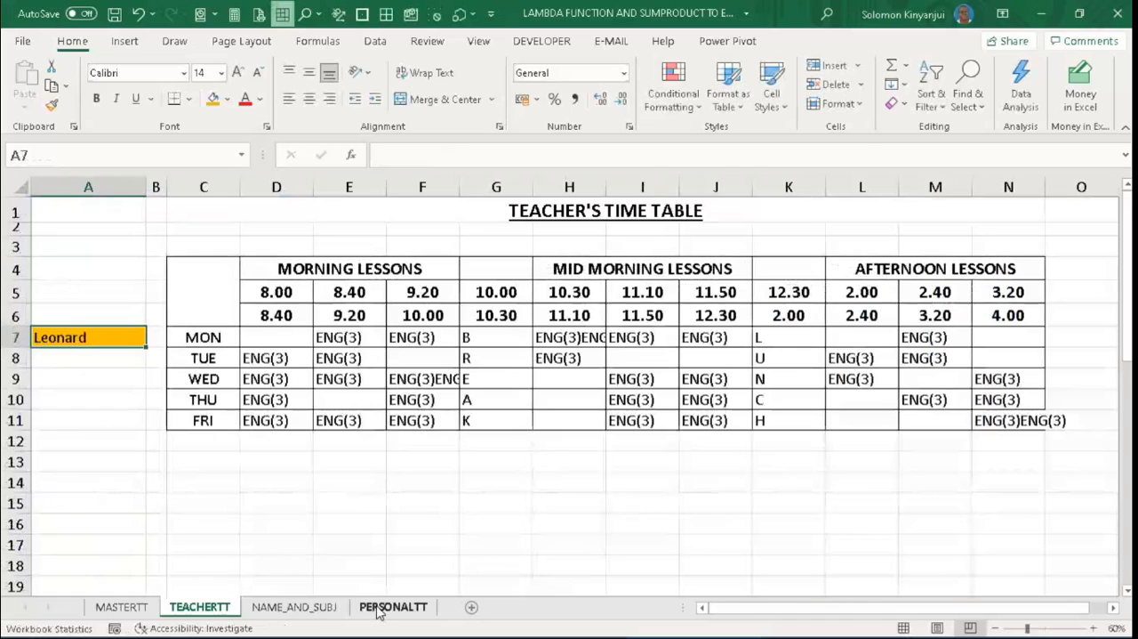
{"action": "left_click", "coordinate": [129, 340]}
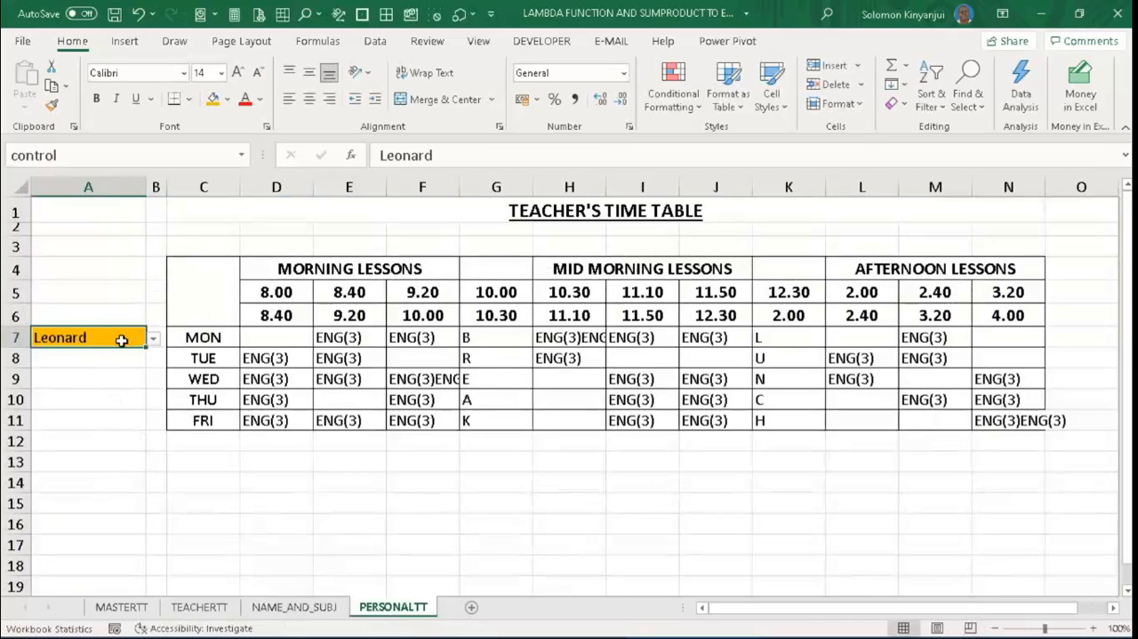
{"action": "left_click", "coordinate": [135, 425]}
{"action": "left_click", "coordinate": [136, 338]}
{"action": "left_click", "coordinate": [153, 338]}
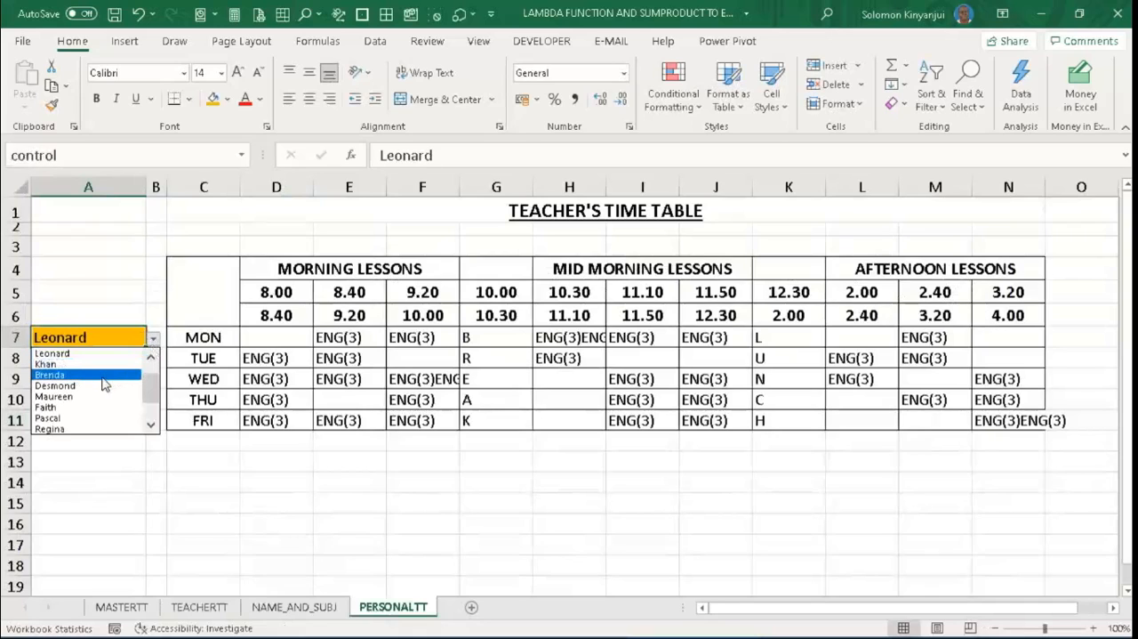
{"action": "left_click", "coordinate": [101, 387]}
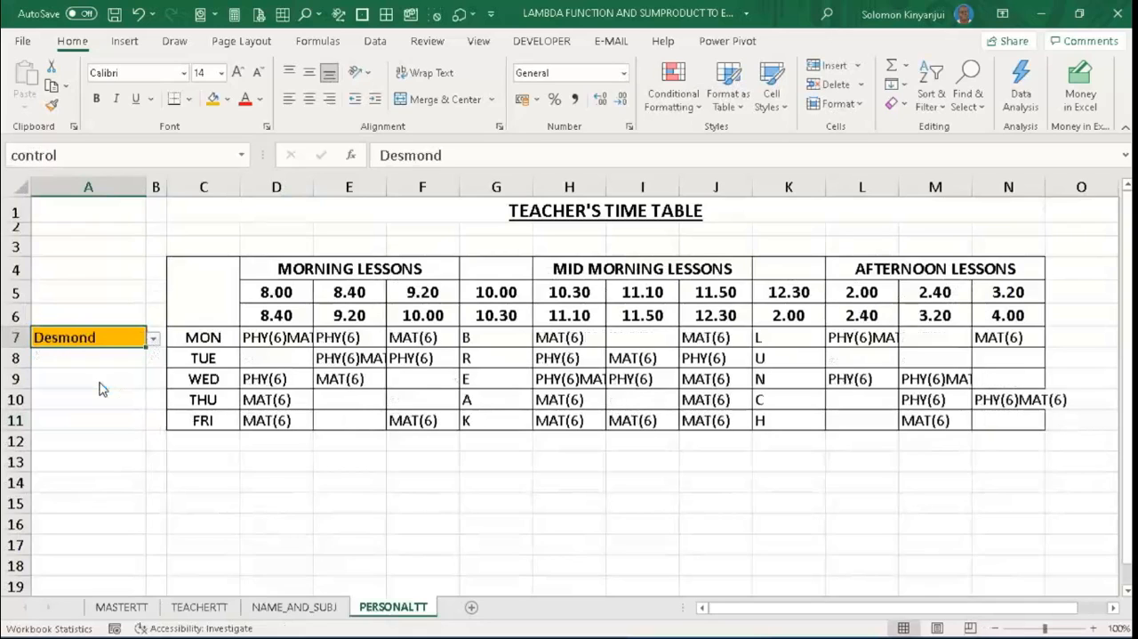
{"action": "left_click", "coordinate": [154, 340]}
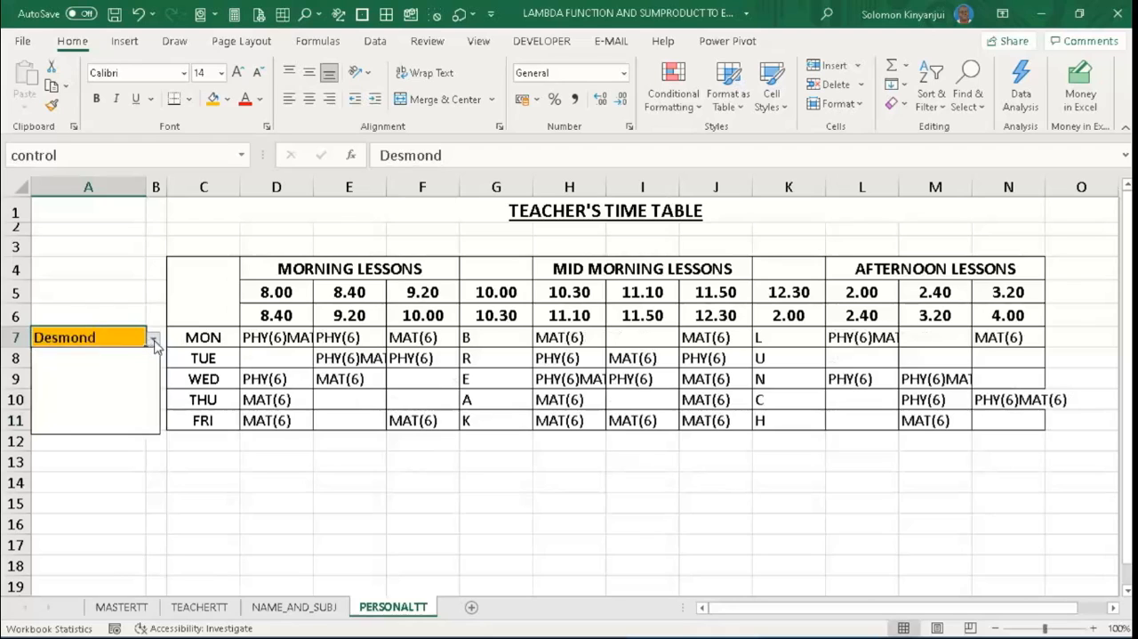
{"action": "left_click", "coordinate": [116, 401]}
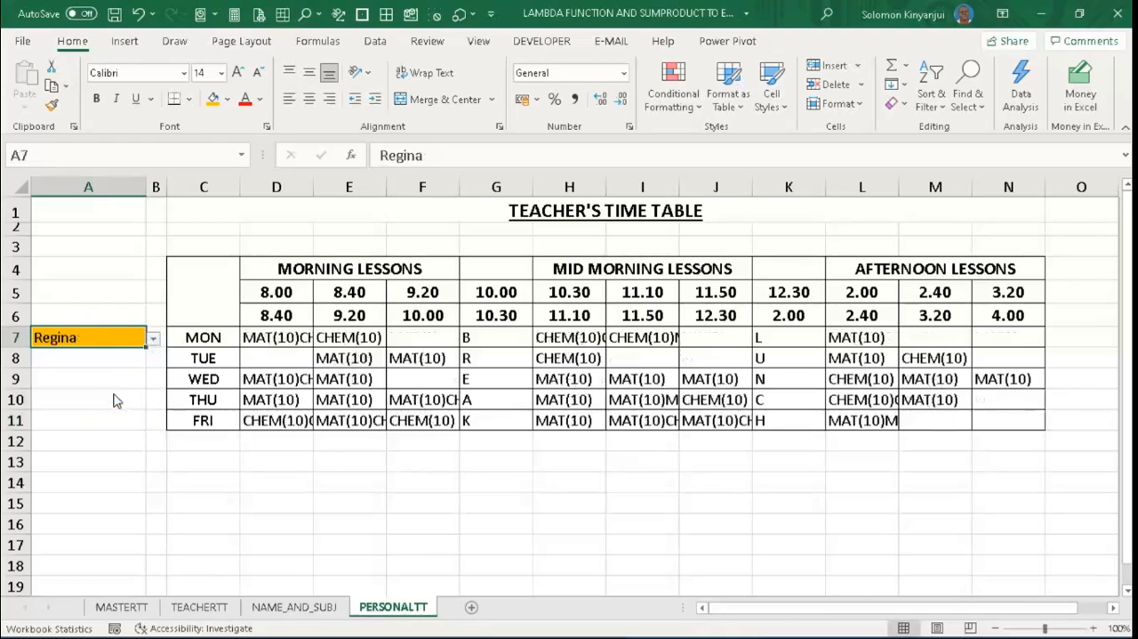
{"action": "left_click", "coordinate": [154, 340]}
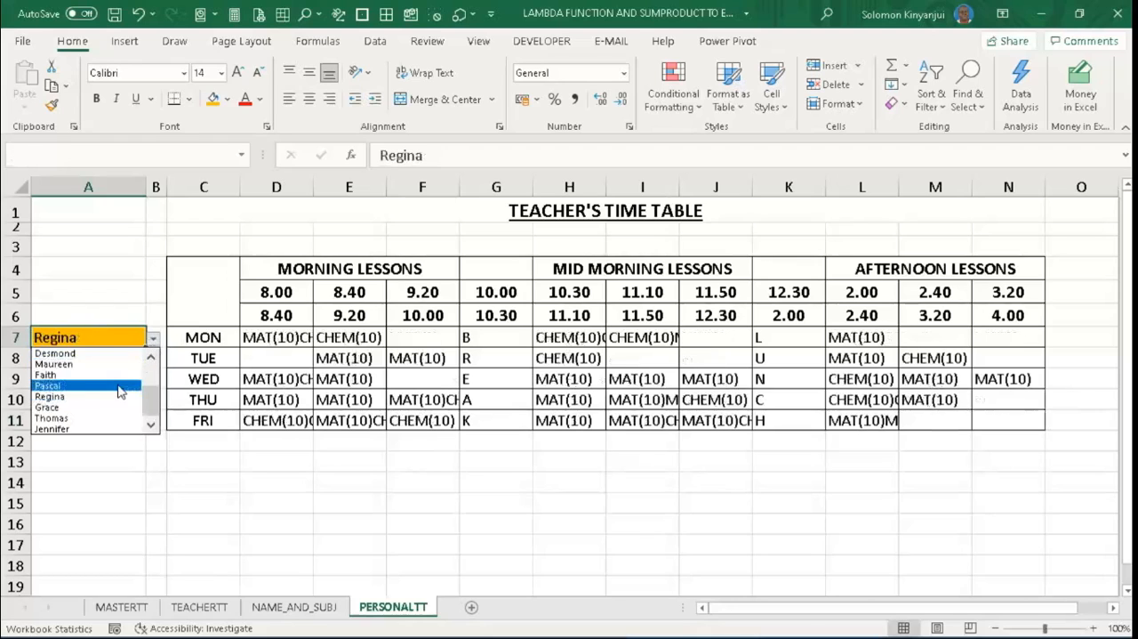
{"action": "left_click", "coordinate": [93, 412]}
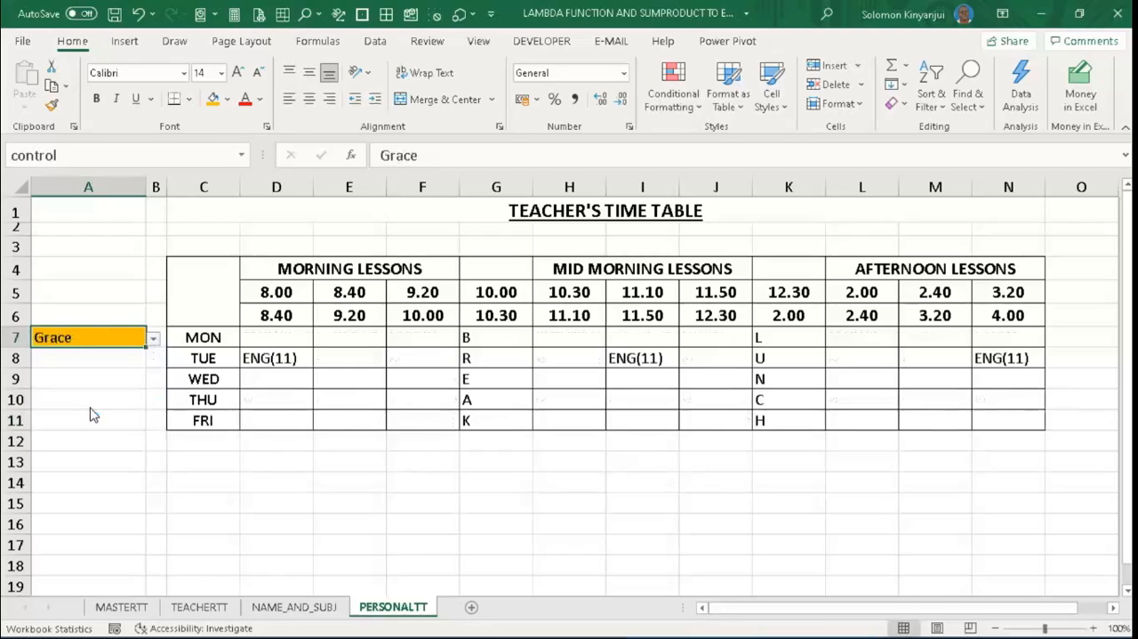
{"action": "left_click", "coordinate": [154, 340]}
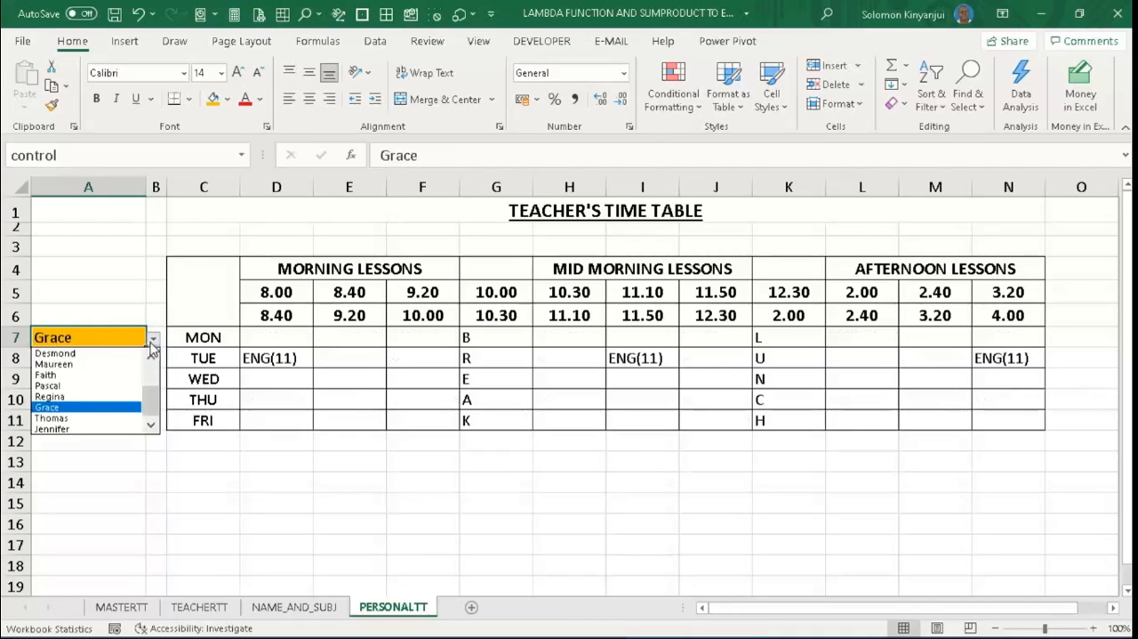
{"action": "left_click", "coordinate": [84, 416]}
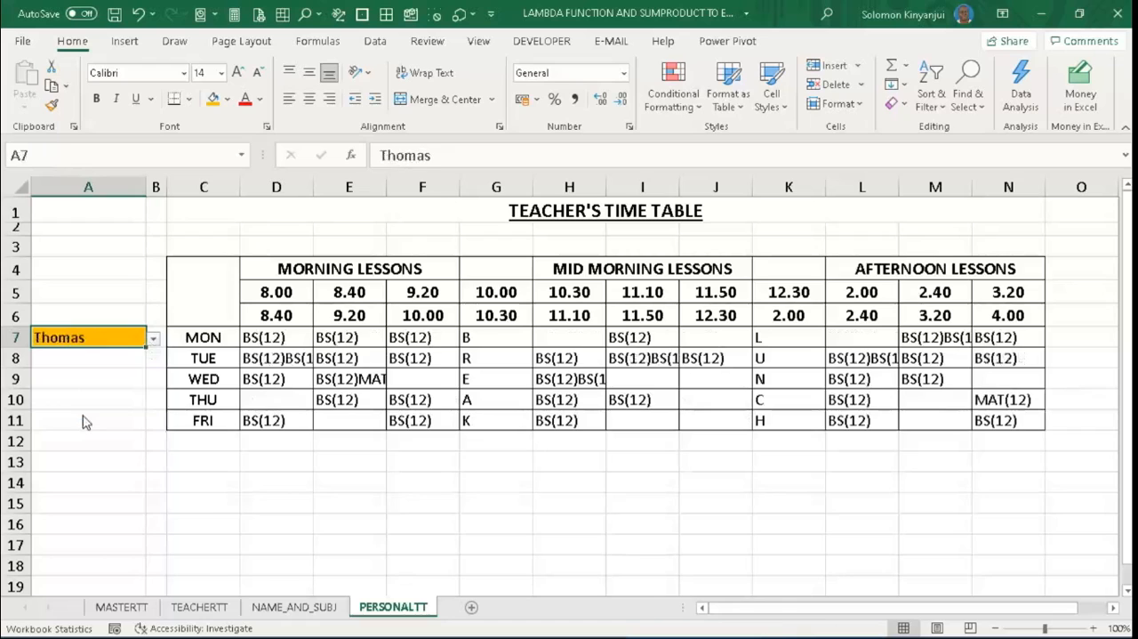
- Turn on text wrapping for the timetable's lesson cells D7:N11 on PERSONALTT
{"action": "left_click", "coordinate": [366, 344]}
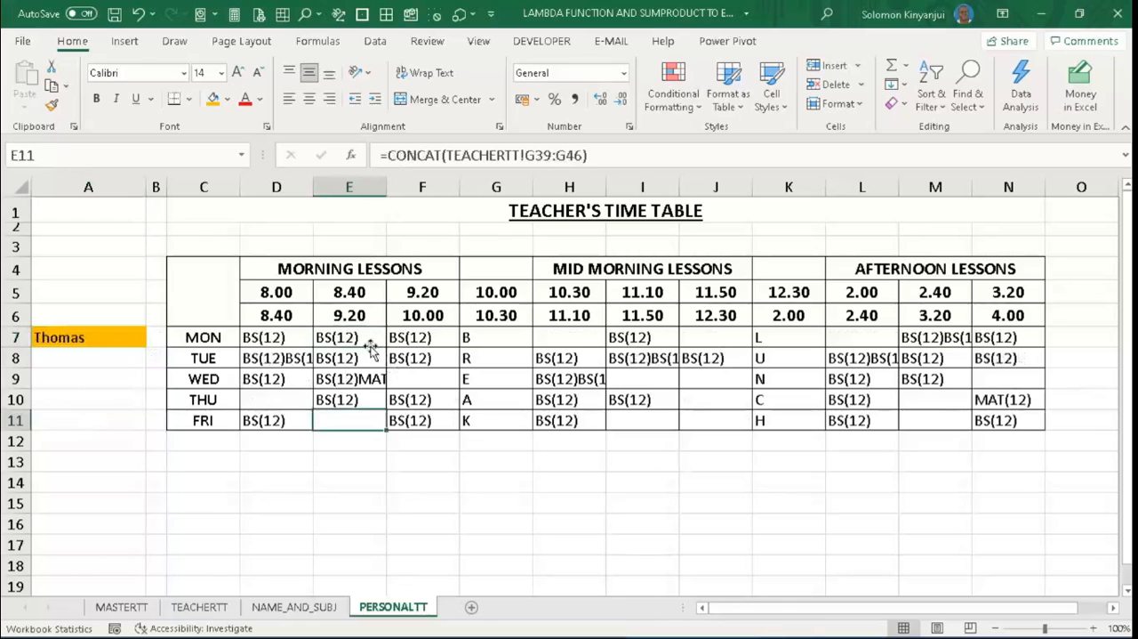
{"action": "left_click", "coordinate": [300, 335]}
{"action": "left_click_drag", "start_coordinate": [300, 335], "coordinate": [1008, 416]}
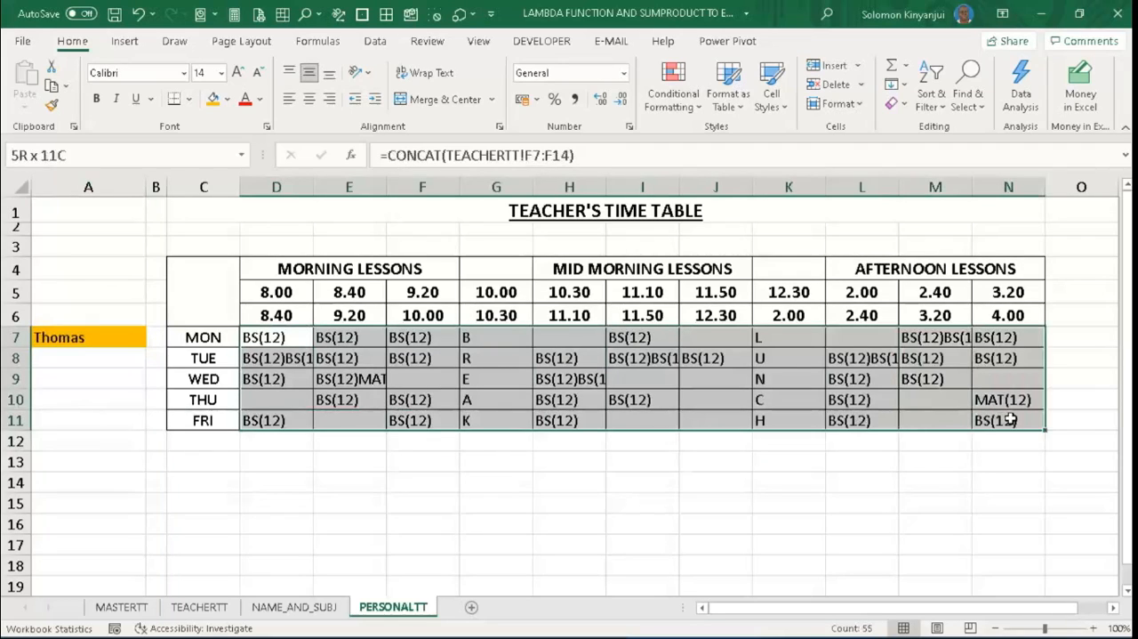
{"action": "left_click", "coordinate": [425, 77]}
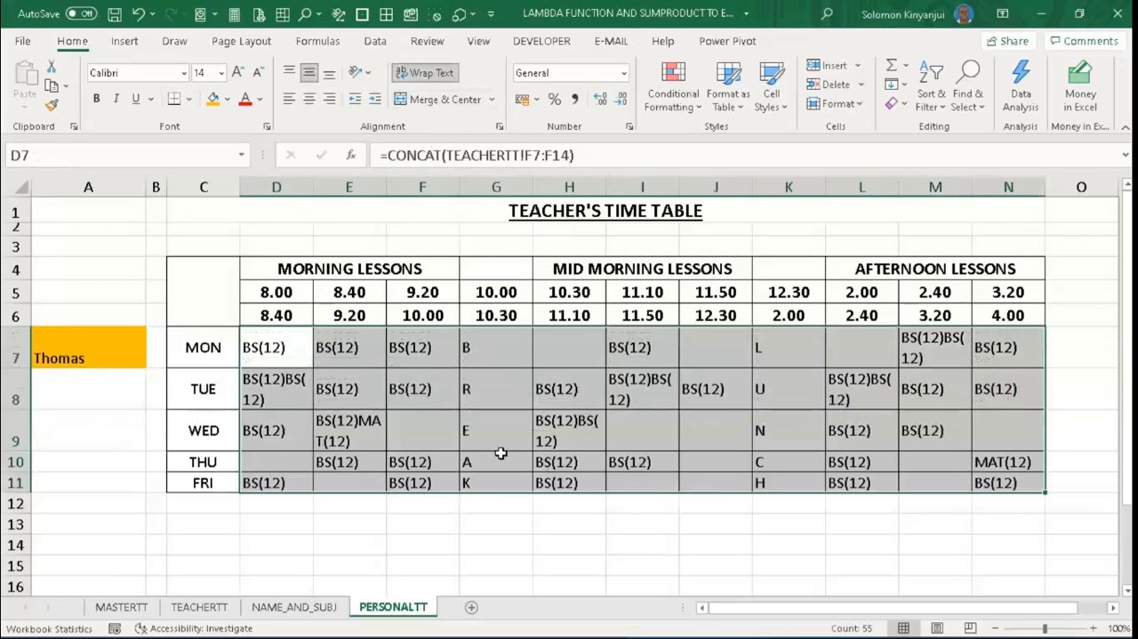
- Choose the seventh teacher from A7's drop-down list to check the wrapped timetable
{"action": "left_click", "coordinate": [133, 344]}
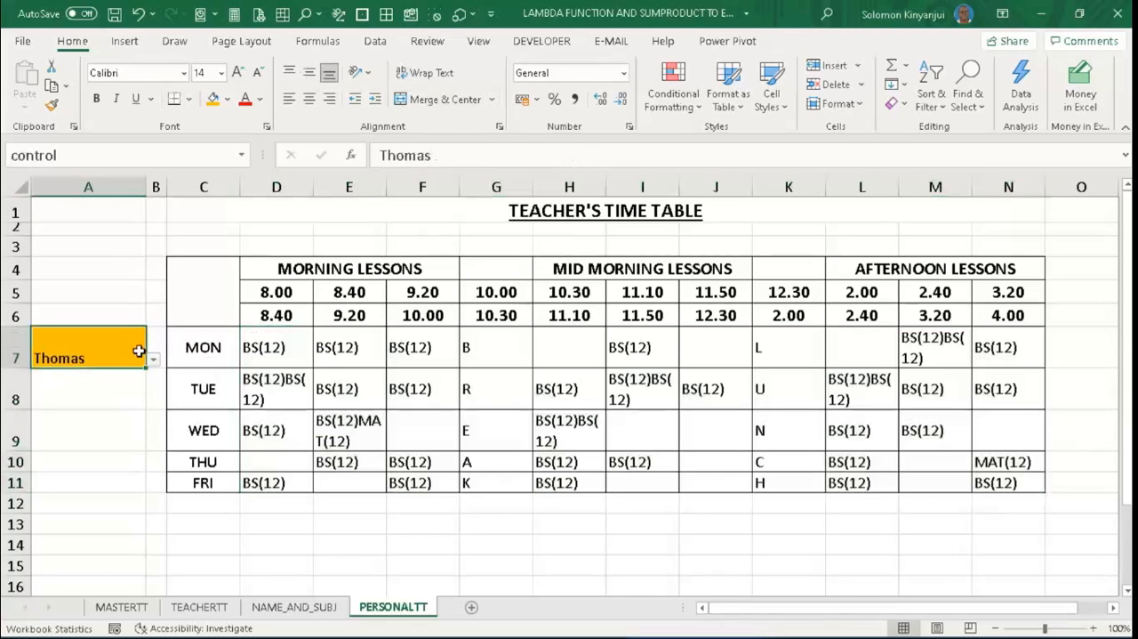
{"action": "left_click", "coordinate": [153, 363]}
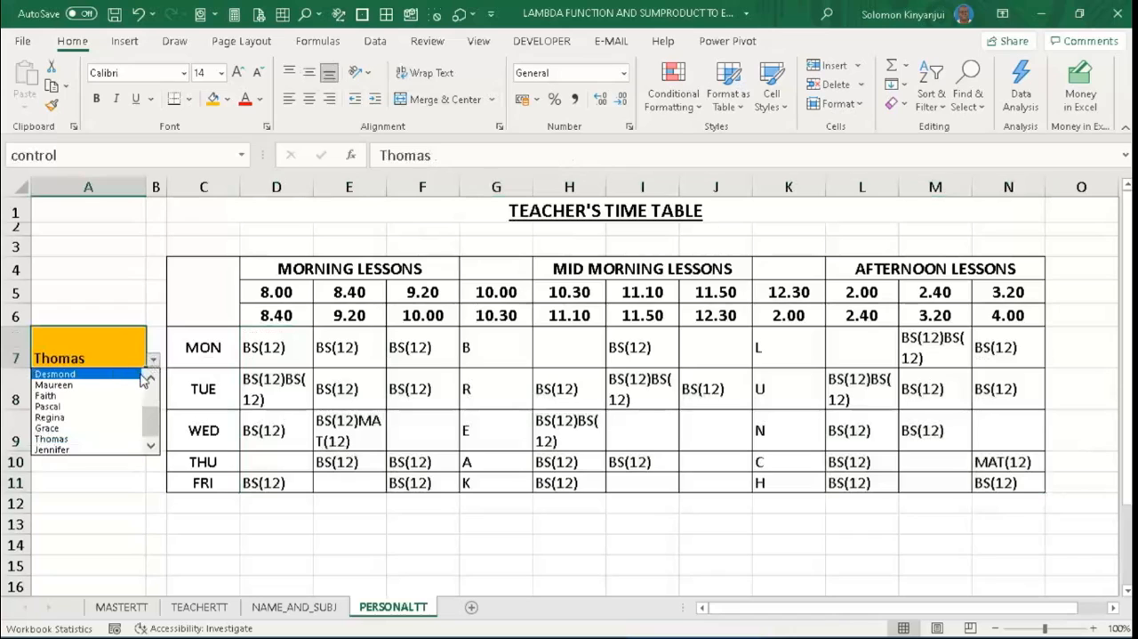
{"action": "left_click", "coordinate": [151, 379]}
{"action": "left_click", "coordinate": [152, 380]}
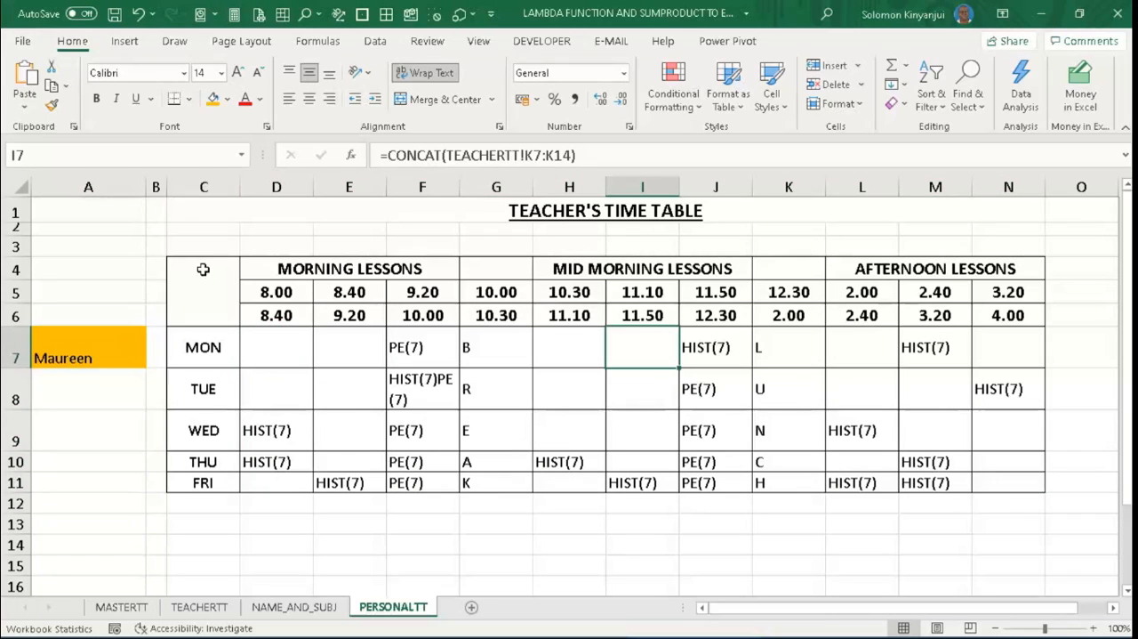
- Enter =control&"'s Time Table" in the merged cell C3 as a title that follows the selected teacher
{"action": "left_click", "coordinate": [202, 249]}
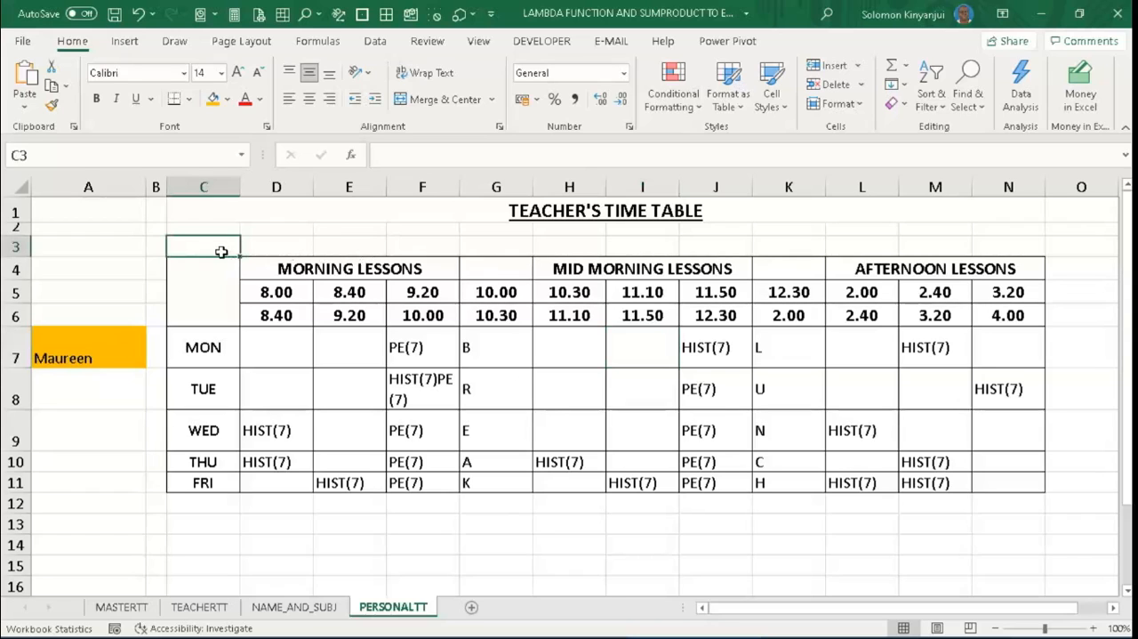
{"action": "type", "text": "="}
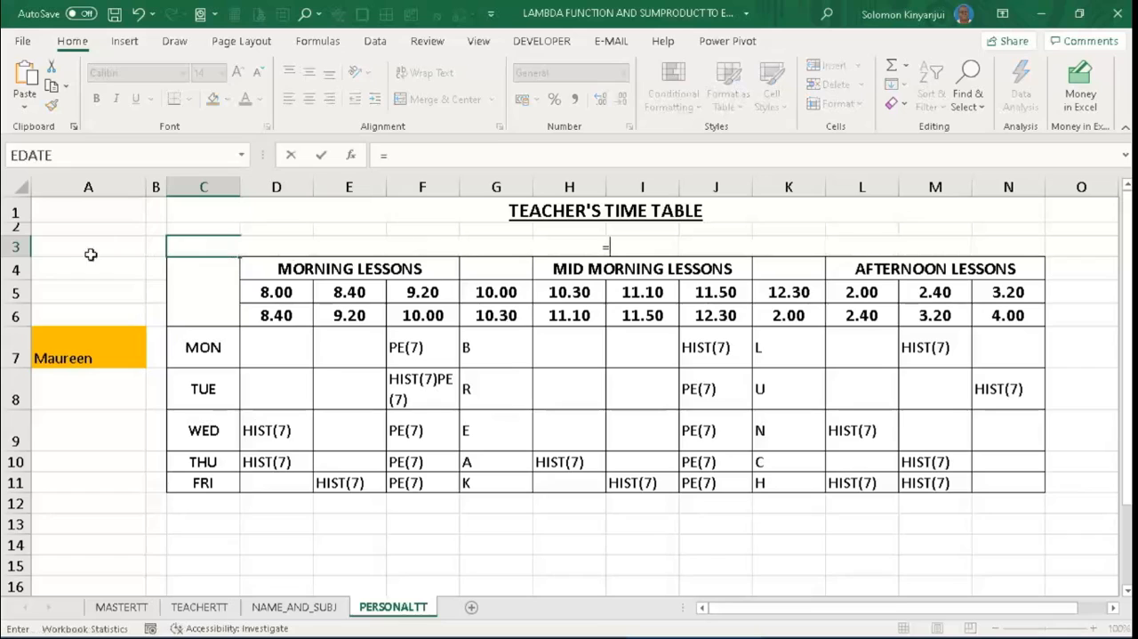
{"action": "left_click", "coordinate": [69, 347]}
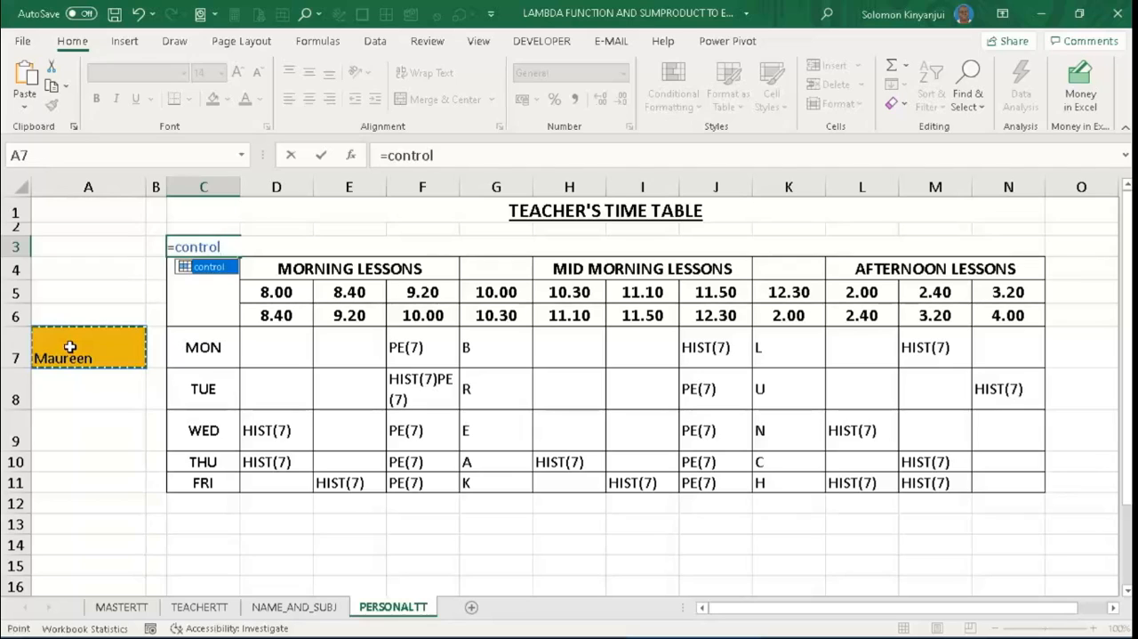
{"action": "type", "text": "&"}
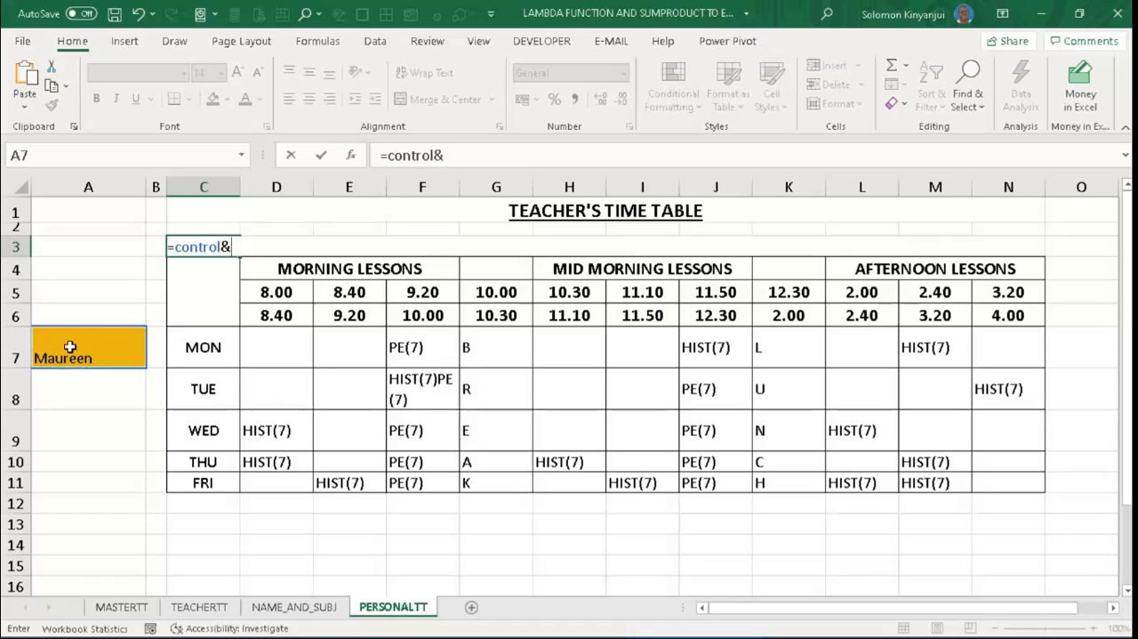
{"action": "type", "text": "\""}
{"action": "type", "text": "\""}
{"action": "type", "text": "s"}
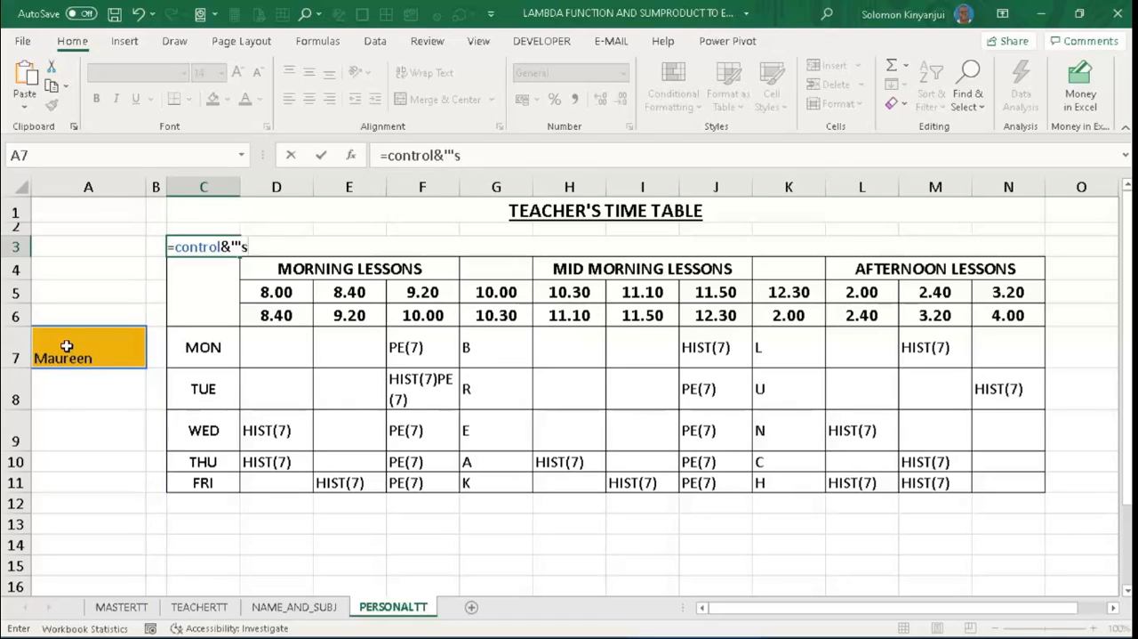
{"action": "type", "text": " Time Table"}
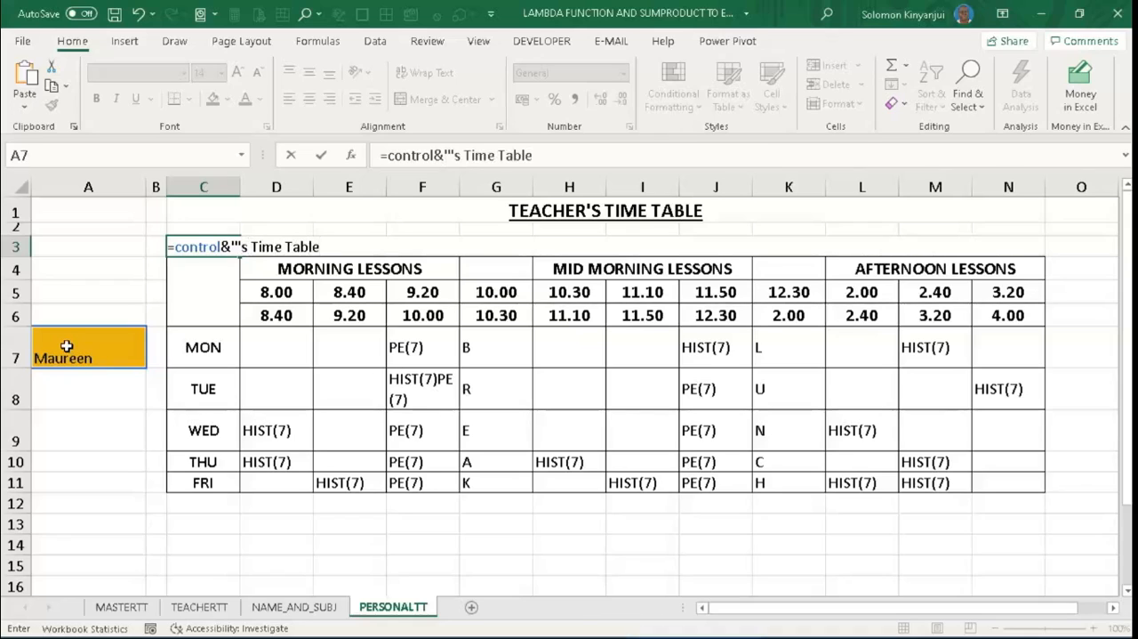
{"action": "type", "text": "\""}
{"action": "key", "text": "Return"}
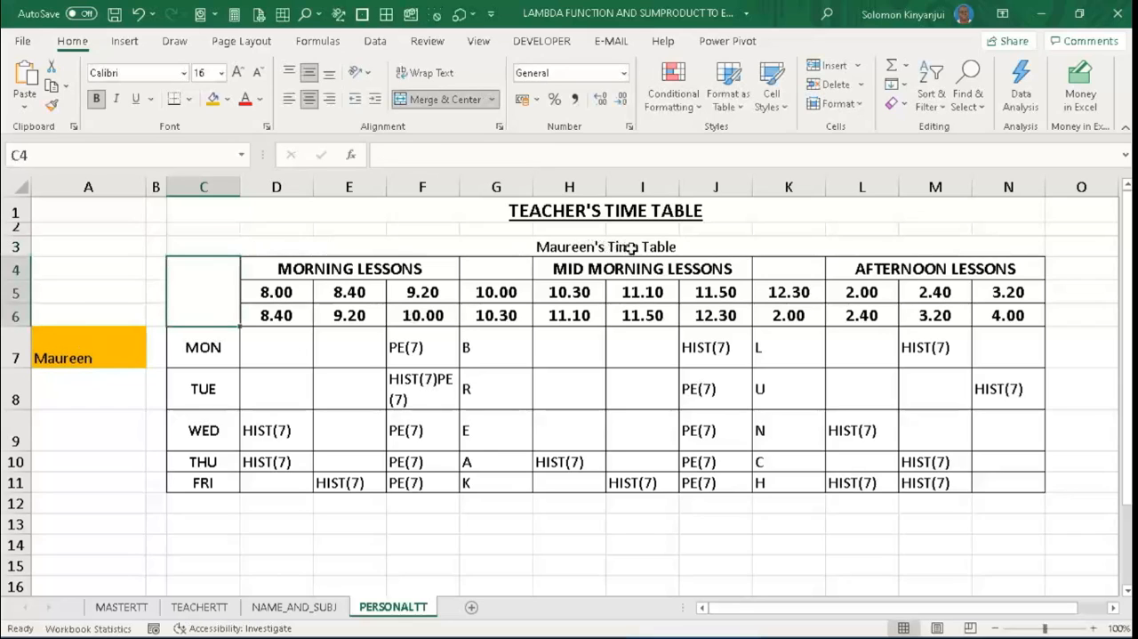
- Switch A7's drop-down list to the tenth teacher and then the thirteenth to check the title in C3 and the lessons
{"action": "left_click", "coordinate": [84, 356]}
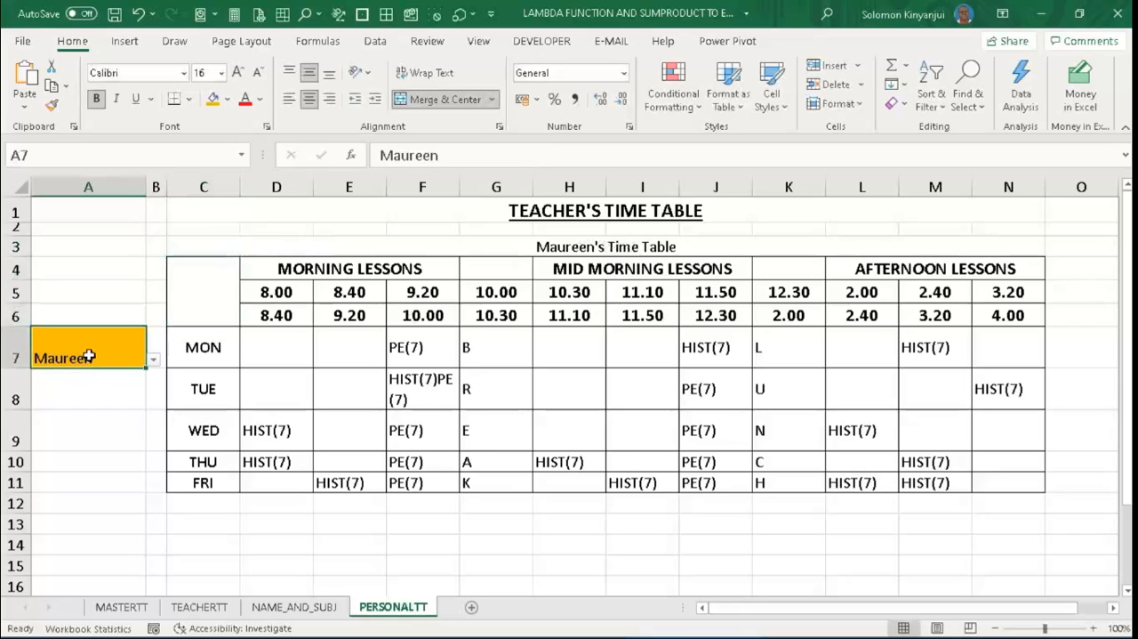
{"action": "left_click", "coordinate": [153, 360]}
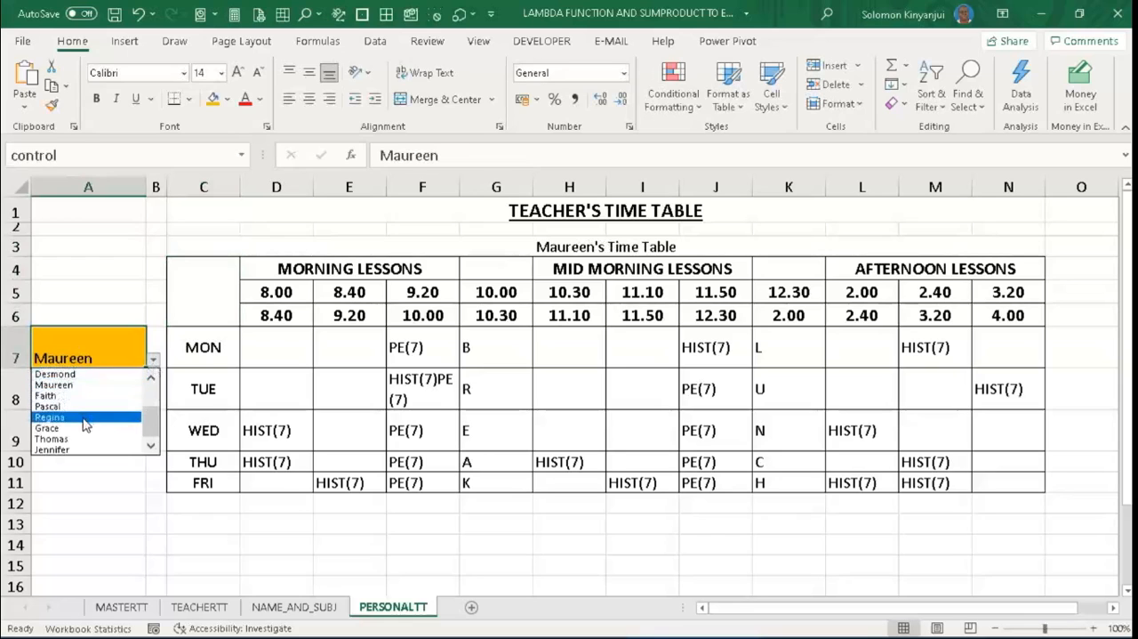
{"action": "left_click", "coordinate": [85, 424]}
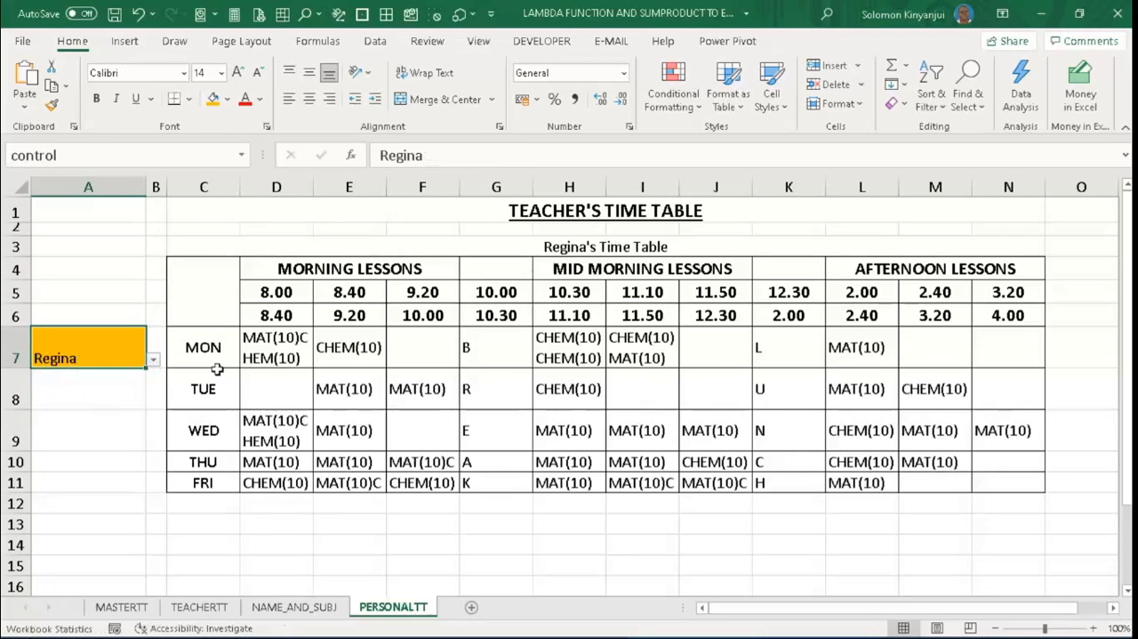
{"action": "left_click_drag", "start_coordinate": [127, 355], "coordinate": [153, 362]}
{"action": "left_click", "coordinate": [153, 362]}
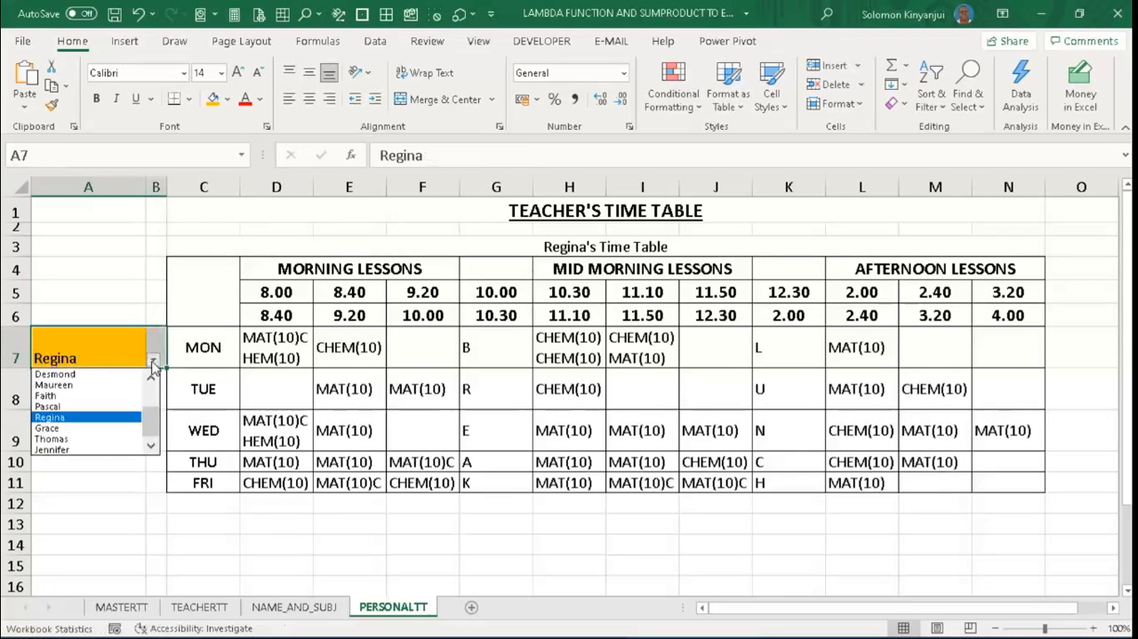
{"action": "left_click", "coordinate": [153, 364]}
{"action": "left_click", "coordinate": [100, 358]}
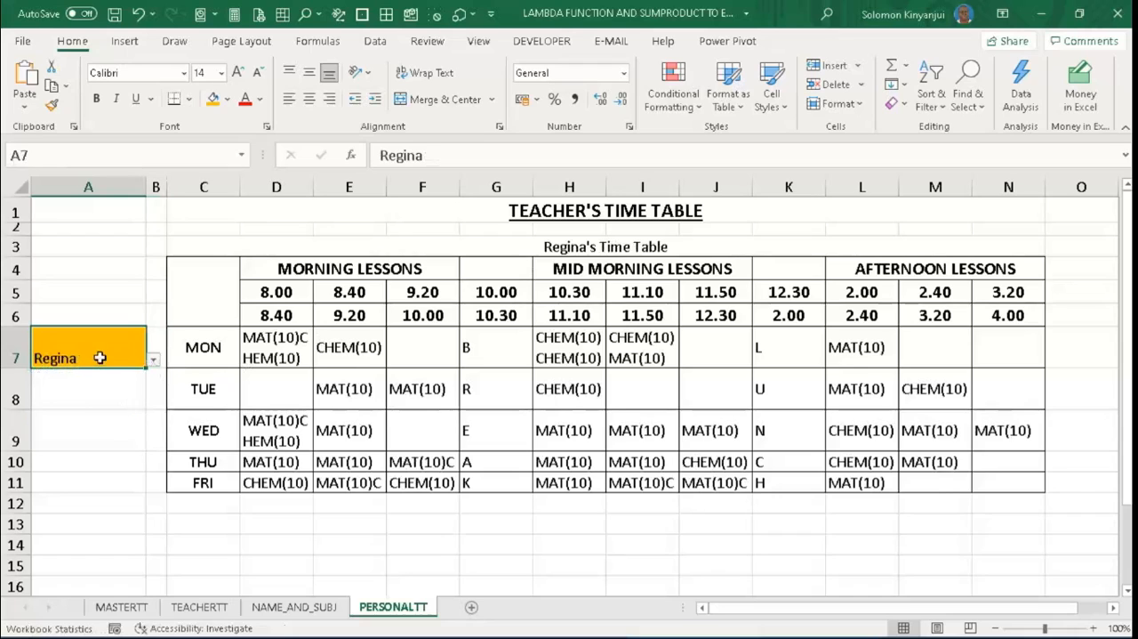
{"action": "left_click", "coordinate": [153, 365]}
{"action": "left_click", "coordinate": [95, 447]}
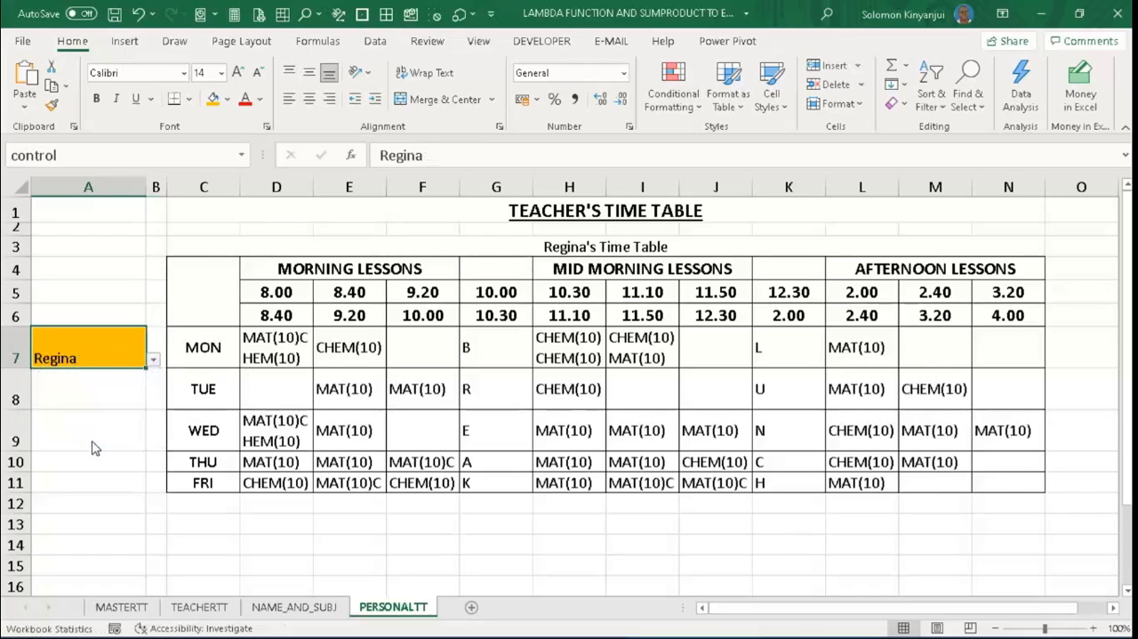
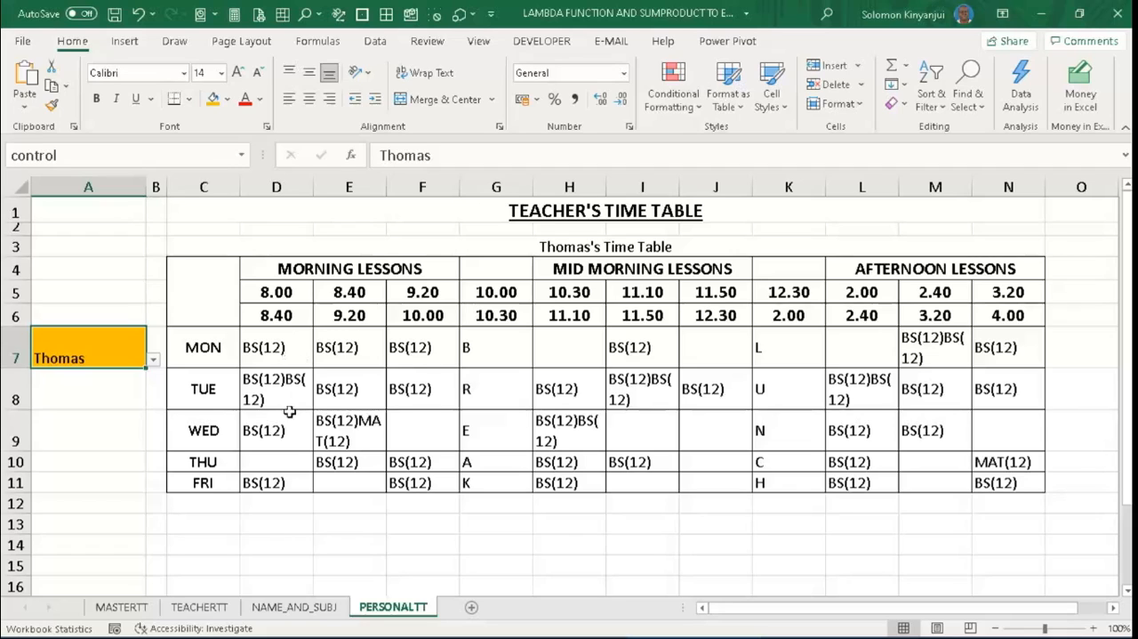
- In F7 on TEACHERTT, build =IF(Teachers_Lesson(MASTERTT!D6)="","",Teachers_Lesson(MASTERTT!D6) around the existing lesson formula
{"action": "left_click", "coordinate": [218, 607]}
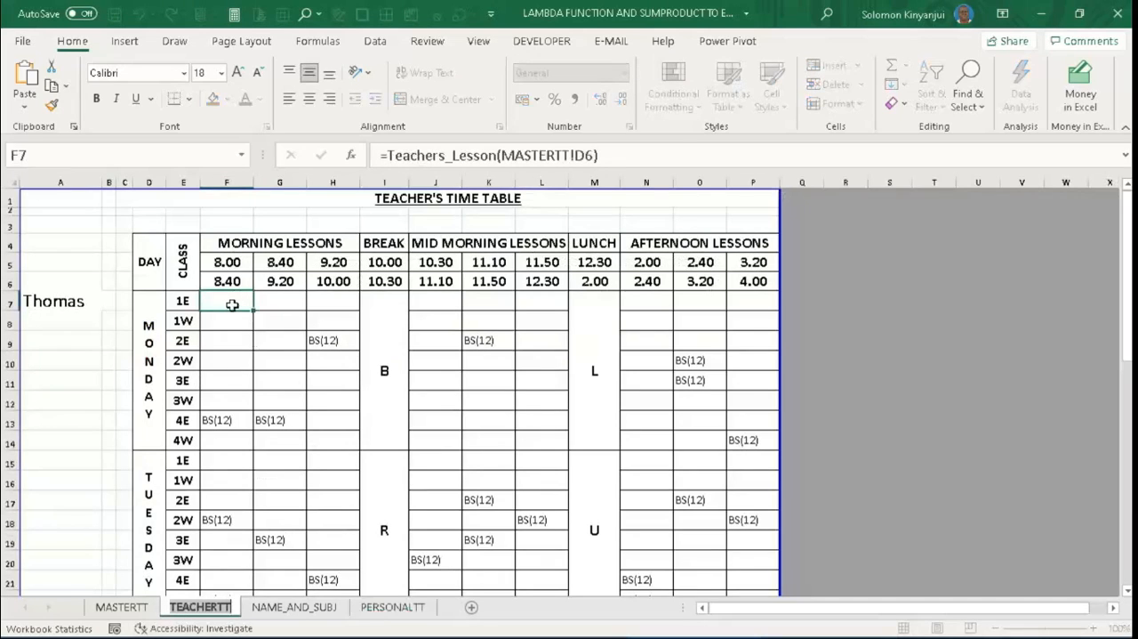
{"action": "left_click", "coordinate": [389, 156]}
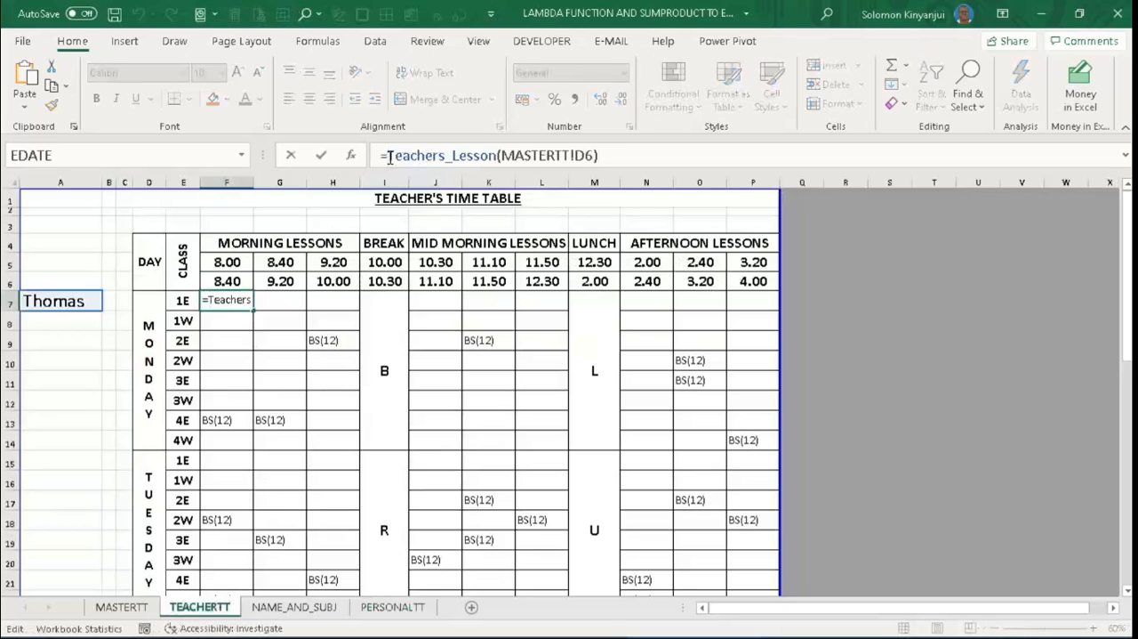
{"action": "type", "text": "if"}
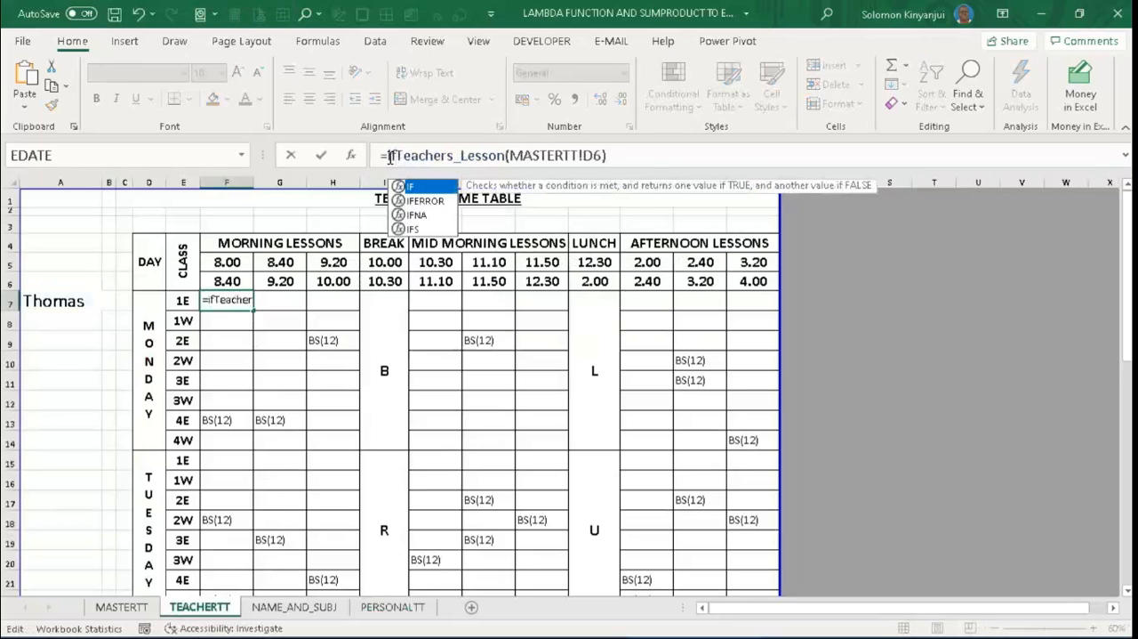
{"action": "type", "text": "("}
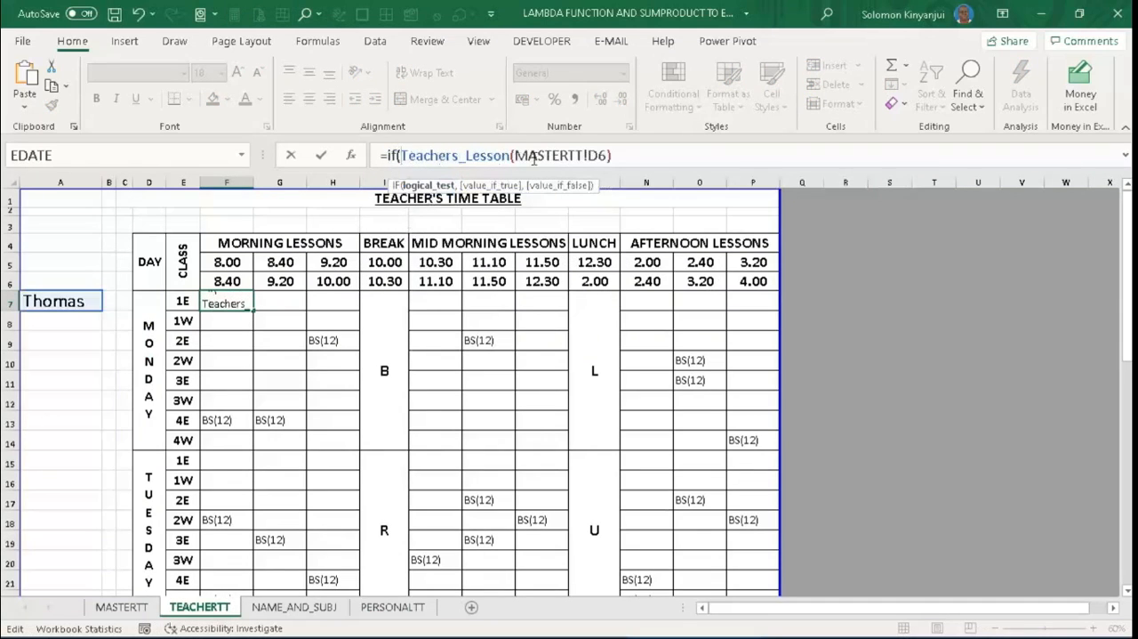
{"action": "left_click", "coordinate": [630, 155]}
{"action": "type", "text": "=\"\","}
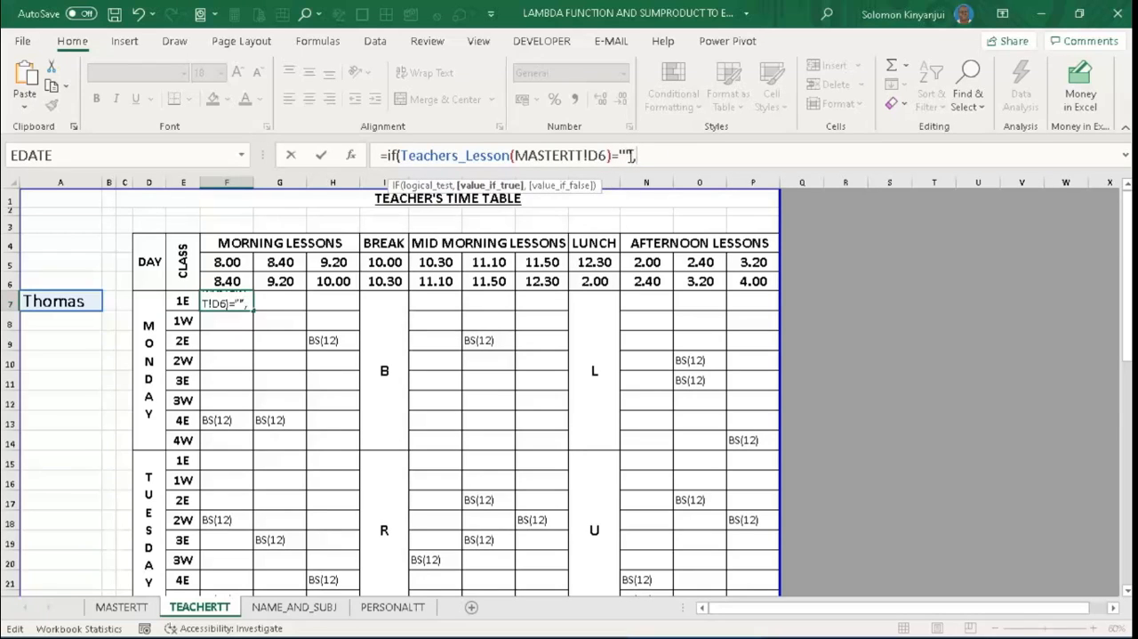
{"action": "type", "text": "\"\","}
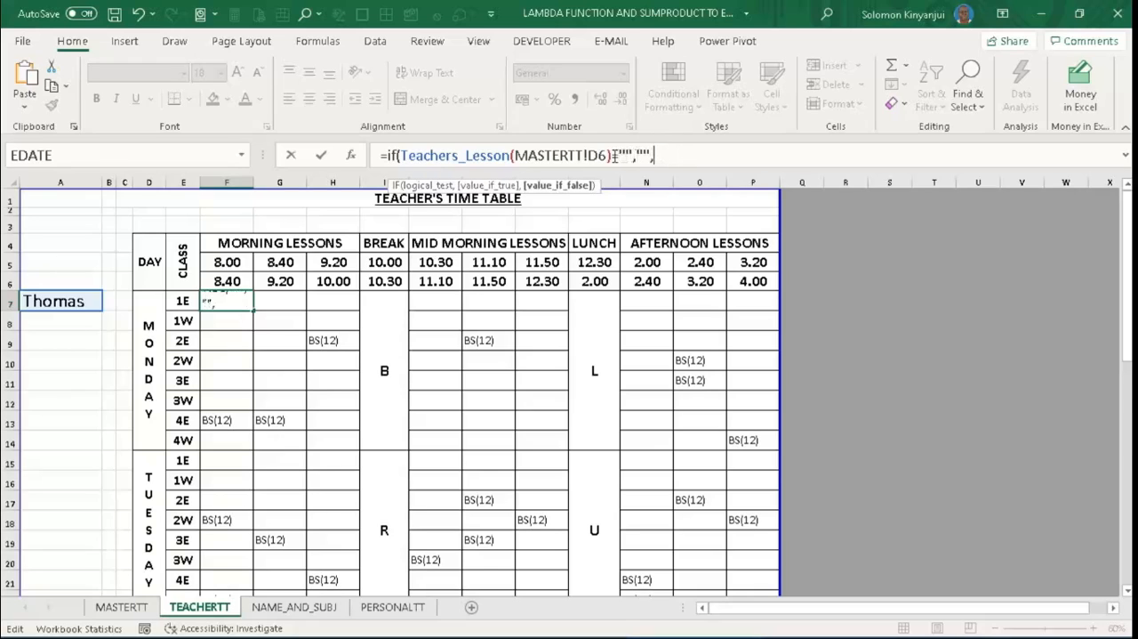
{"action": "left_click_drag", "start_coordinate": [609, 155], "coordinate": [403, 154]}
{"action": "key", "text": "ctrl+c"}
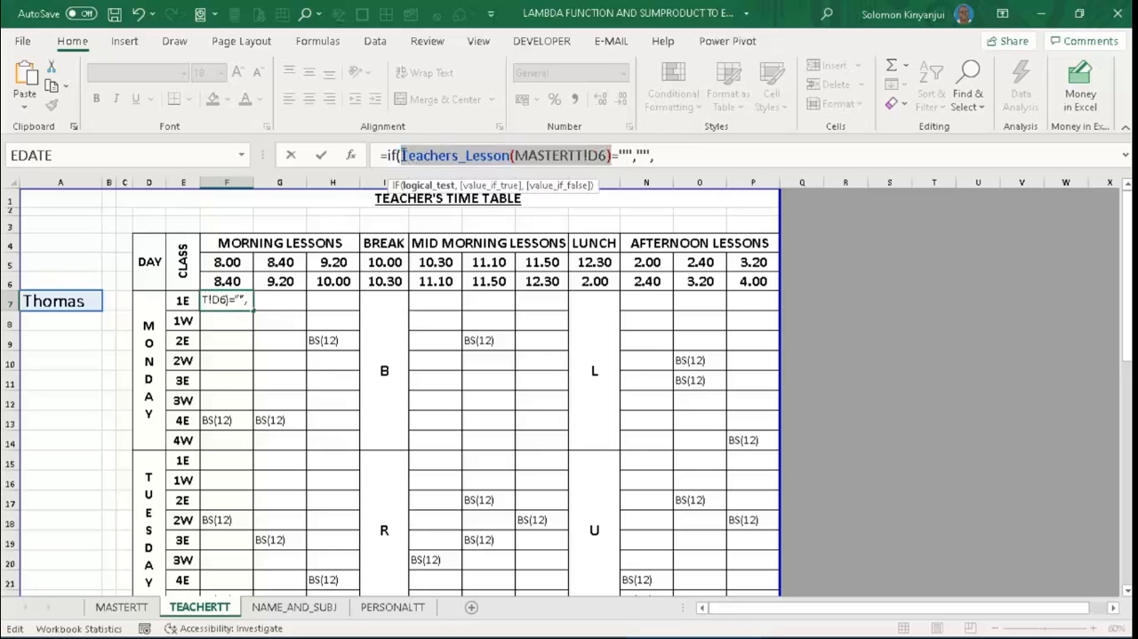
{"action": "left_click", "coordinate": [664, 157]}
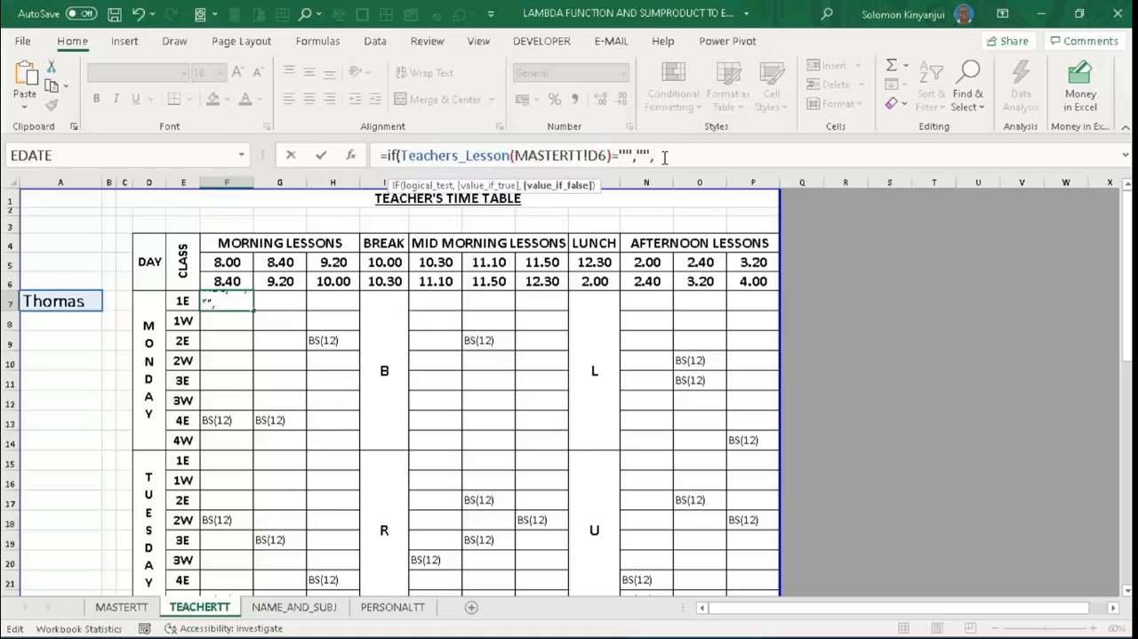
{"action": "key", "text": "ctrl+v"}
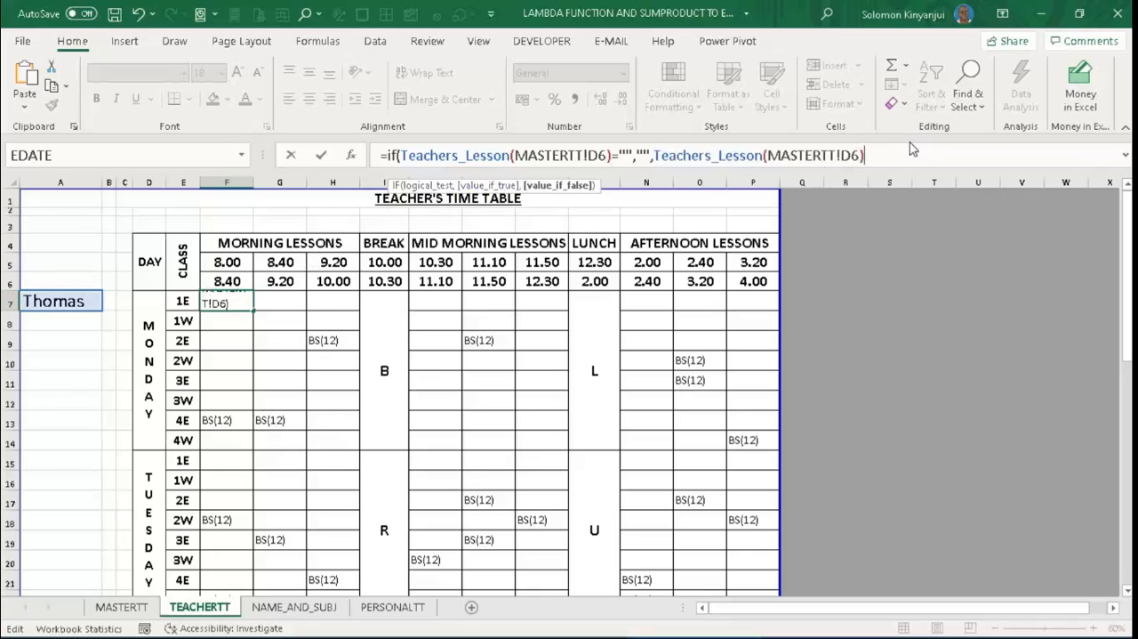
- Append &" "&$E7 to the IF formula's false value in F7, then close and enter the formula
{"action": "type", "text": "& \""}
{"action": "key", "text": "BackSpace"}
{"action": "key", "text": "BackSpace"}
{"action": "type", "text": "\" \"&"}
{"action": "left_click", "coordinate": [184, 301]}
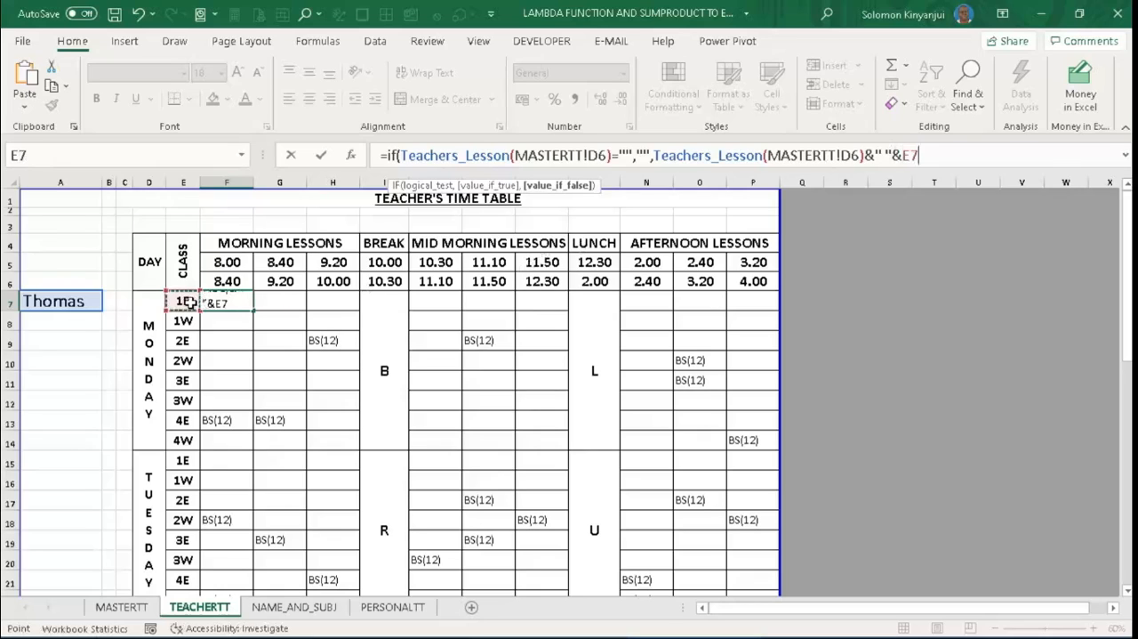
{"action": "left_click", "coordinate": [905, 157]}
{"action": "type", "text": "$"}
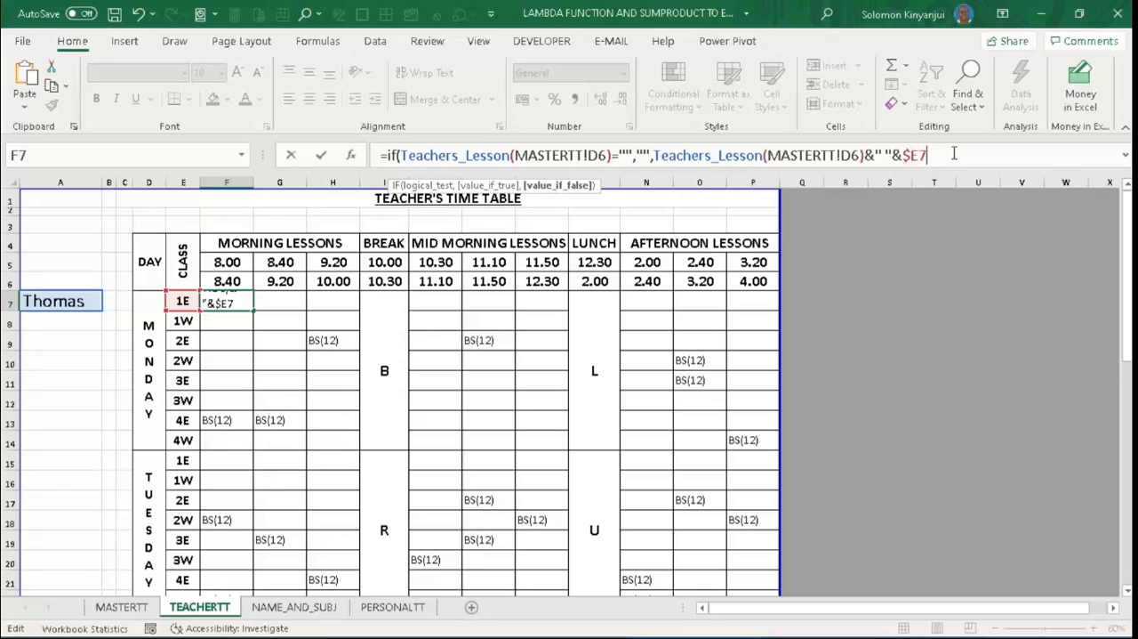
{"action": "type", "text": ")"}
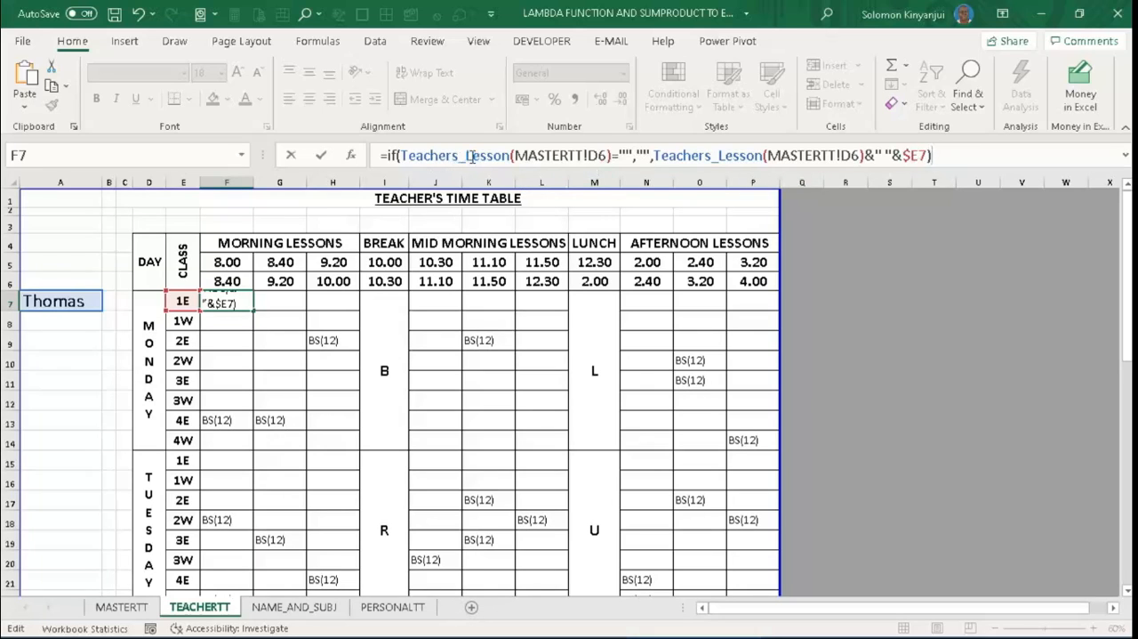
{"action": "key", "text": "Return"}
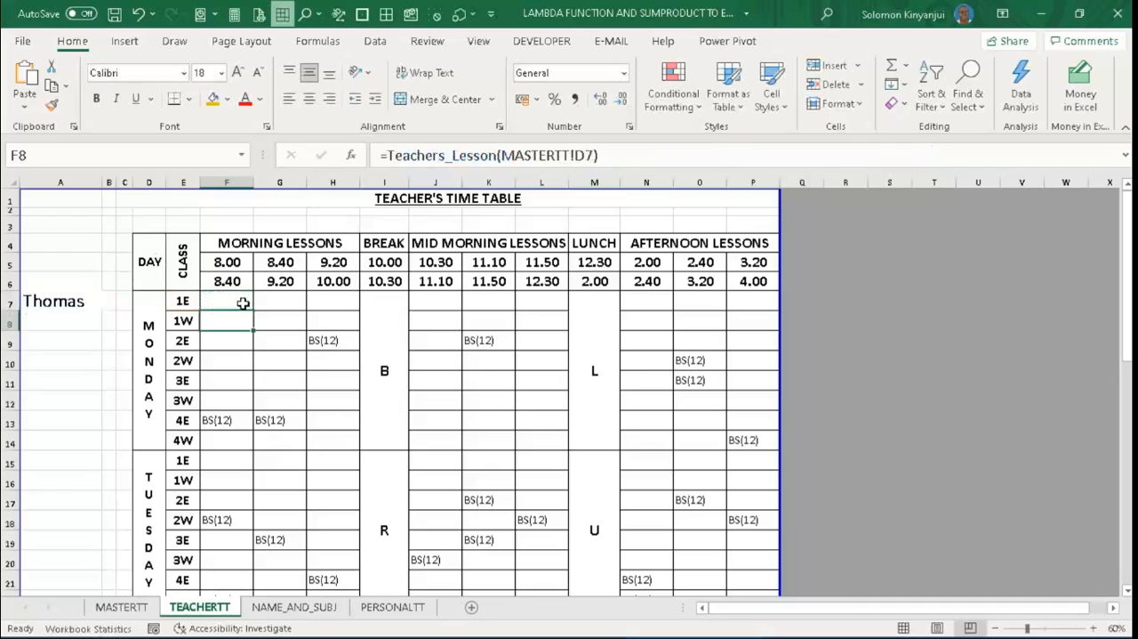
- Fill F7's new formula across to H7 and down all class rows of the morning lessons
{"action": "left_click", "coordinate": [243, 304]}
{"action": "left_click_drag", "start_coordinate": [252, 309], "coordinate": [359, 308]}
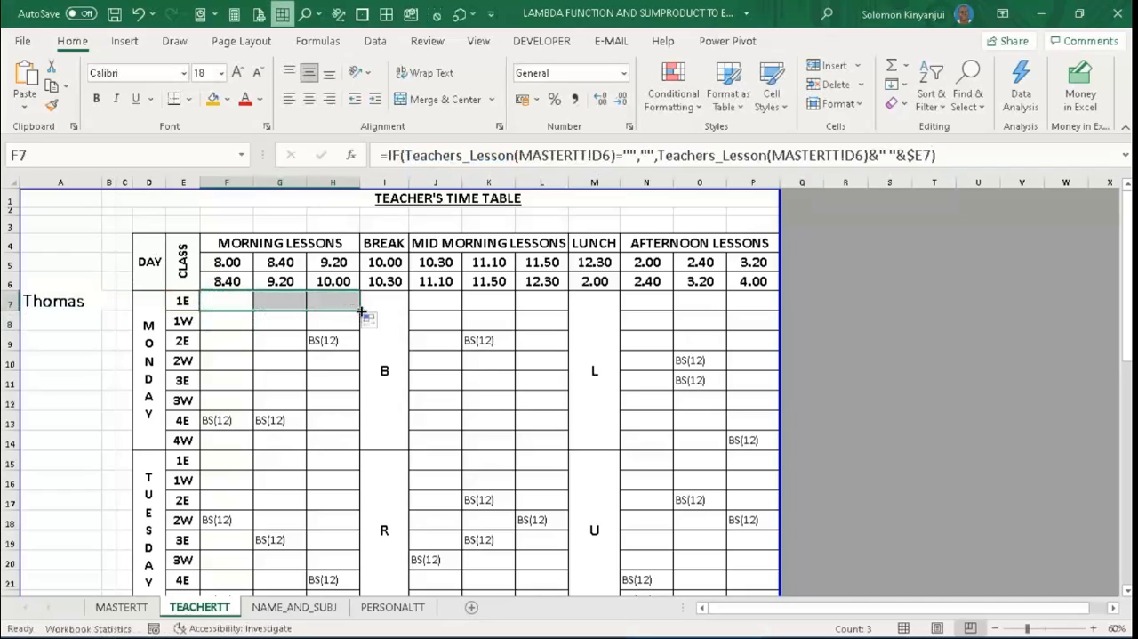
{"action": "double_click", "coordinate": [359, 309]}
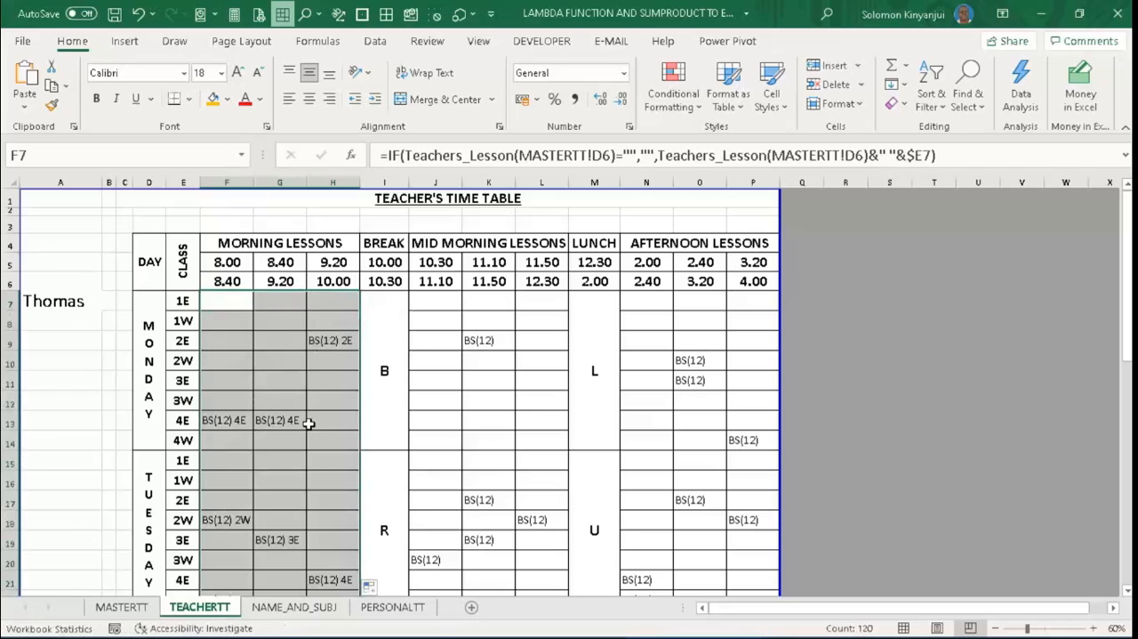
- Copy the morning lessons' formulas into the mid-morning block starting at J7 and the afternoon block starting at N7
{"action": "key", "text": "ctrl+c"}
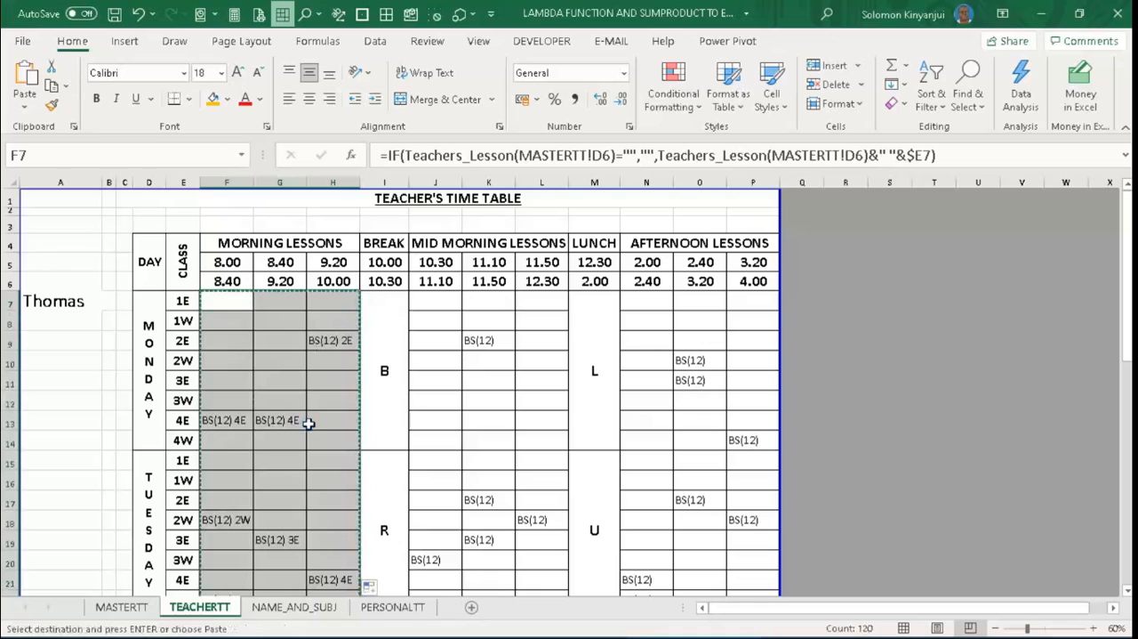
{"action": "left_click", "coordinate": [449, 306]}
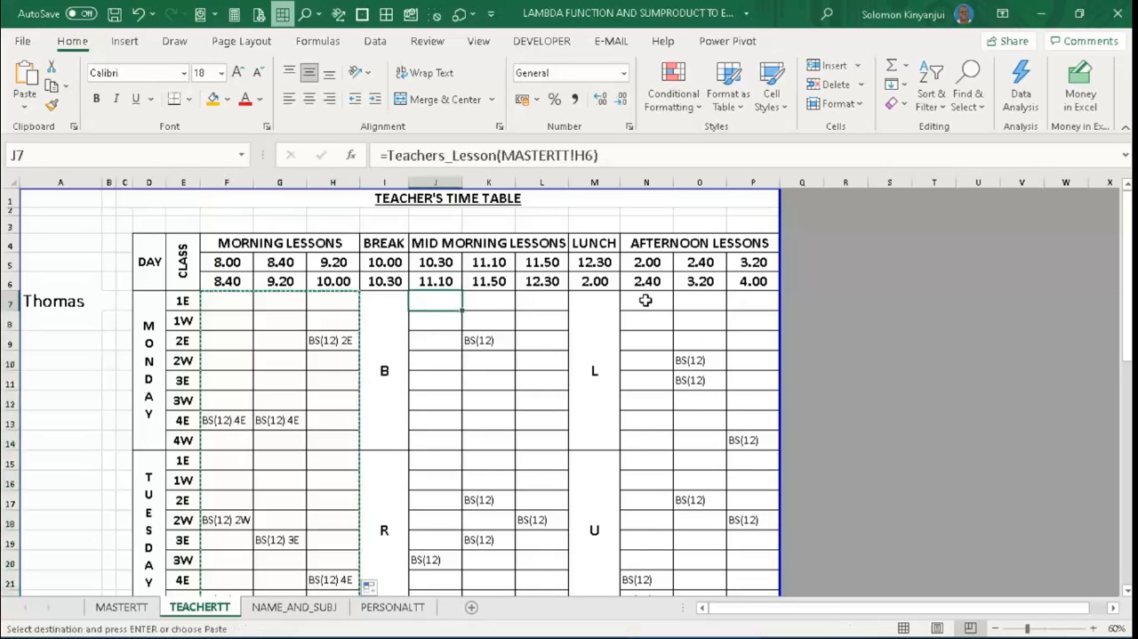
{"action": "left_click", "coordinate": [646, 300], "text": "ctrl"}
{"action": "key", "text": "ctrl+v"}
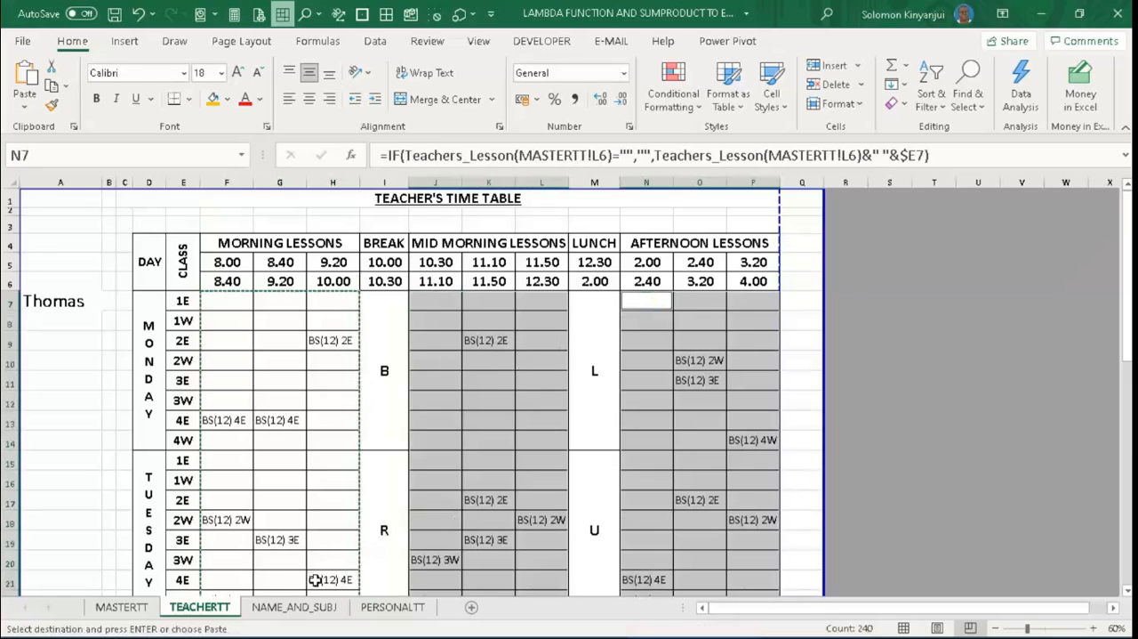
- Select the teachers coded 7, 8, 11 and 13 in turn from A7's list on PERSONALTT to check the classes beside the lessons
{"action": "left_click", "coordinate": [391, 607]}
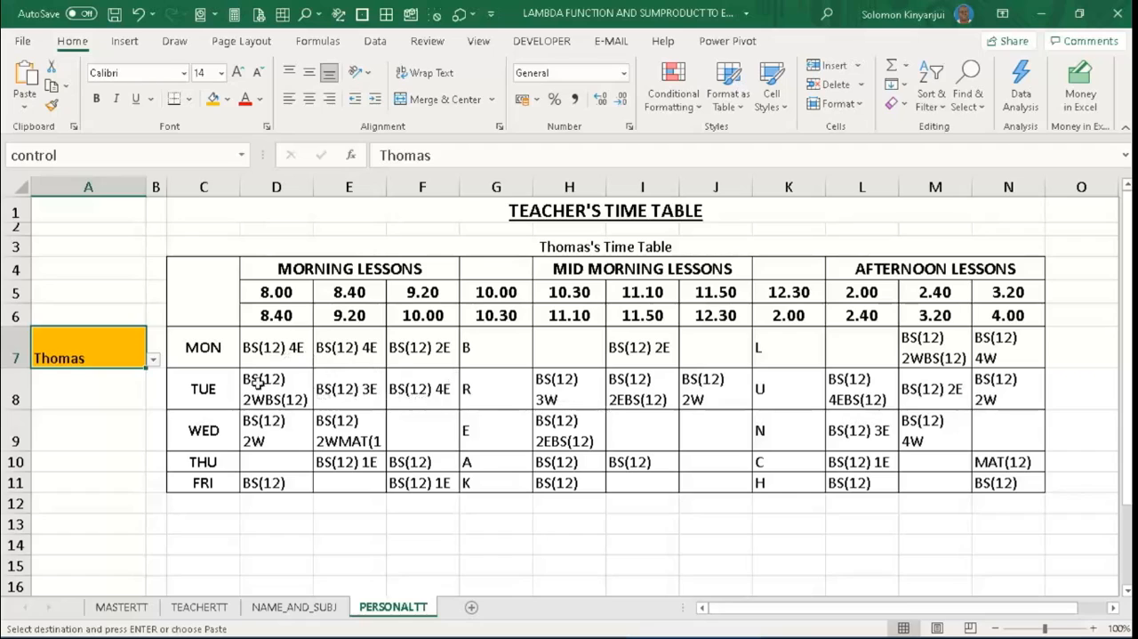
{"action": "left_click", "coordinate": [125, 358]}
{"action": "left_click", "coordinate": [153, 361]}
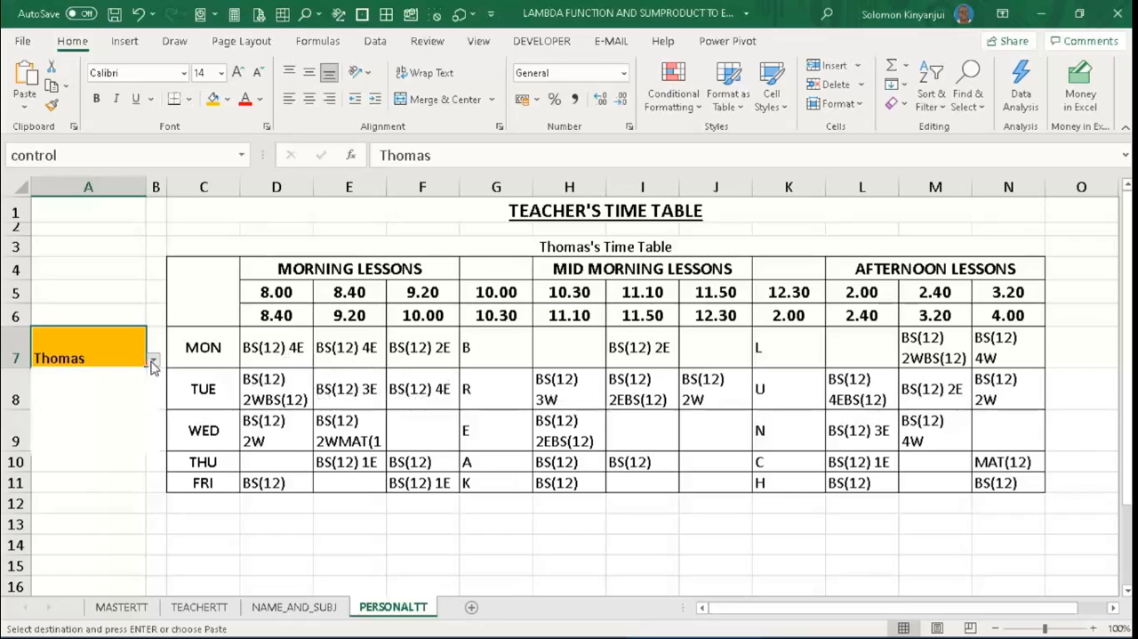
{"action": "left_click", "coordinate": [114, 385]}
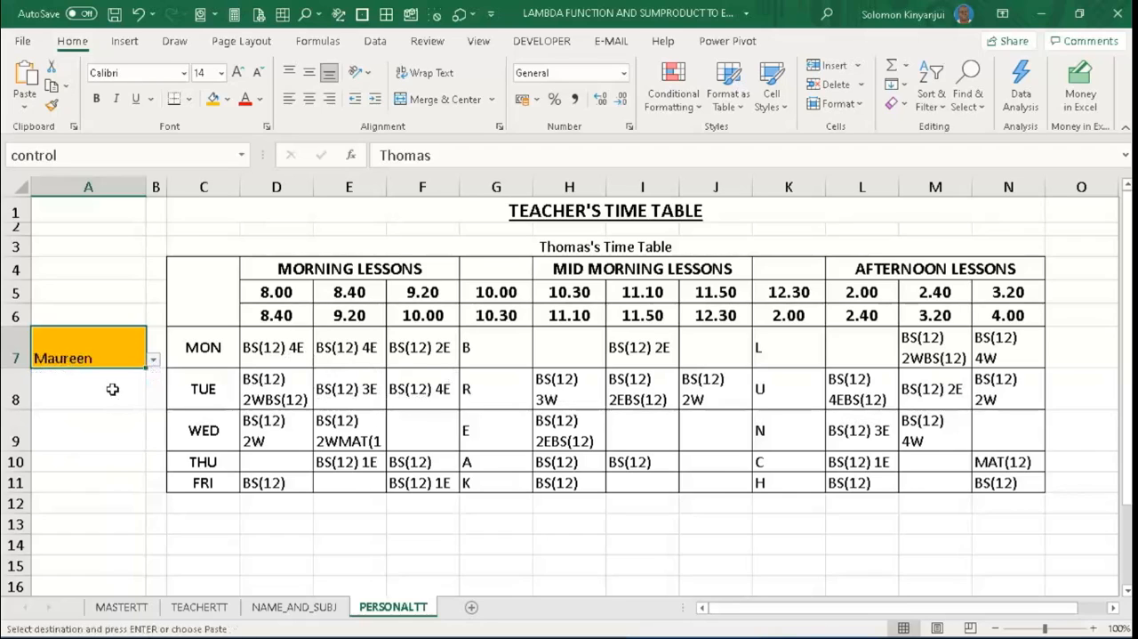
{"action": "left_click", "coordinate": [153, 360]}
{"action": "left_click", "coordinate": [107, 401]}
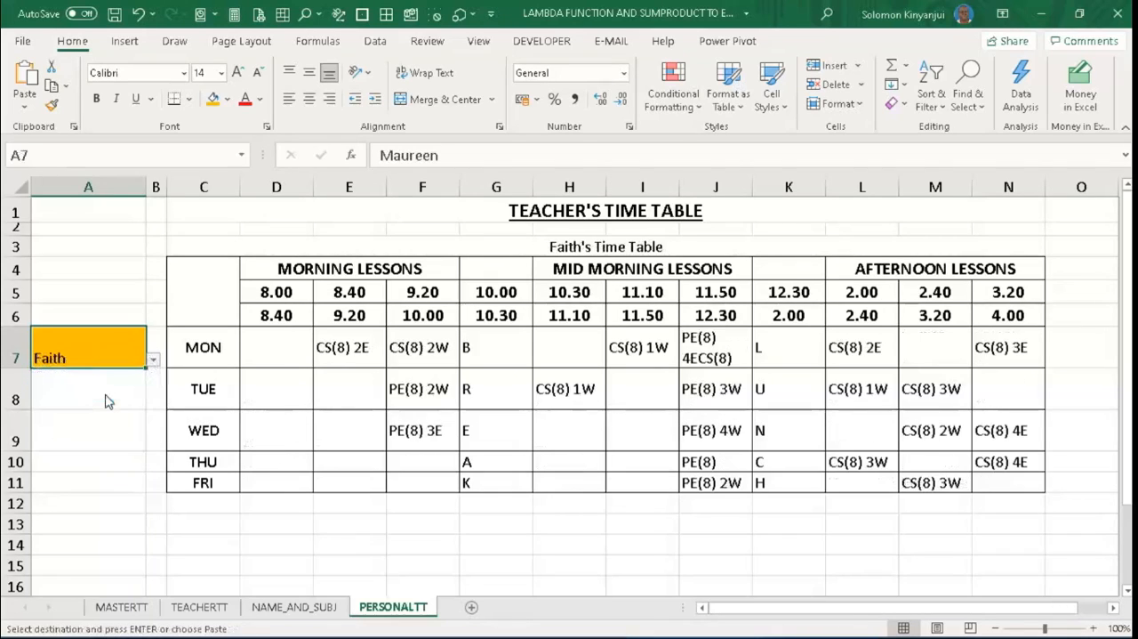
{"action": "left_click", "coordinate": [153, 360]}
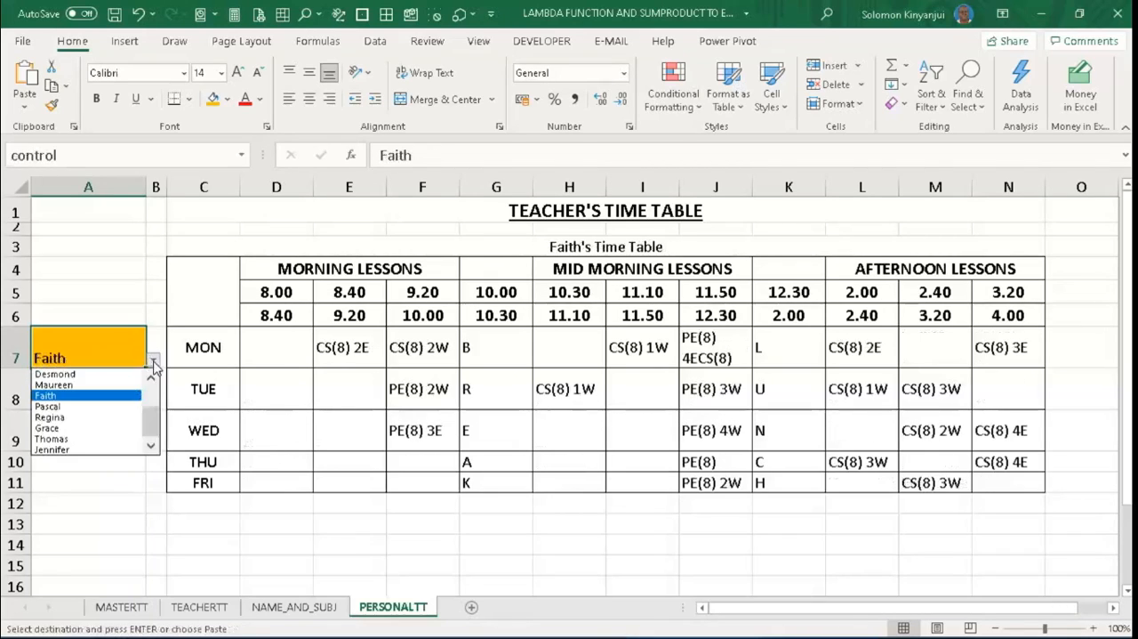
{"action": "left_click", "coordinate": [81, 436]}
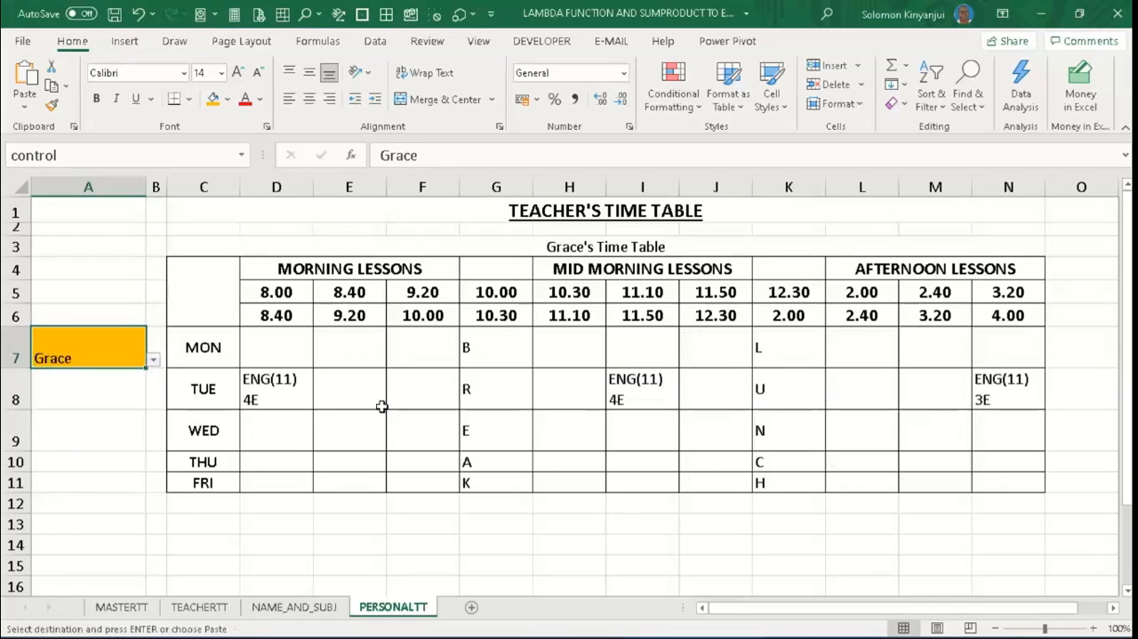
{"action": "left_click", "coordinate": [151, 363]}
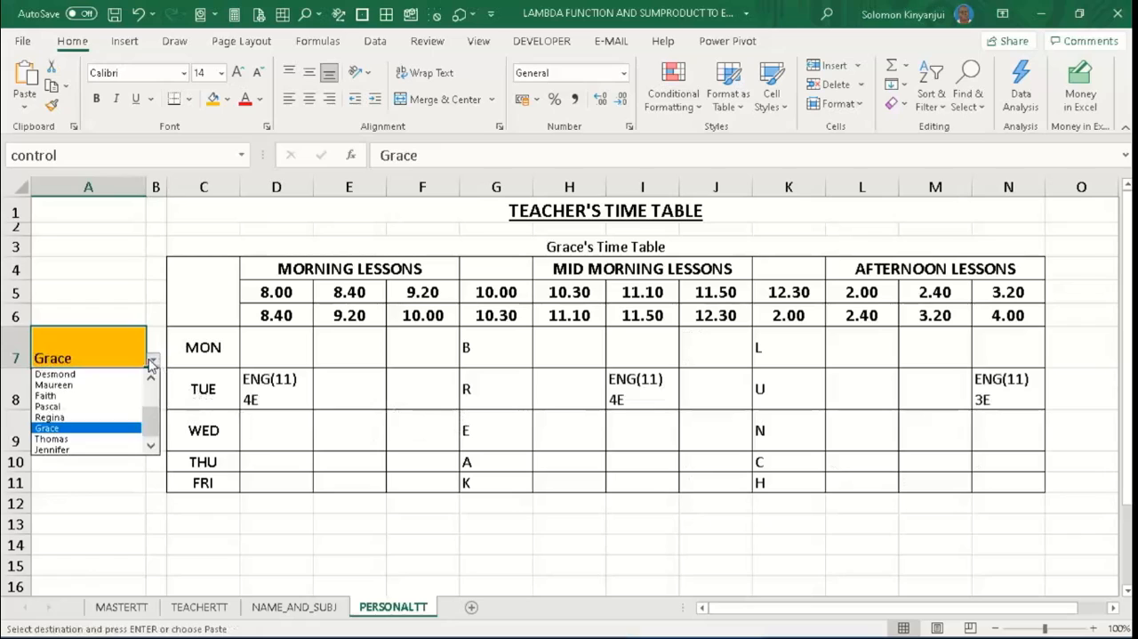
{"action": "left_click", "coordinate": [74, 451]}
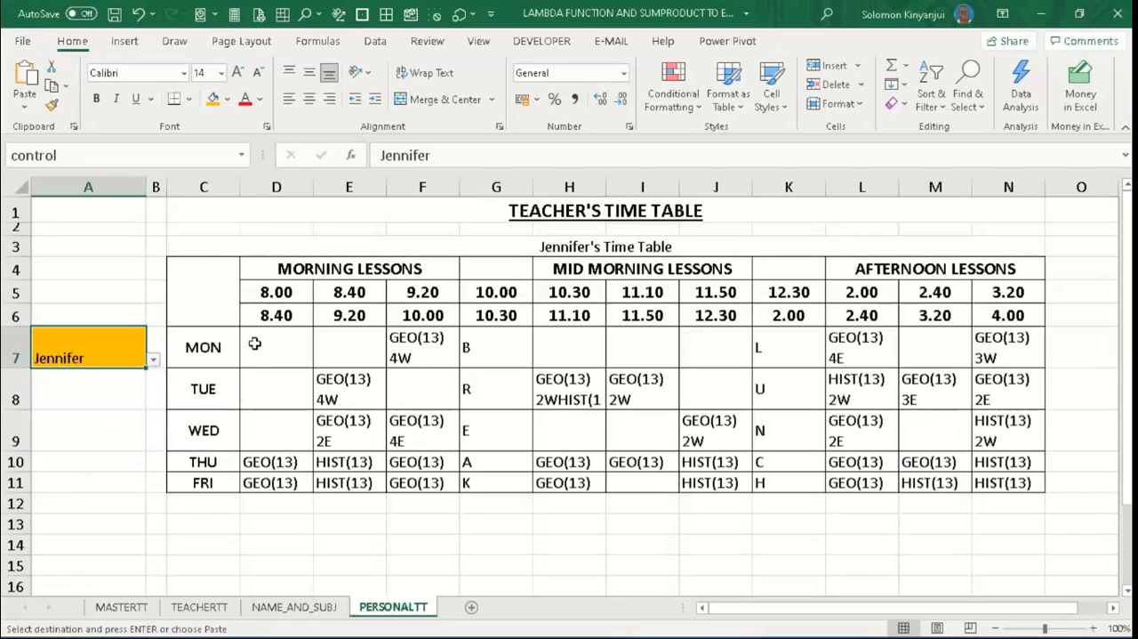
- Reapply text wrapping to the timetable block C7:N11 on PERSONALTT so the row heights fit the longer lesson entries
{"action": "left_click_drag", "start_coordinate": [221, 338], "coordinate": [1024, 481]}
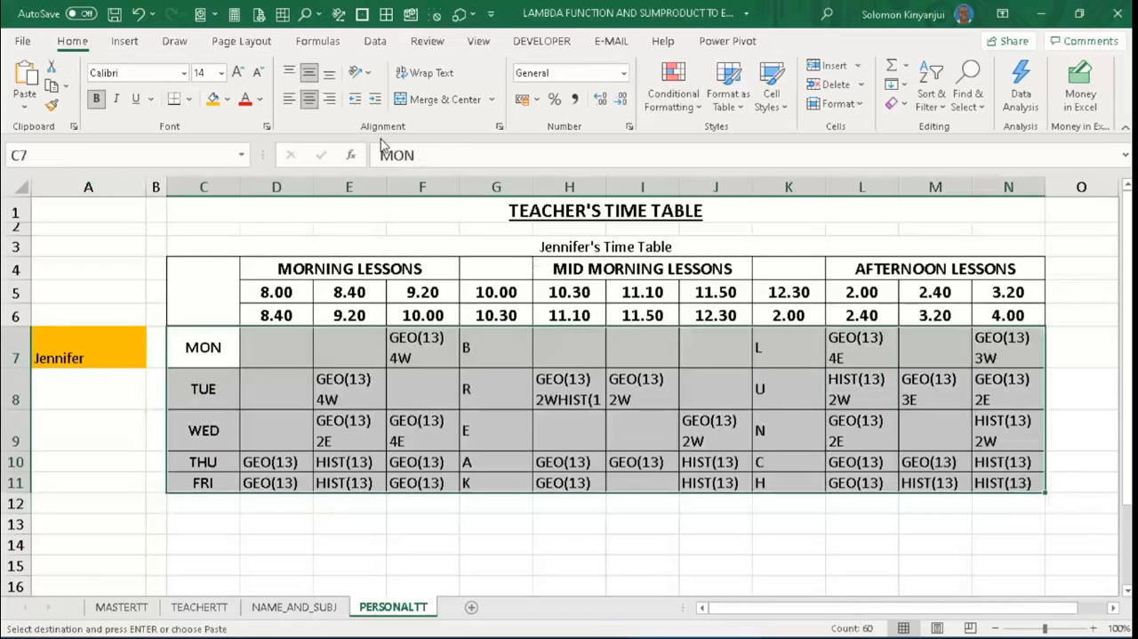
{"action": "left_click", "coordinate": [425, 73]}
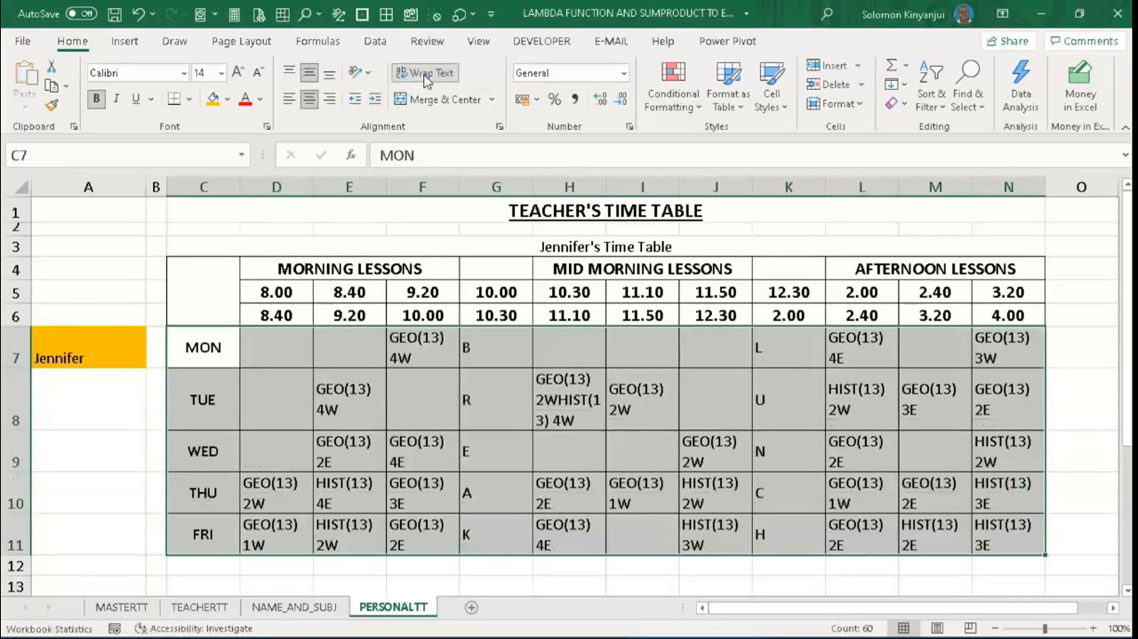
{"action": "left_click", "coordinate": [425, 73]}
{"action": "left_click", "coordinate": [425, 73]}
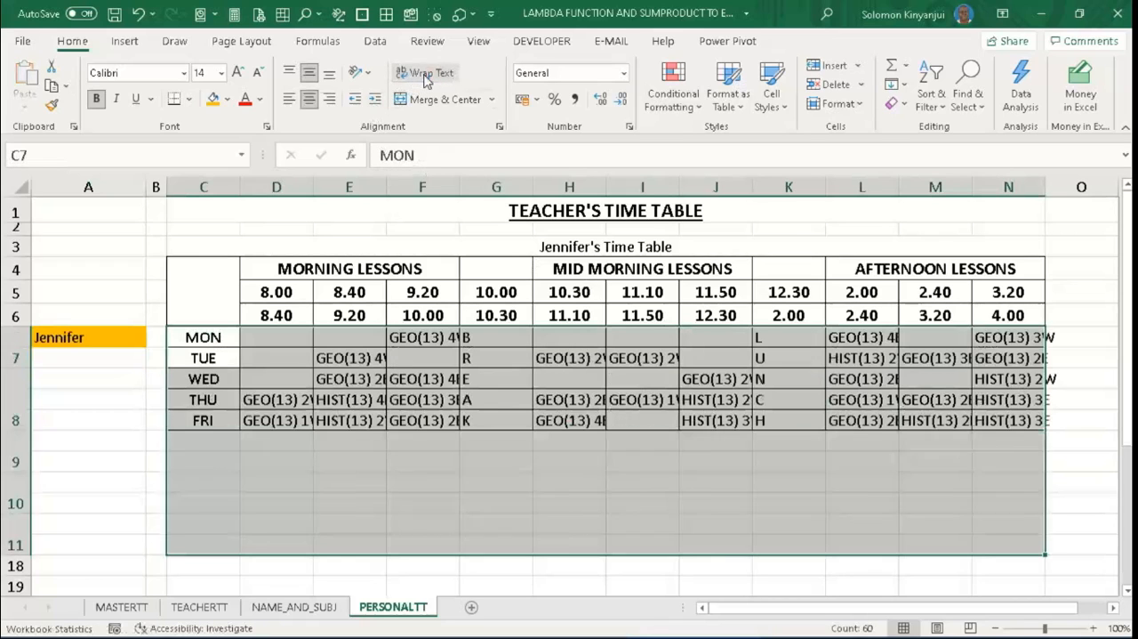